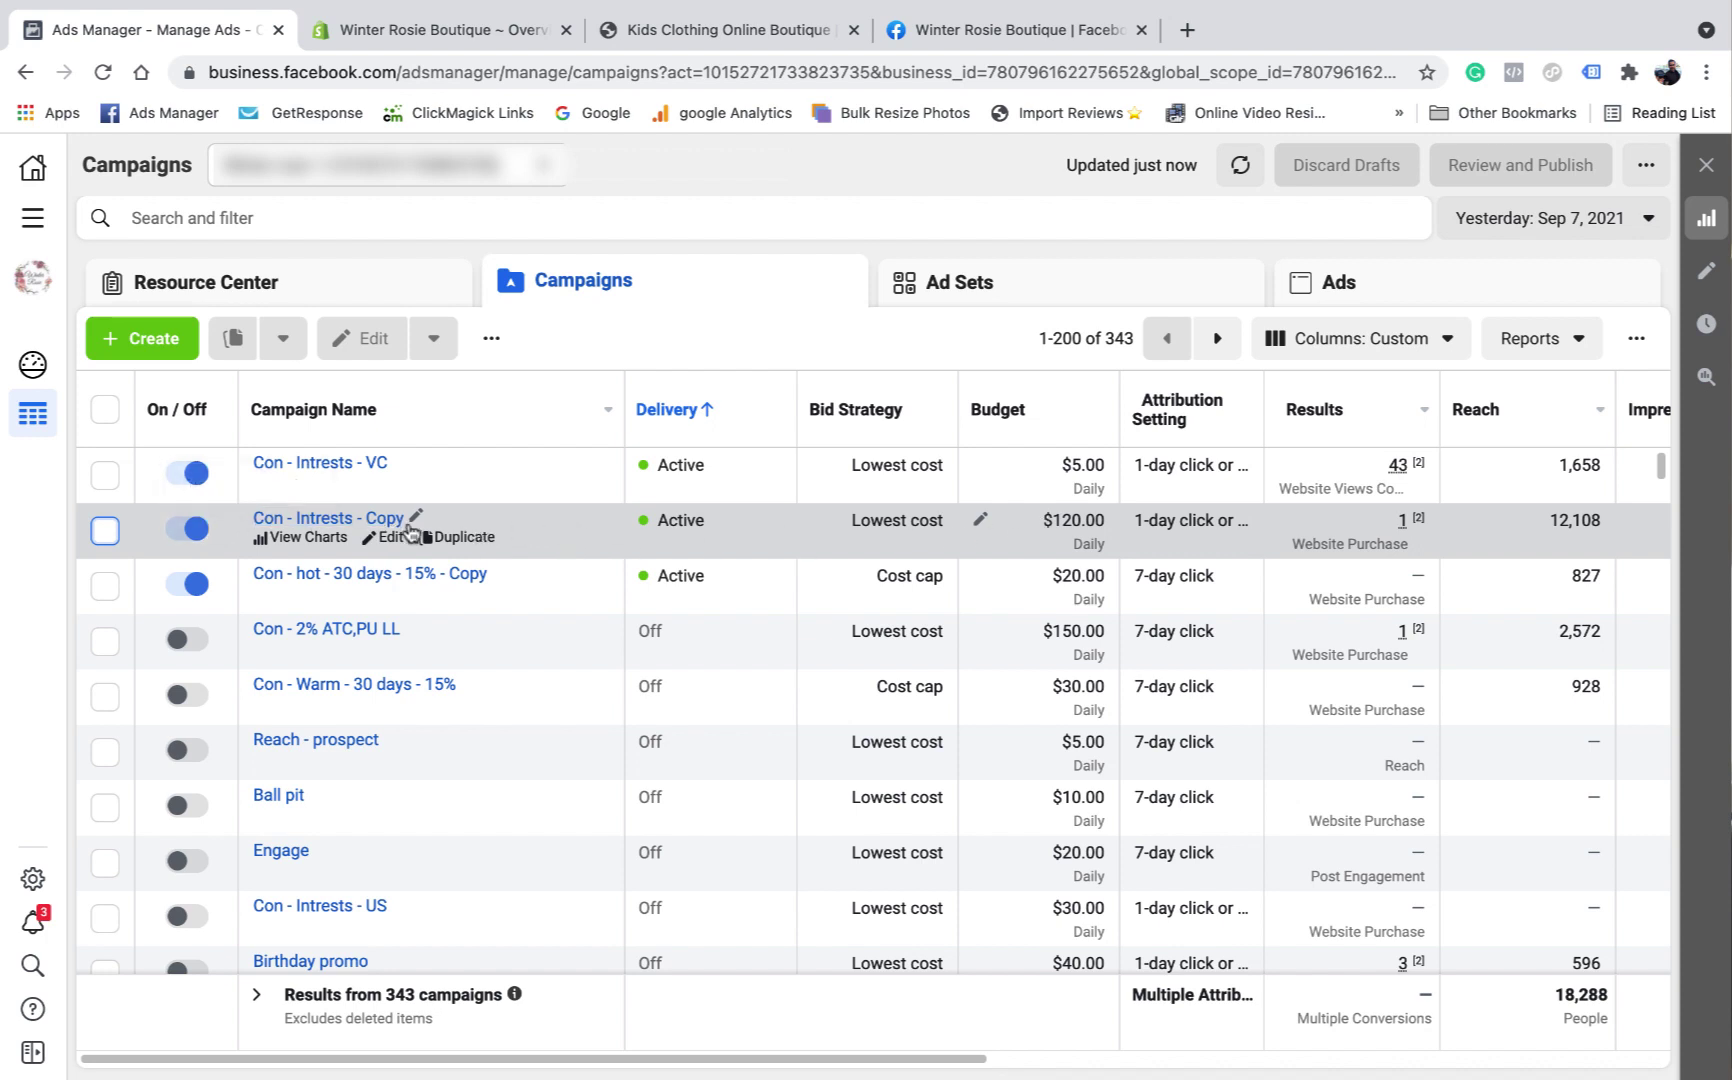
Step: Check the Con - Intrests - Copy campaign's ad sets, then duplicate it as one new copy
left_click(103, 531)
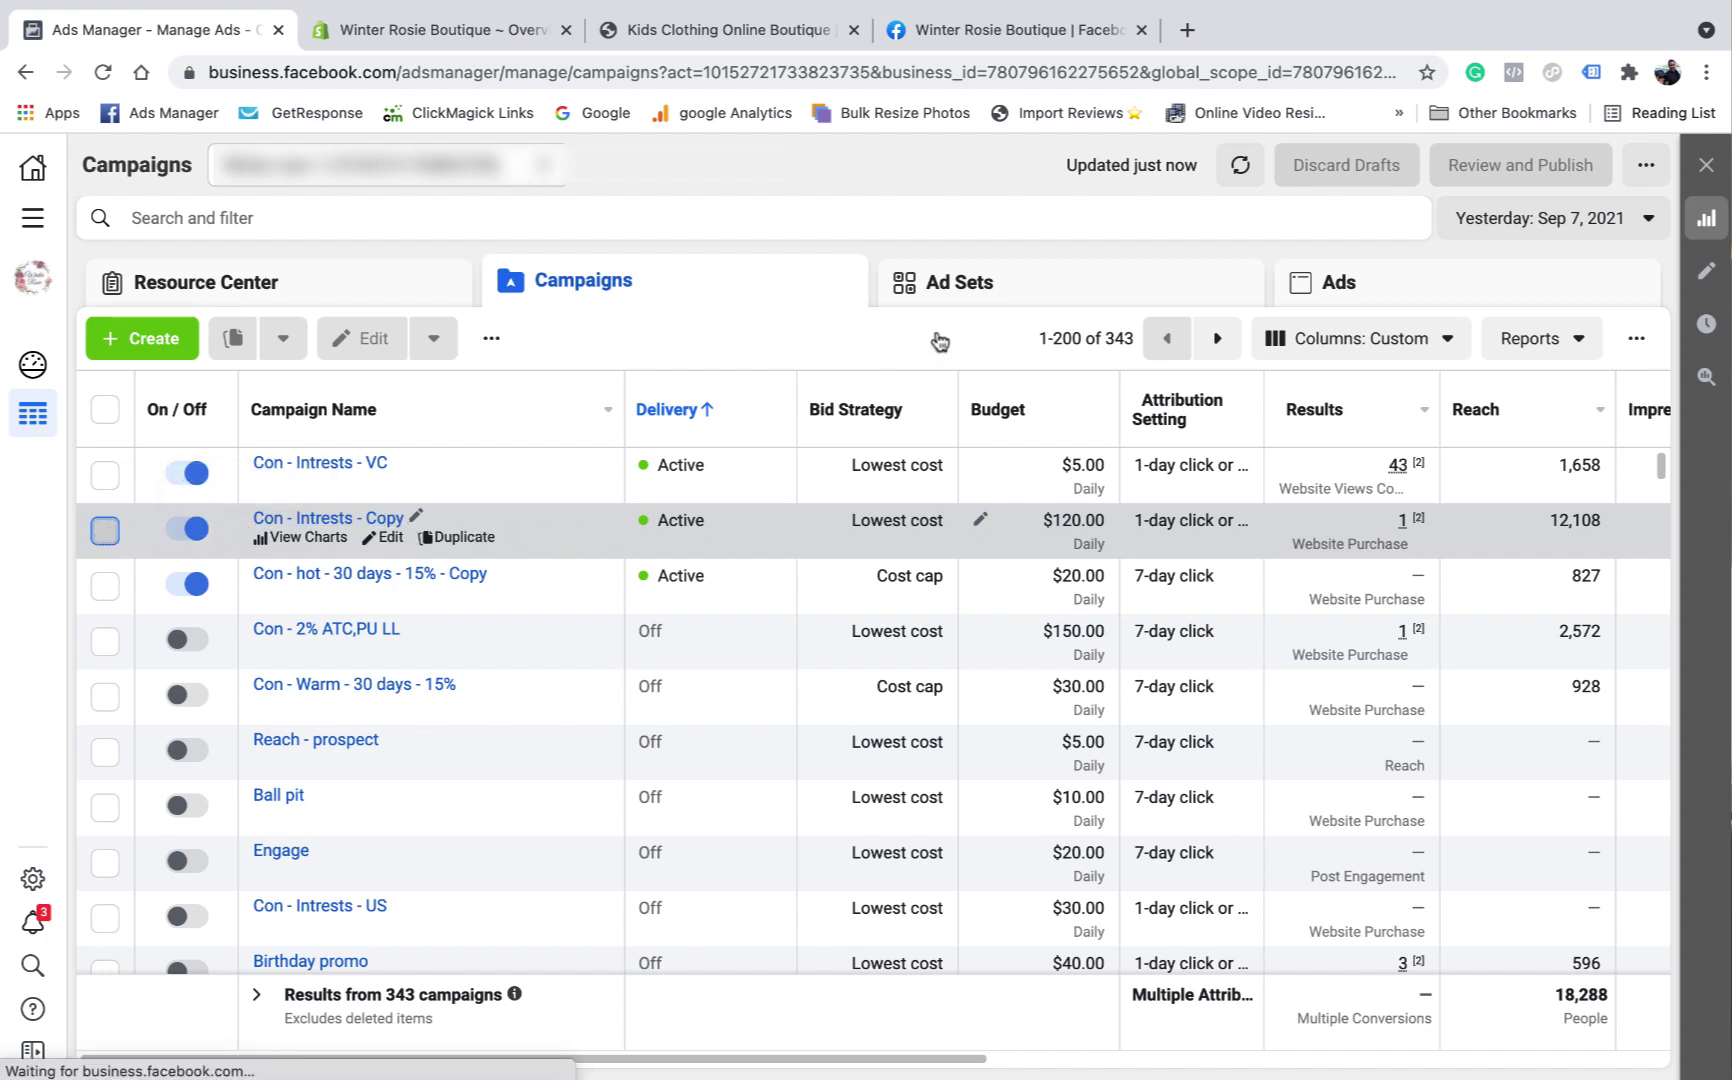
left_click(993, 292)
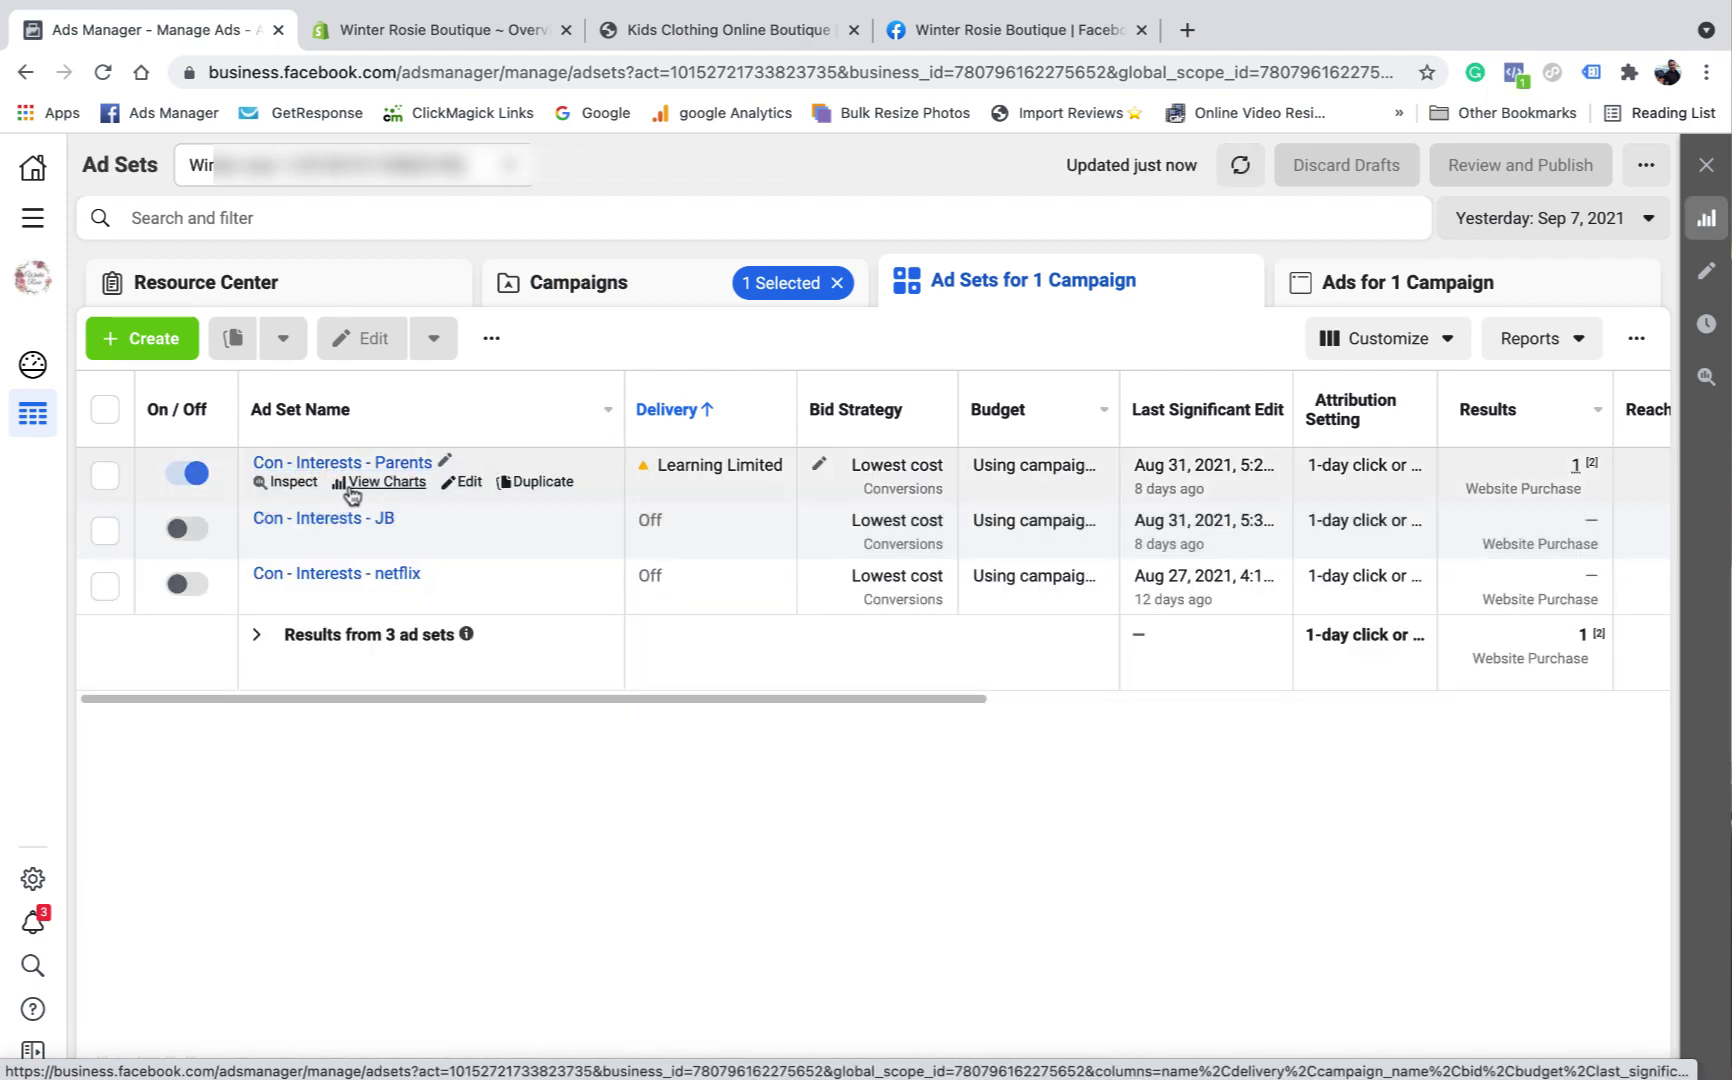
left_click(599, 290)
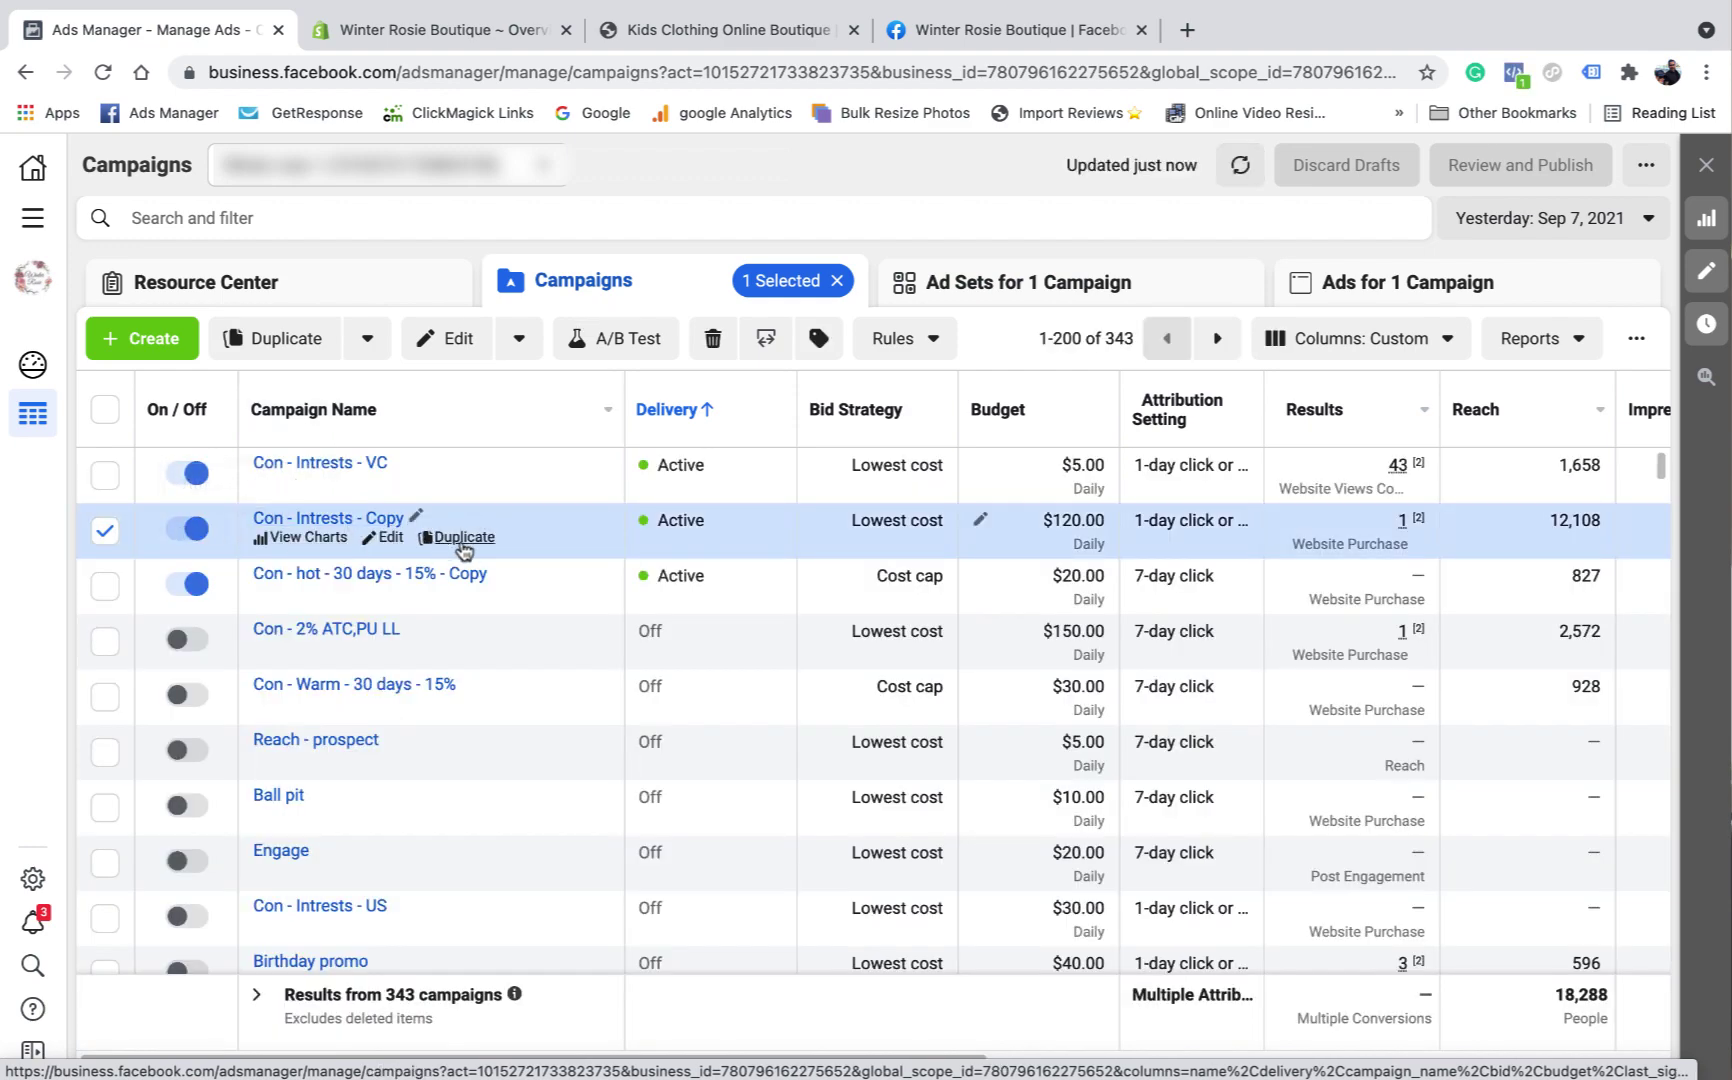
left_click(466, 539)
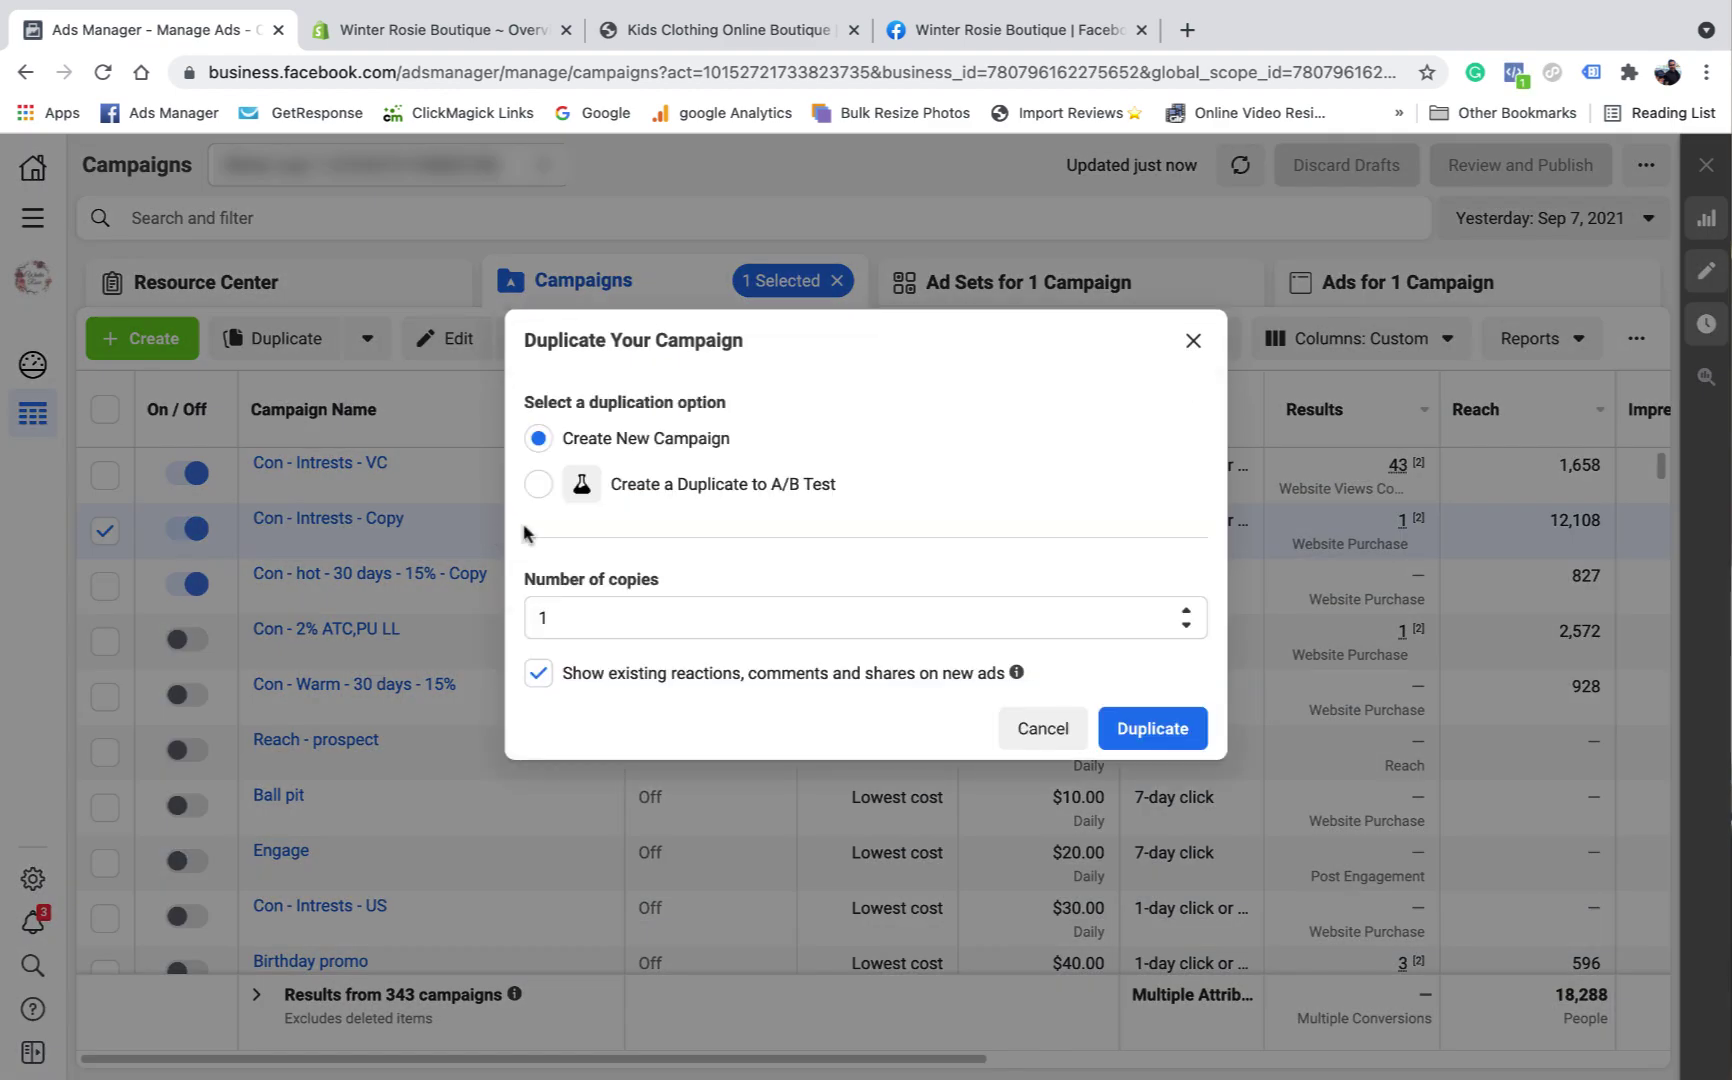
left_click(1150, 731)
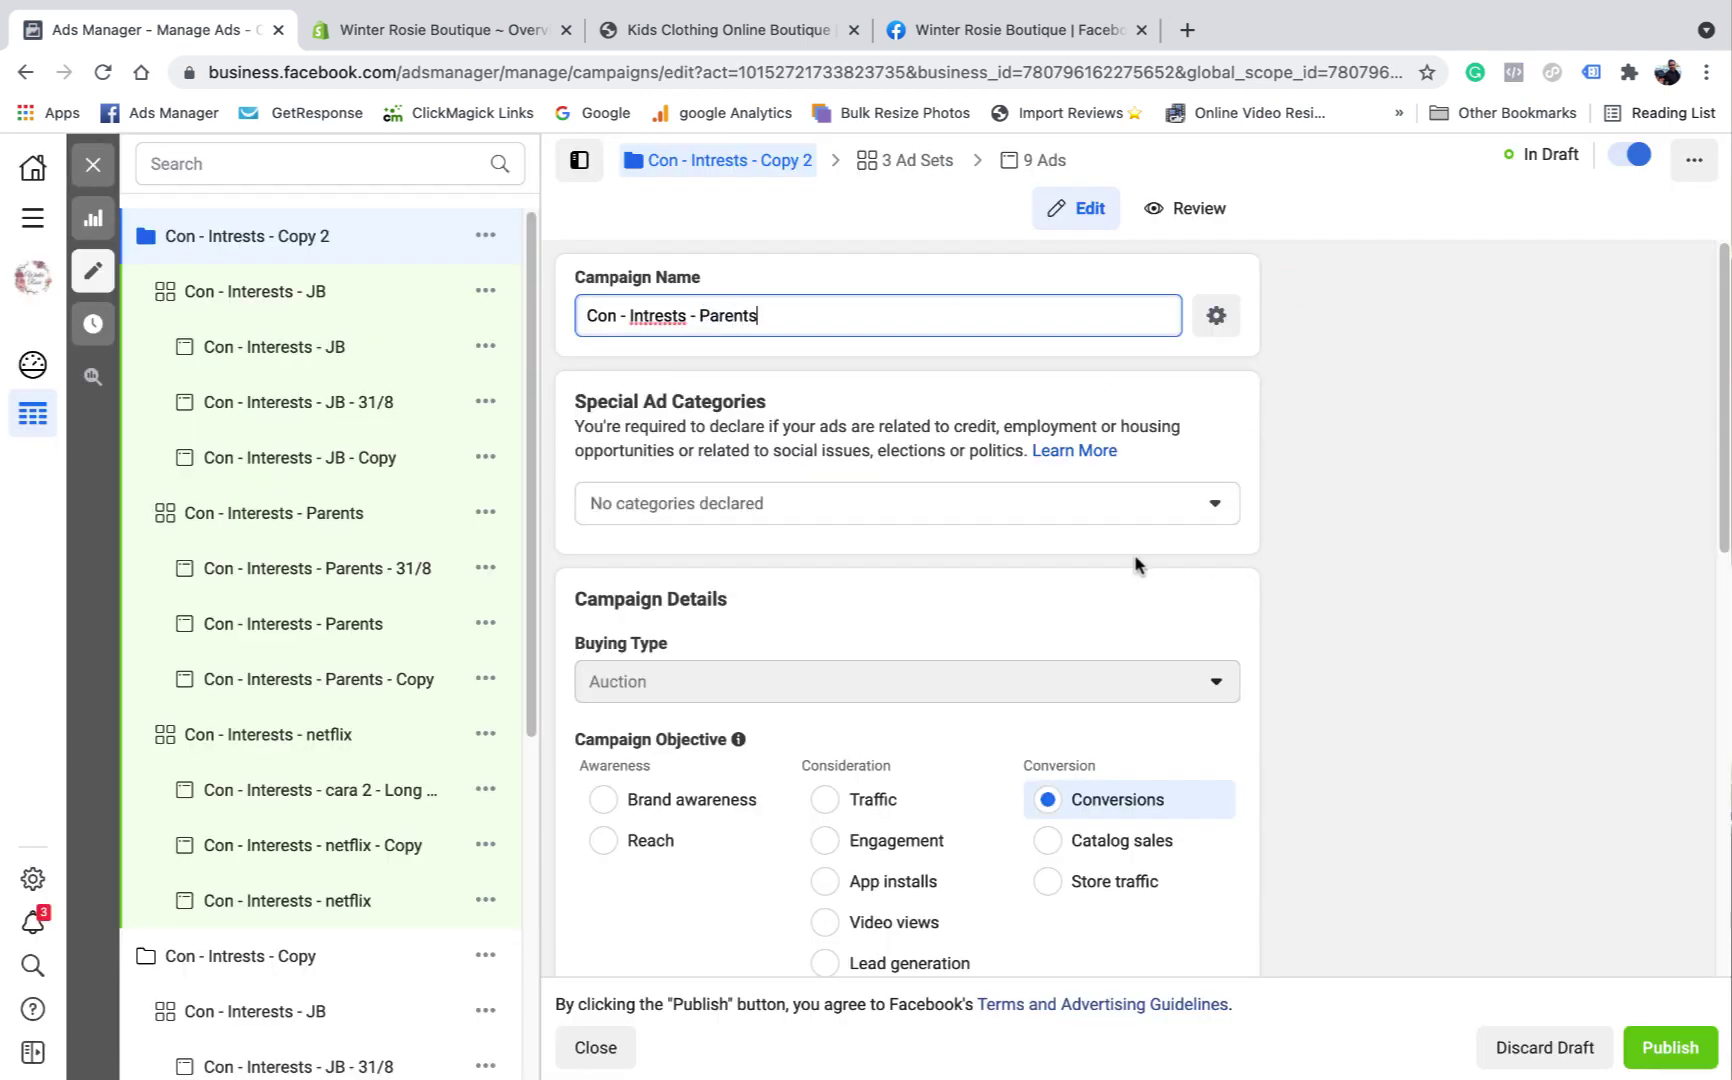
Step: Set the duplicated campaign's daily budget to $80.00
scroll(1135, 565, "down", 10)
left_click(953, 792)
type("80.00")
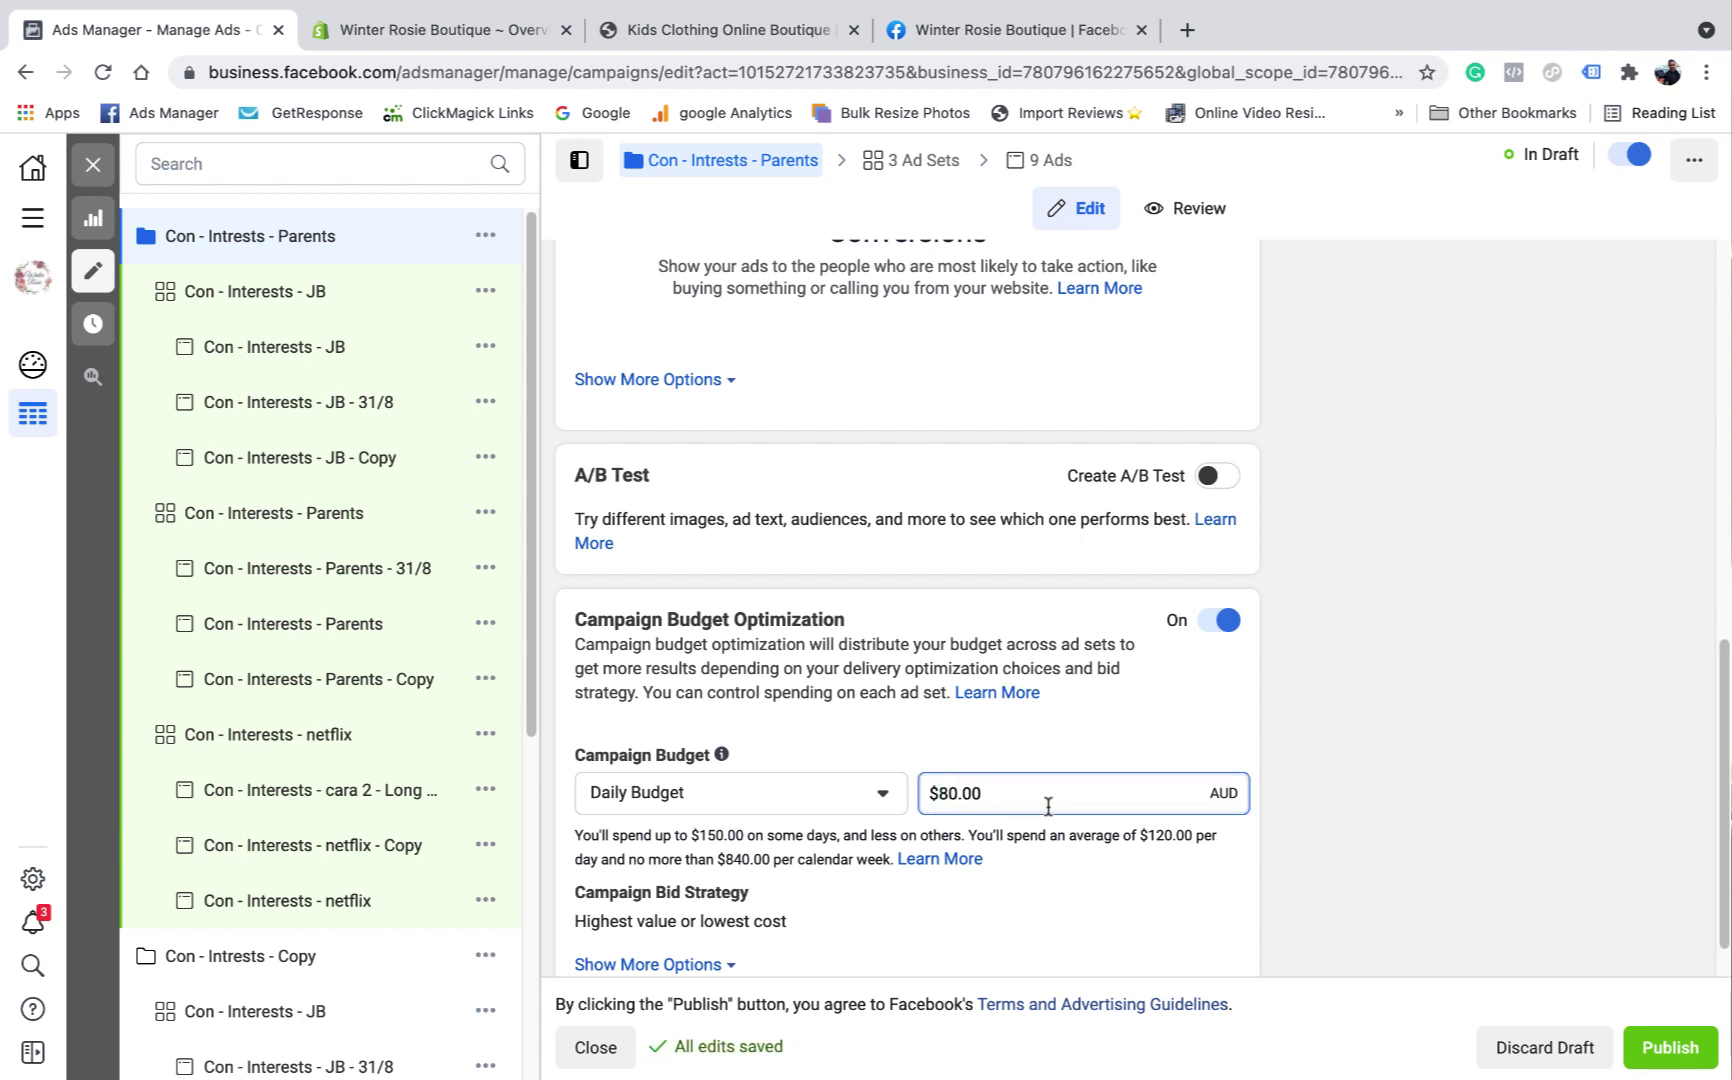
left_click(1403, 798)
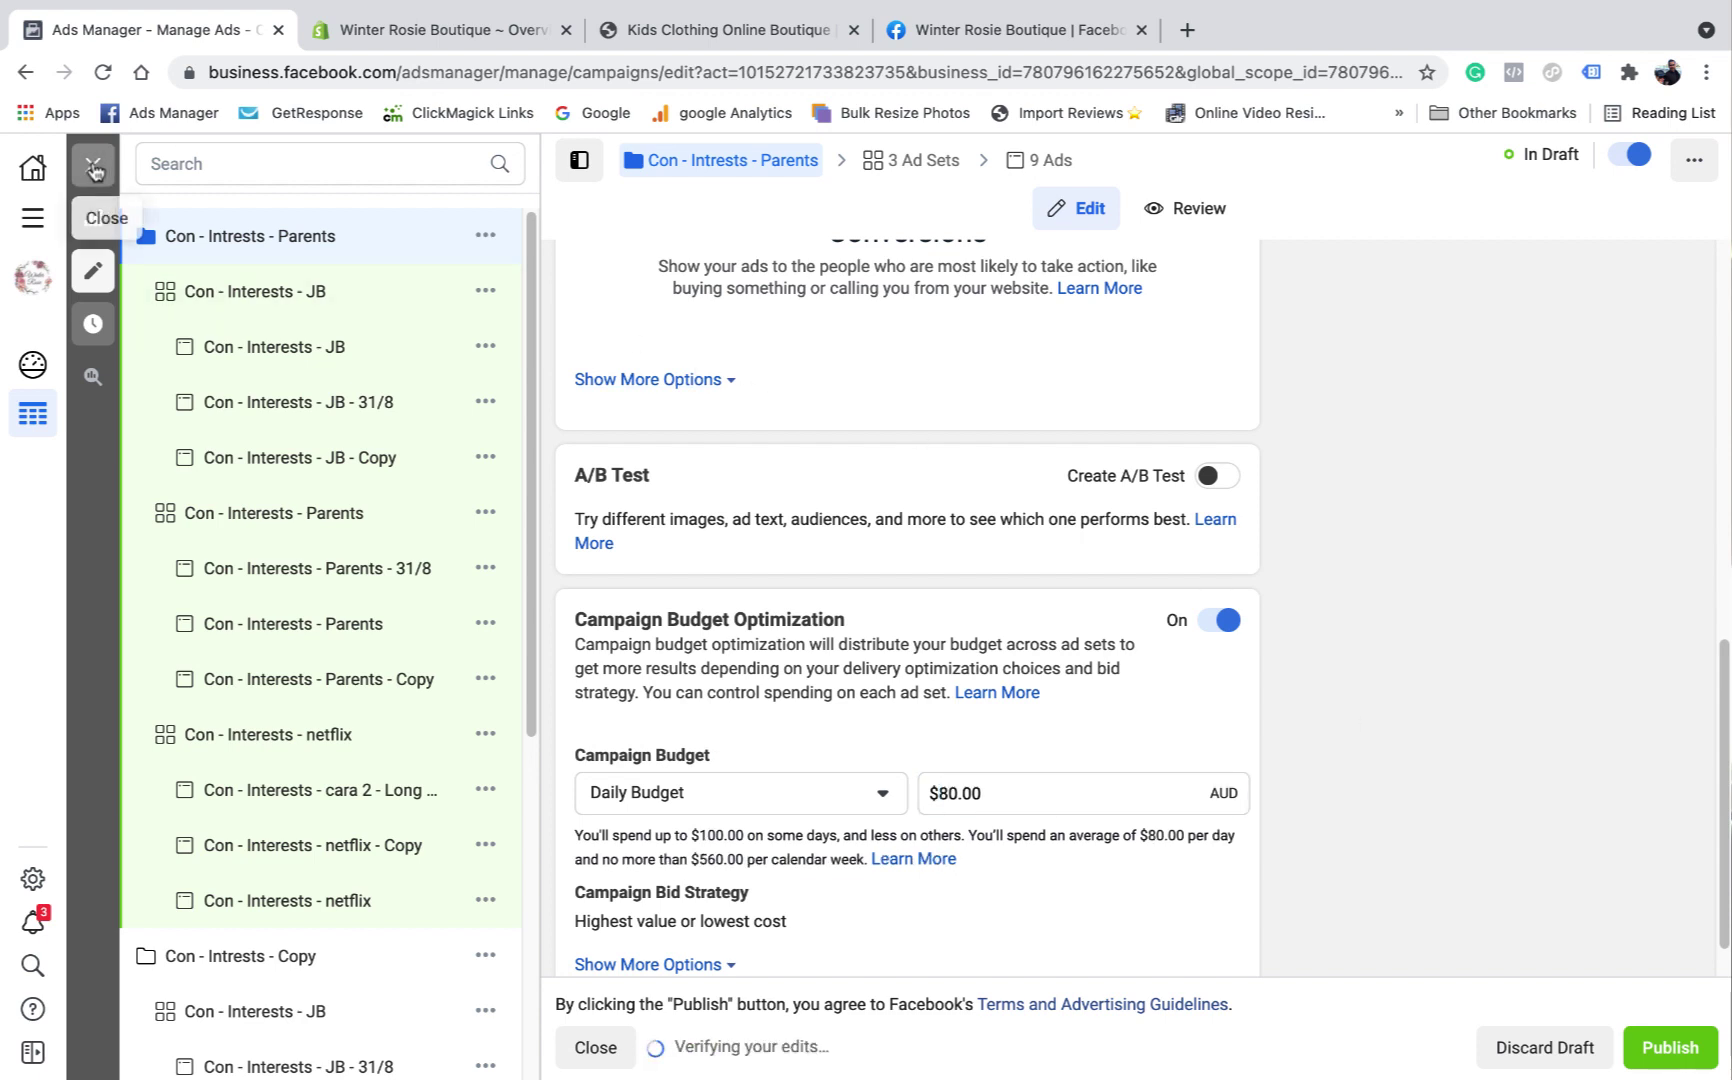
left_click(93, 168)
Step: Delete the JB and netflix ad sets, keeping only the Parents ad set
left_click(1022, 288)
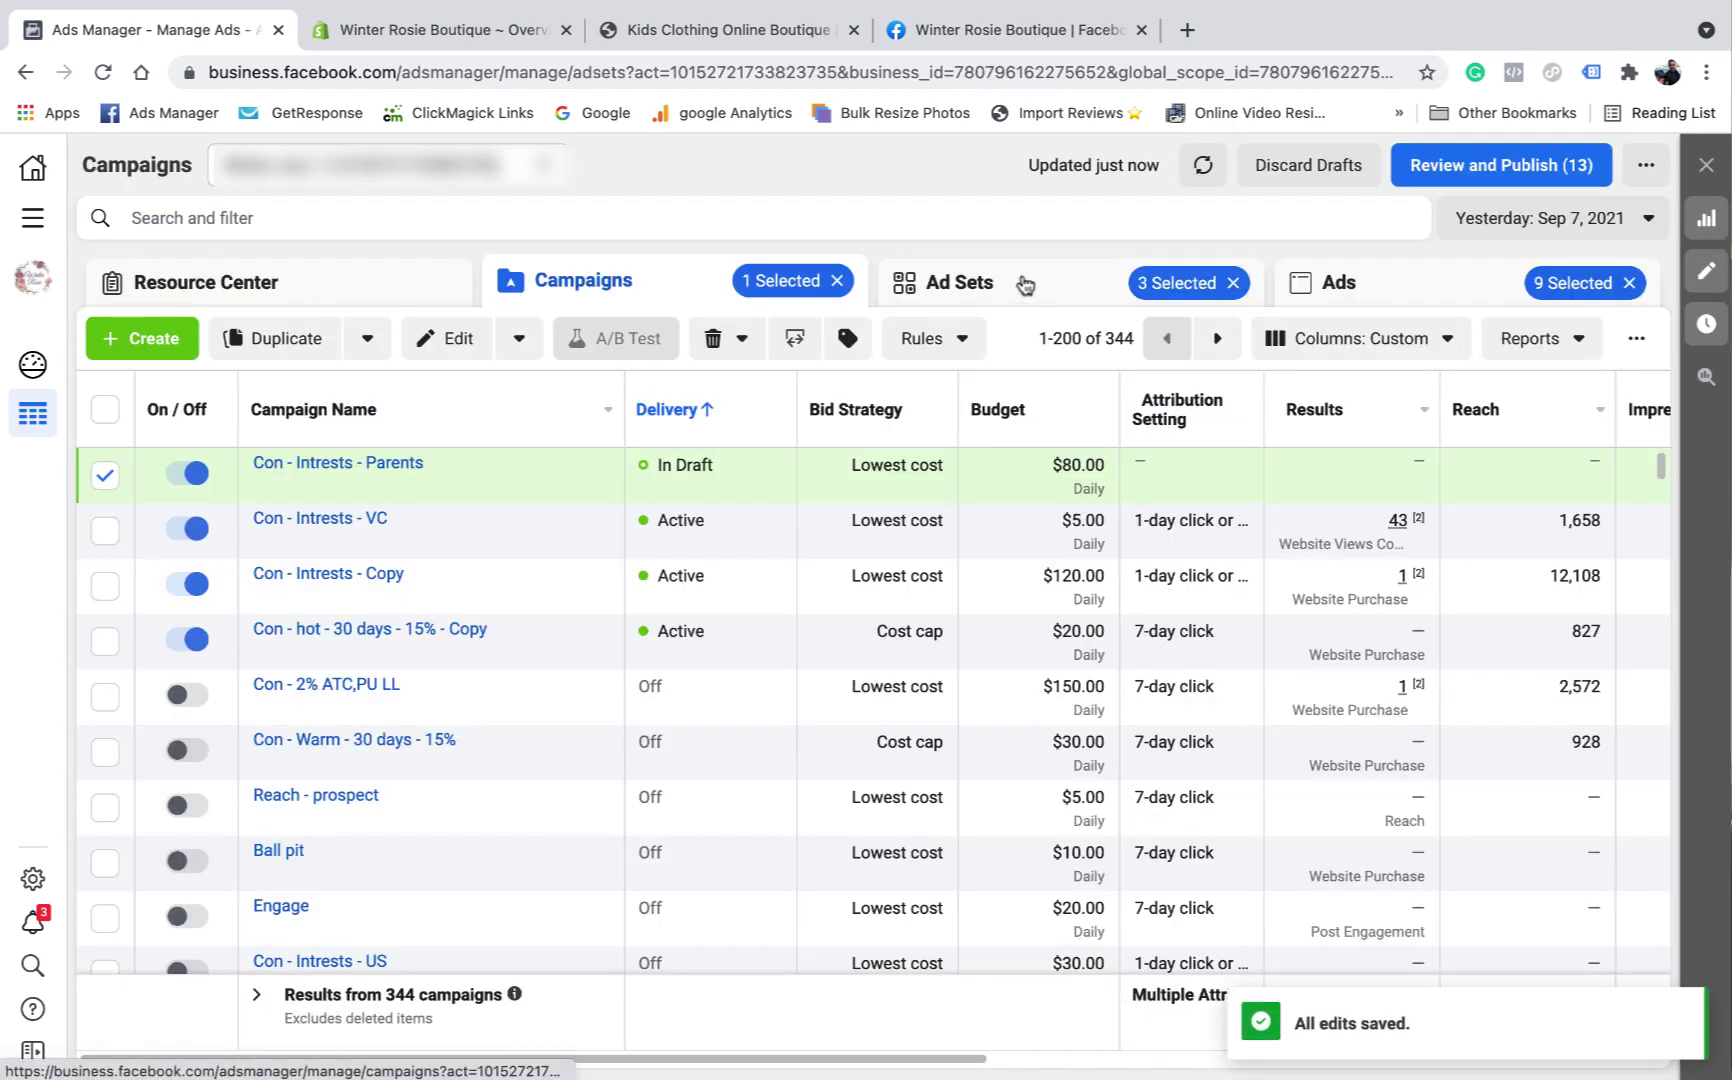
left_click(103, 514)
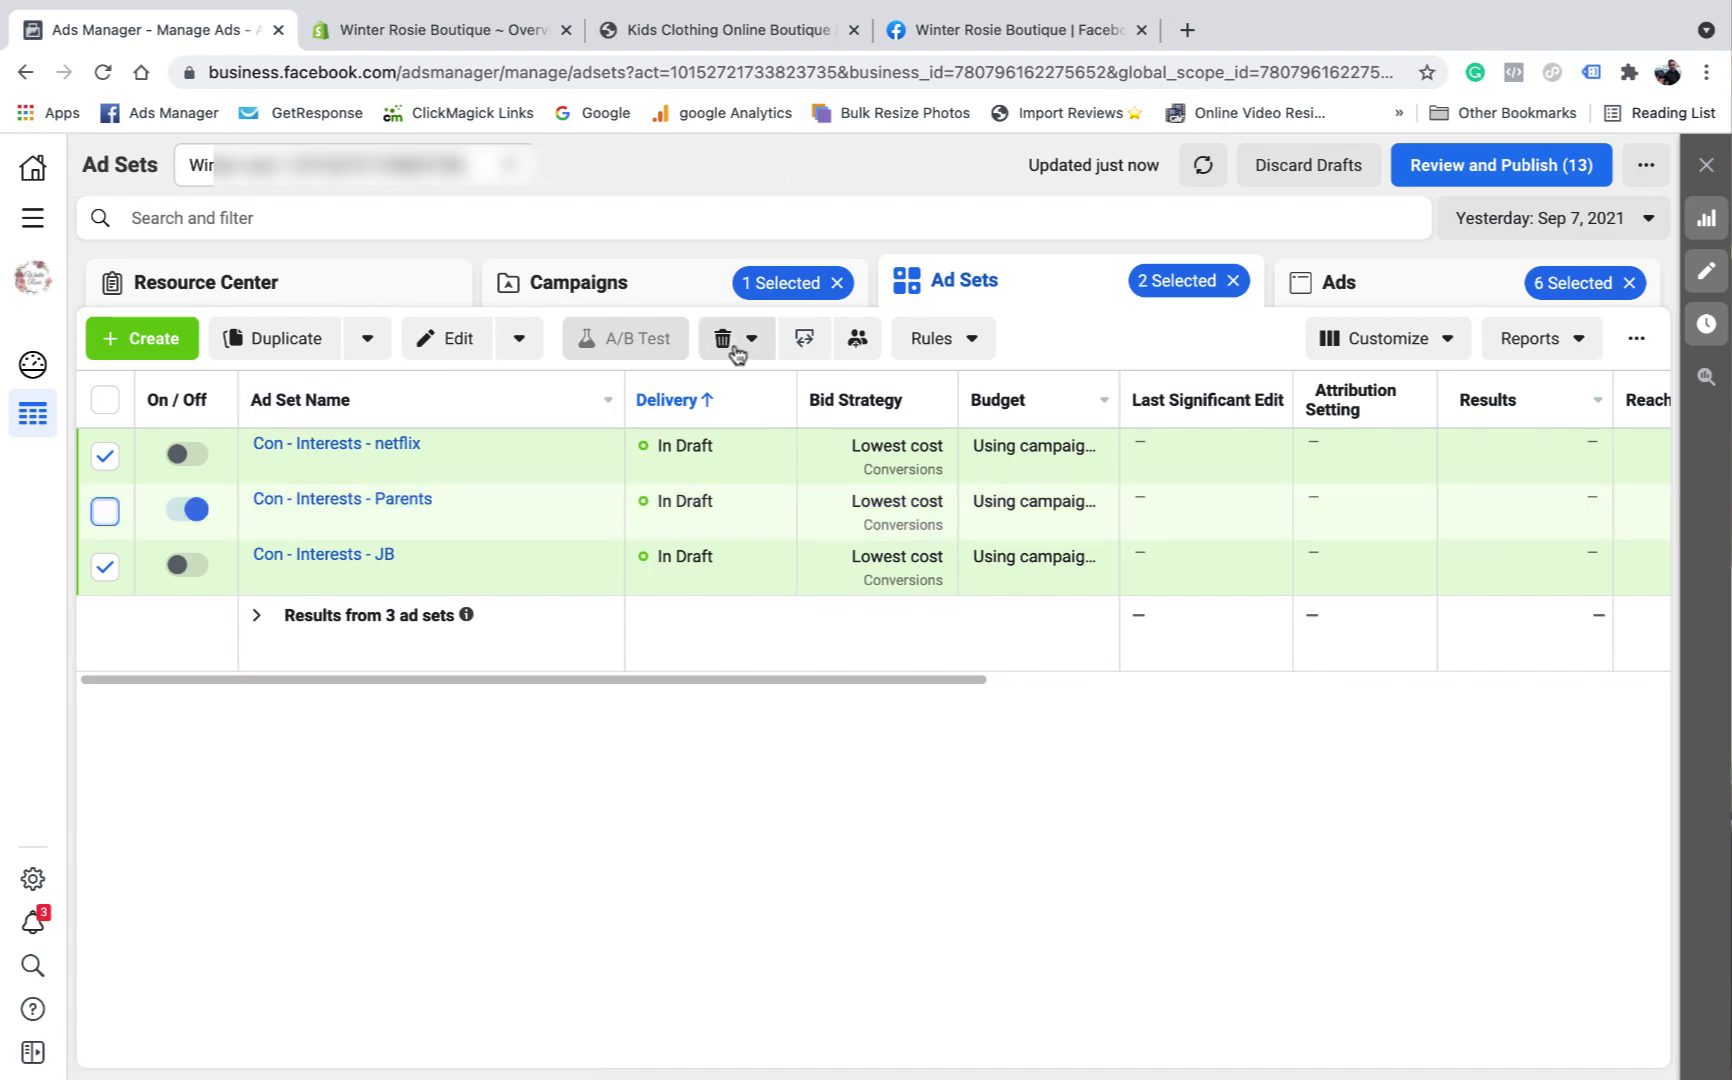
left_click(727, 339)
left_click(788, 418)
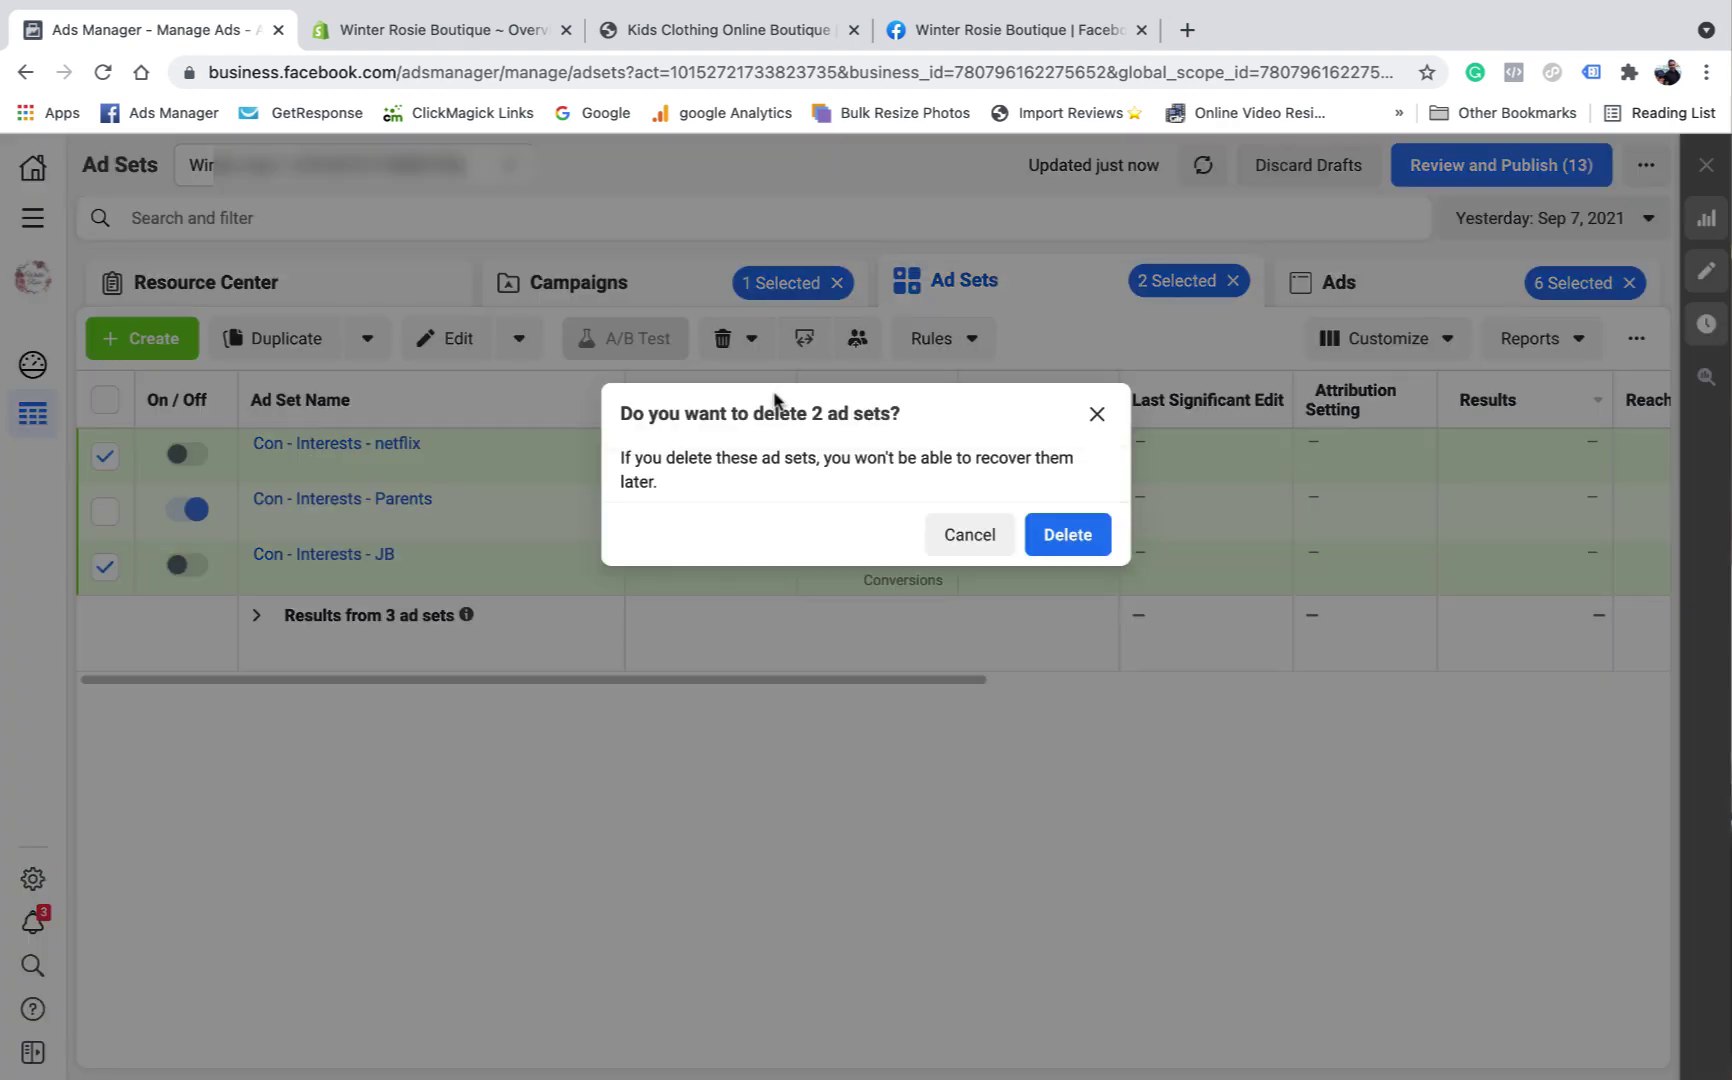
left_click(1070, 531)
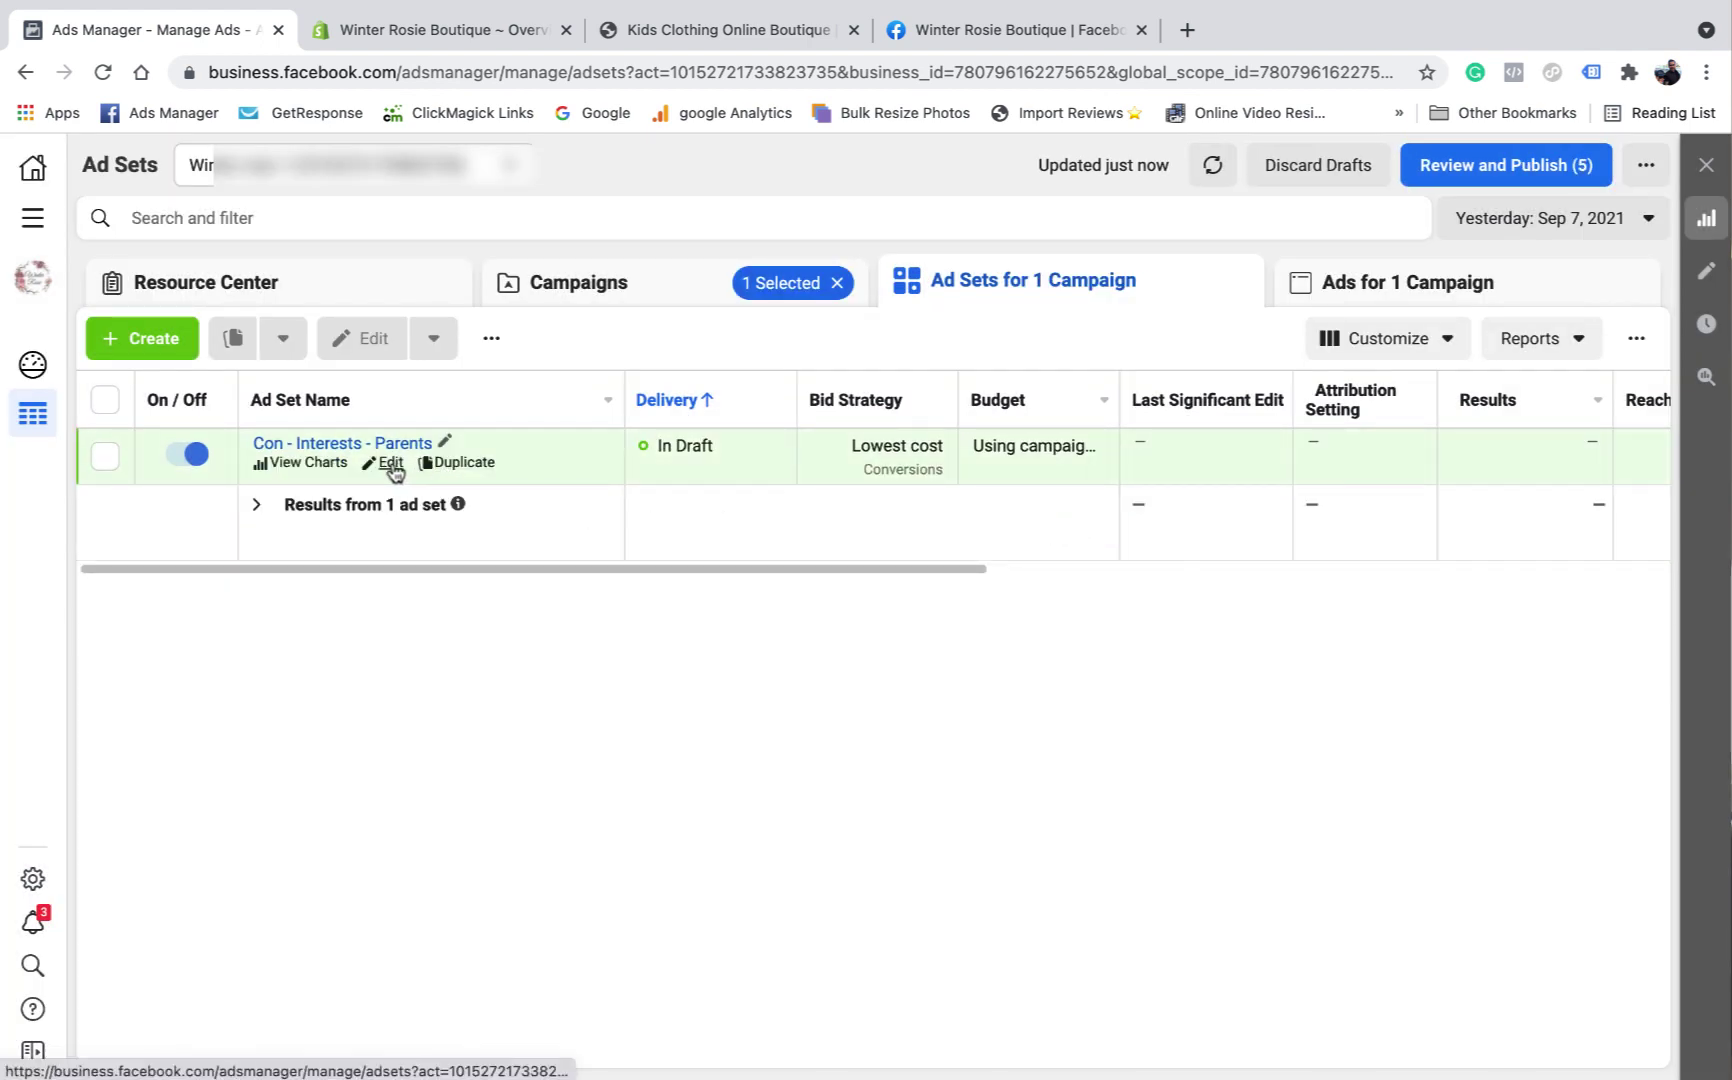
Step: Open the Con - Interests - Parents ad set and review its Audience settings
left_click(392, 465)
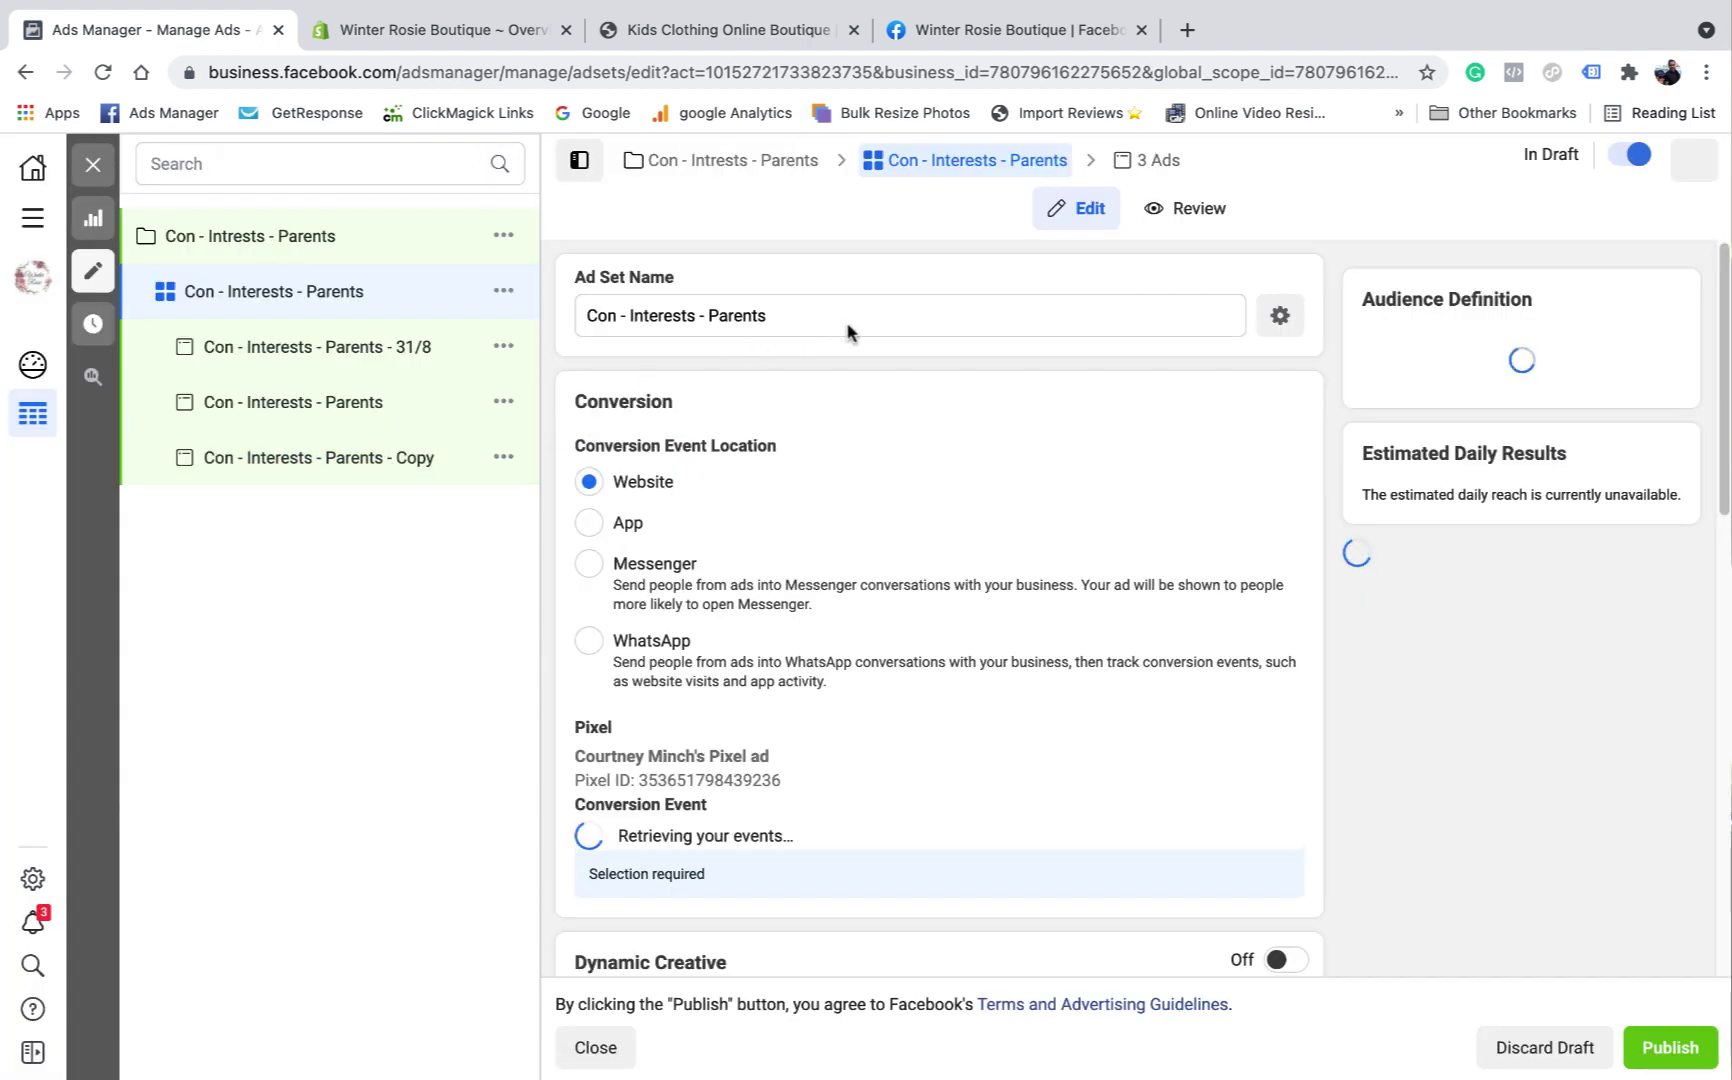
scroll(732, 375, "down", 4)
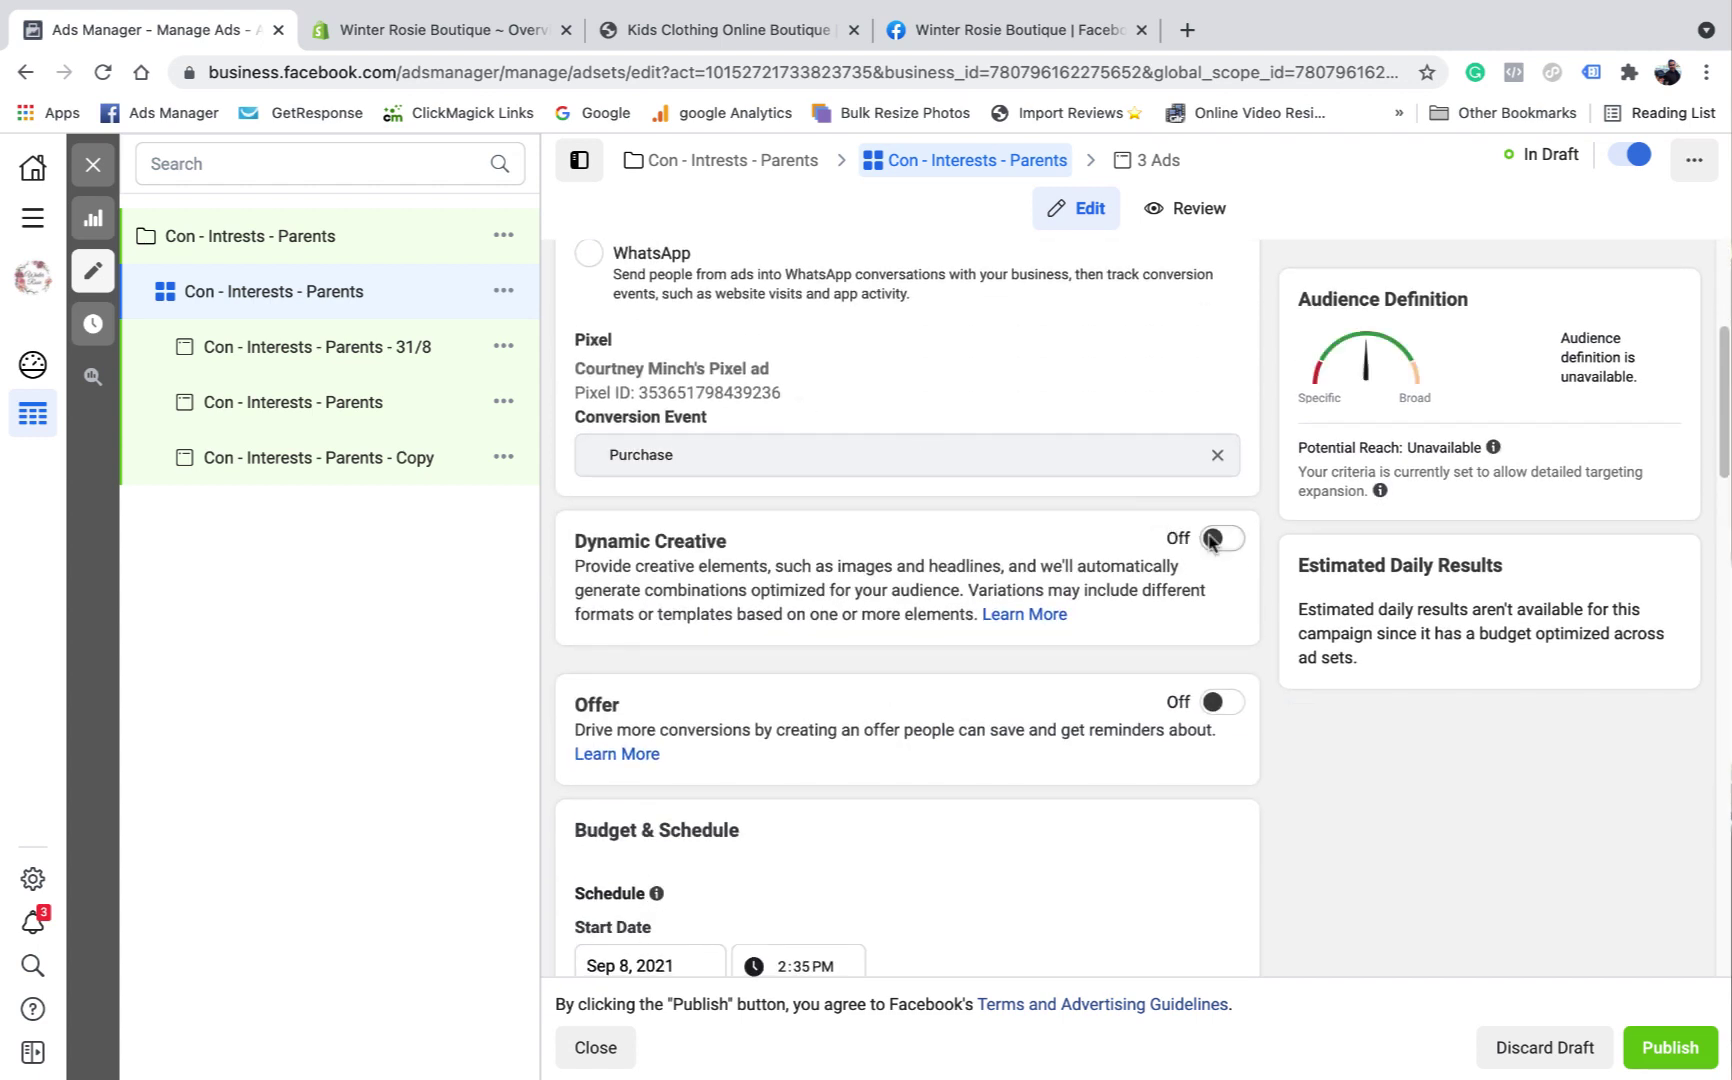
scroll(1003, 525, "down", 6)
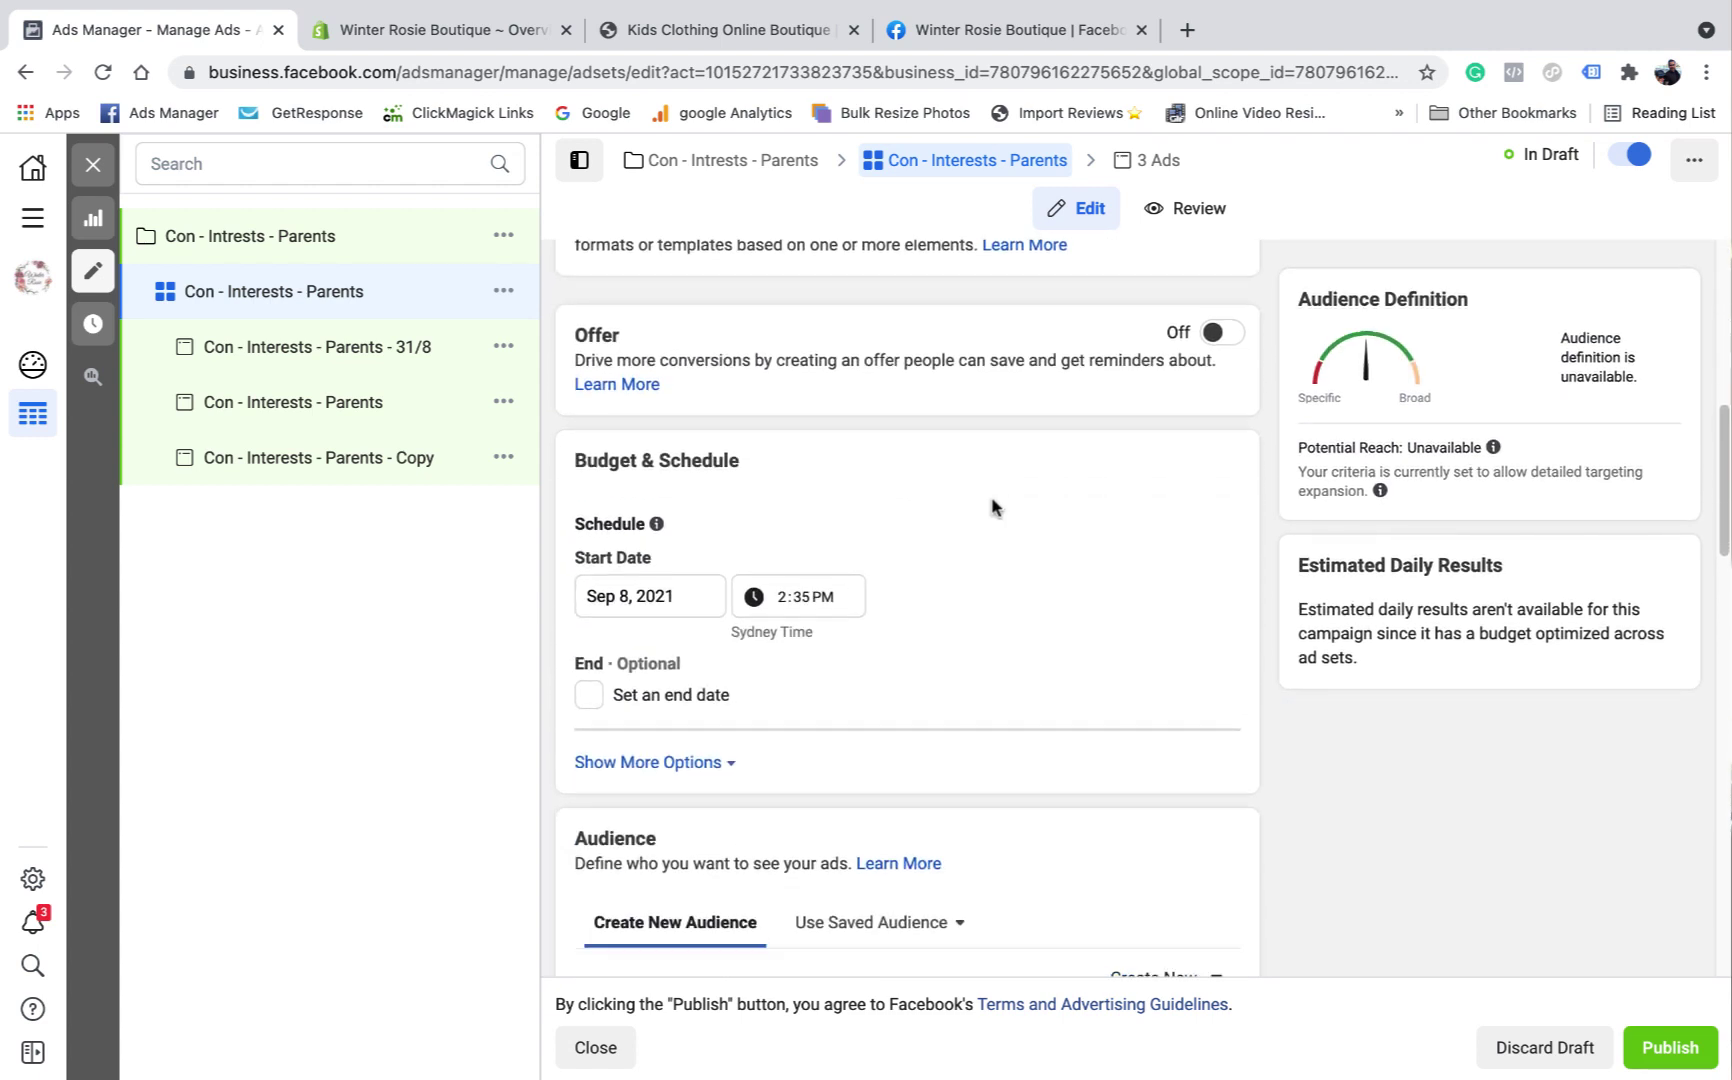
scroll(993, 507, "down", 5)
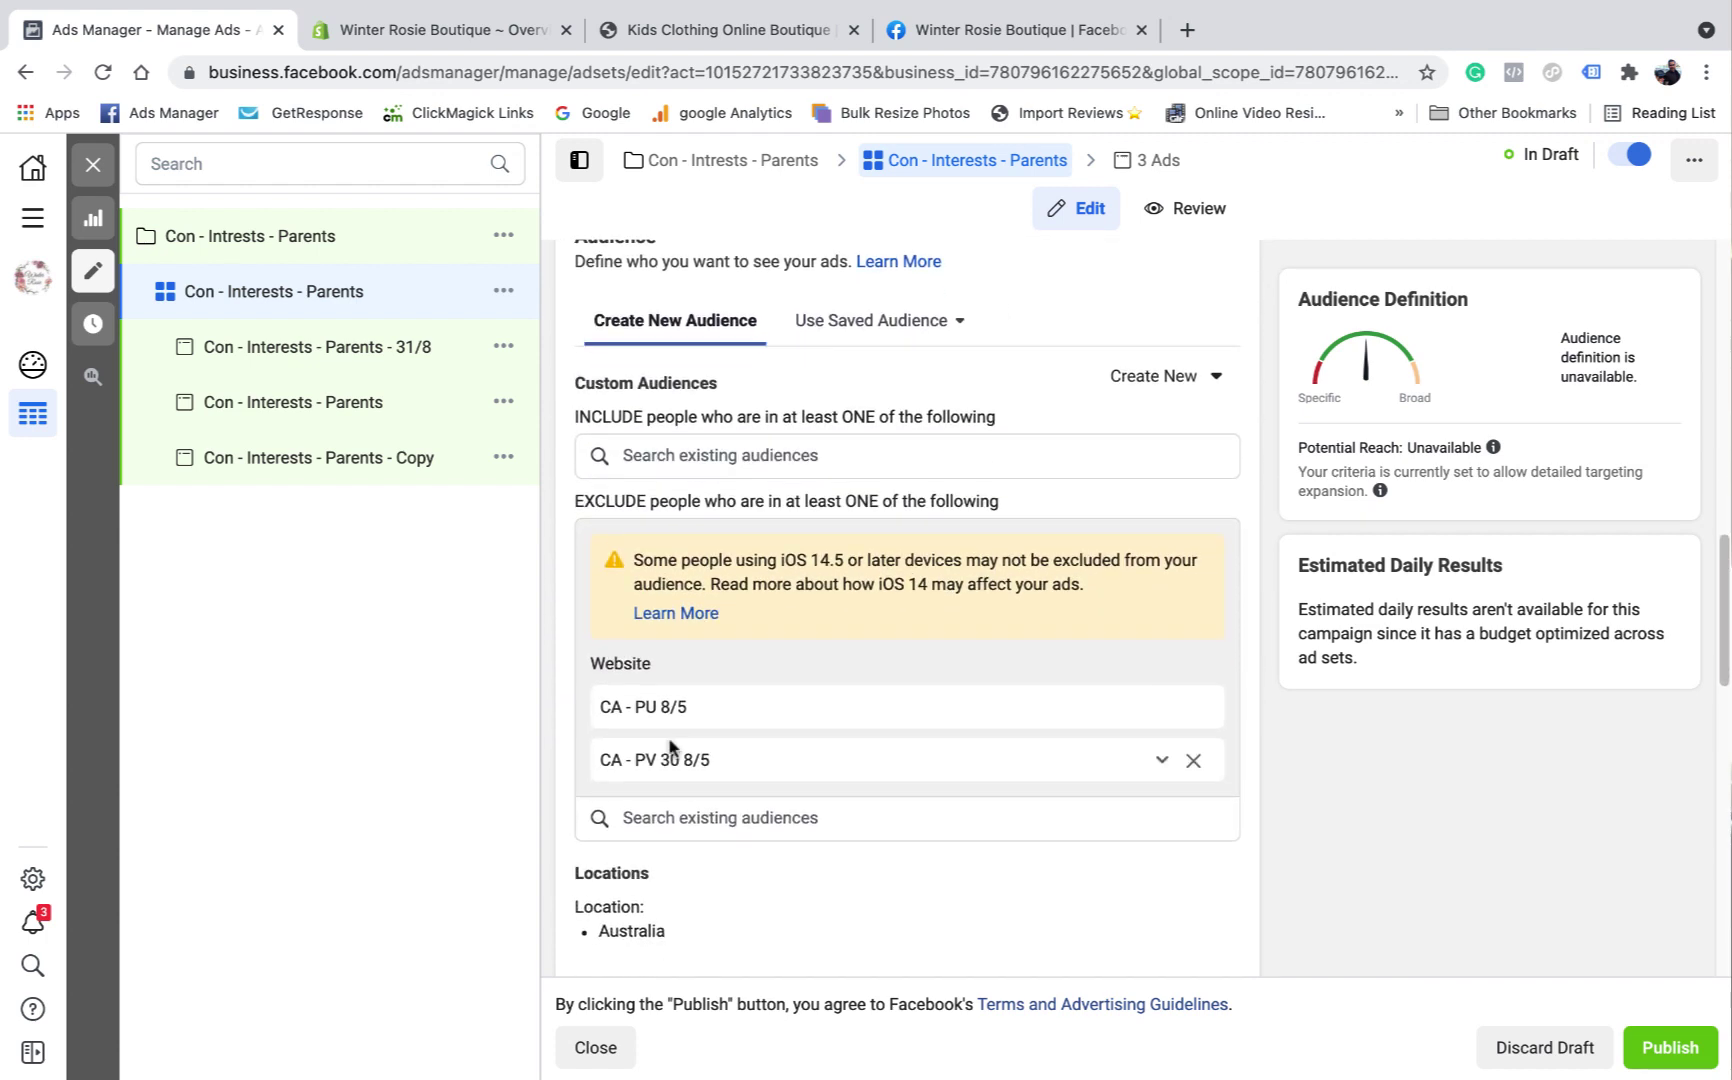
scroll(874, 613, "down", 1)
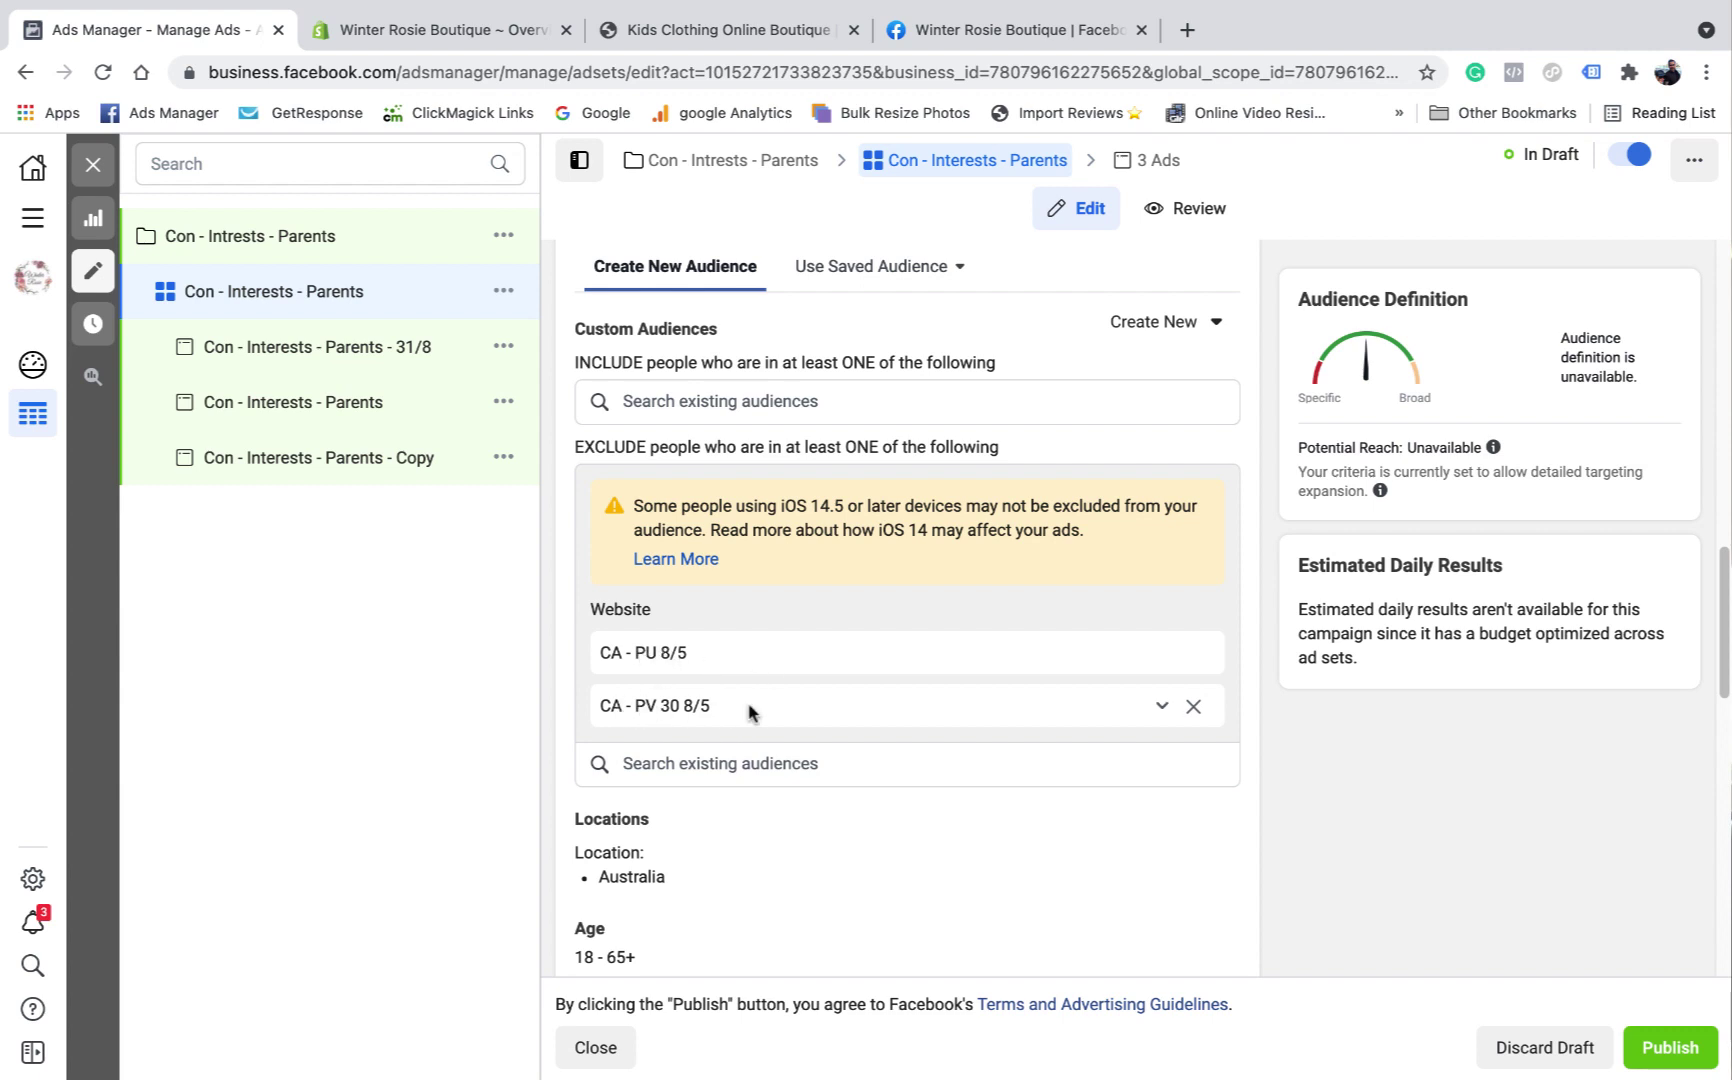
scroll(918, 652, "down", 1)
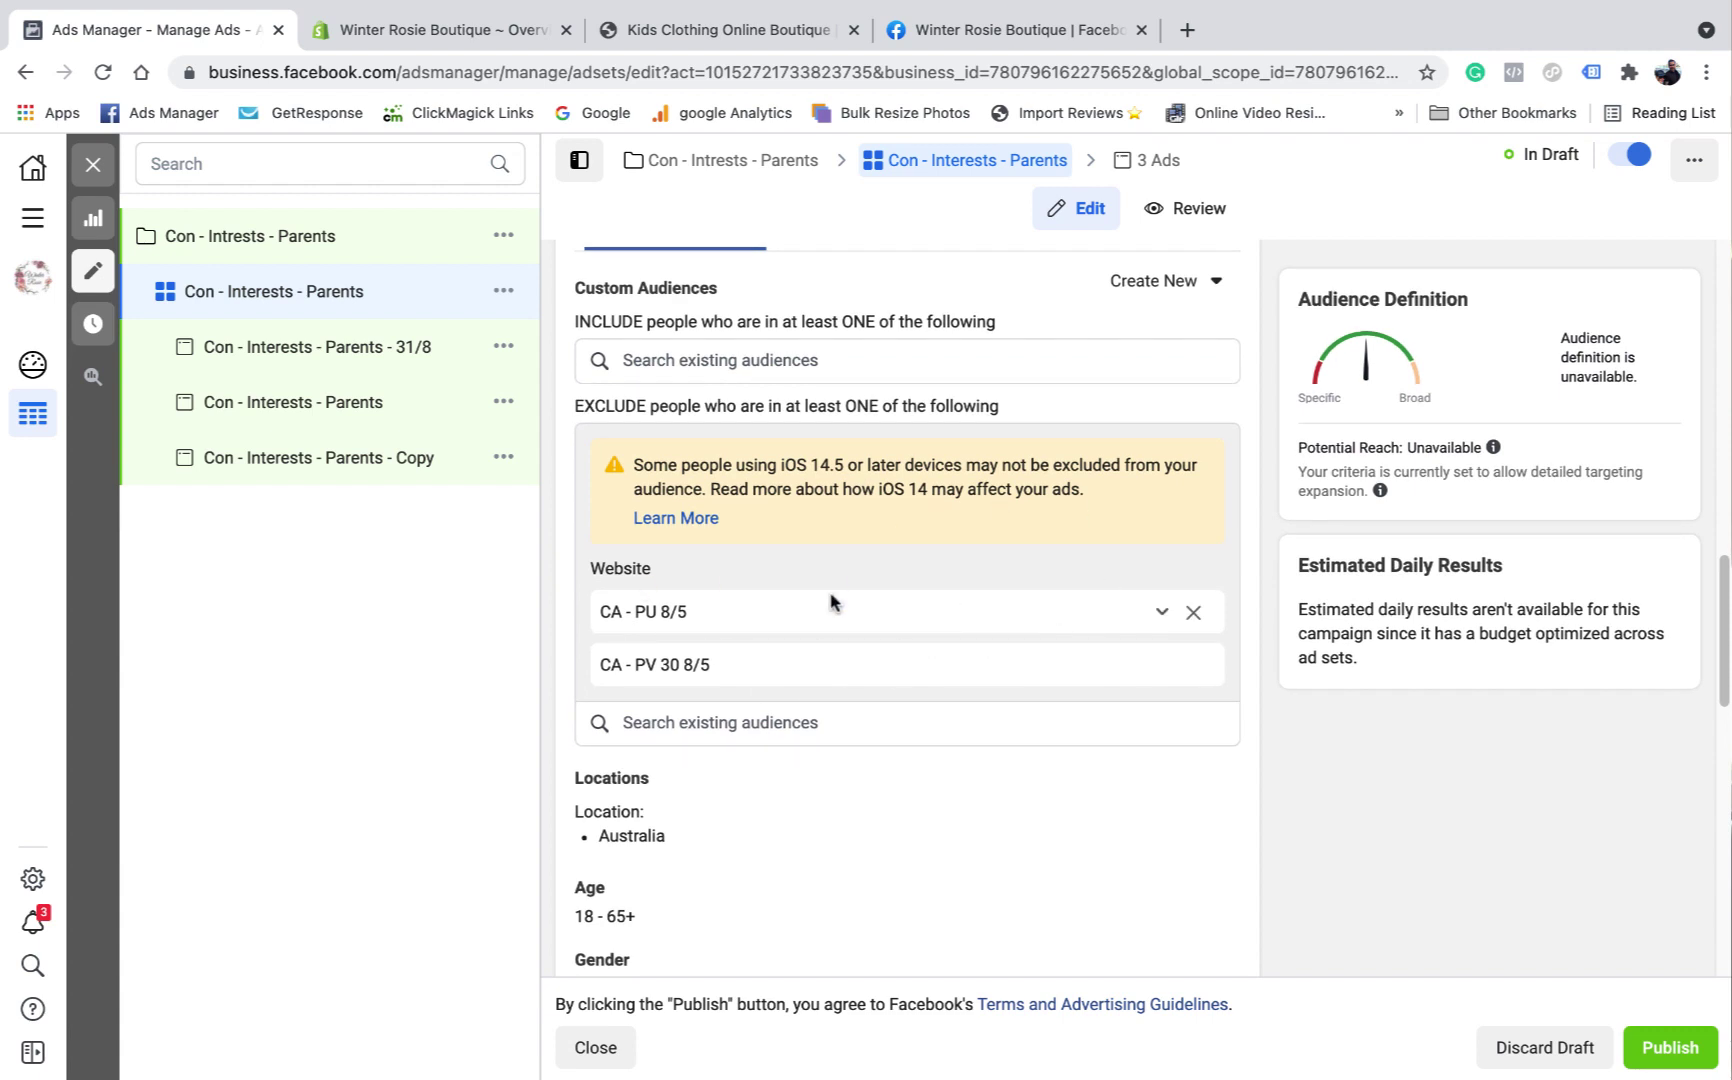
scroll(866, 605, "down", 5)
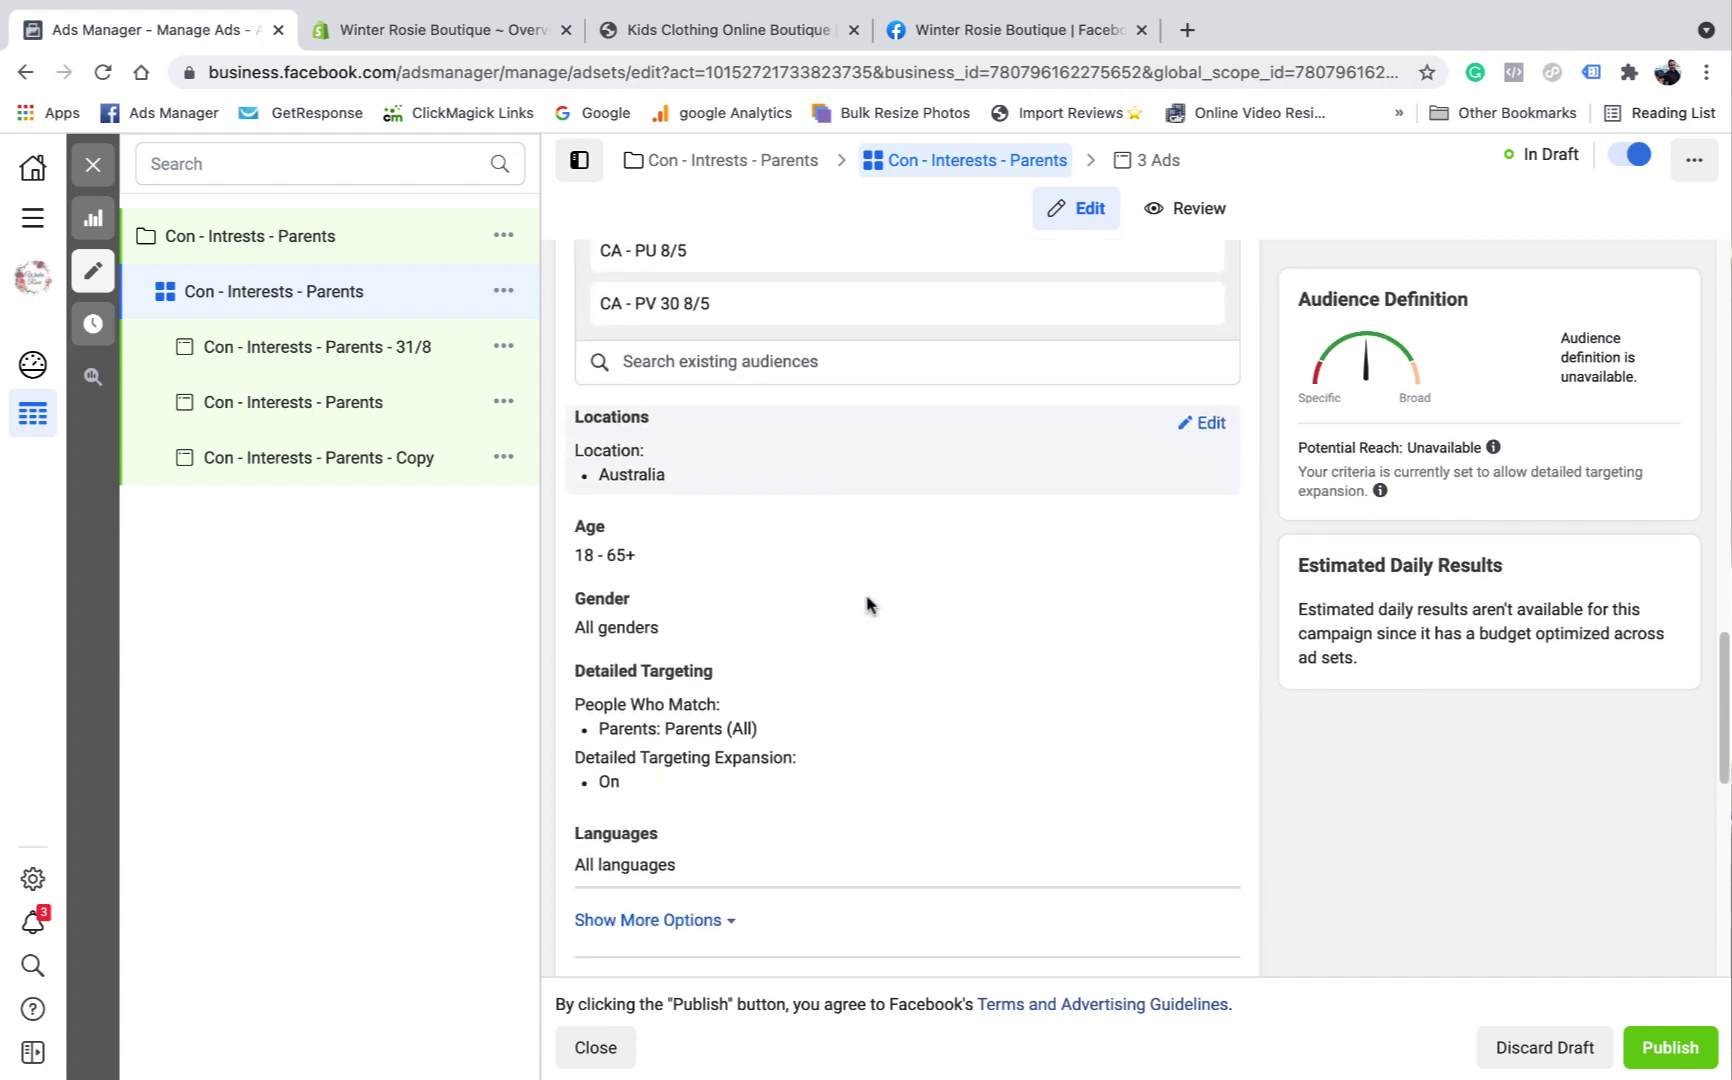
Step: Expand Detailed Targeting and review Placements and Optimization & Delivery
left_click(1208, 677)
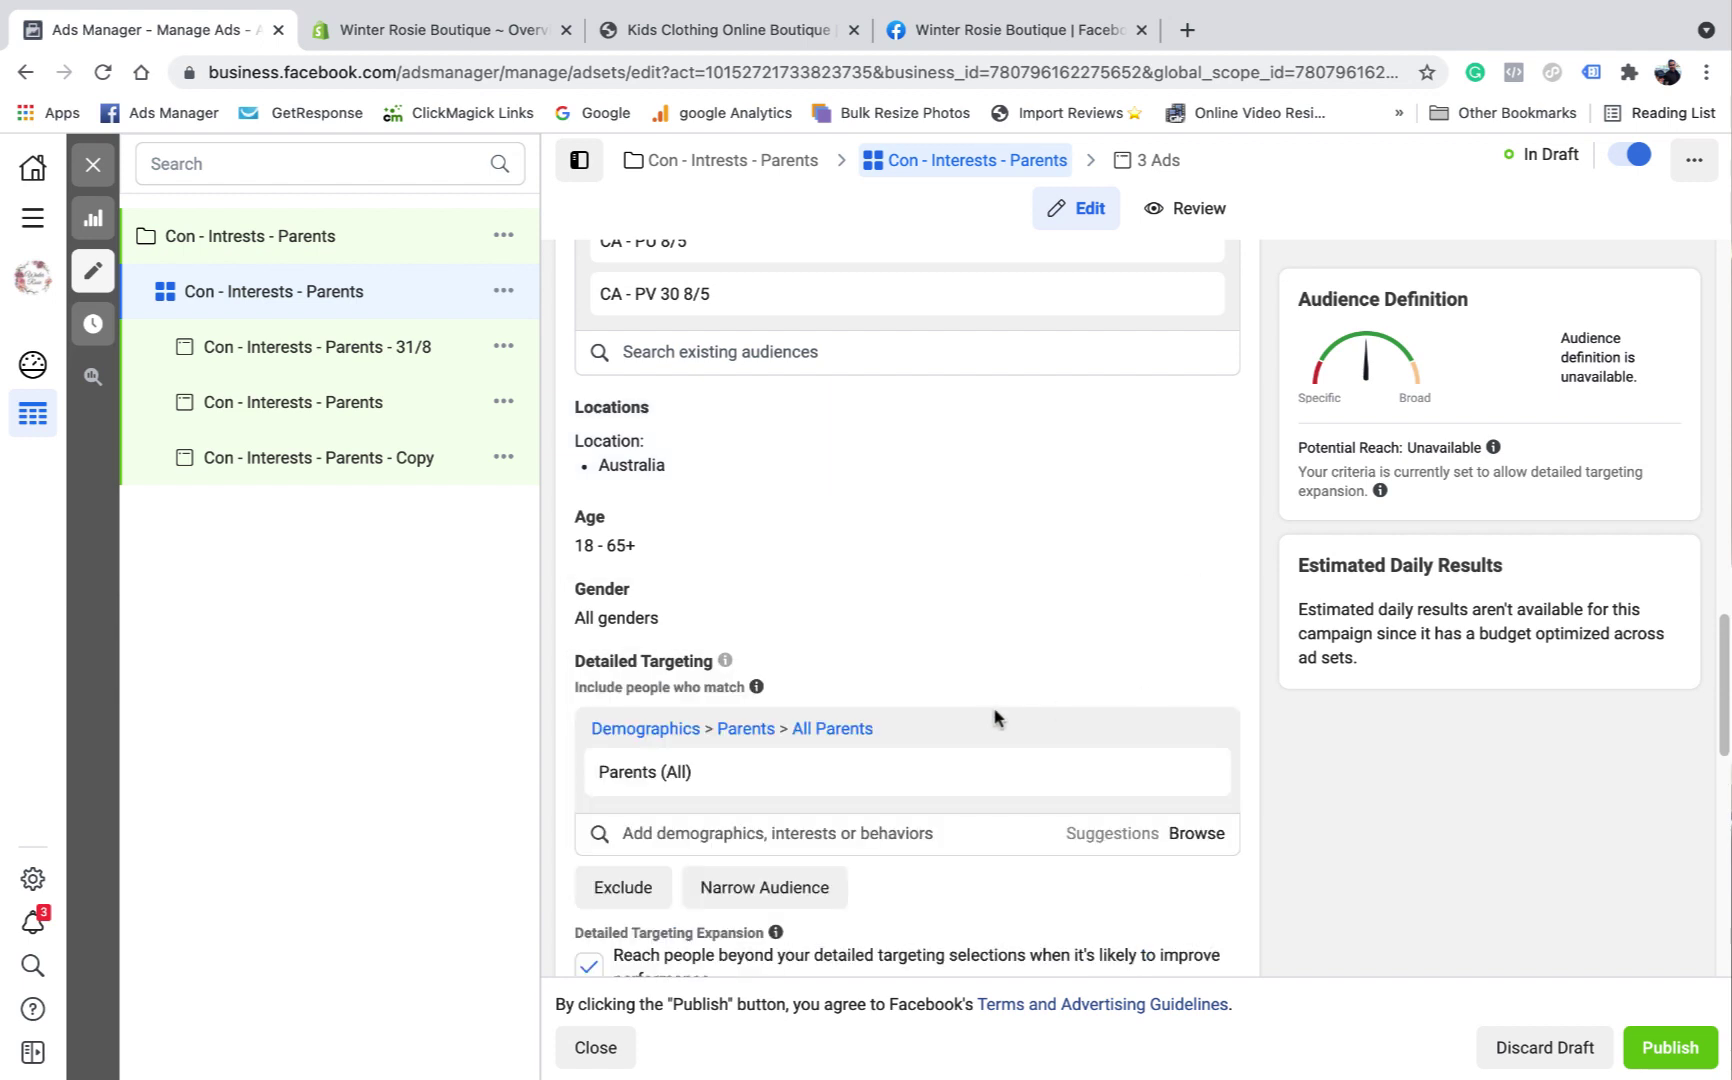
scroll(900, 700, "down", 2)
mouse_move(663, 607)
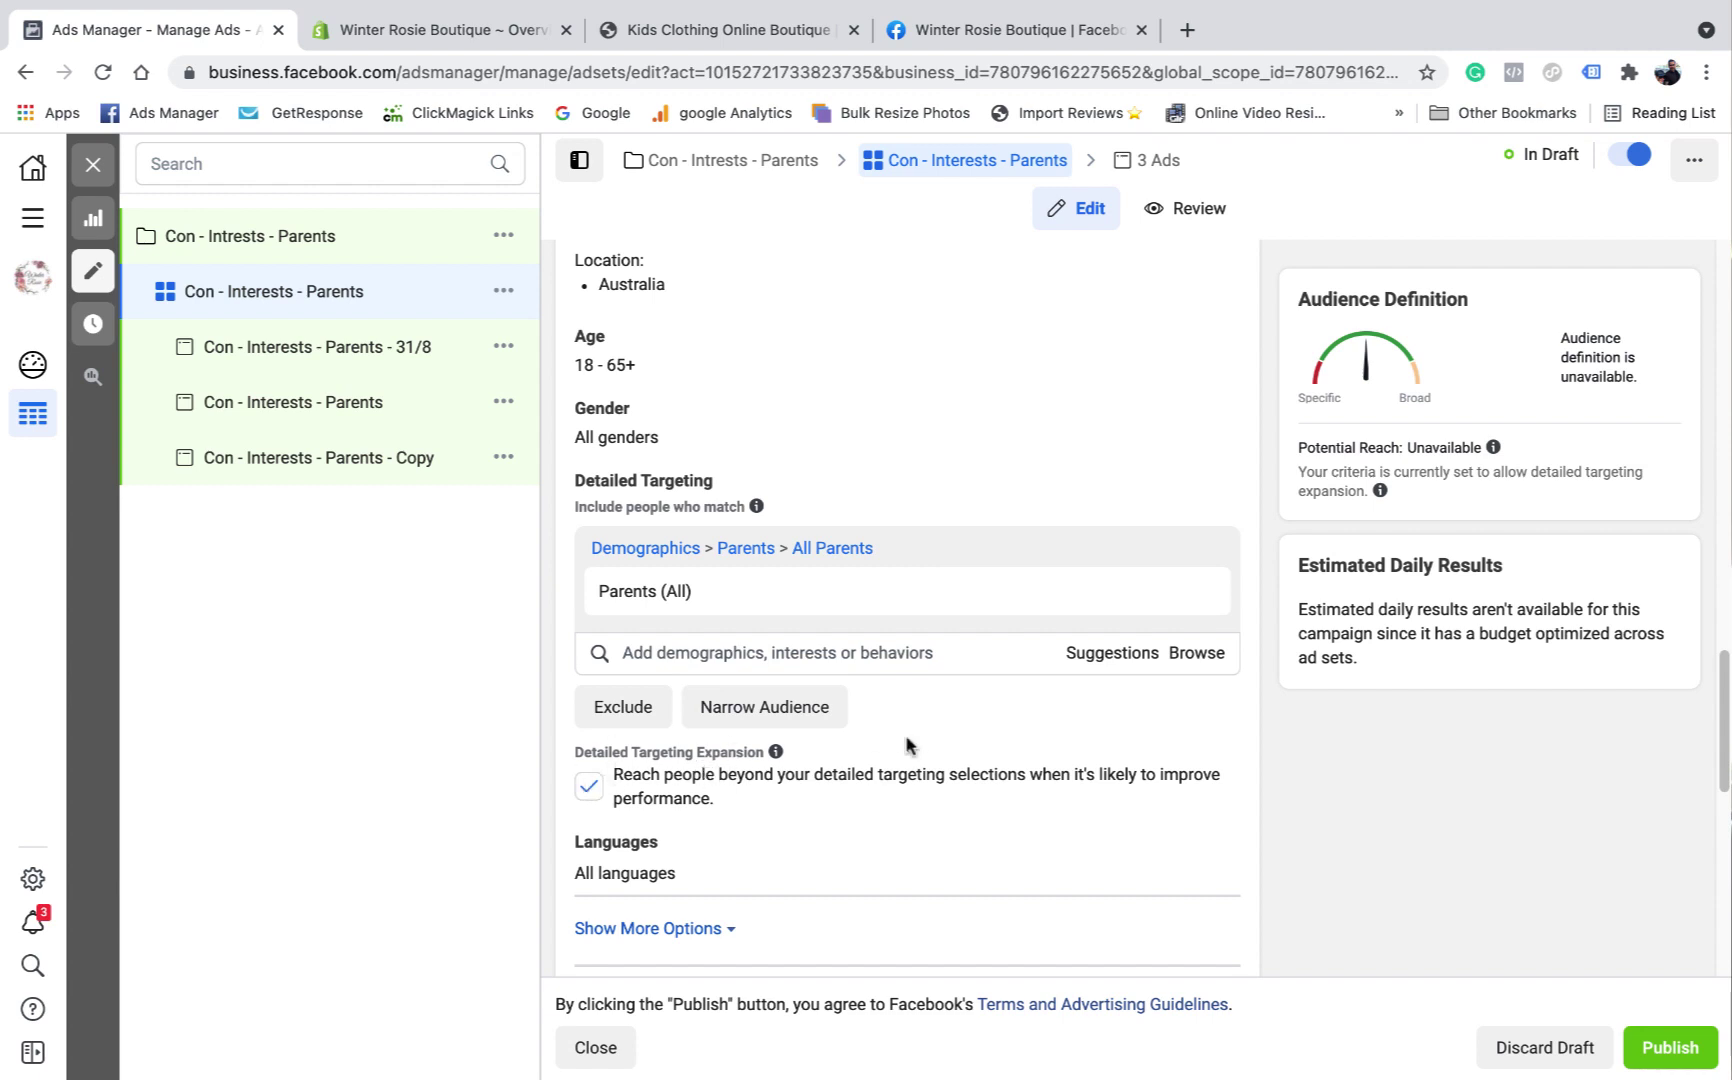
scroll(900, 720, "down", 4)
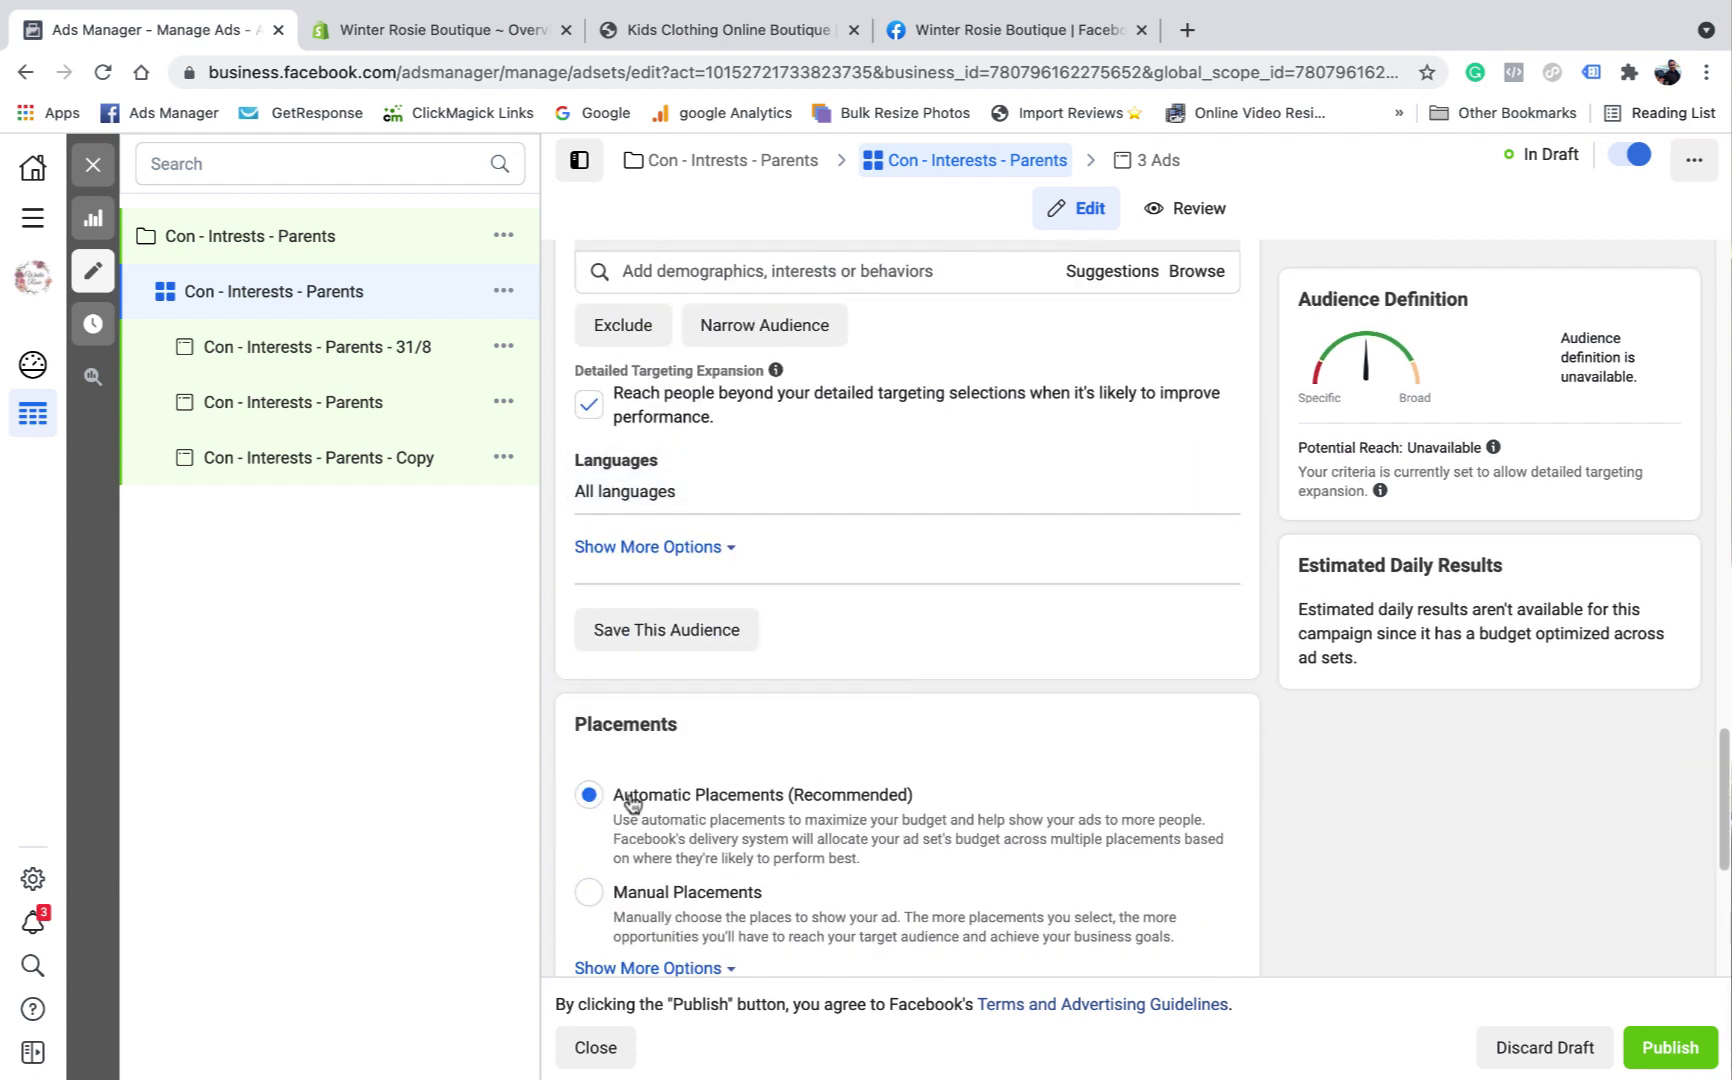
scroll(1004, 802, "down", 5)
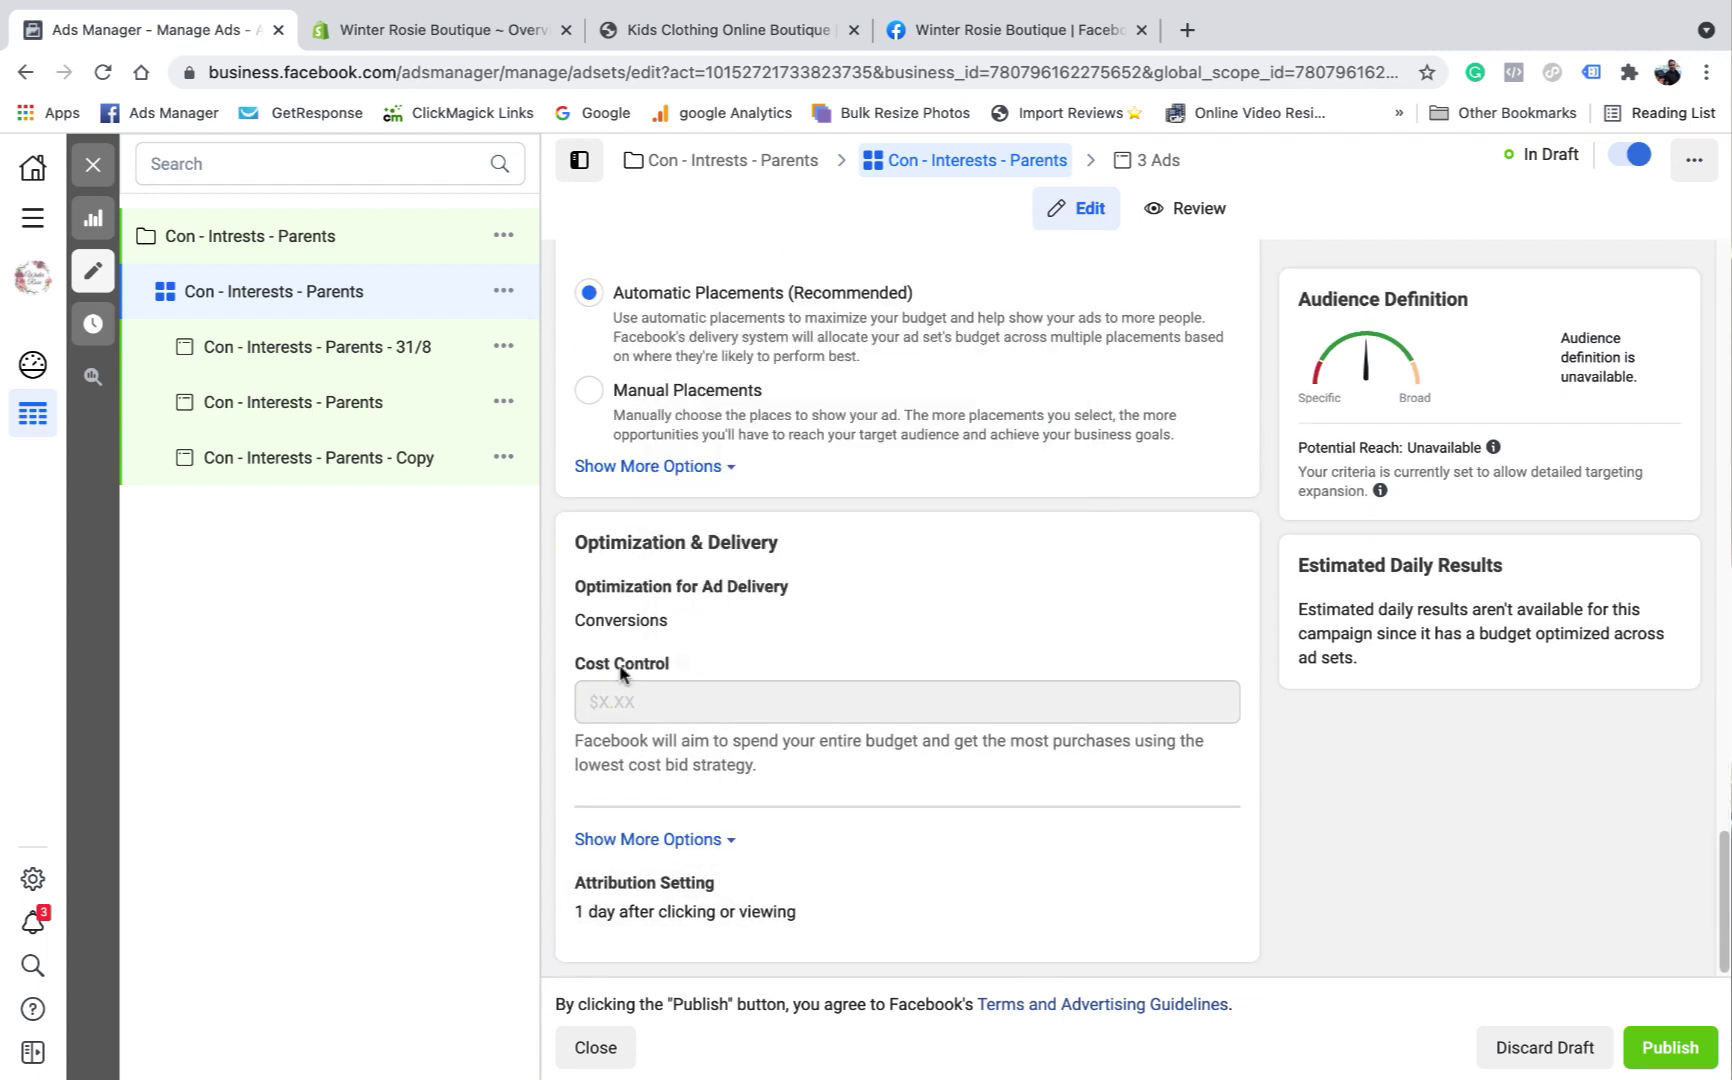
scroll(878, 775, "up", 1)
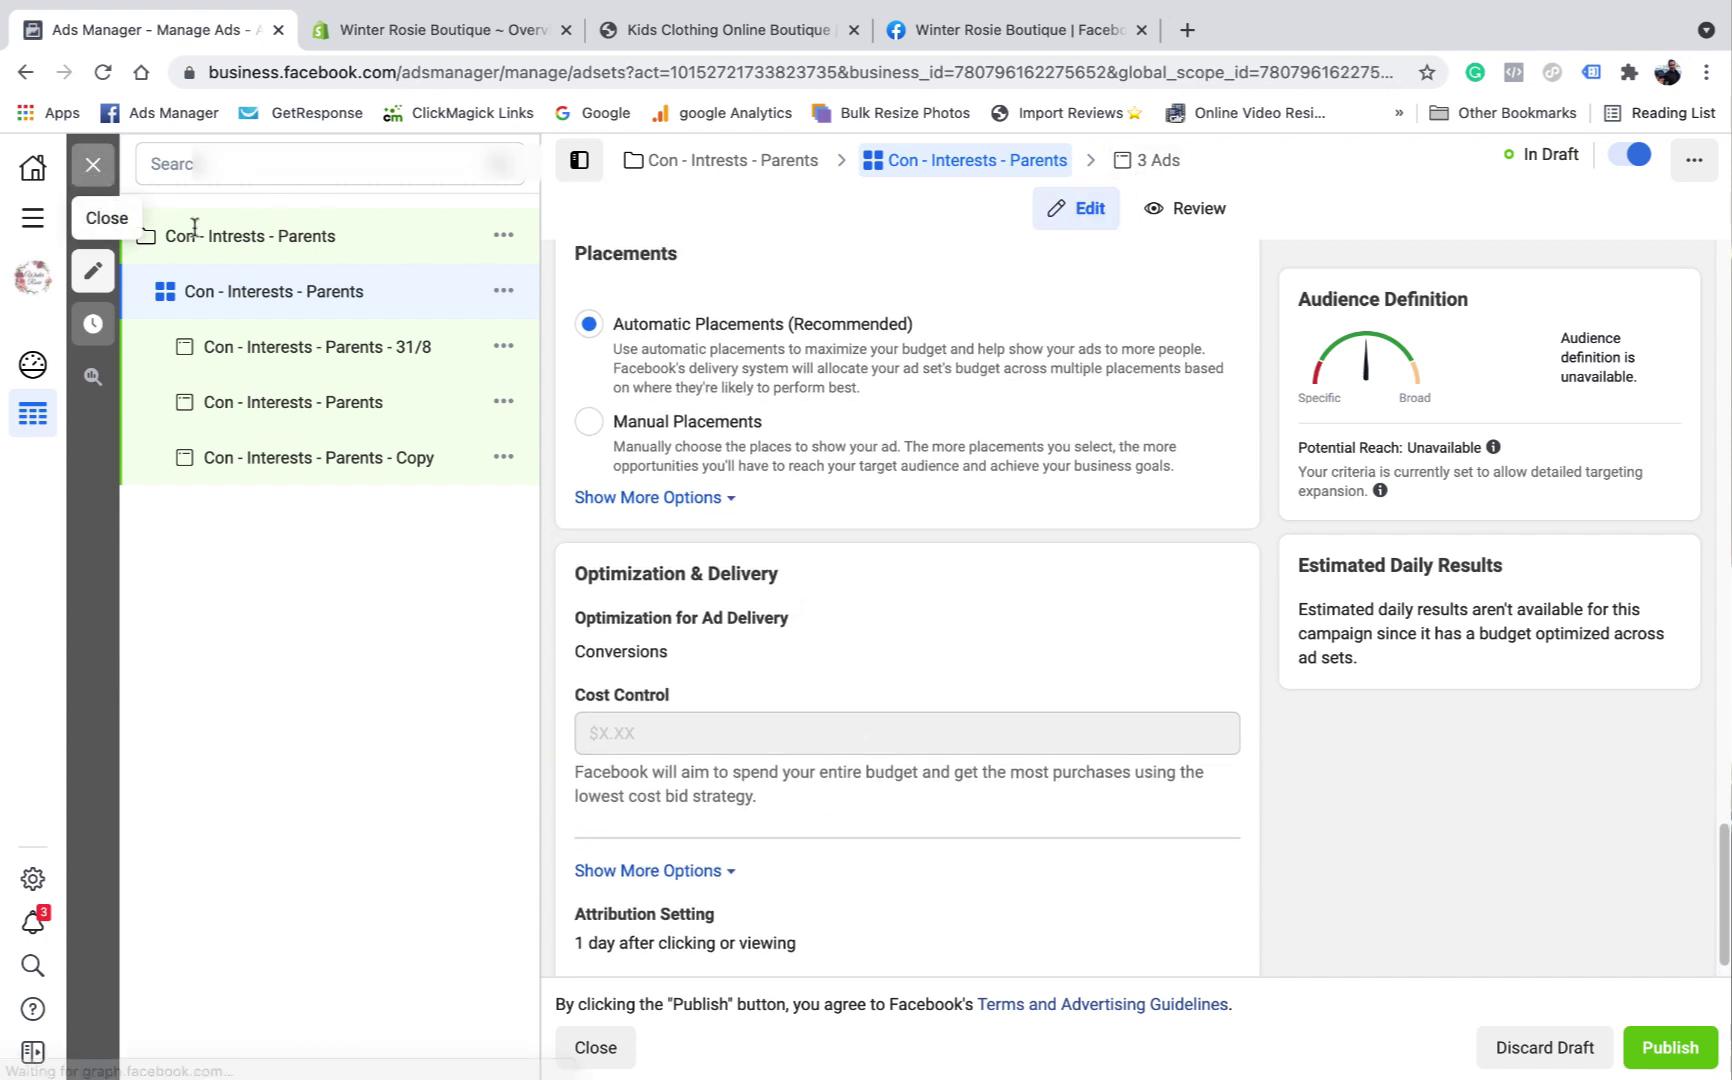
Step: Delete the Con - Interests - Parents and Con - Interests - Parents - Copy ads
left_click(92, 170)
left_click(1392, 286)
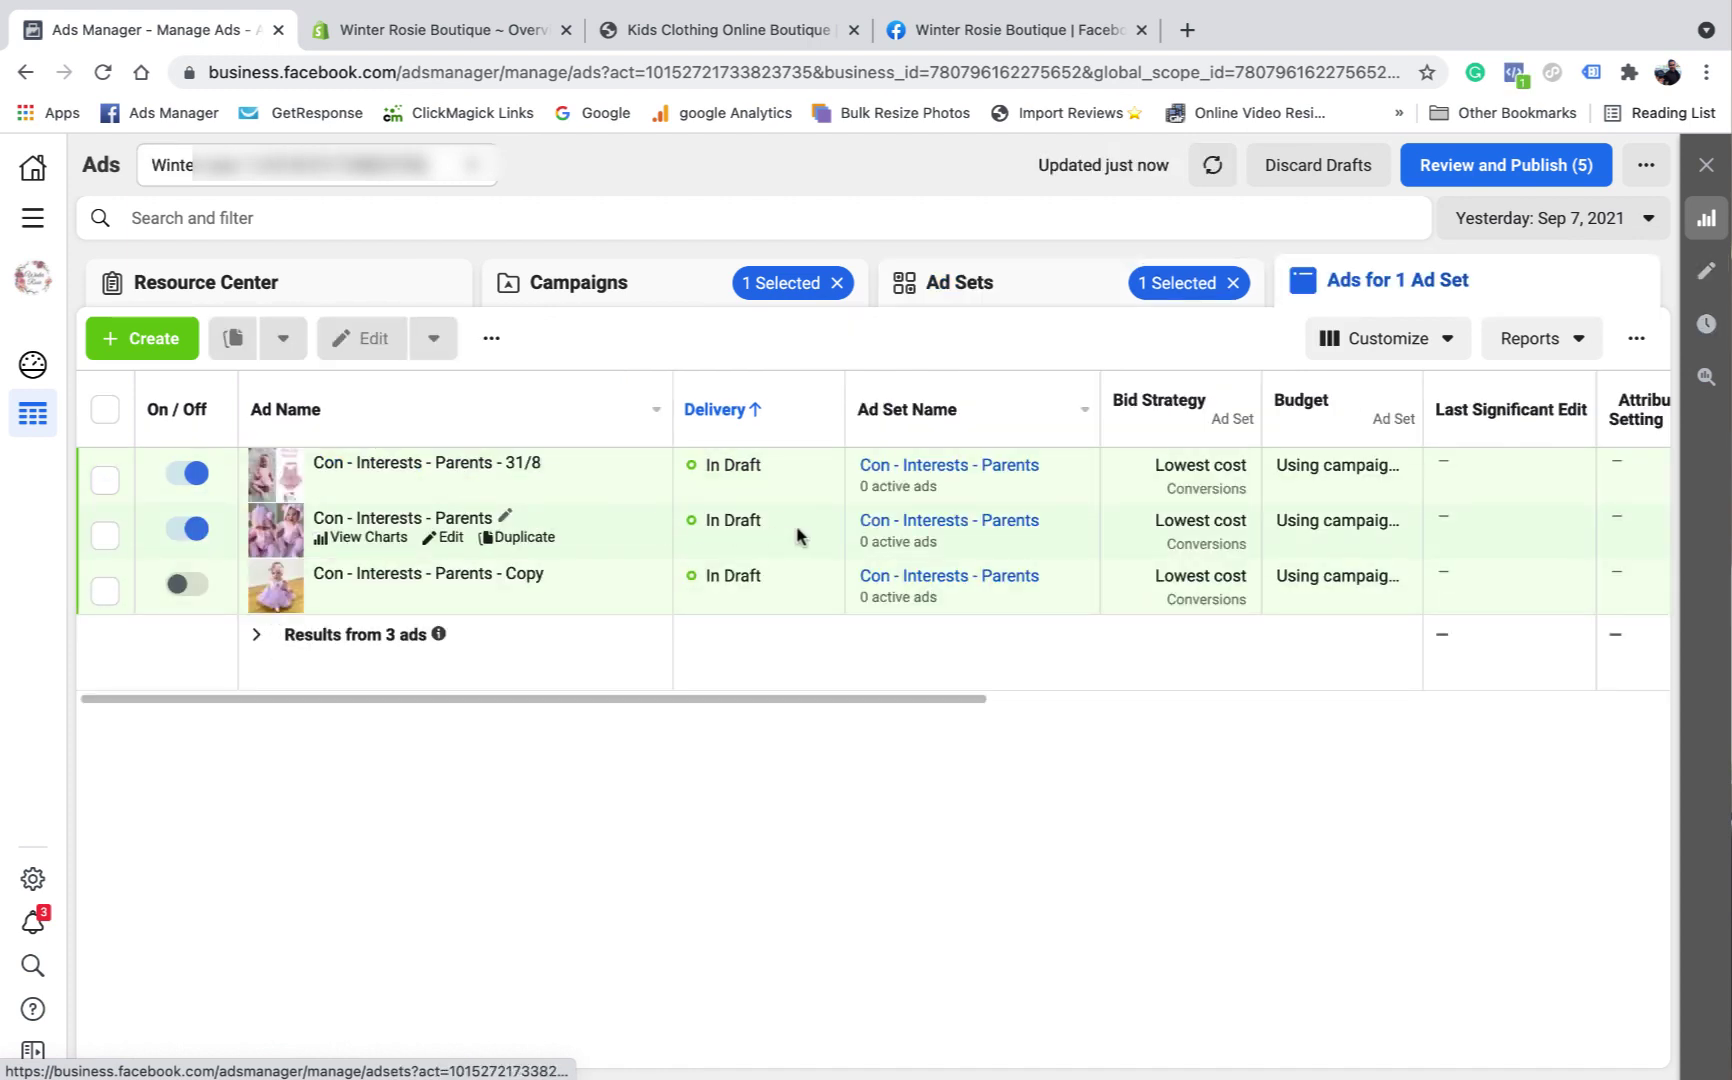
left_click(106, 535)
left_click(105, 590)
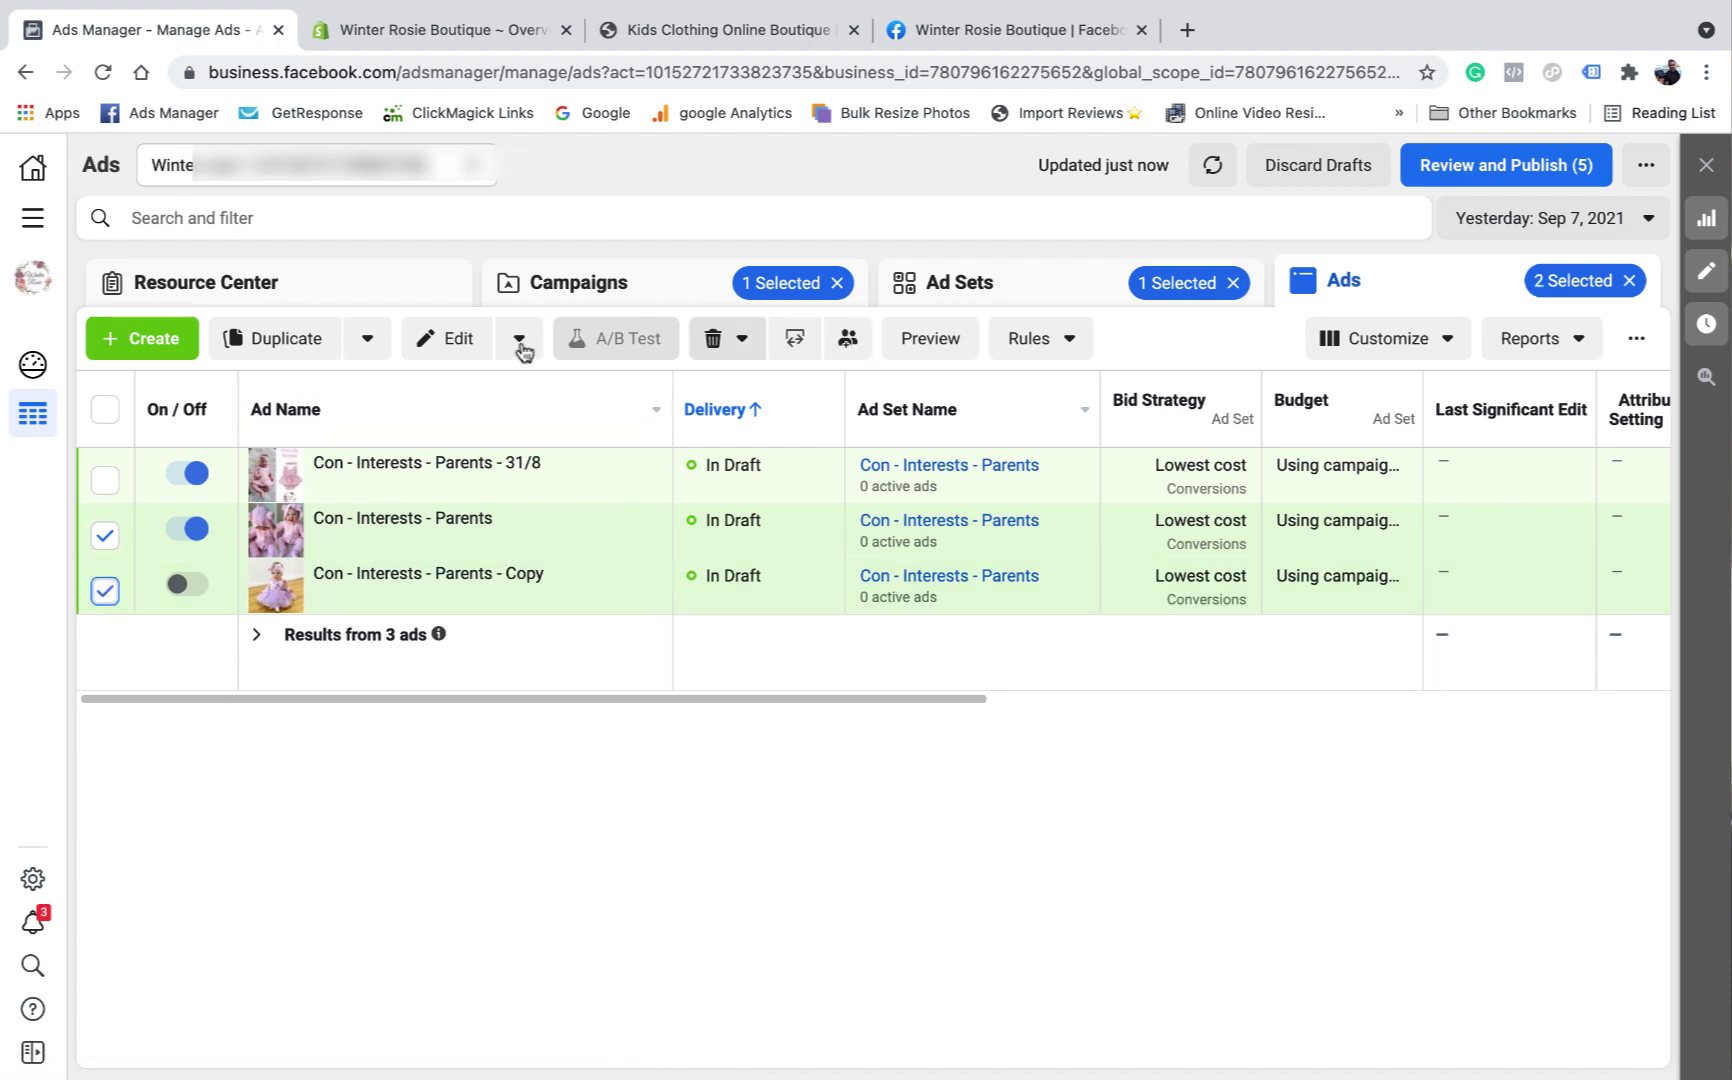
left_click(712, 345)
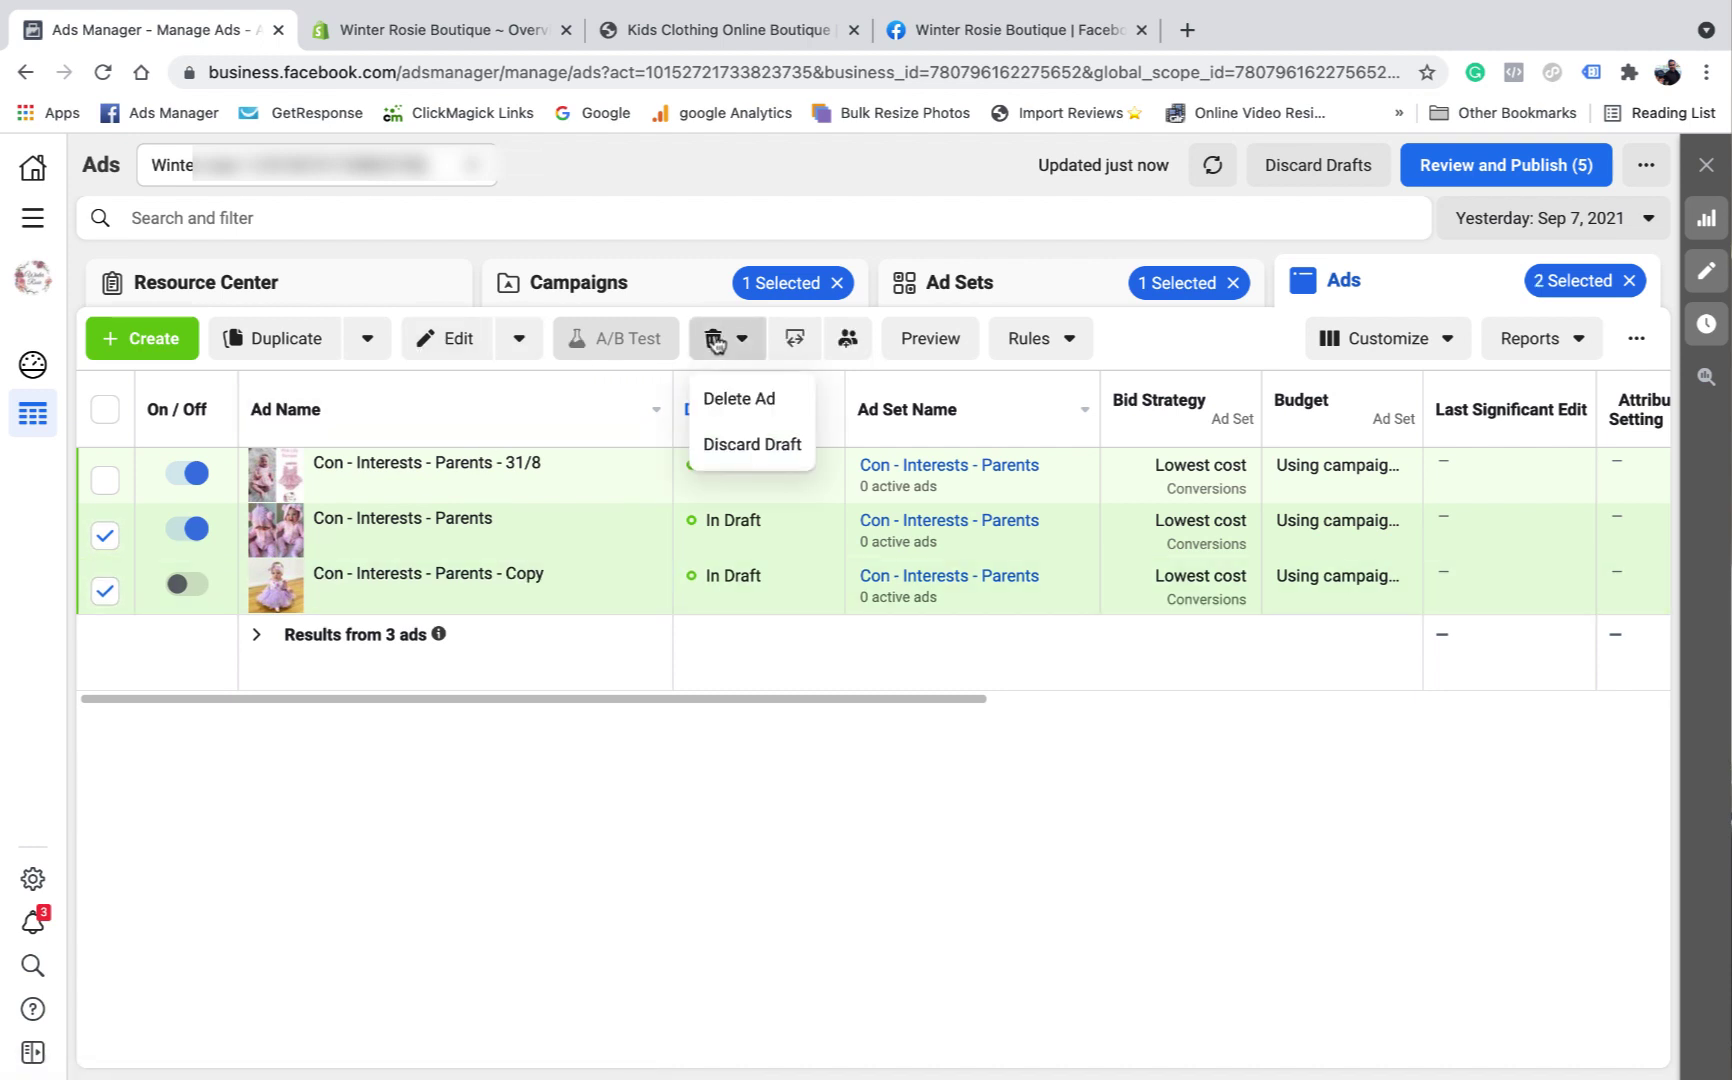
left_click(735, 400)
left_click(1050, 517)
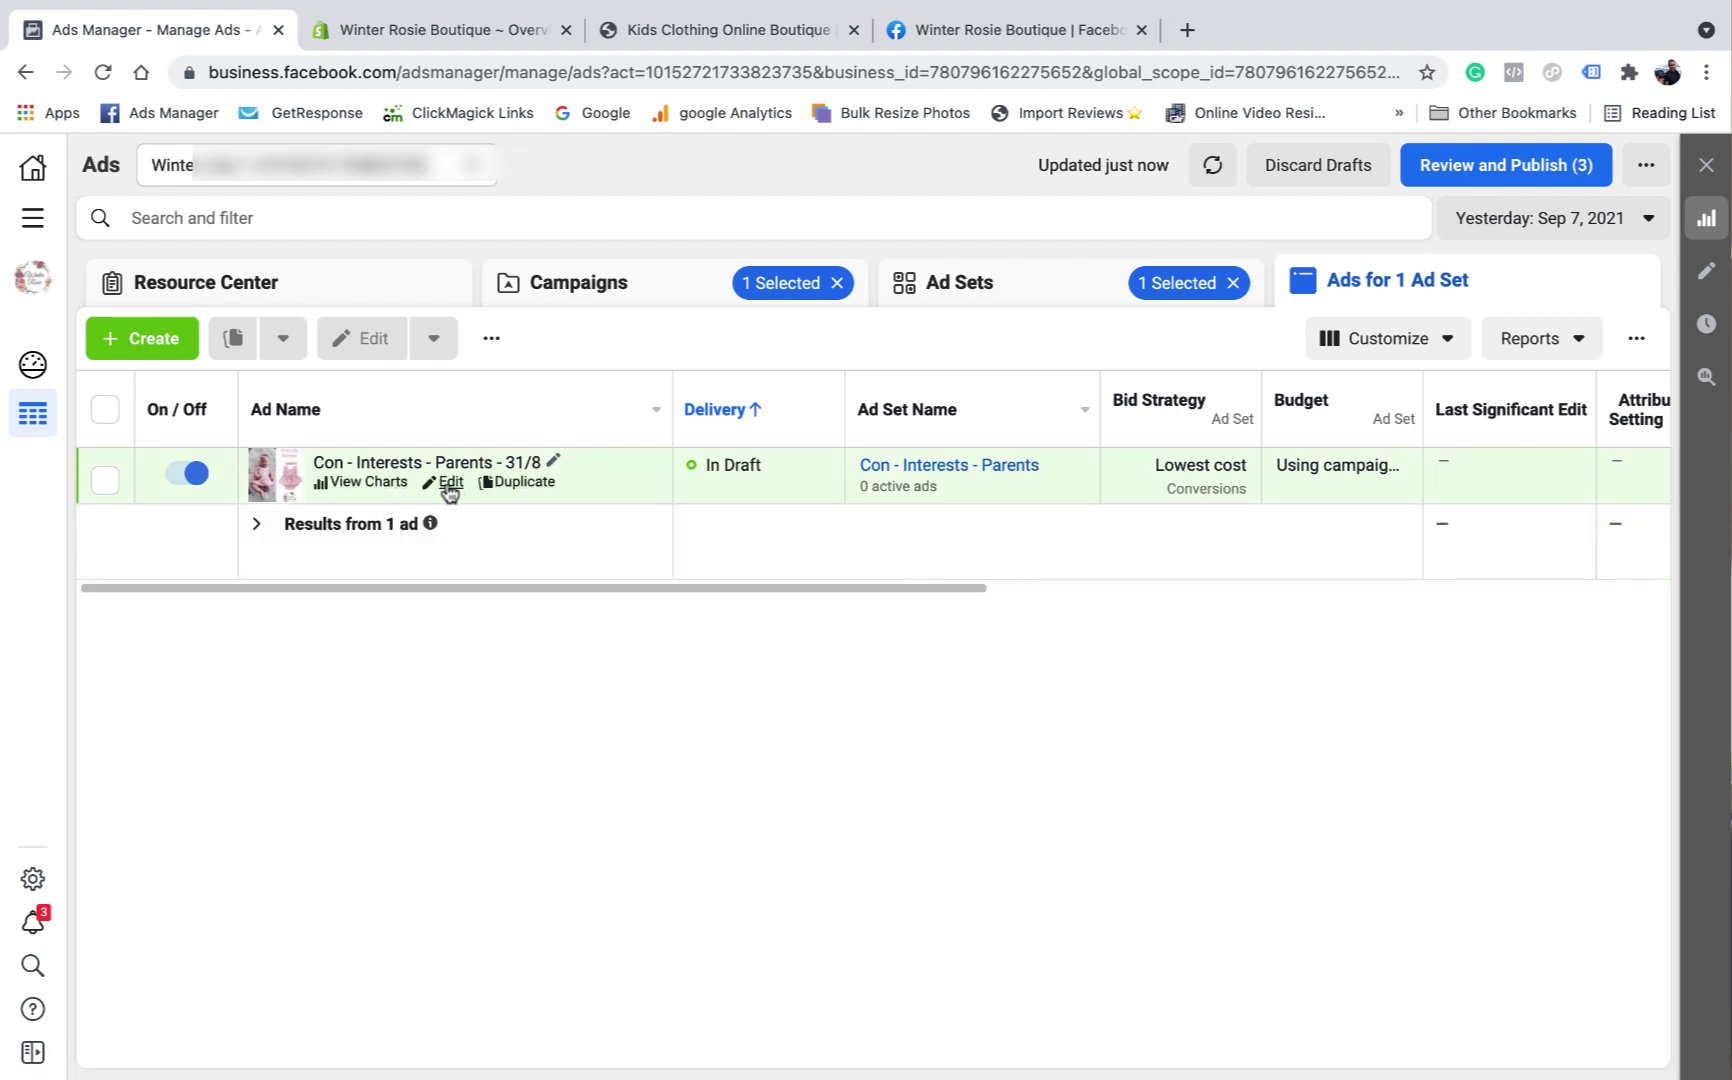
Step: Rename the 31/8 ad so its name ends in 'Slide'
left_click(450, 483)
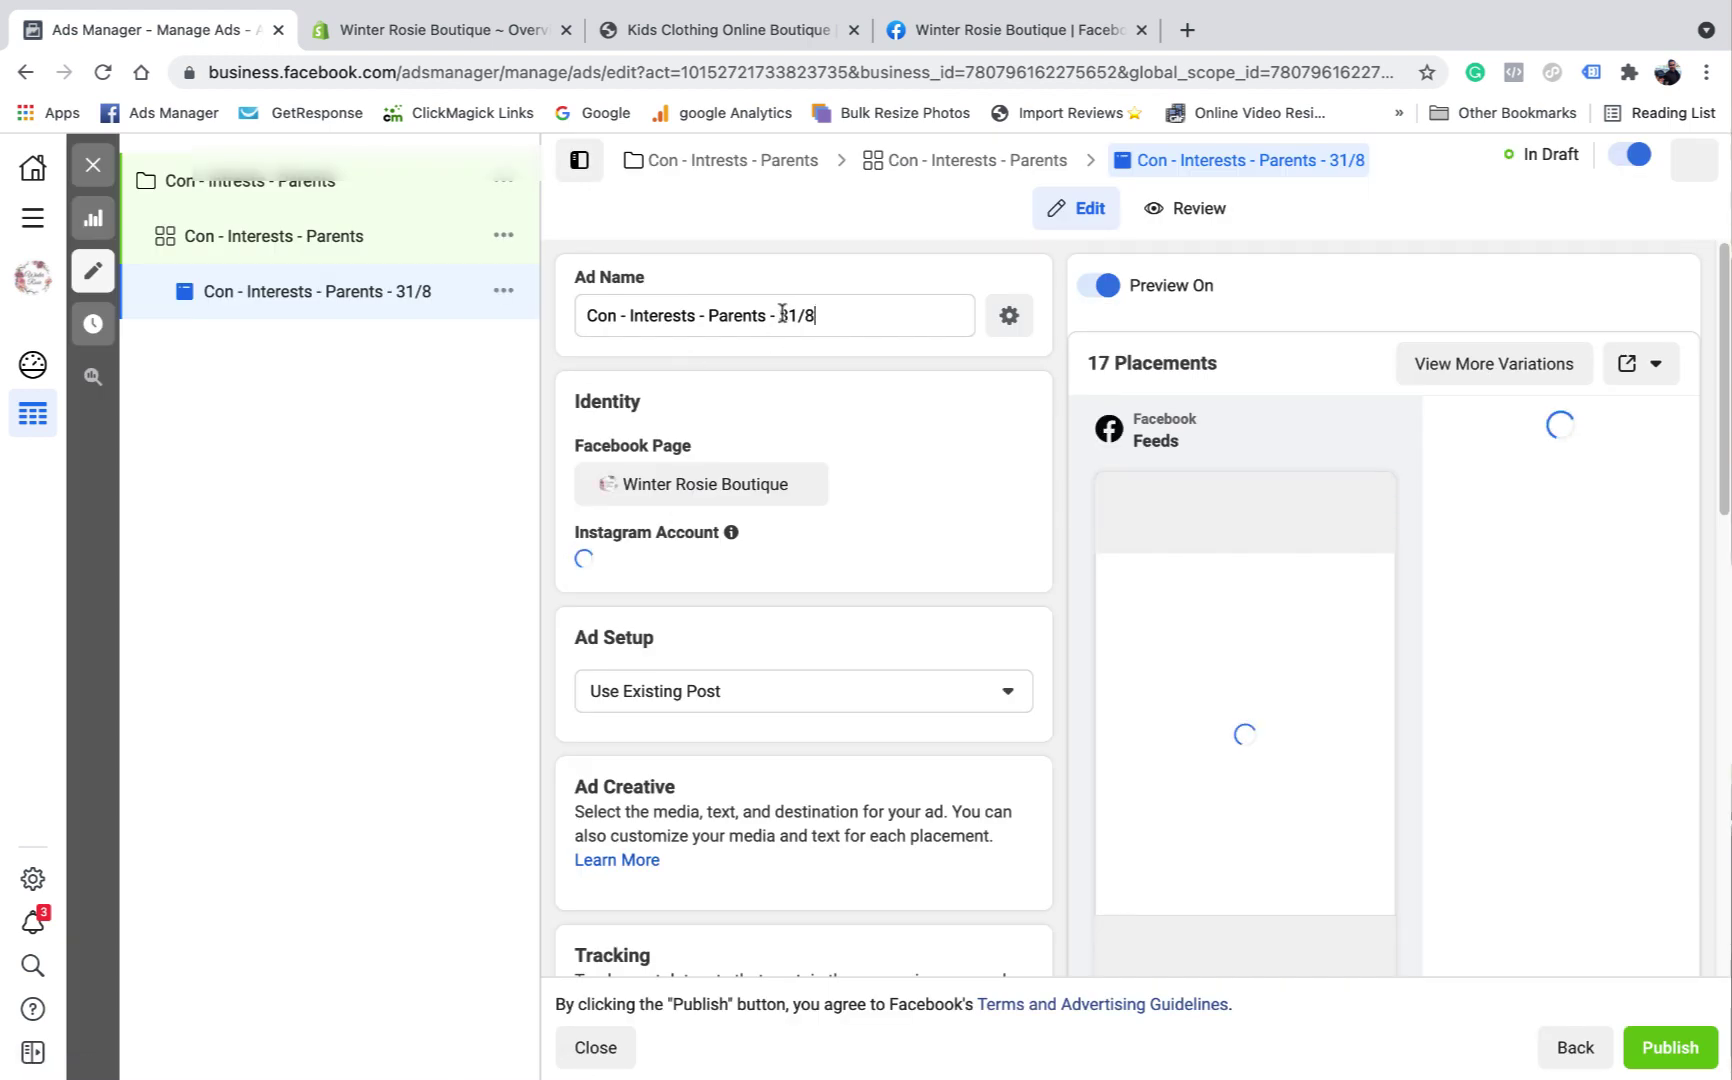
left_click_drag(781, 315, 817, 315)
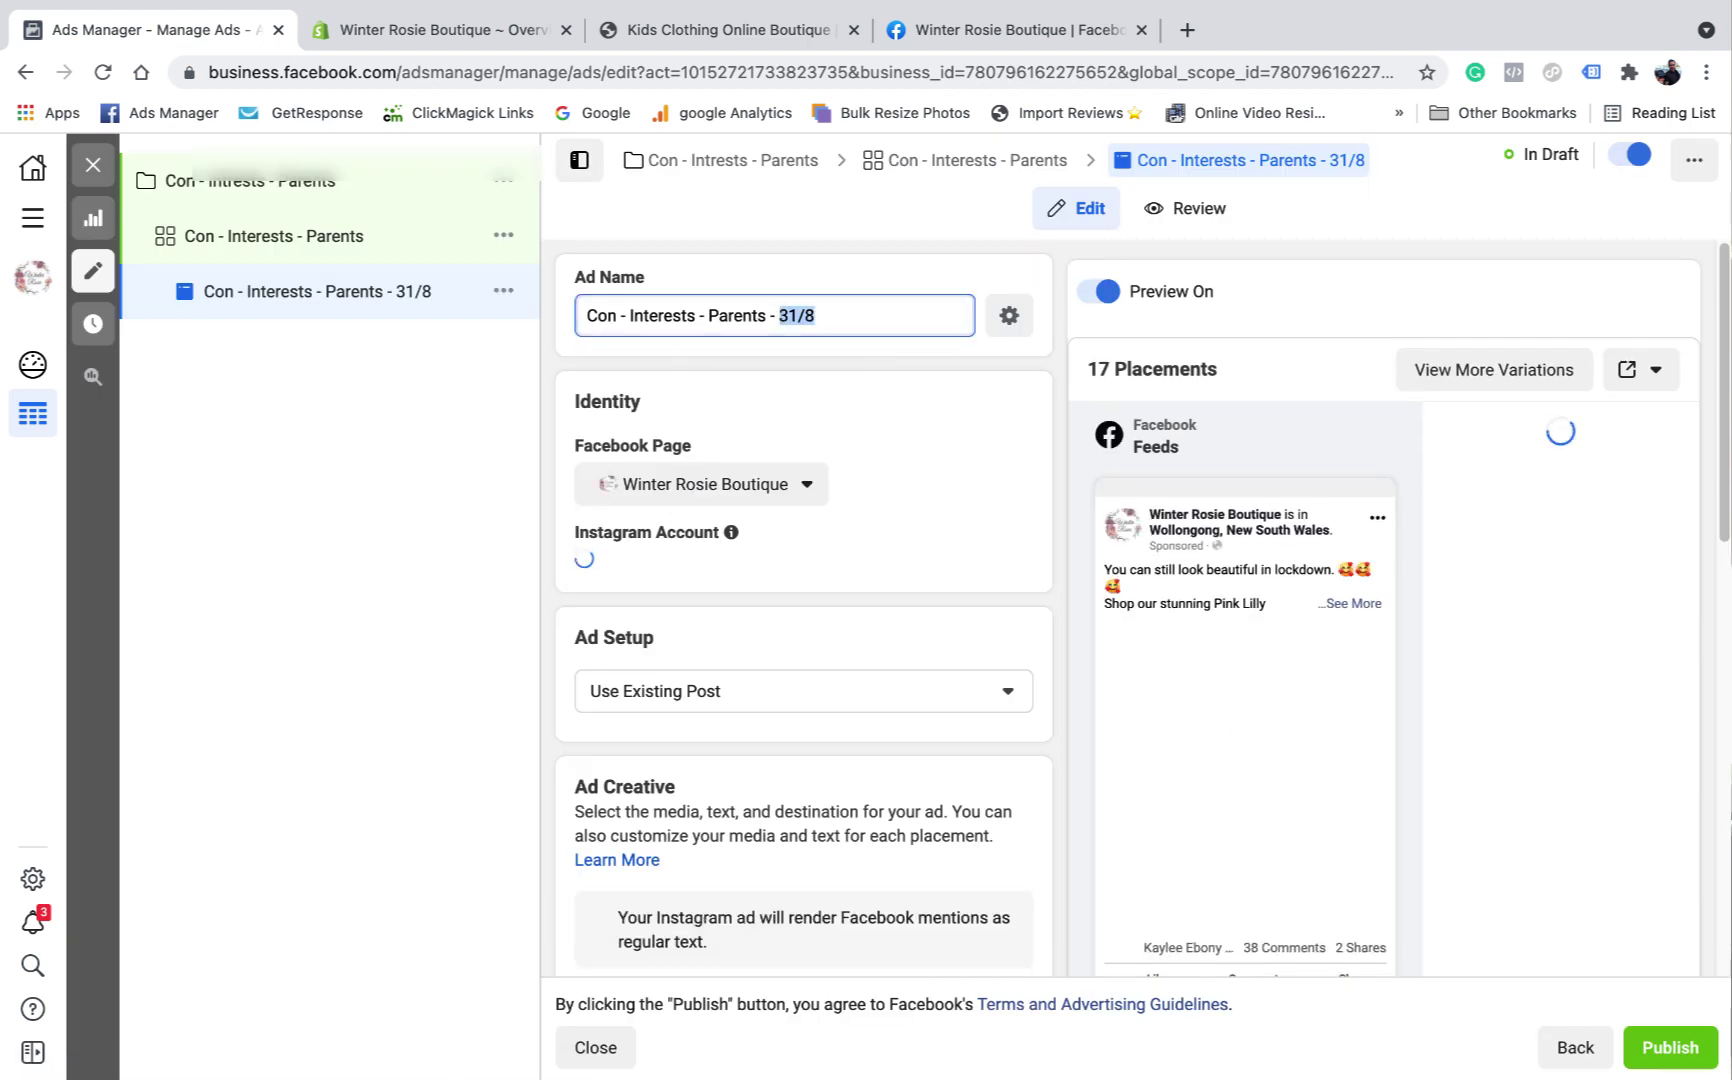
type("Slide")
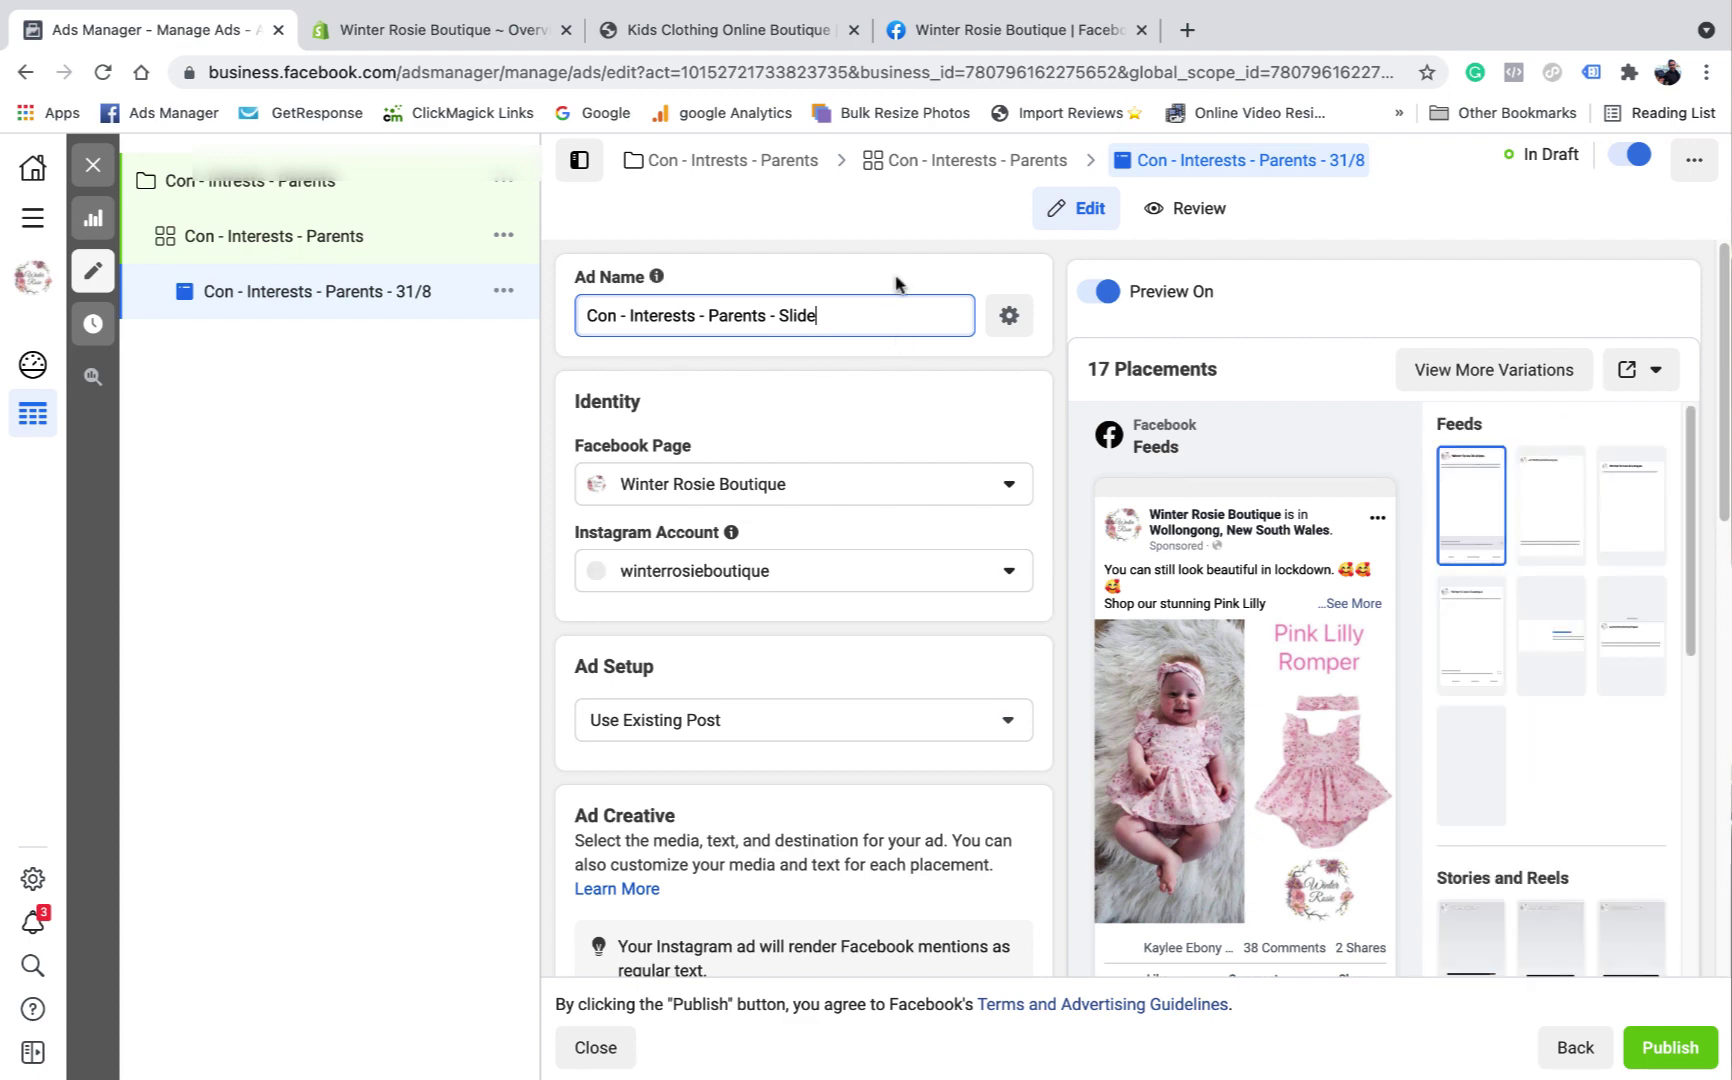
left_click(867, 414)
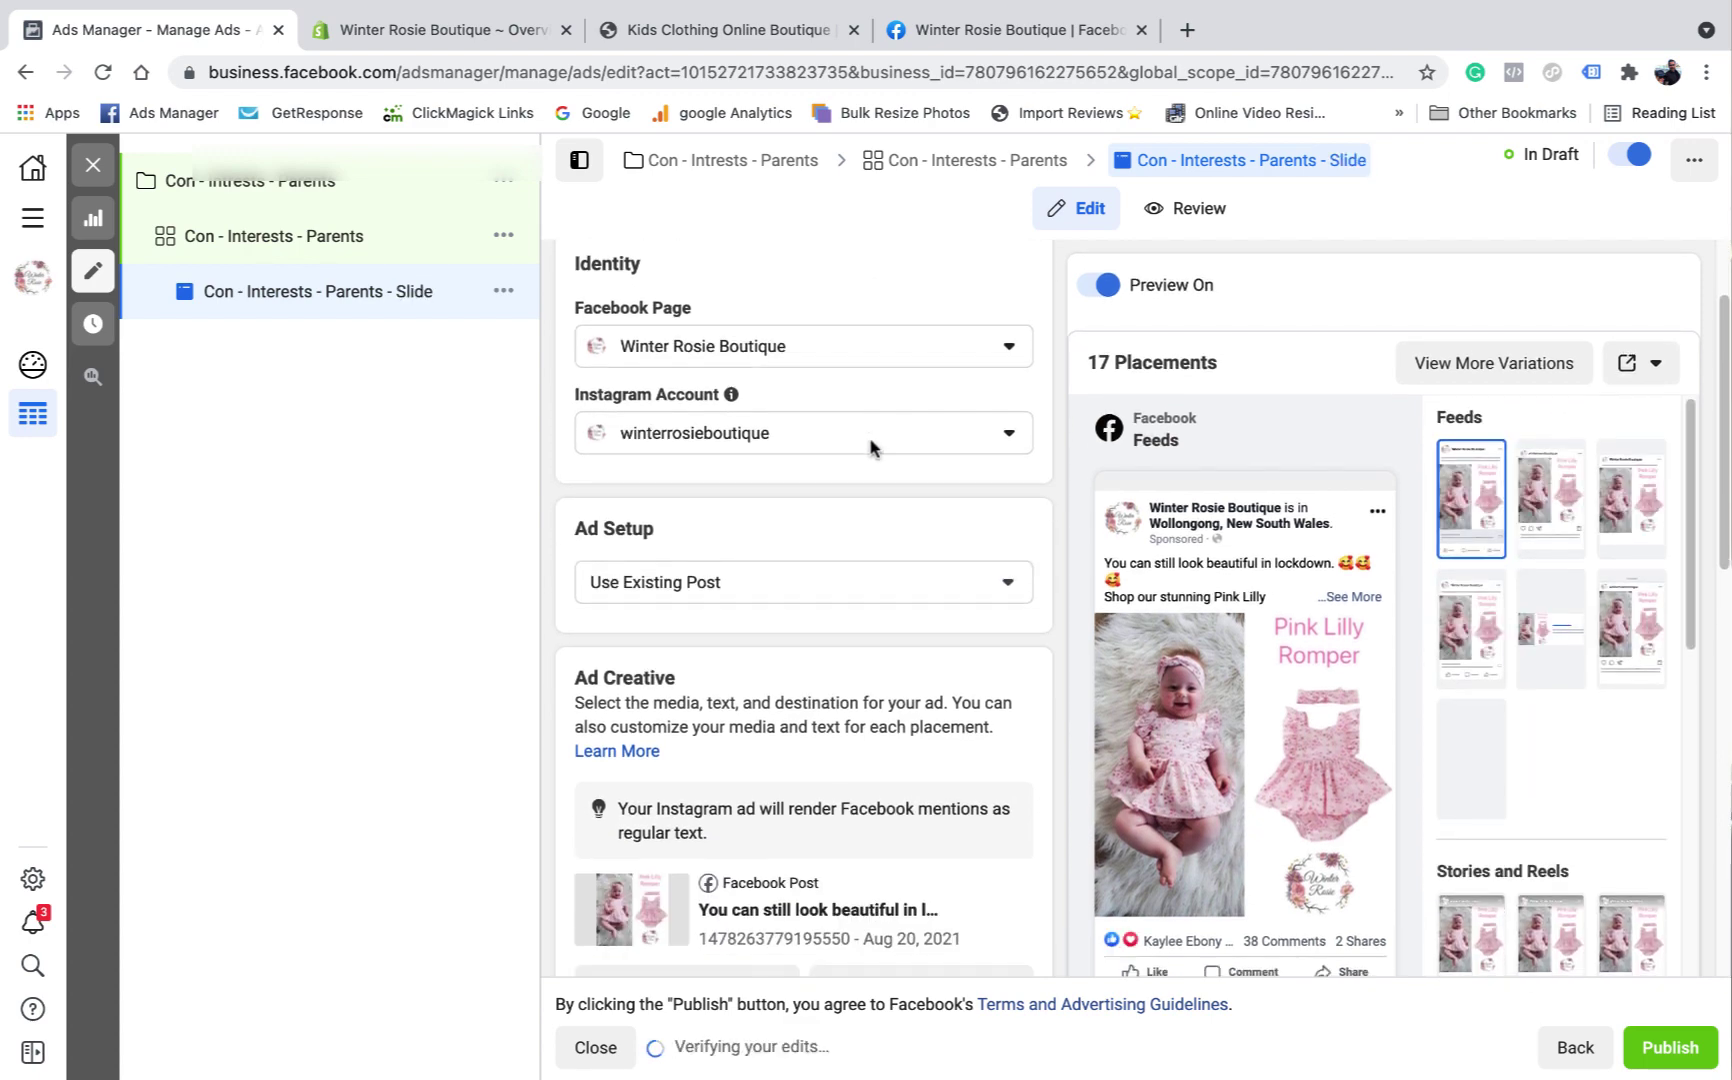
Step: Switch Ad Setup to Create Ad, keeping the Single Image or Video format
scroll(885, 468, "down", 2)
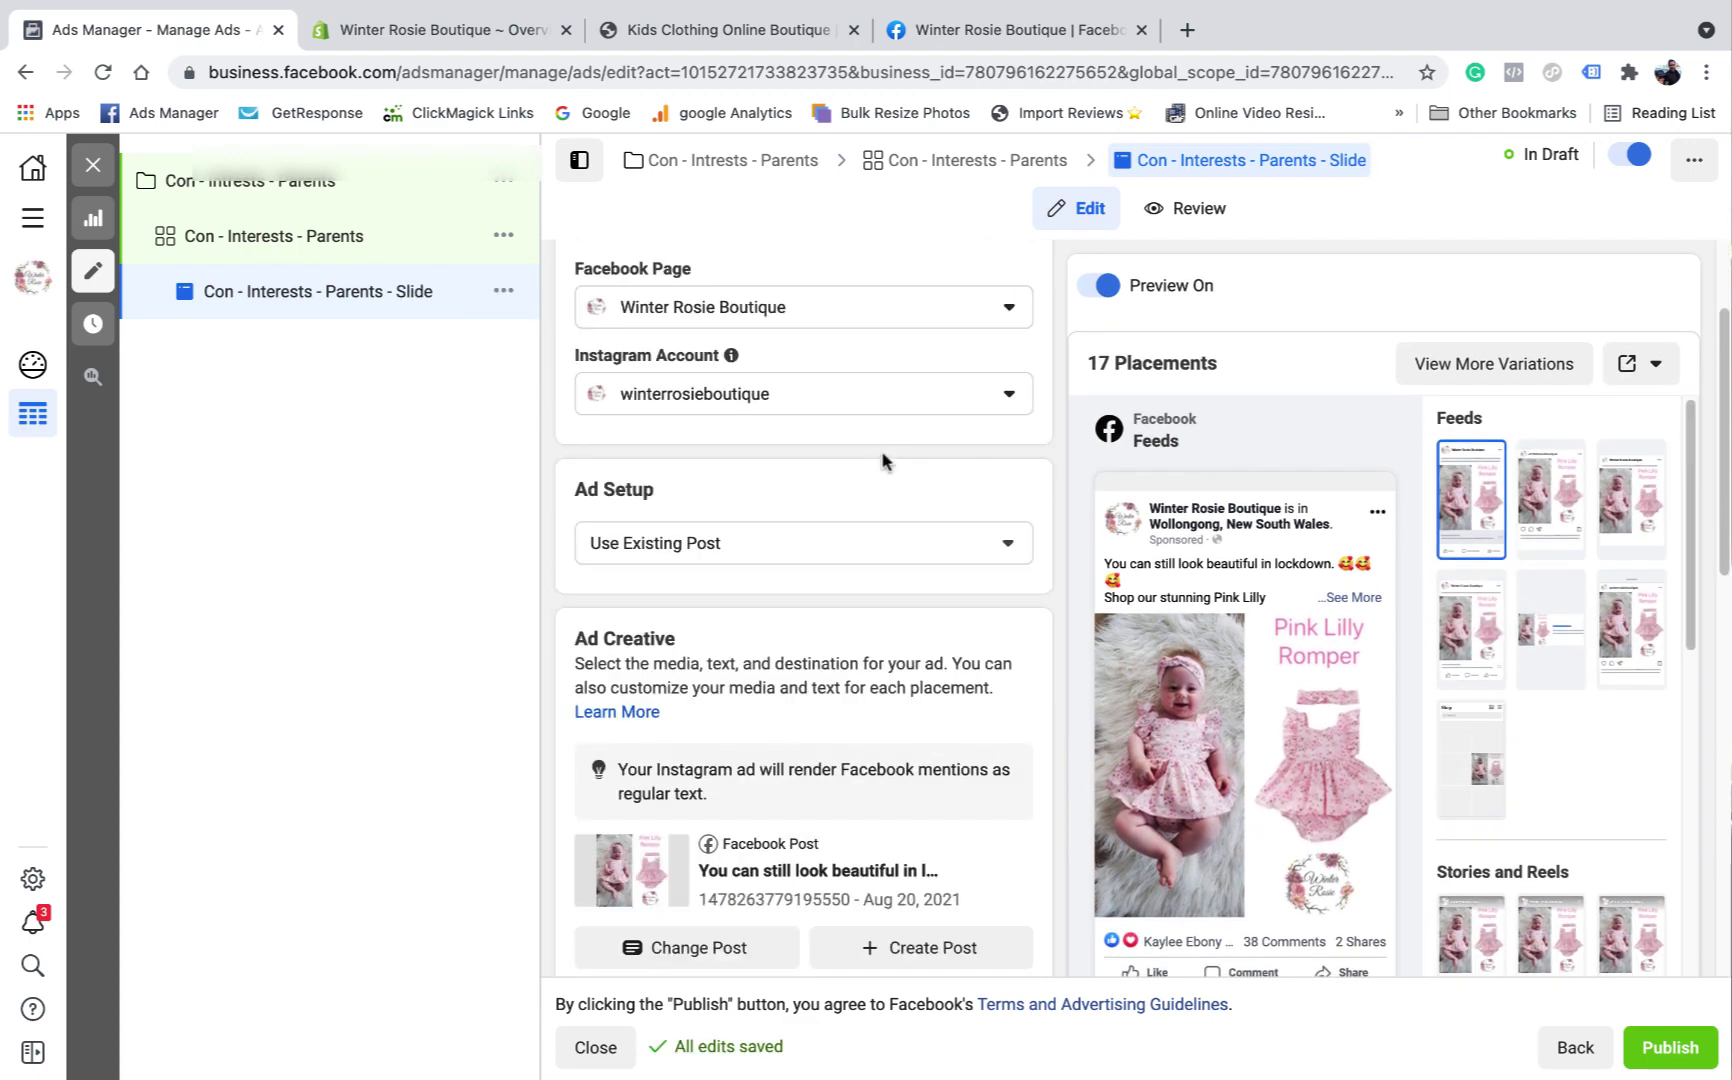
scroll(843, 494, "down", 1)
left_click(1003, 503)
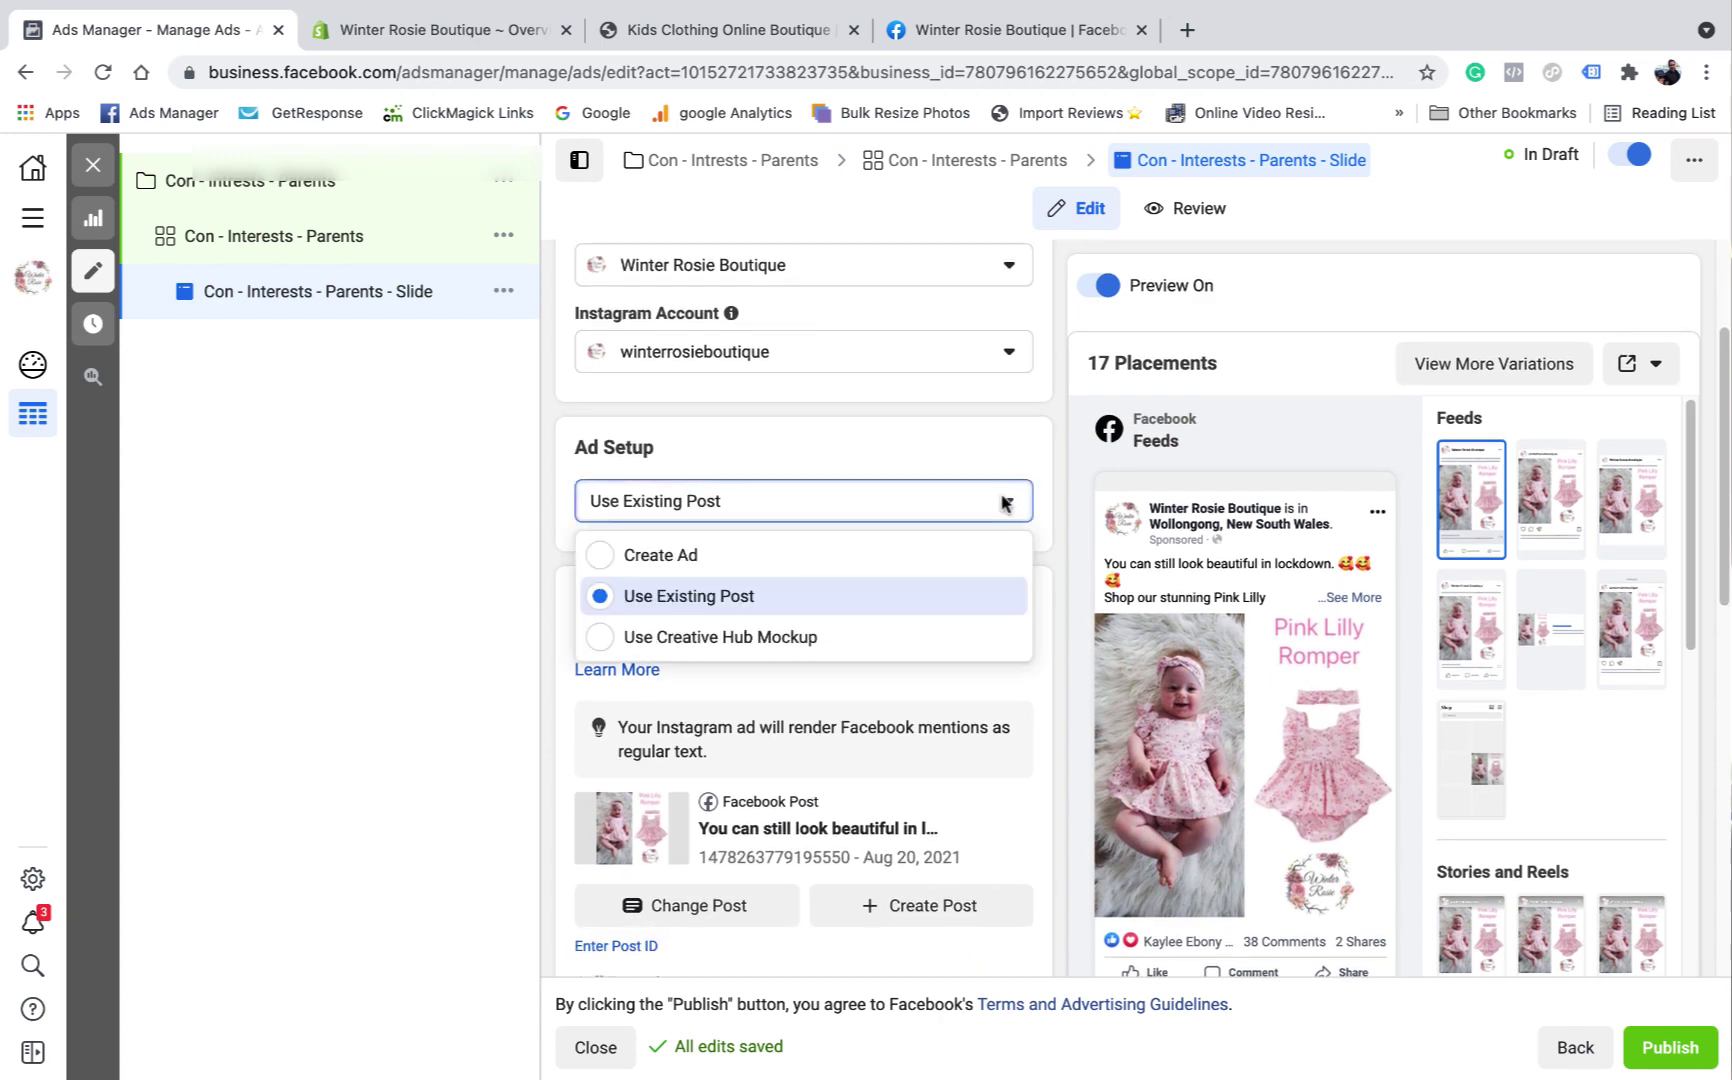
left_click(677, 562)
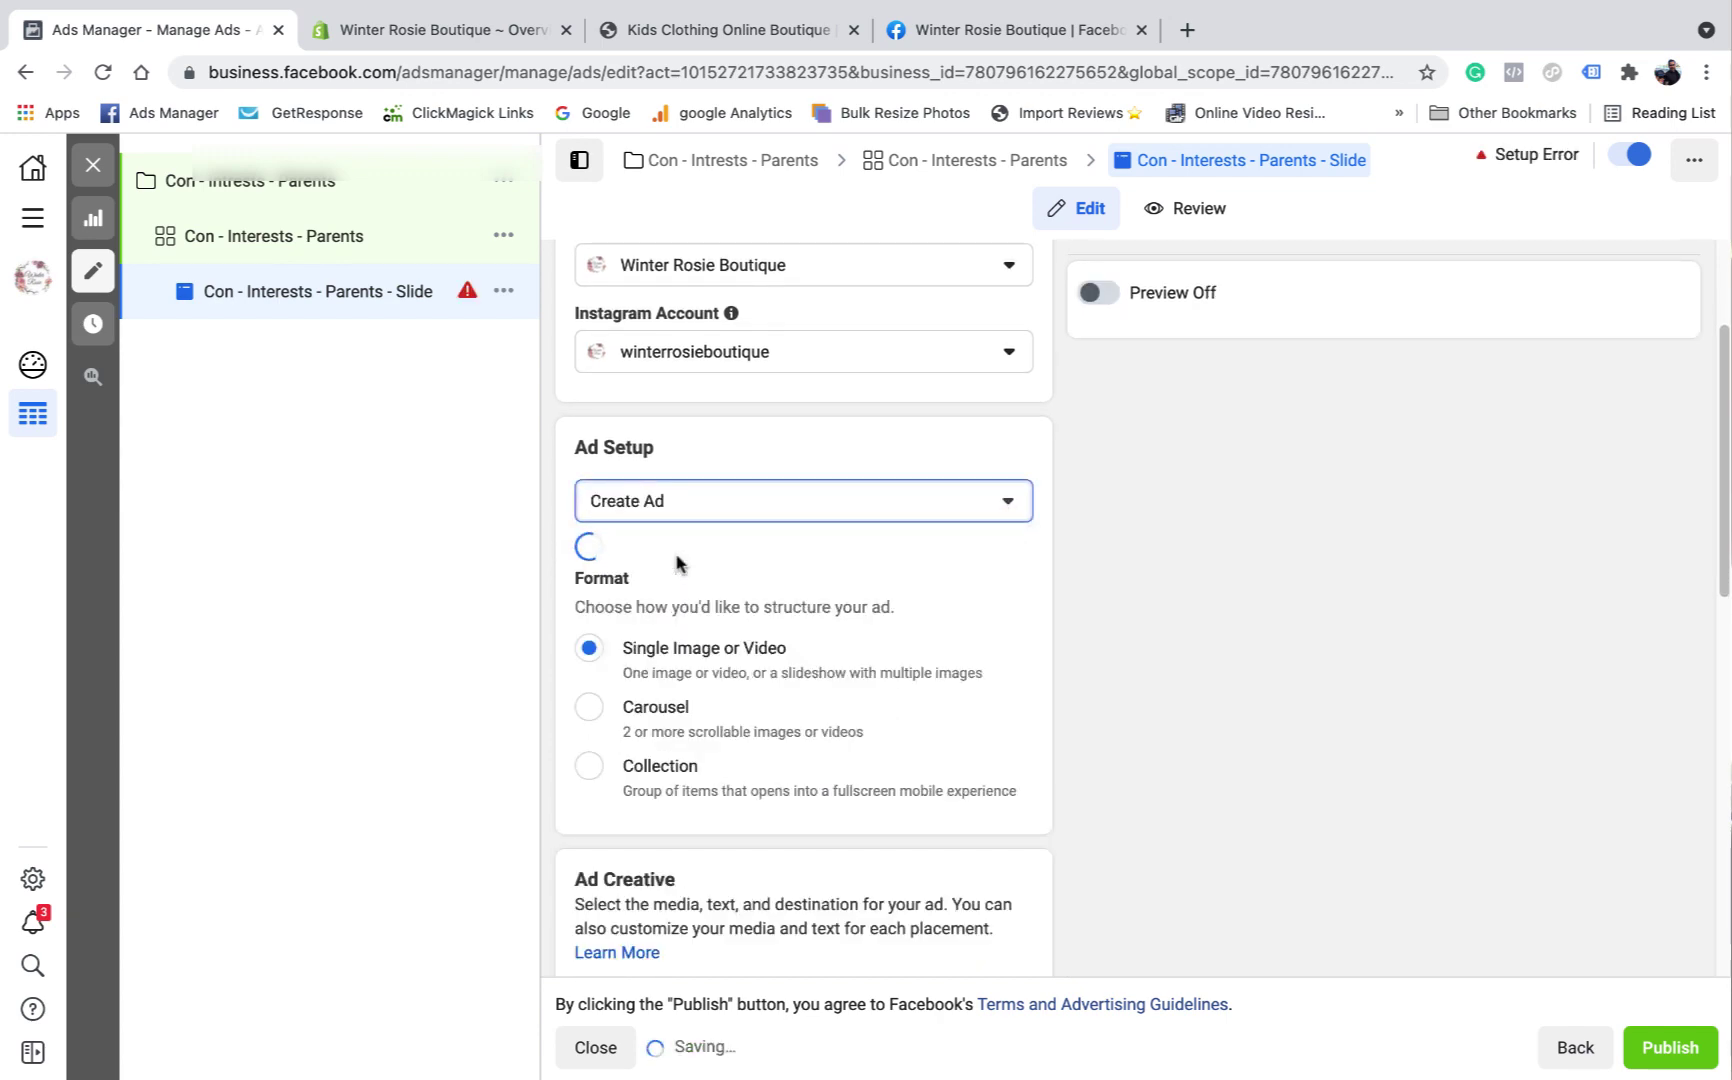
scroll(733, 546, "down", 1)
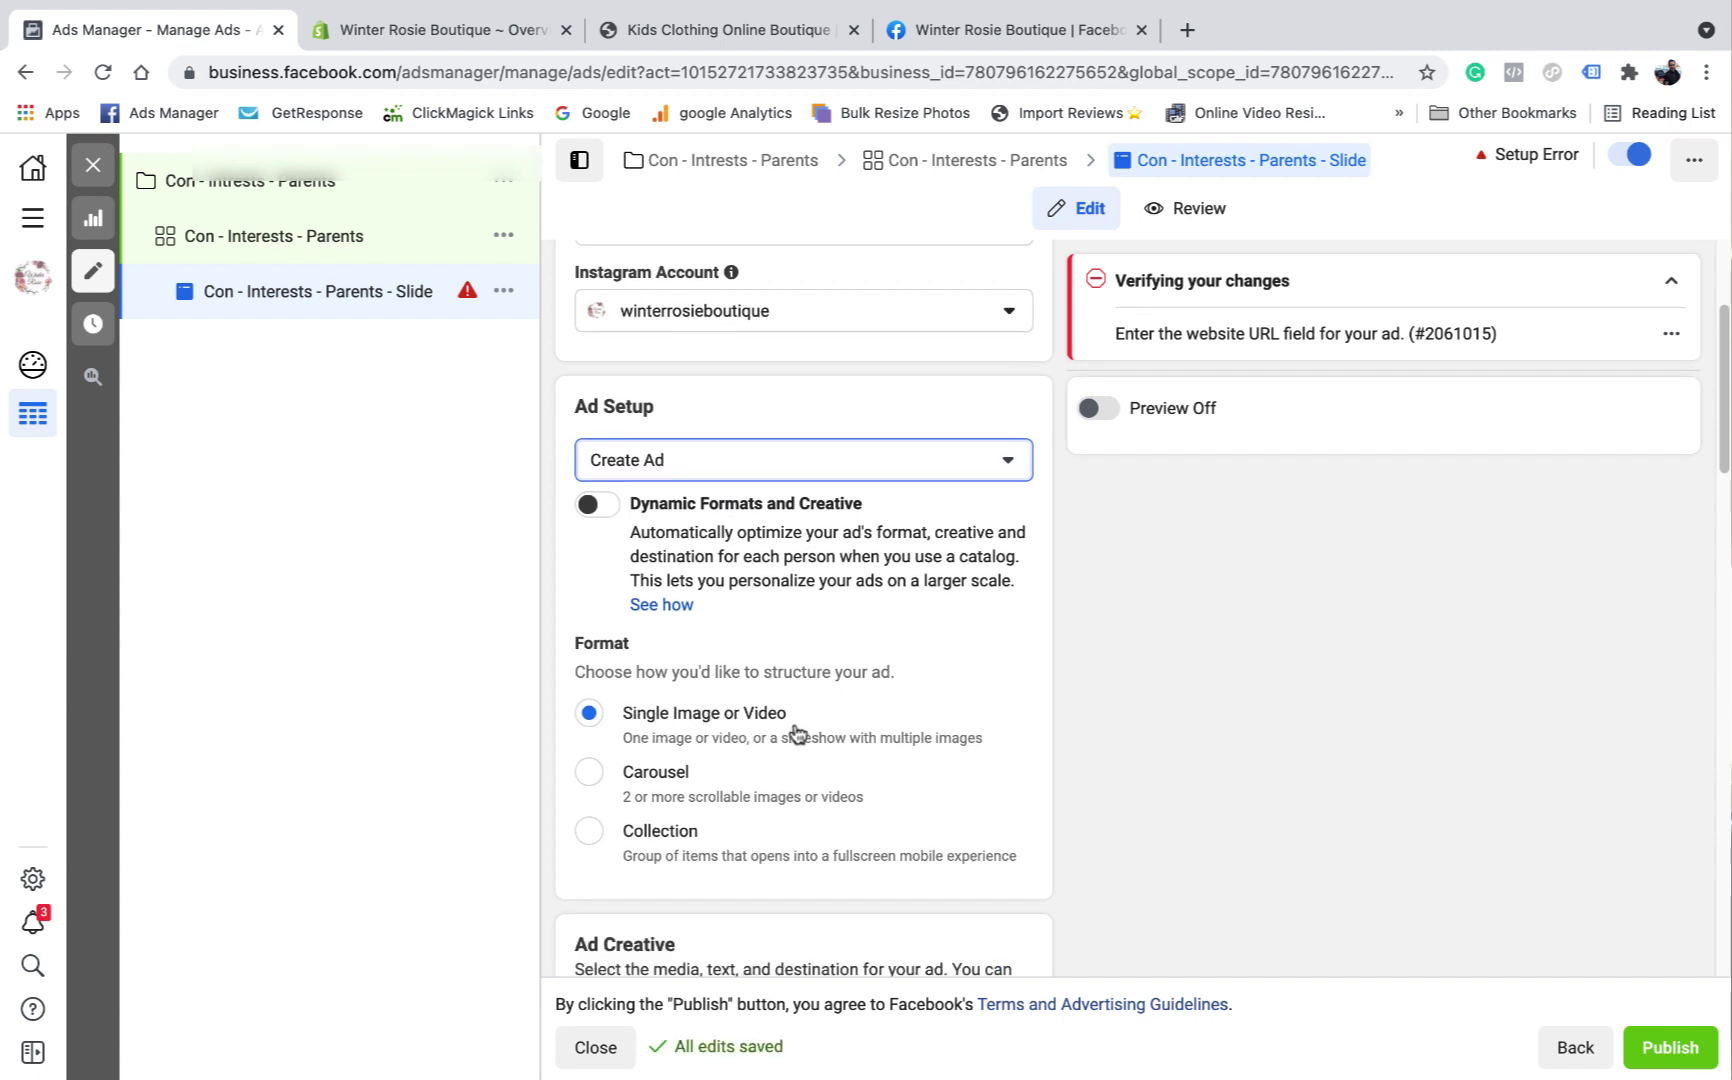
scroll(790, 717, "down", 5)
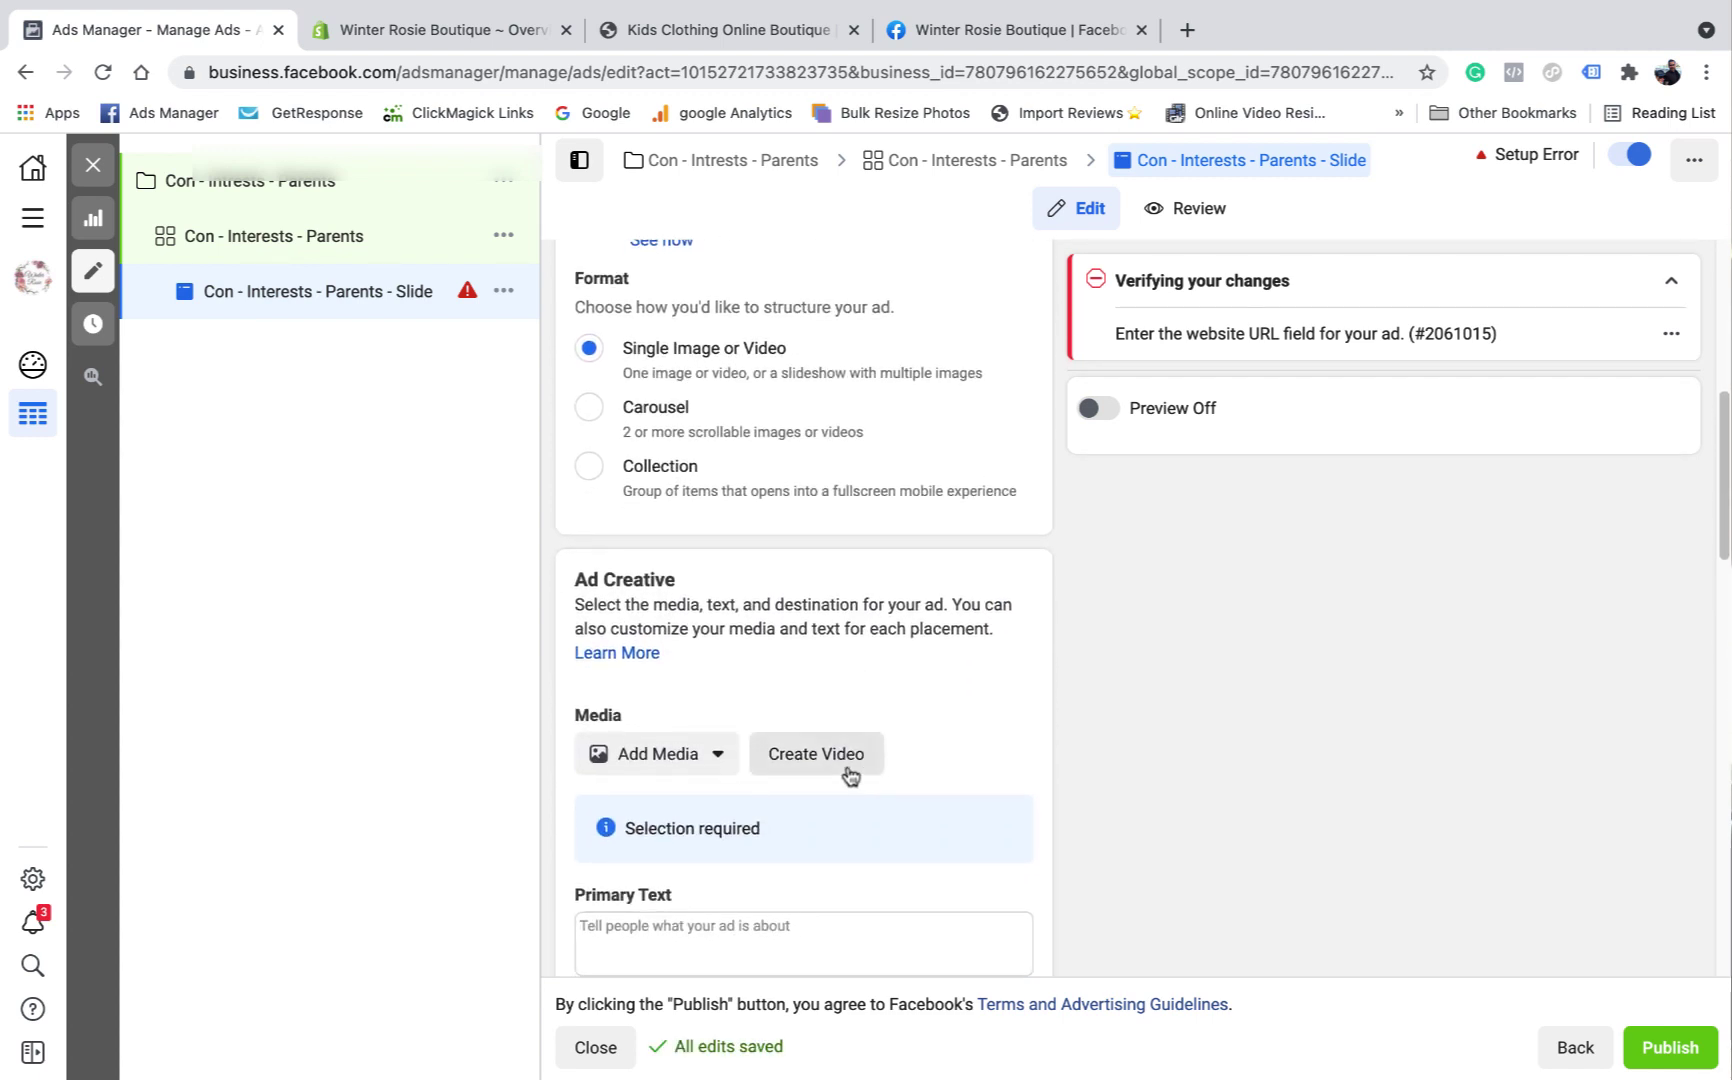
Step: Start a video and pick the jacket collage and boy's photo from the library
left_click(820, 765)
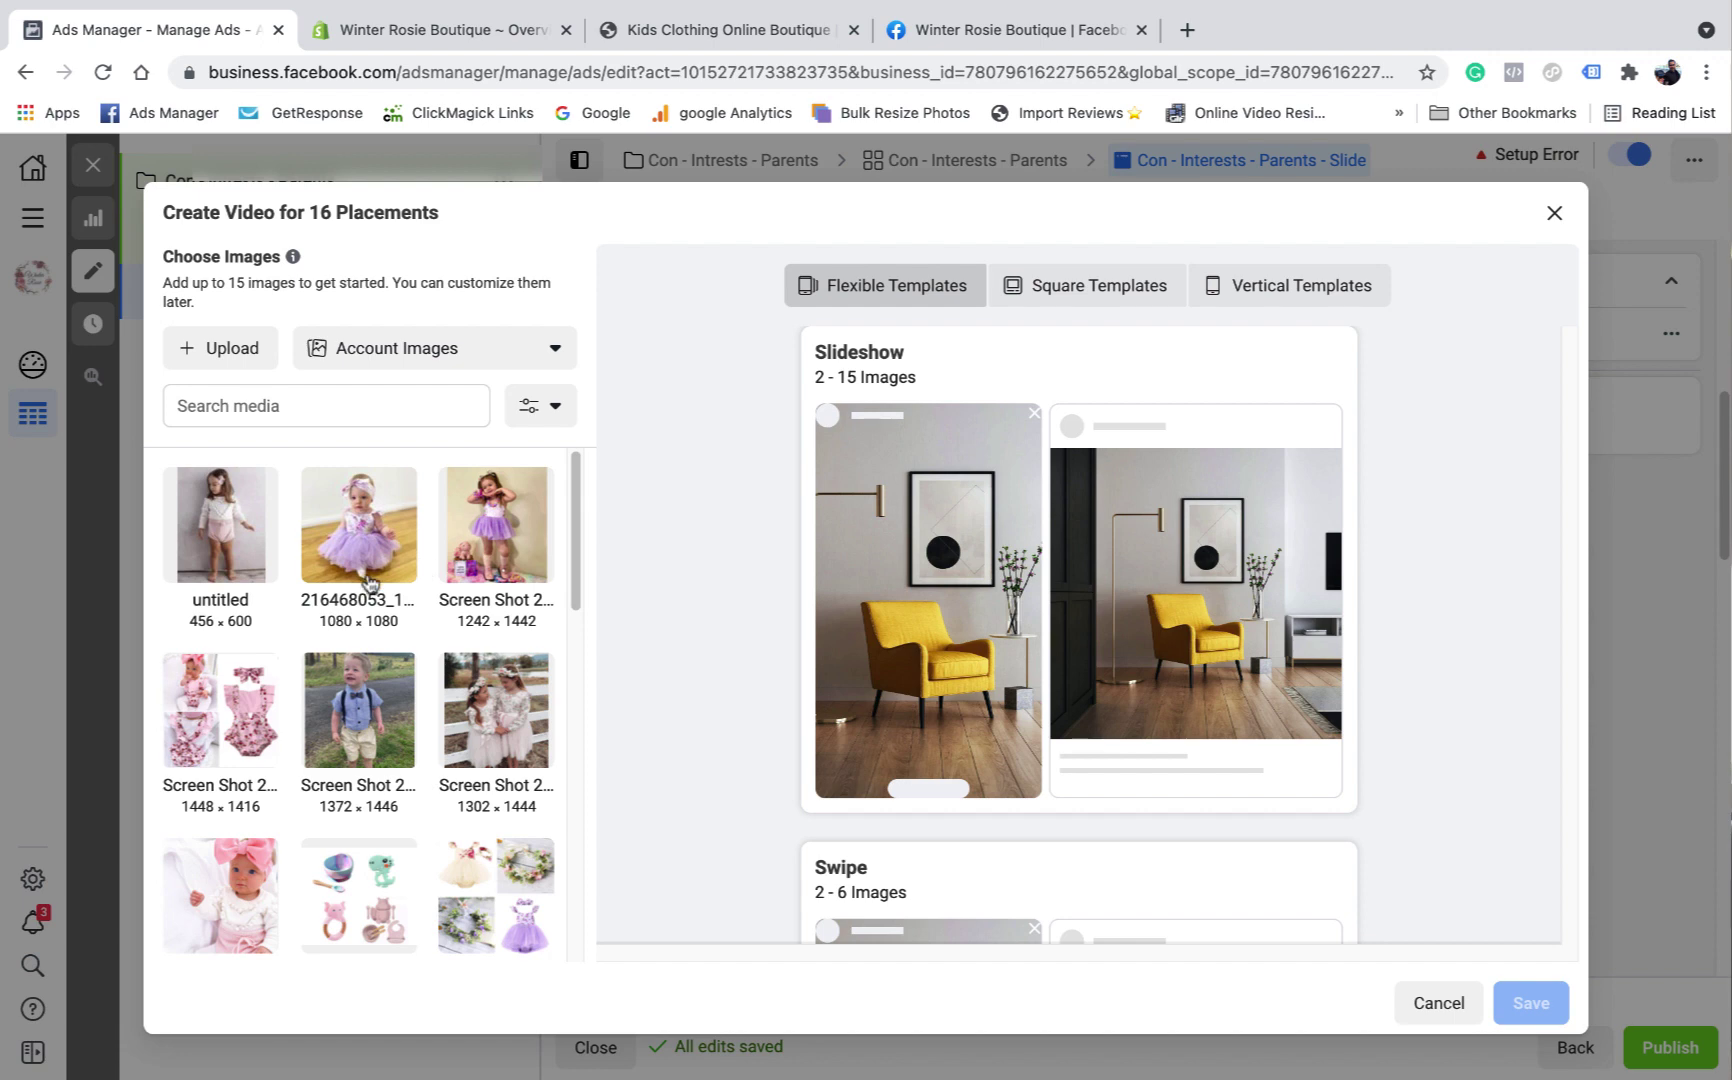
scroll(370, 560, "down", 3)
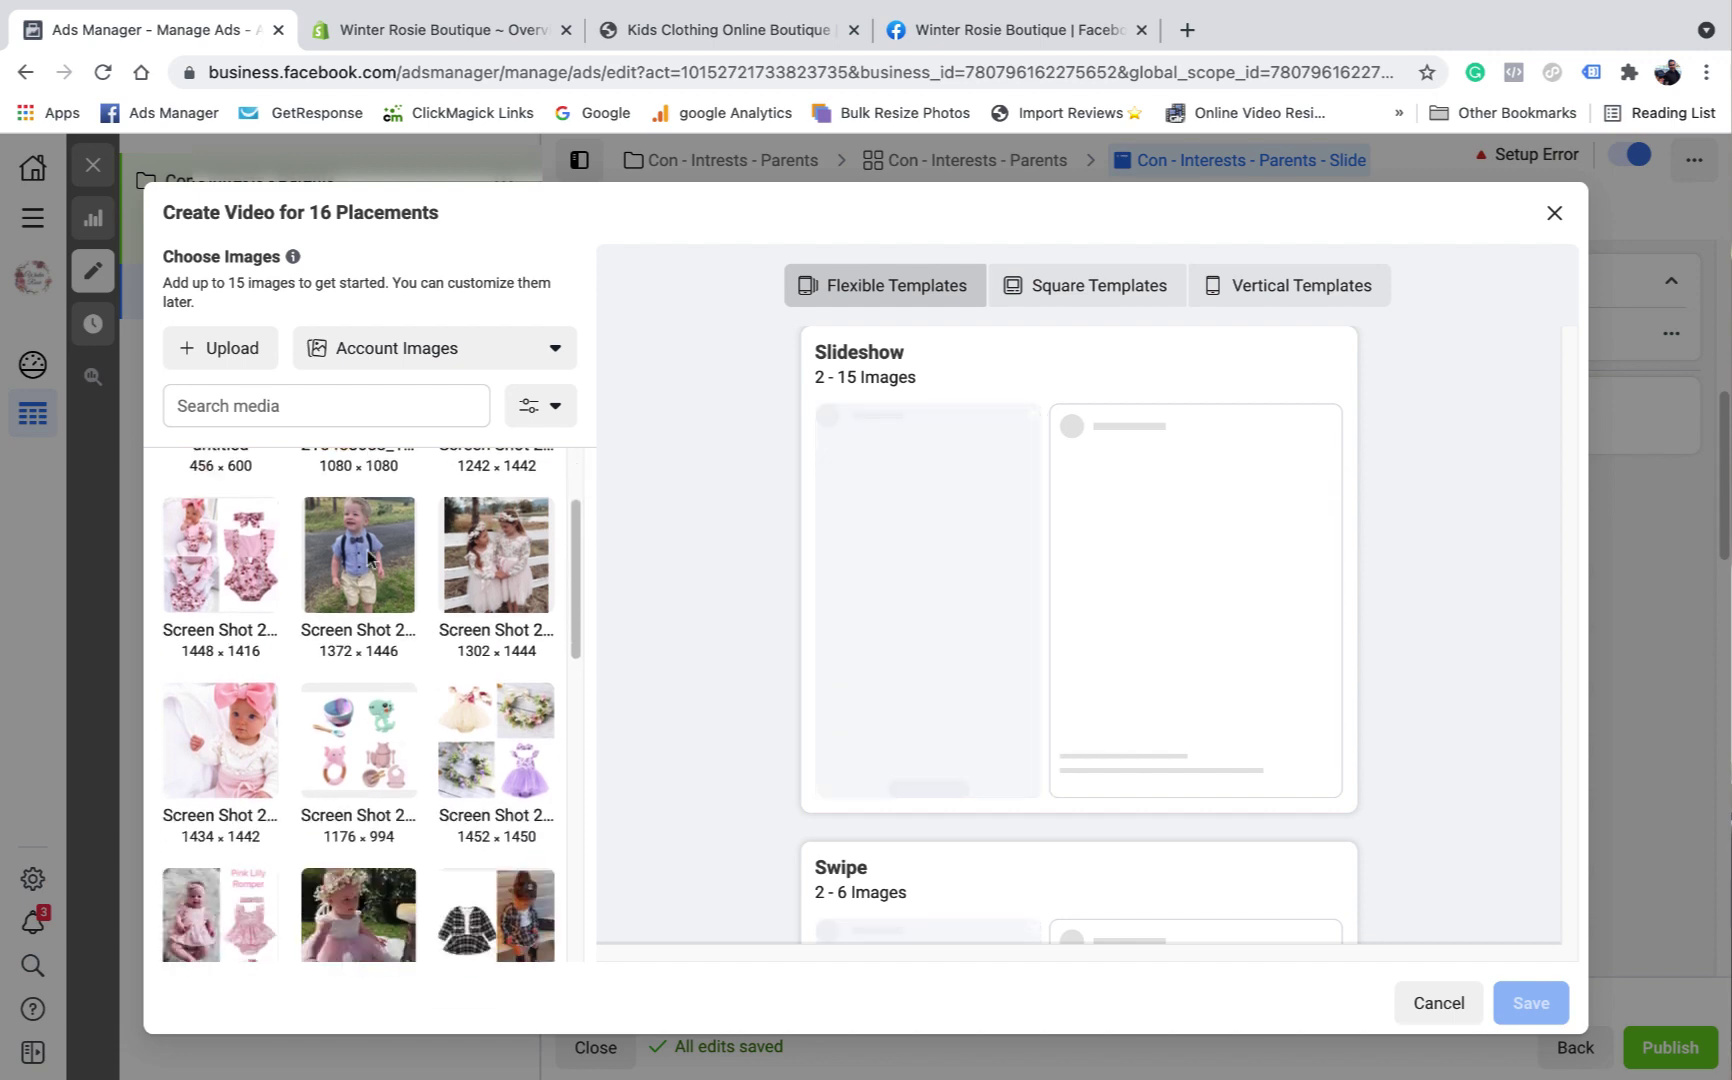
scroll(368, 556, "down", 4)
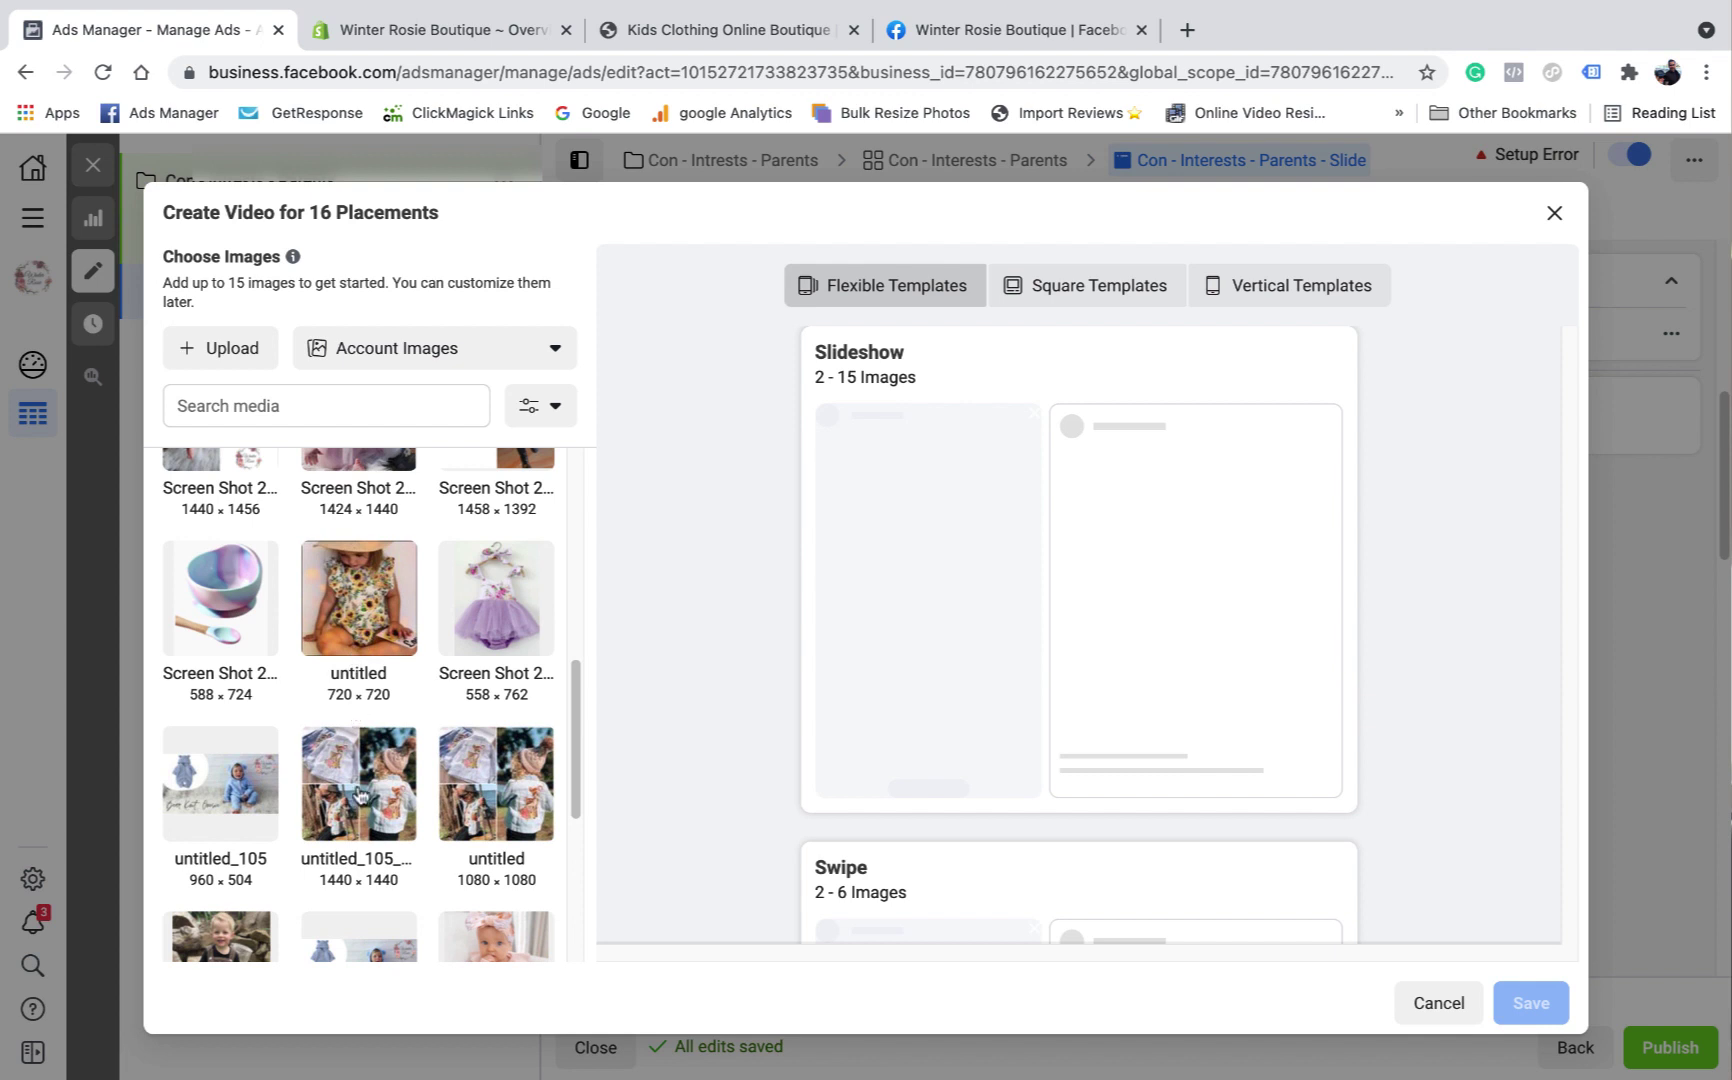
left_click(360, 795)
scroll(375, 720, "down", 2)
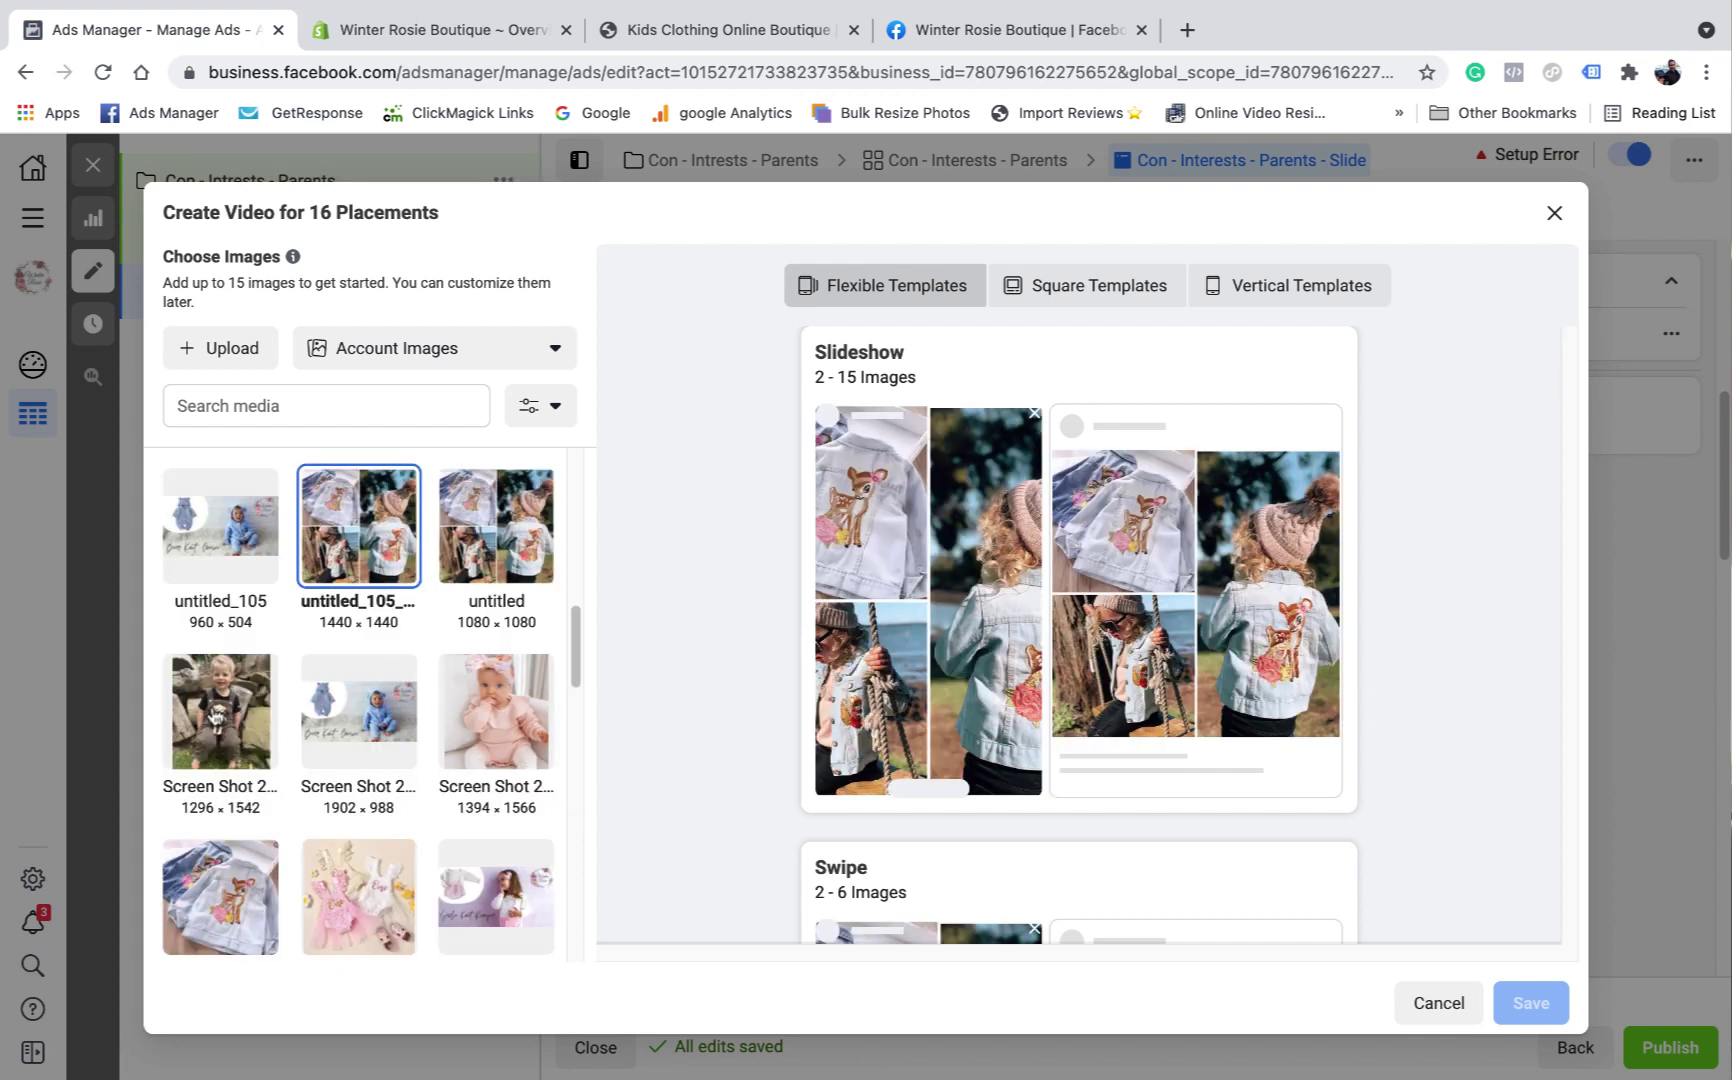
left_click(220, 712)
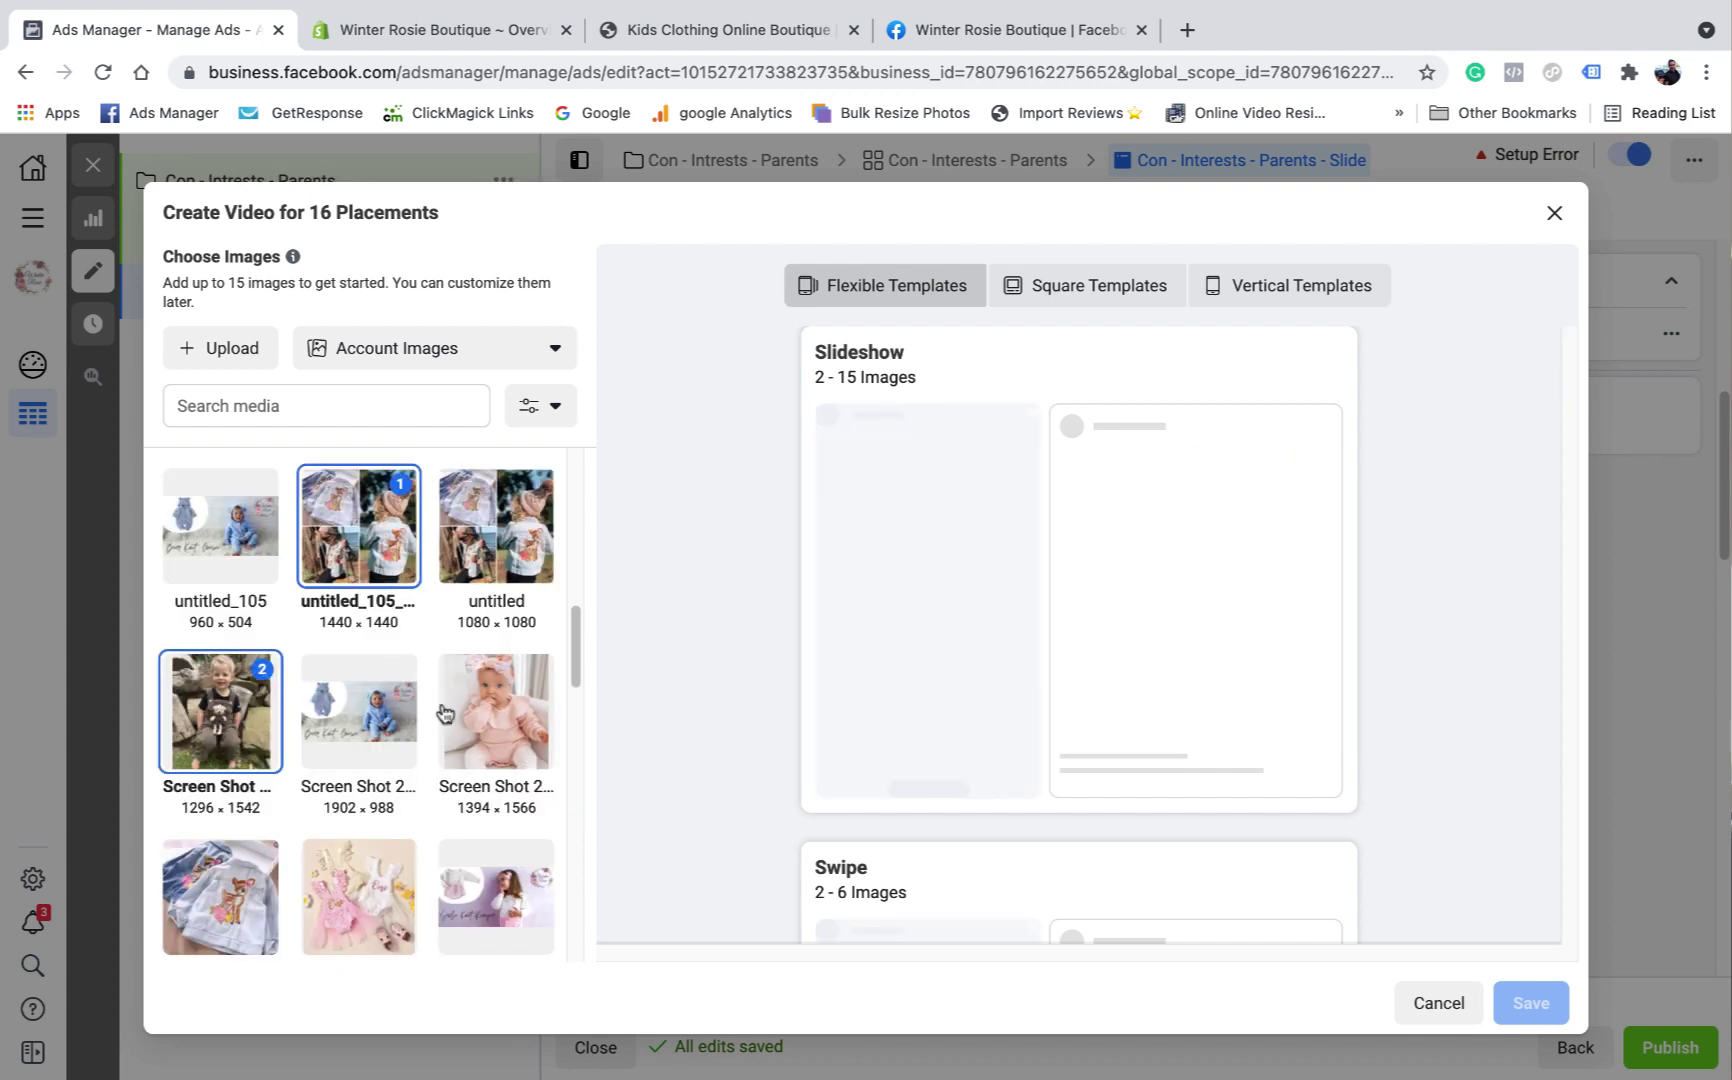
scroll(445, 712, "down", 1)
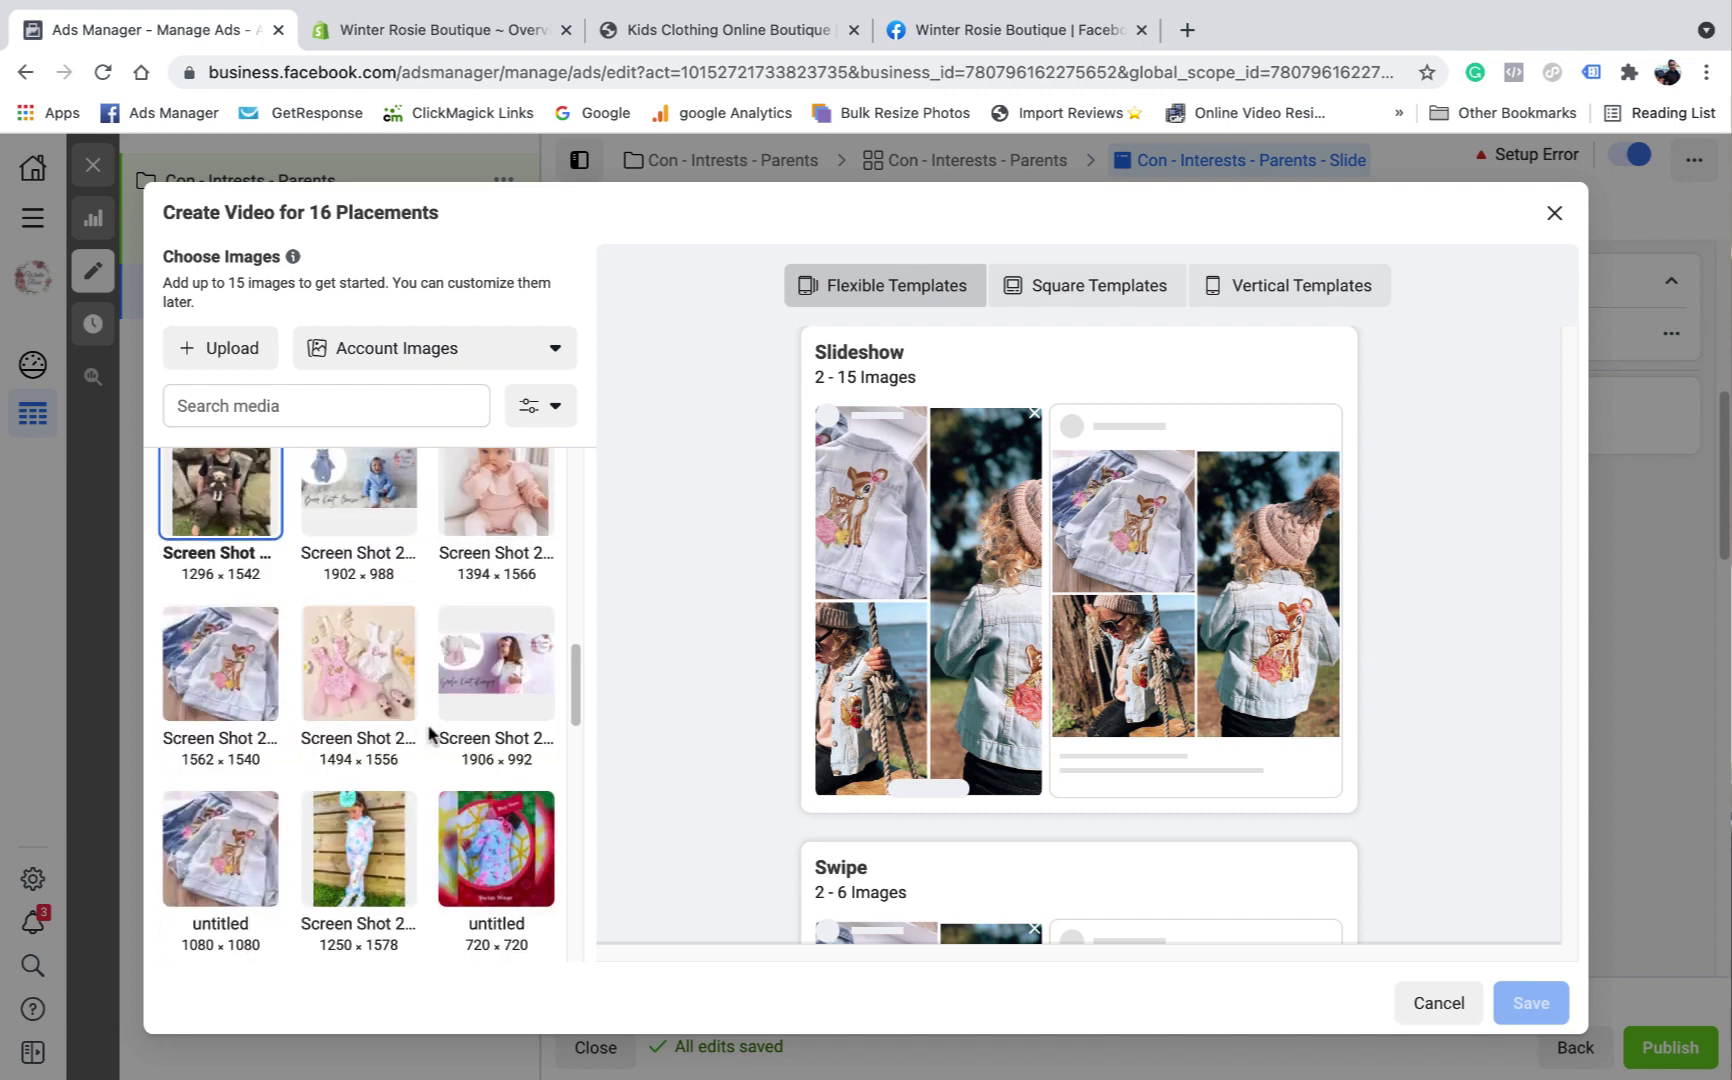
Step: Upload the sister outfits and purple tutu romper photos from the winter rose folder
left_click(223, 350)
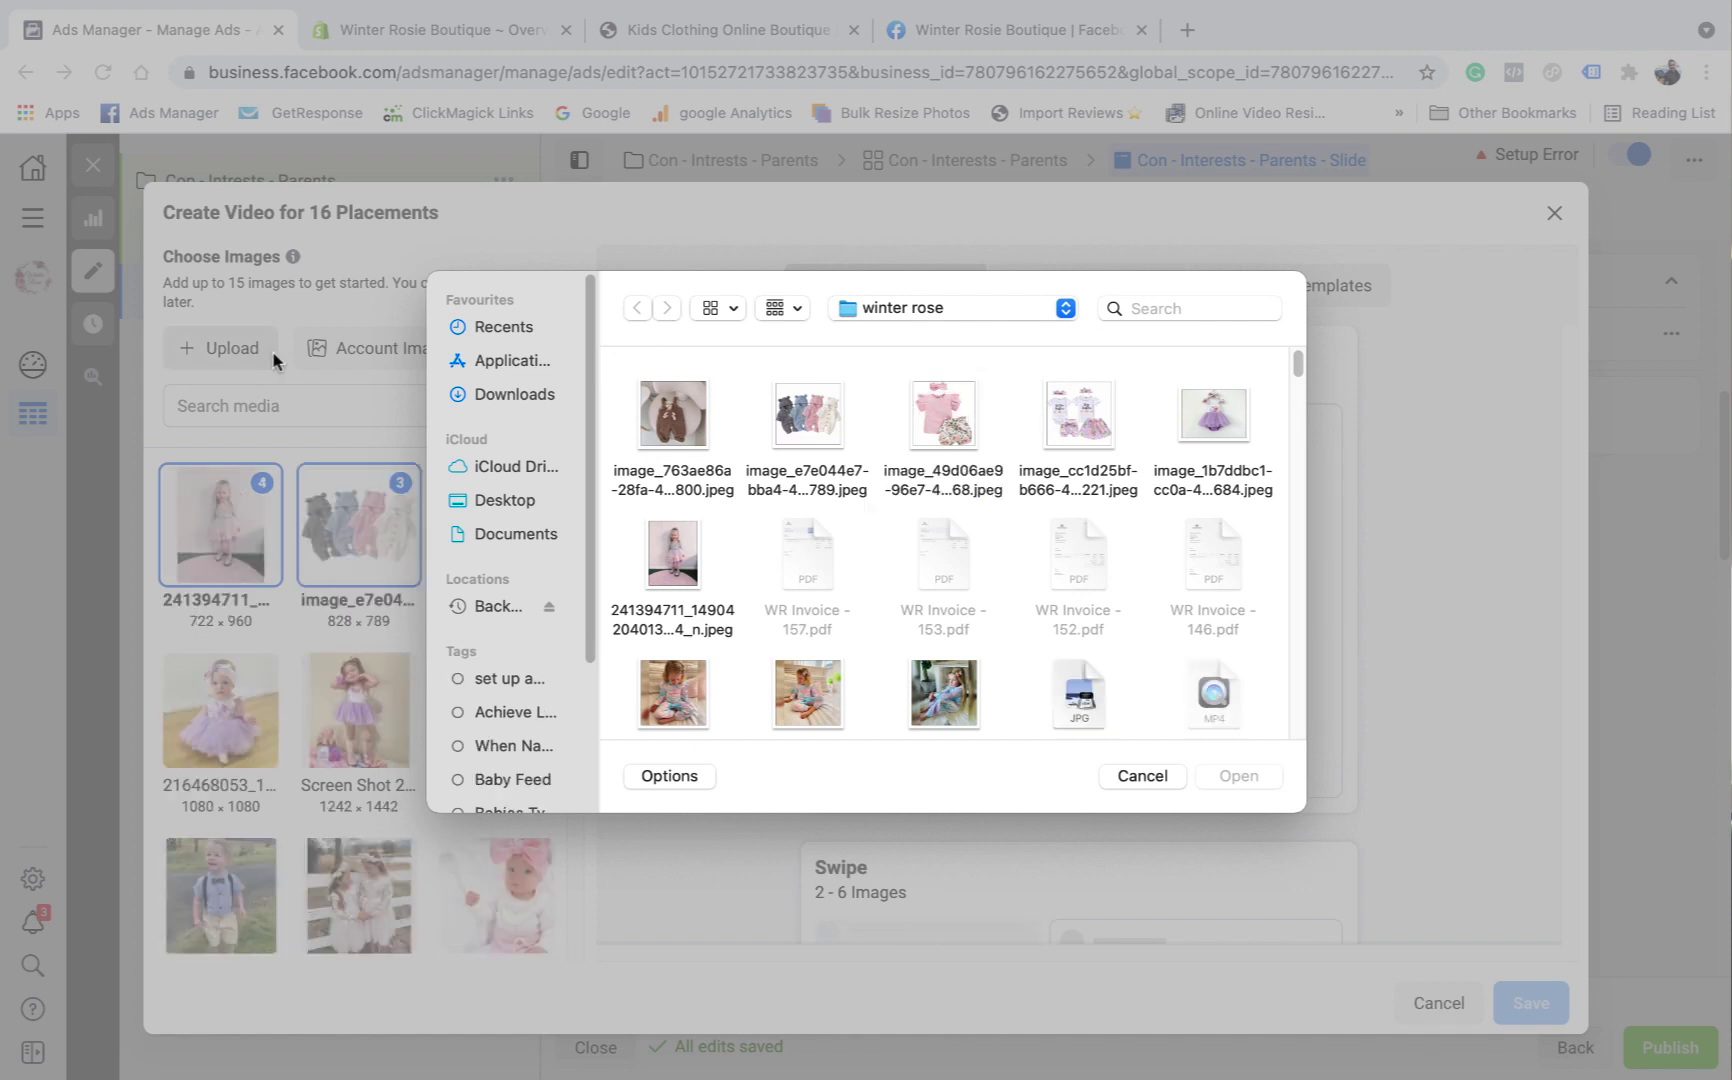
left_click(1075, 420)
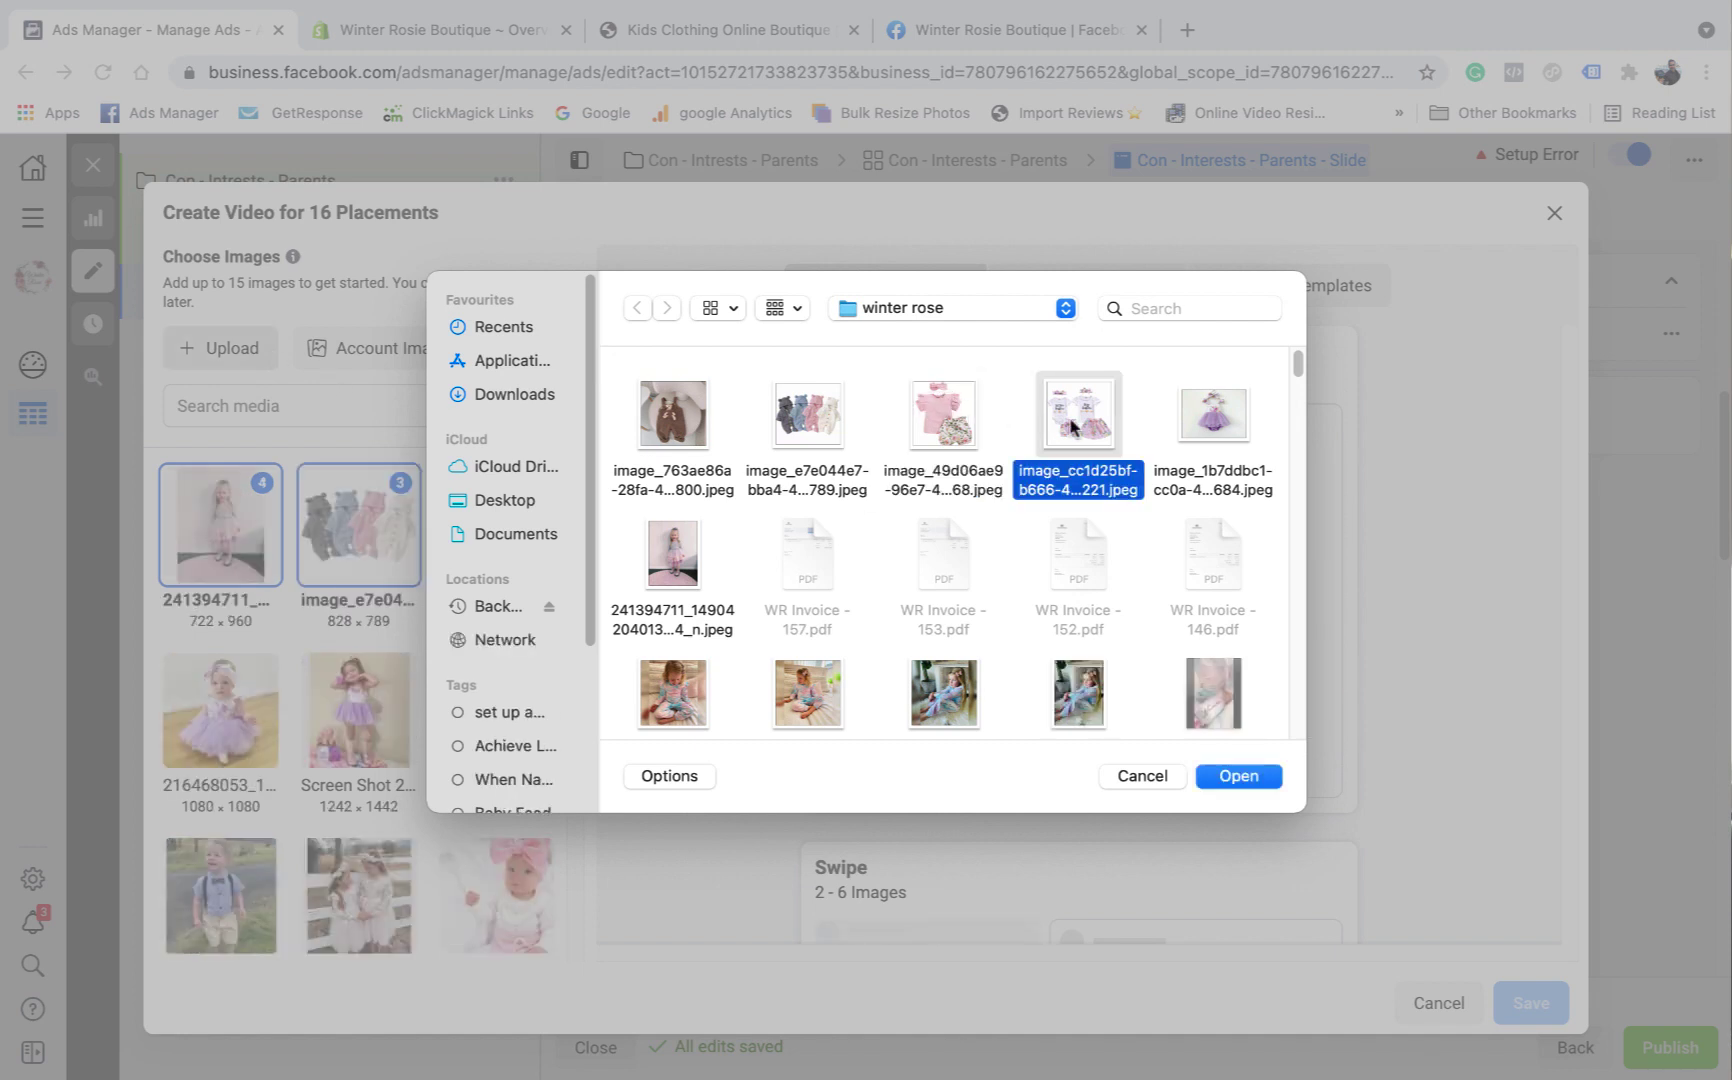
left_click(1238, 776)
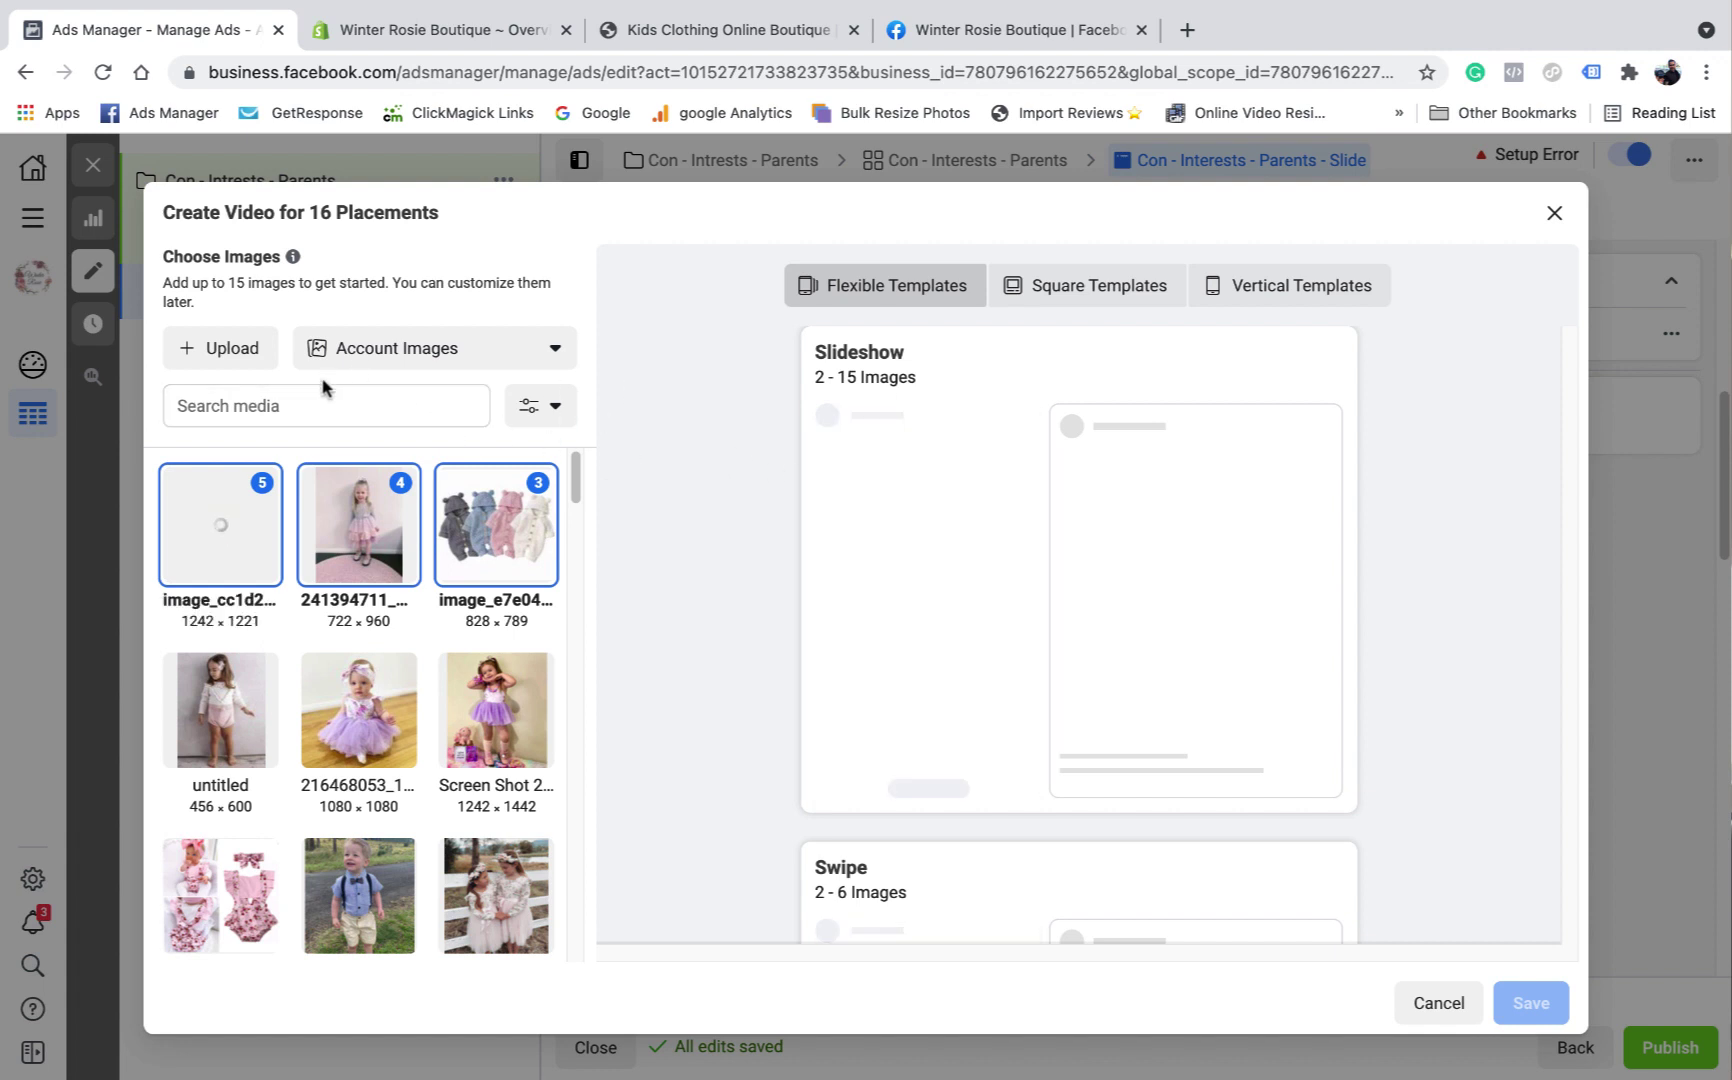
left_click(238, 348)
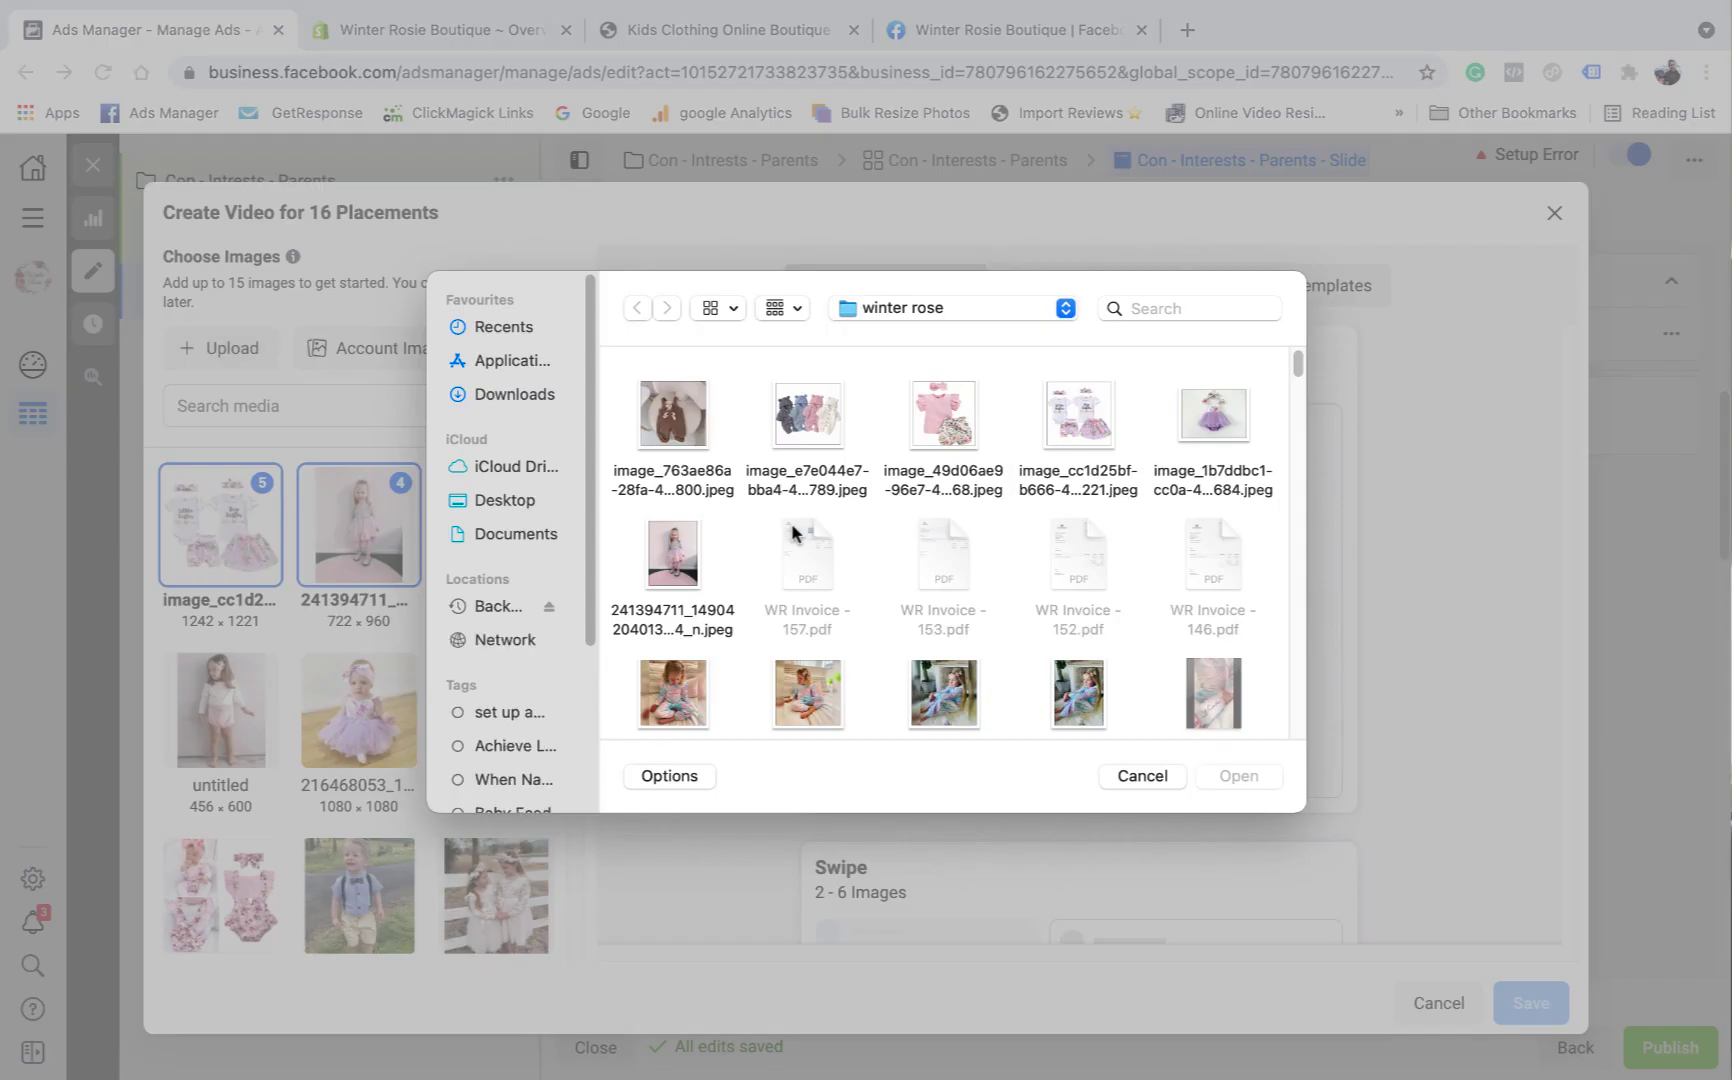
left_click(1205, 425)
left_click(1239, 775)
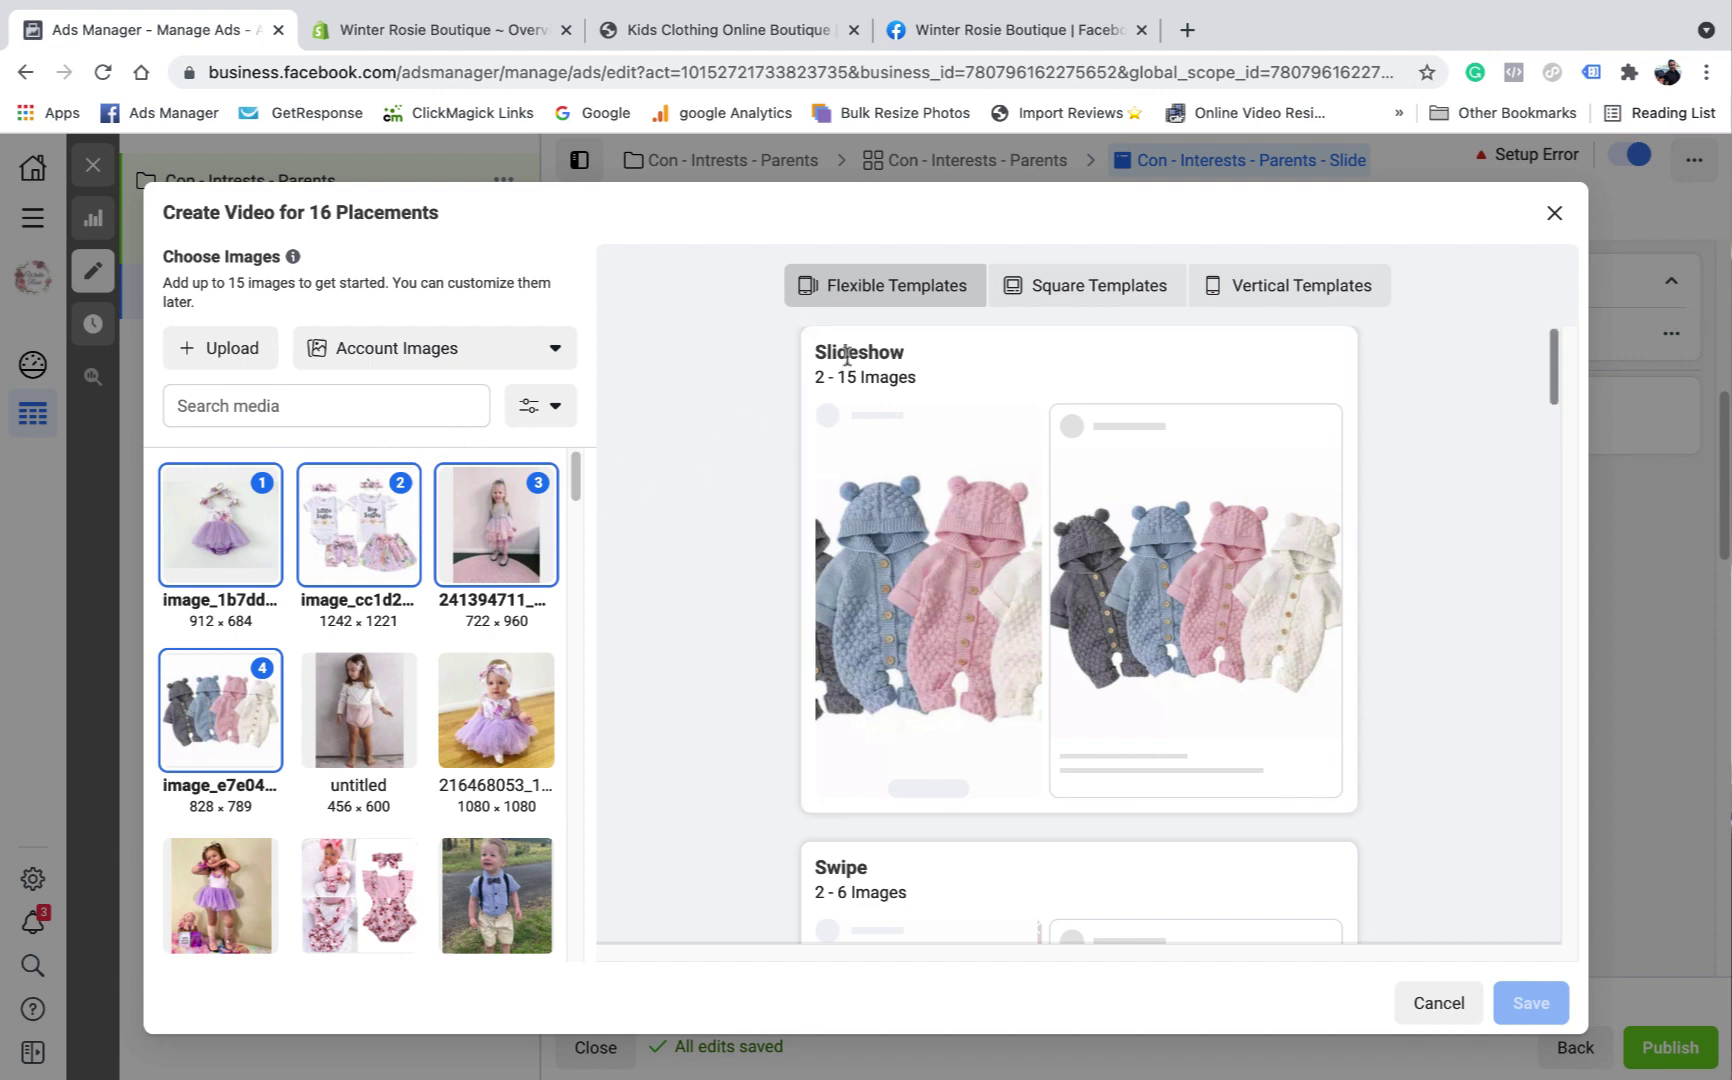
Step: Browse the Flexible Templates, comparing Slideshow, Contactless Delivery, Frame an Image and Swipe
scroll(912, 456, "down", 2)
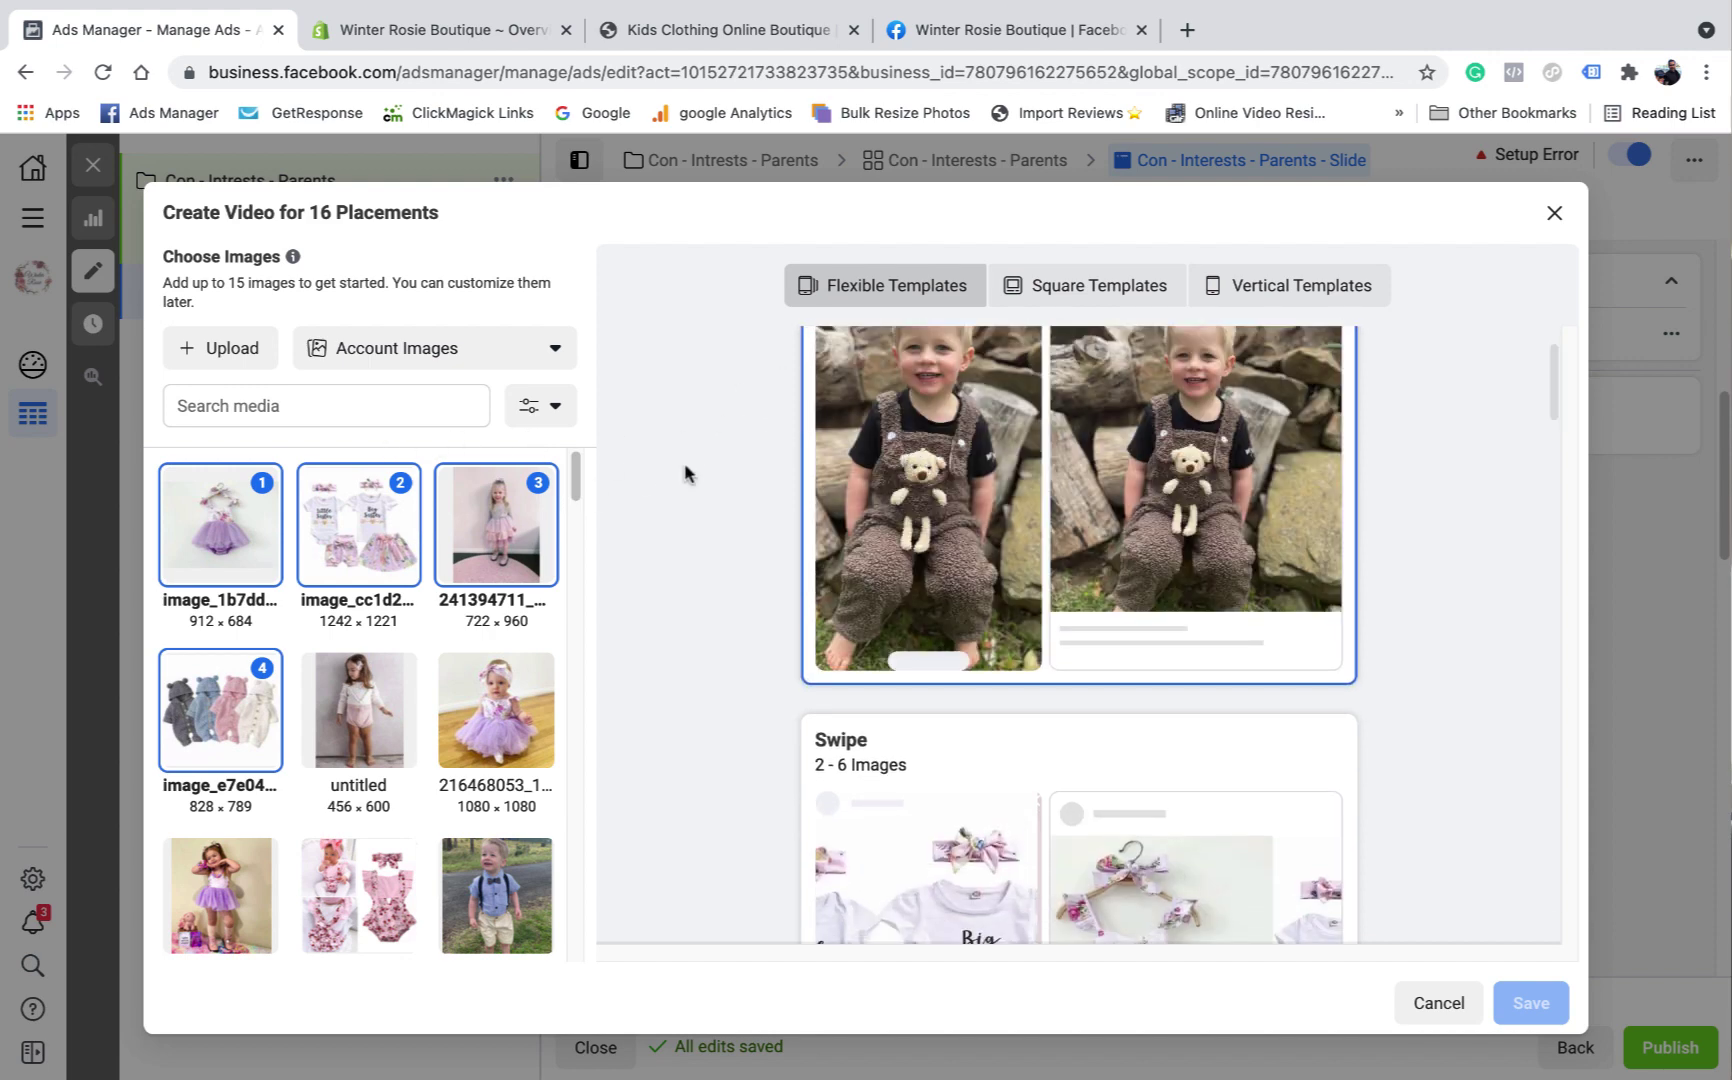
scroll(700, 478, "up", 1)
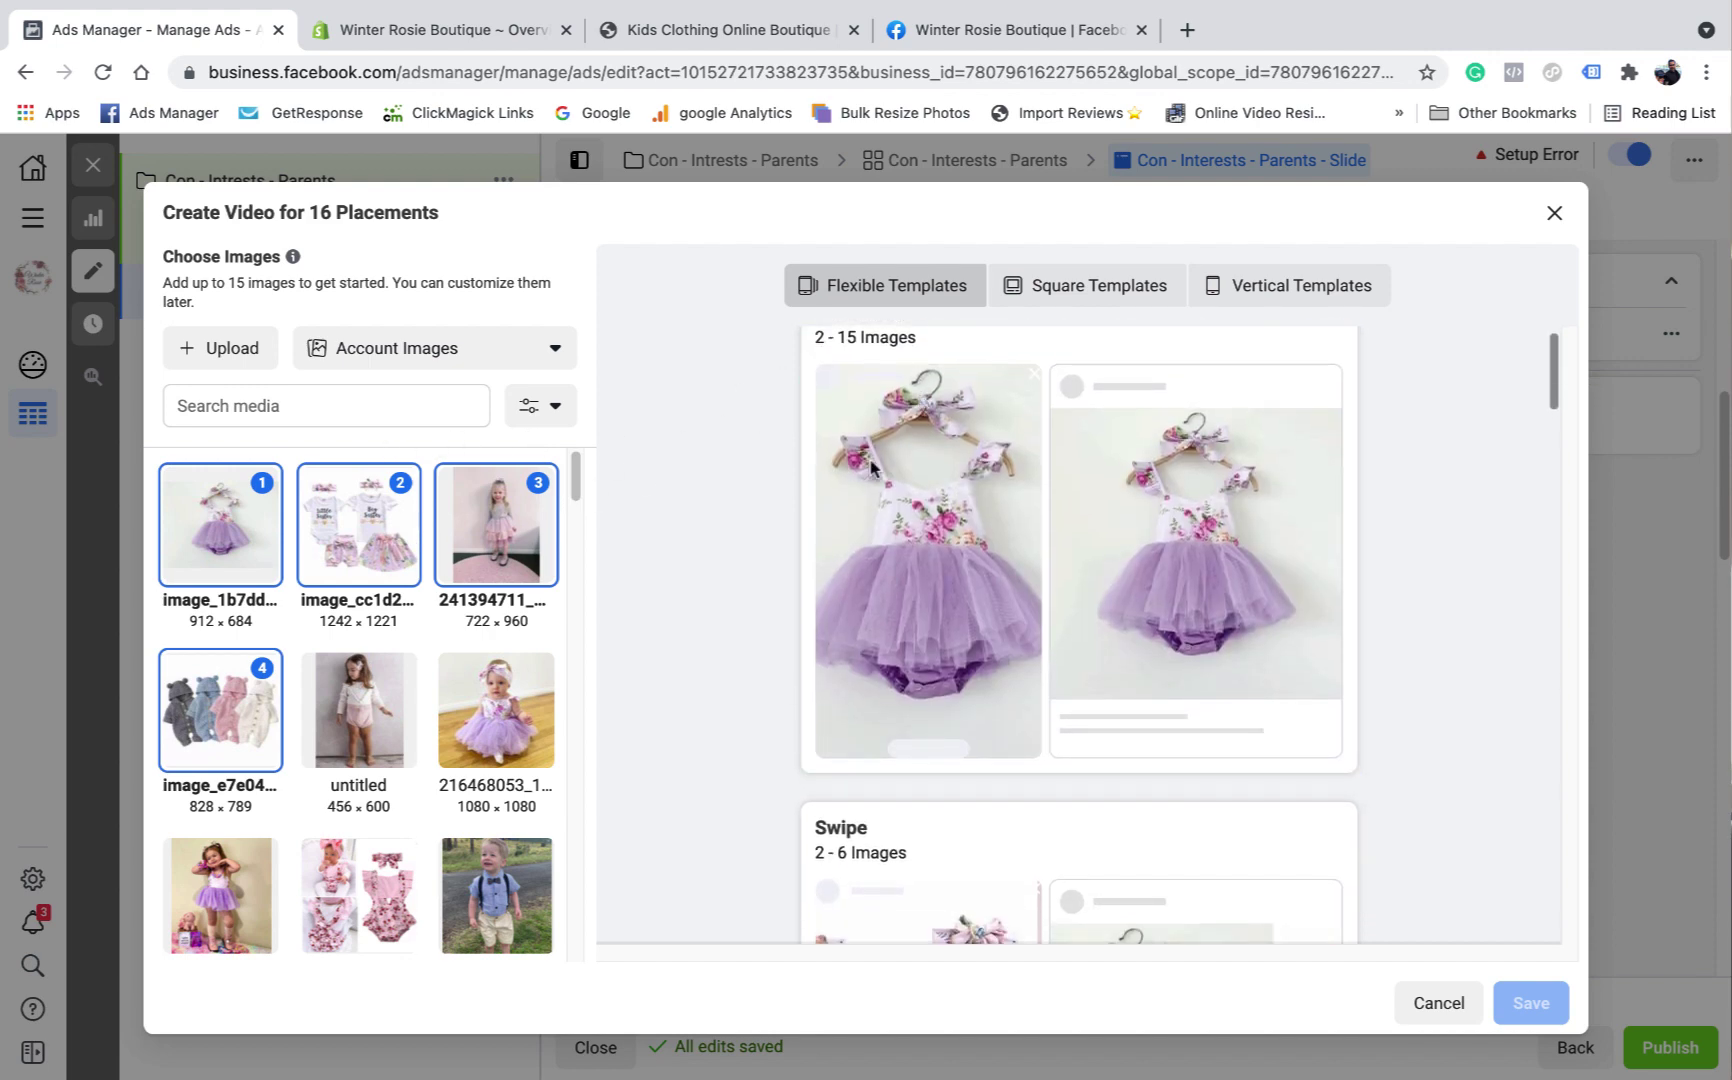
scroll(985, 457, "up", 1)
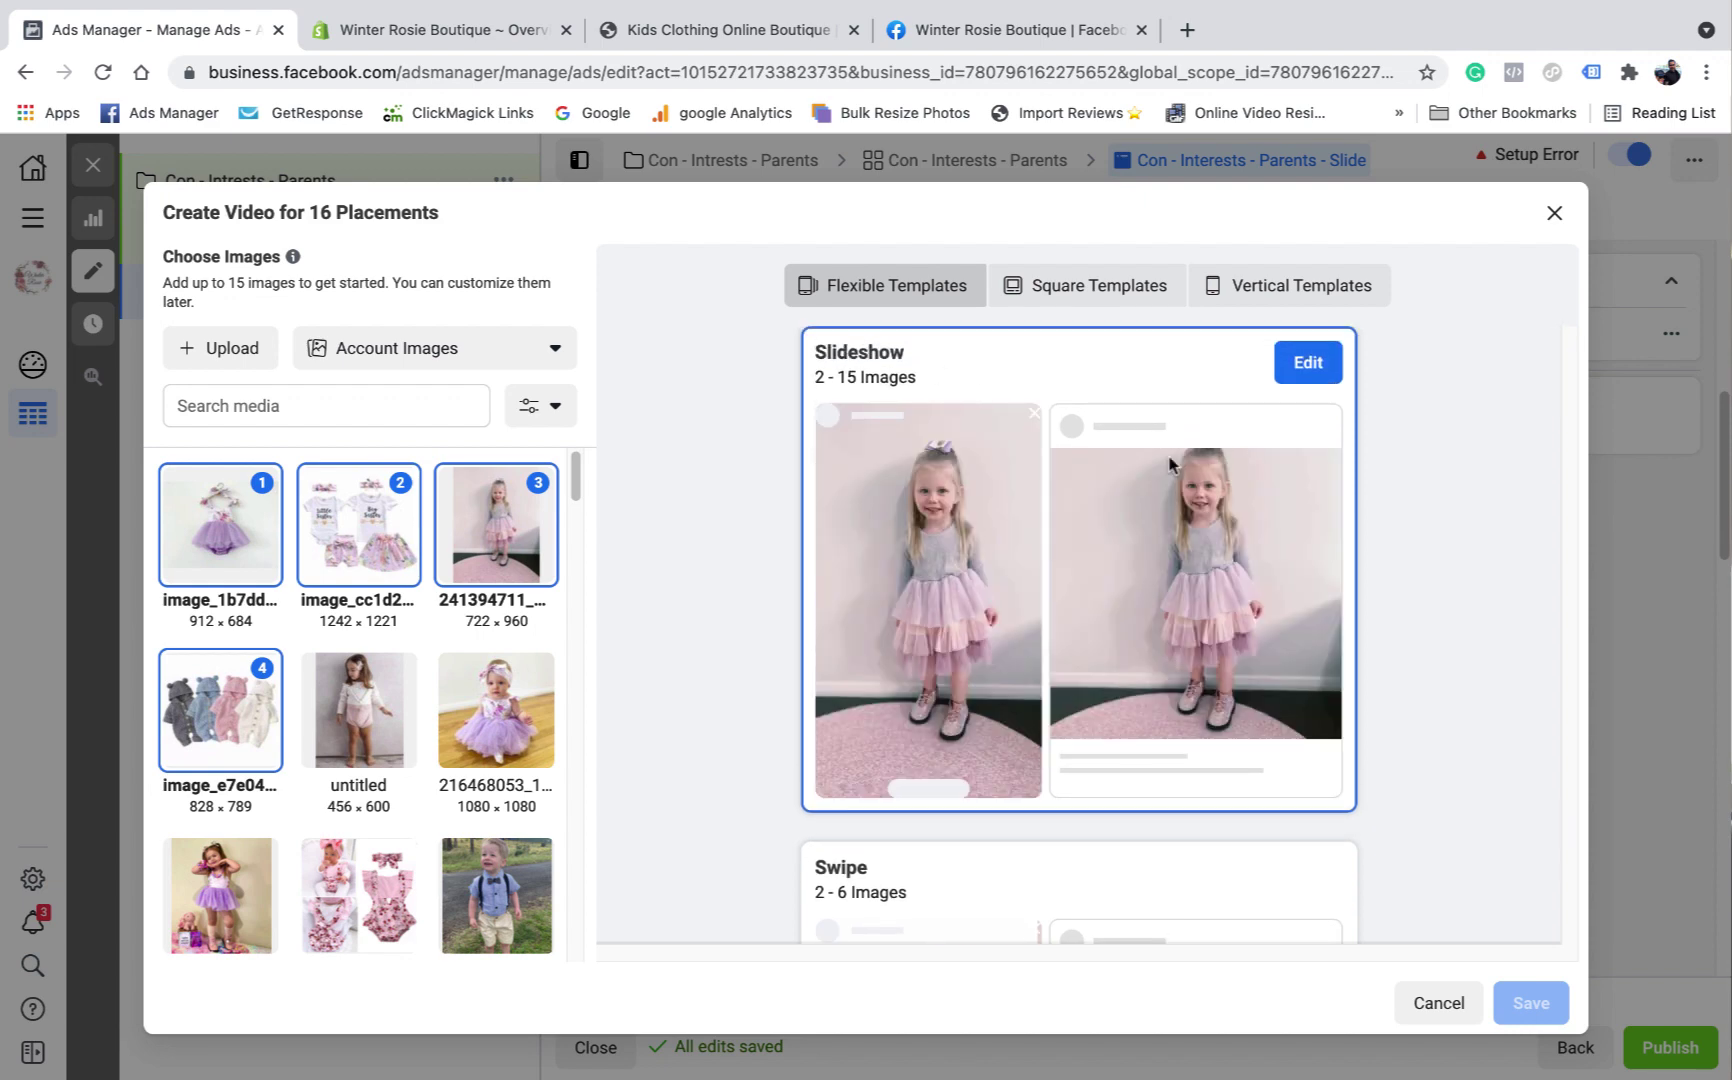
scroll(1352, 479, "down", 5)
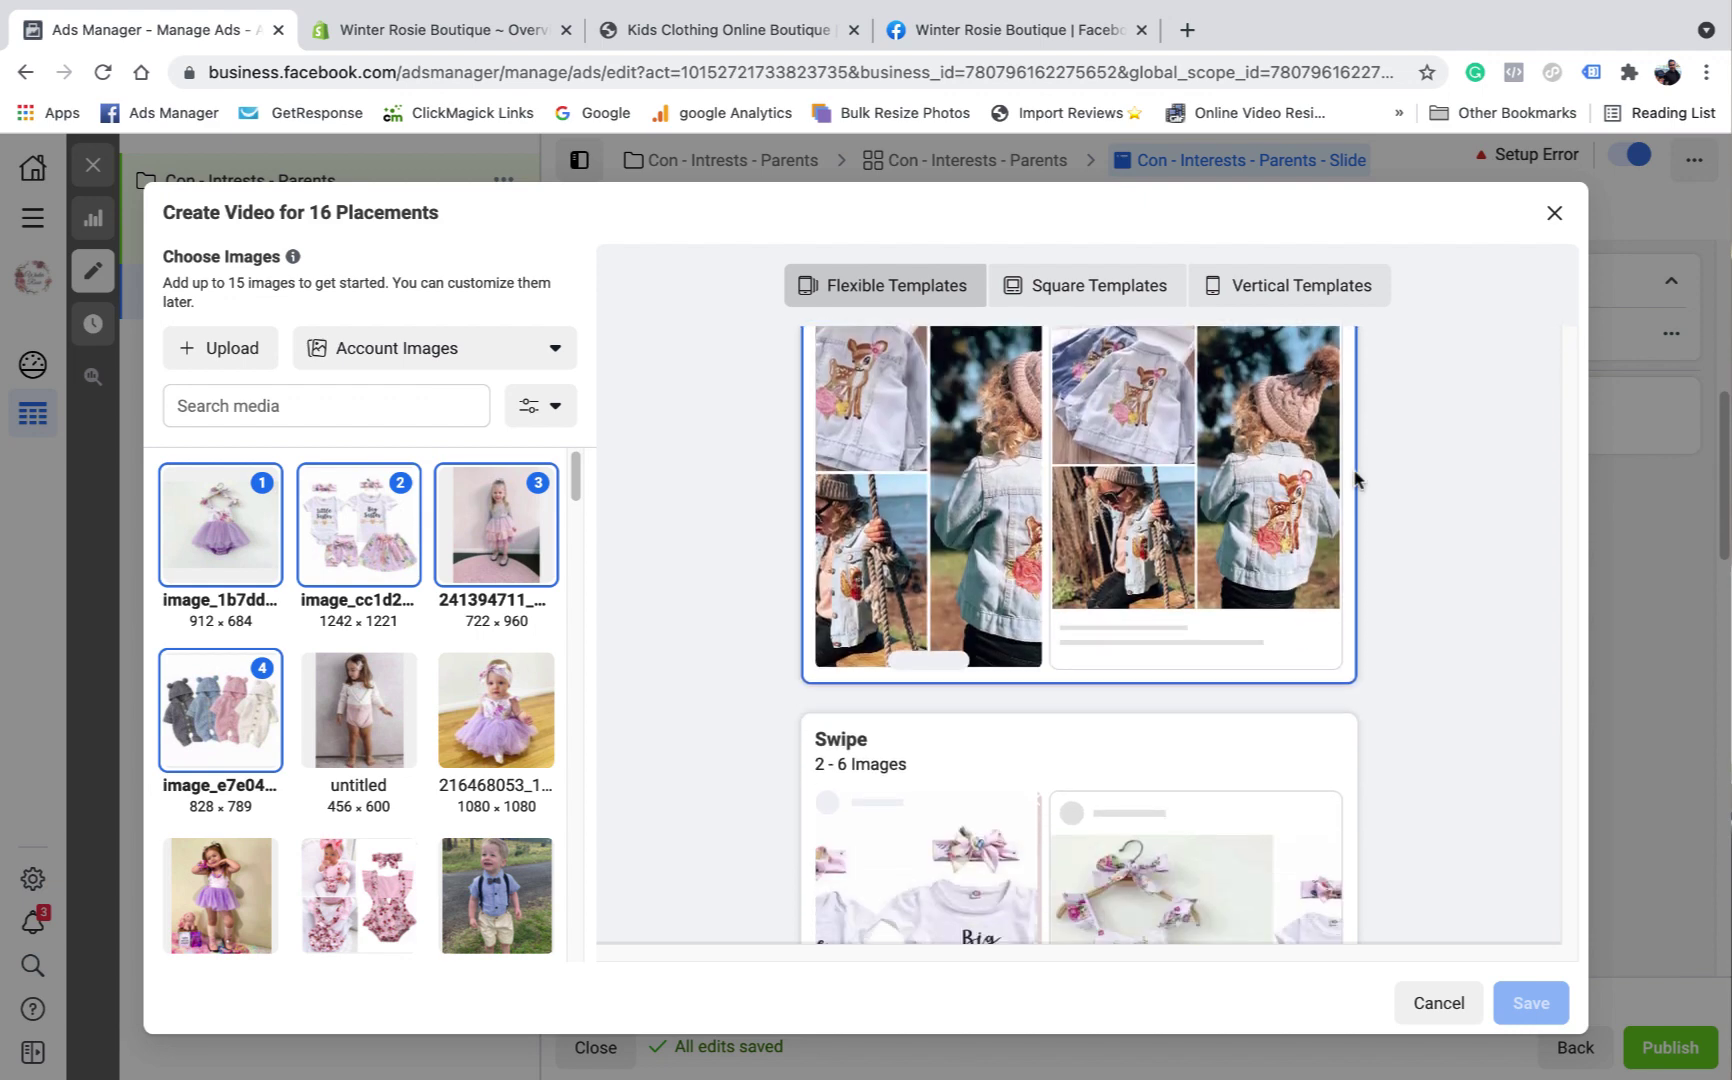
scroll(1350, 478, "up", 2)
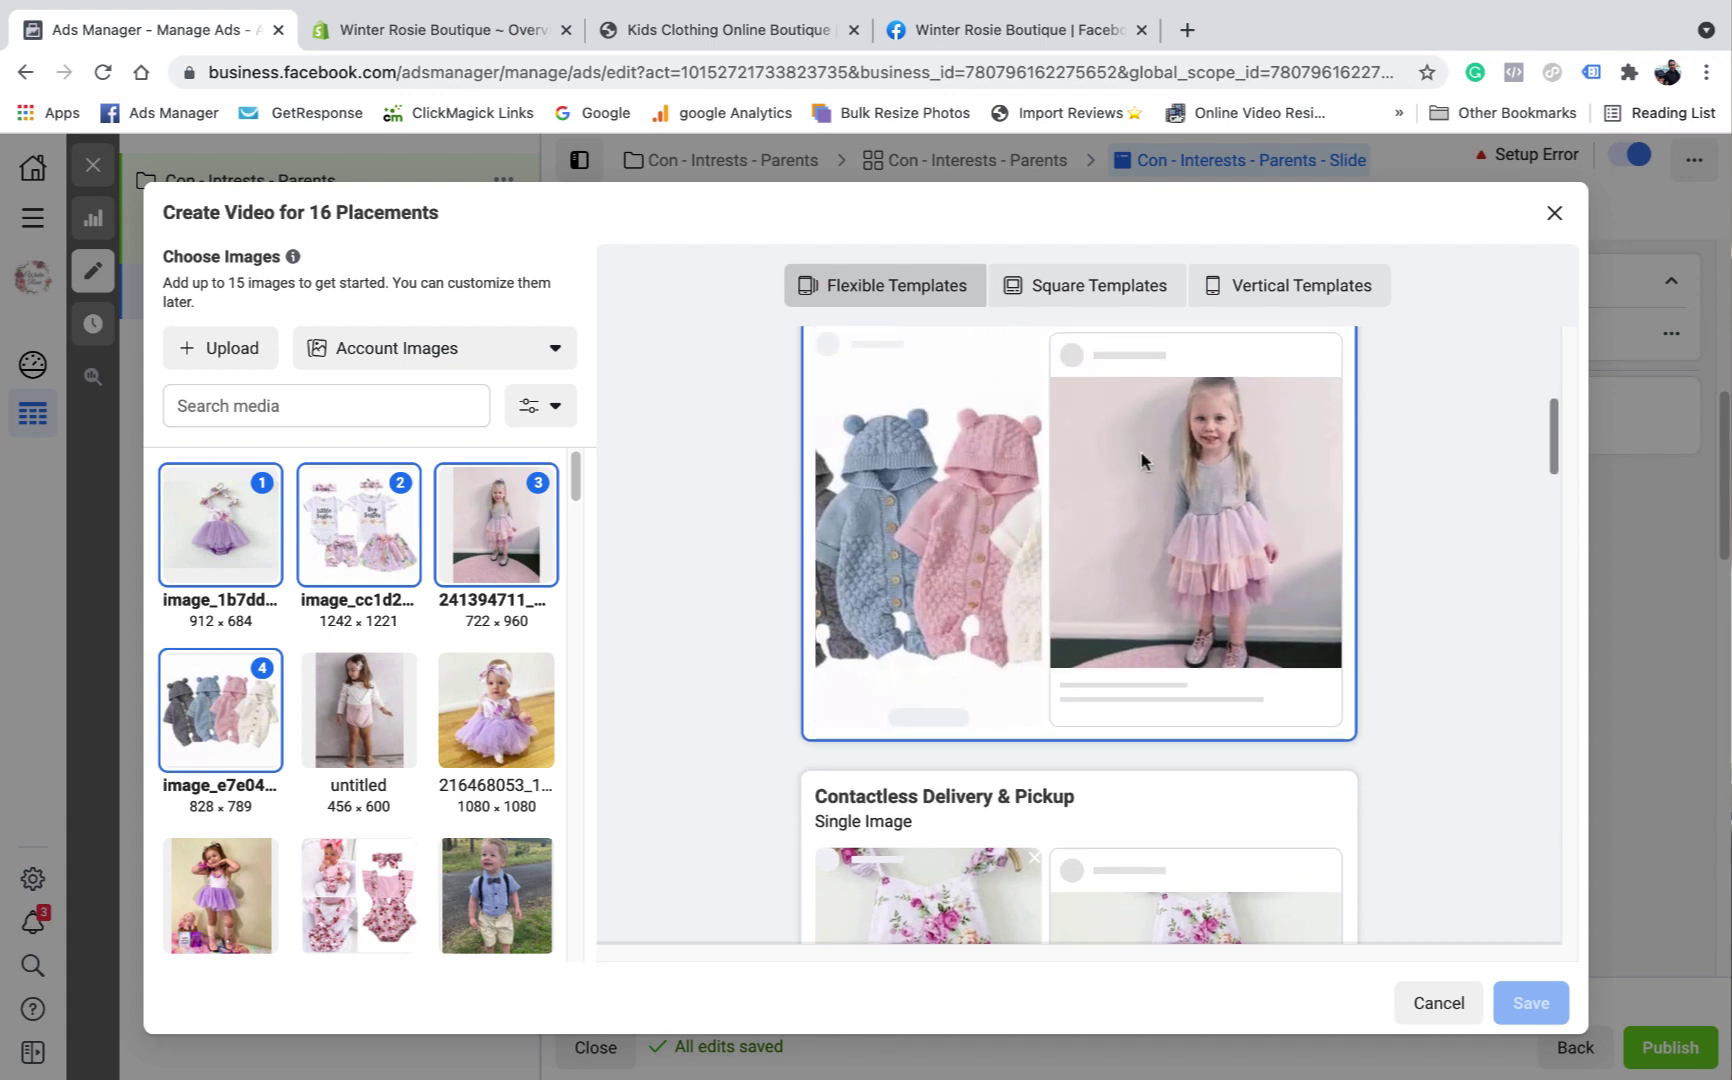
scroll(1141, 459, "down", 4)
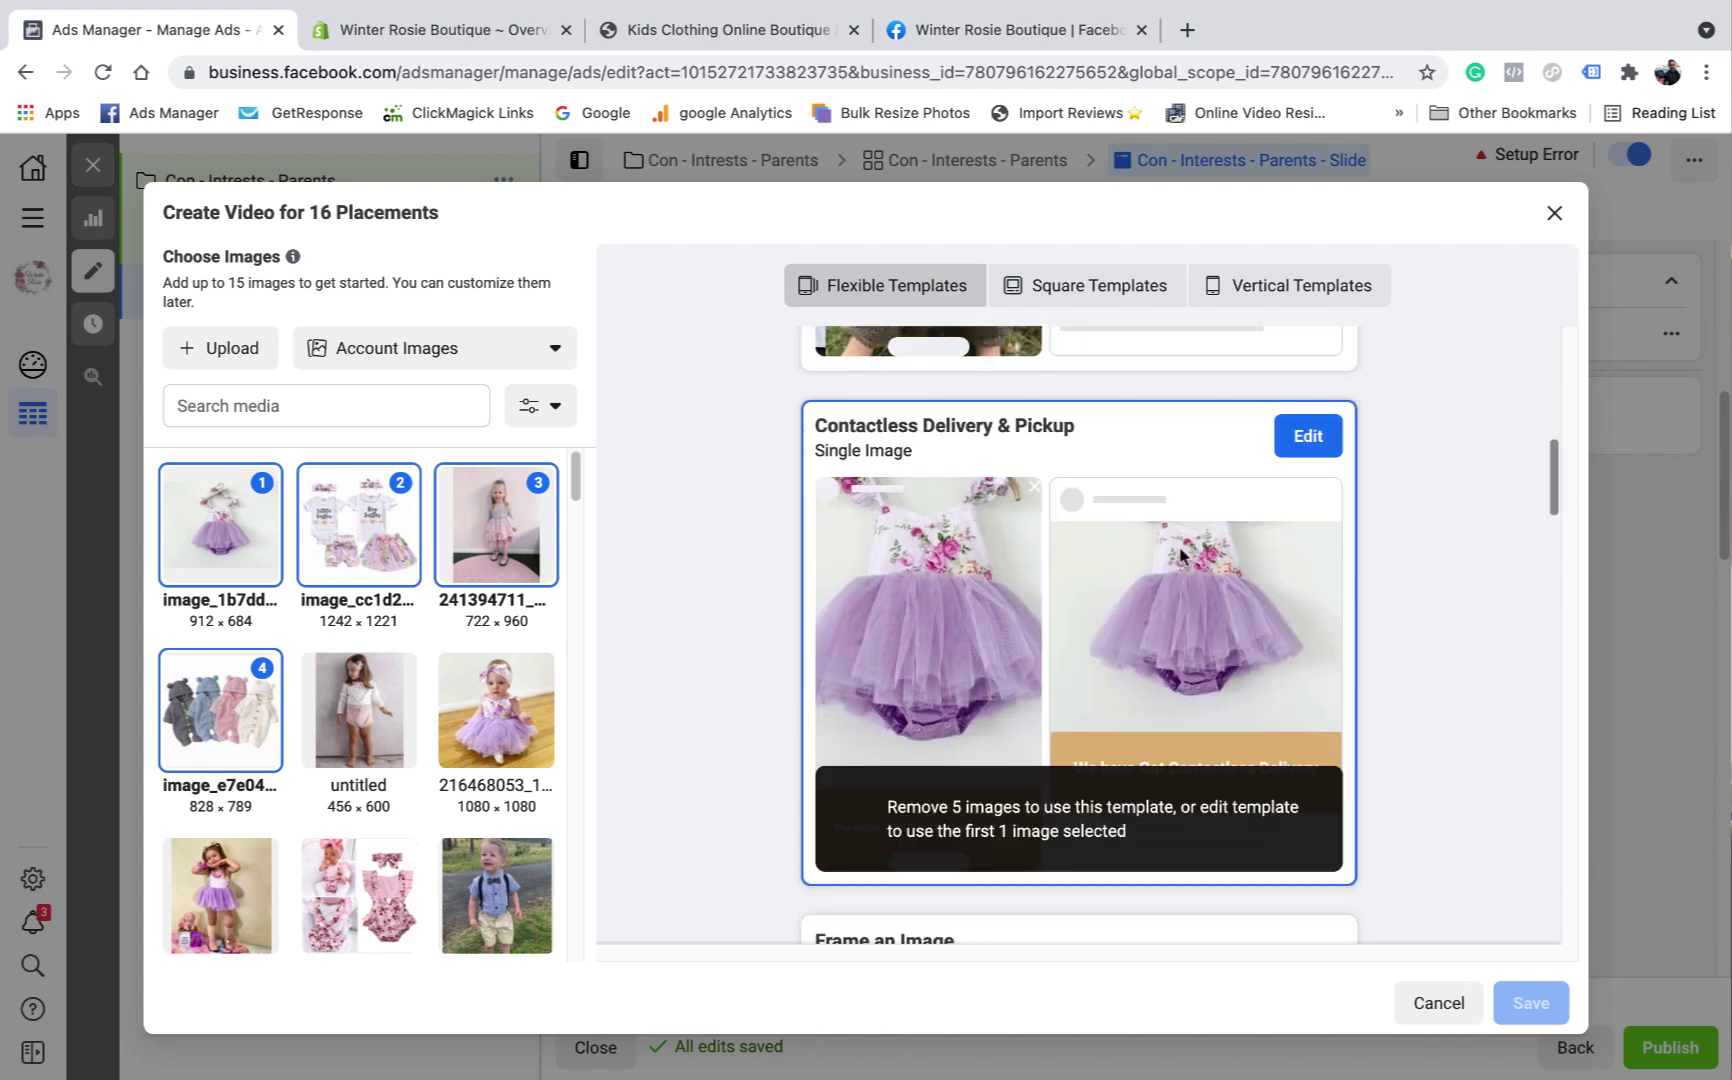
scroll(1190, 635, "down", 2)
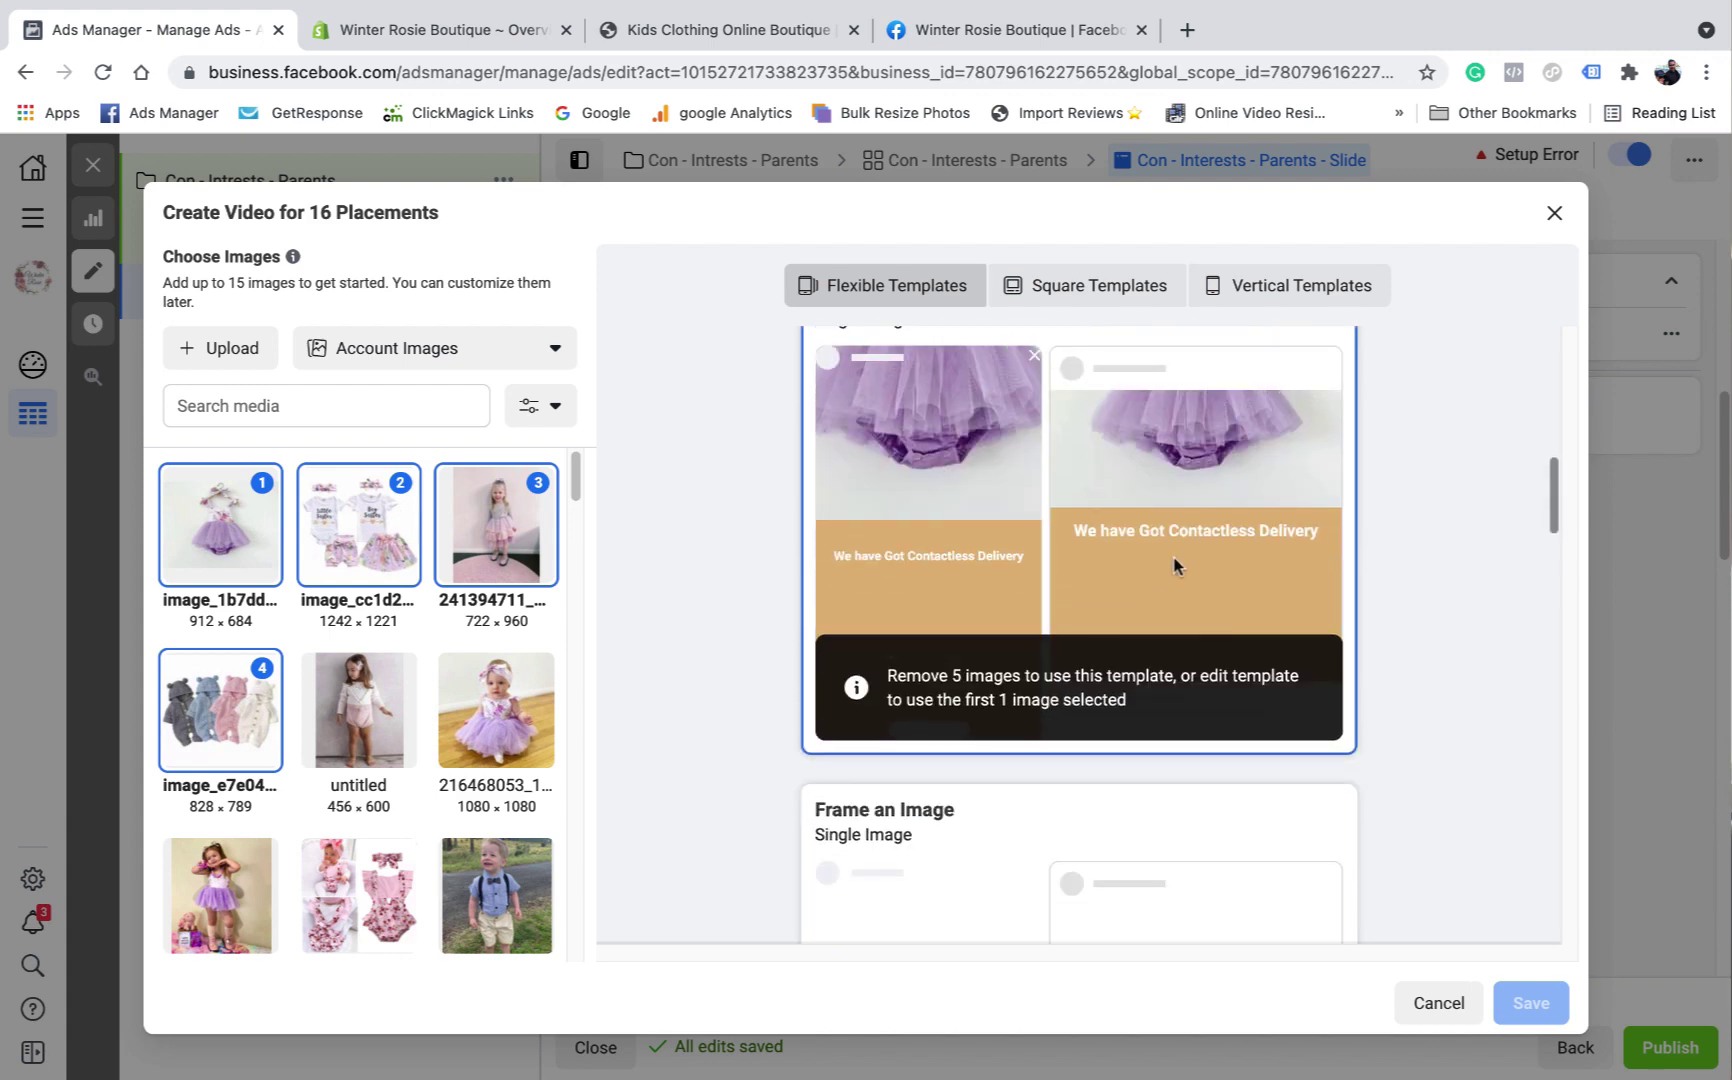
scroll(1110, 640, "down", 6)
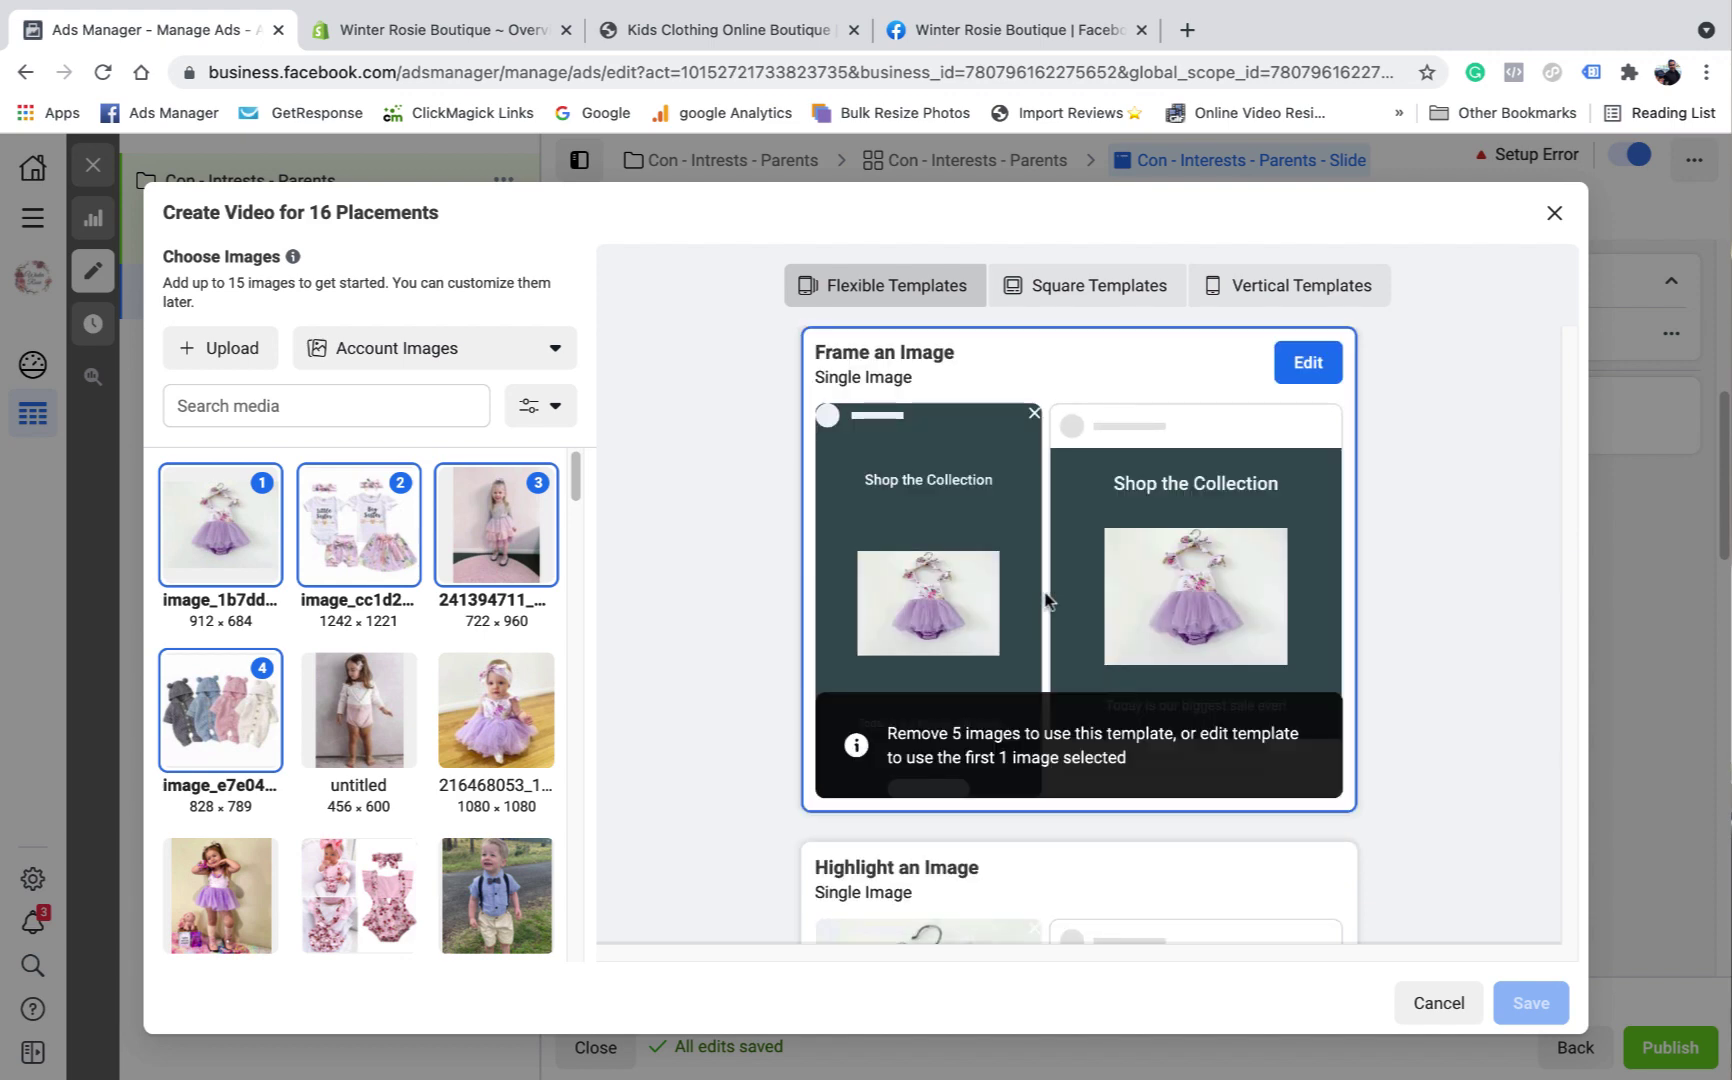
scroll(1090, 390, "up", 5)
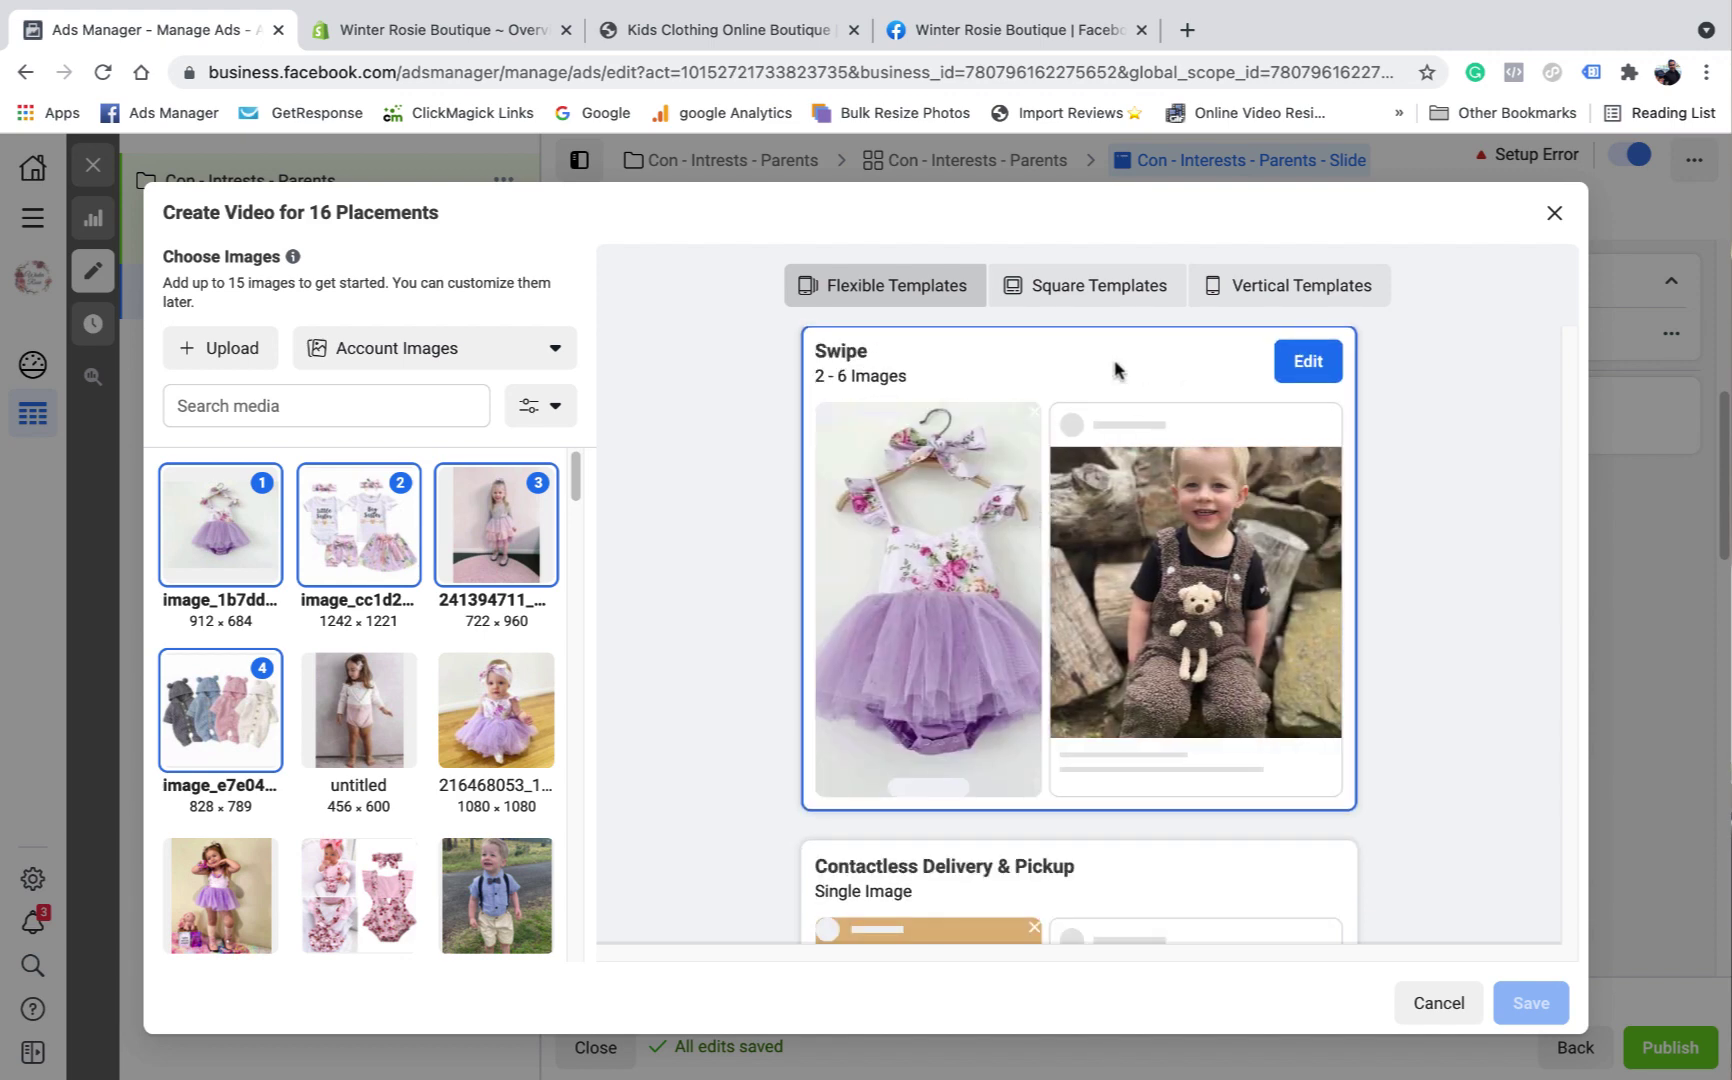
Step: Edit the Swipe template video, setting each scene to 2 seconds and reviewing scene 3
left_click(1304, 362)
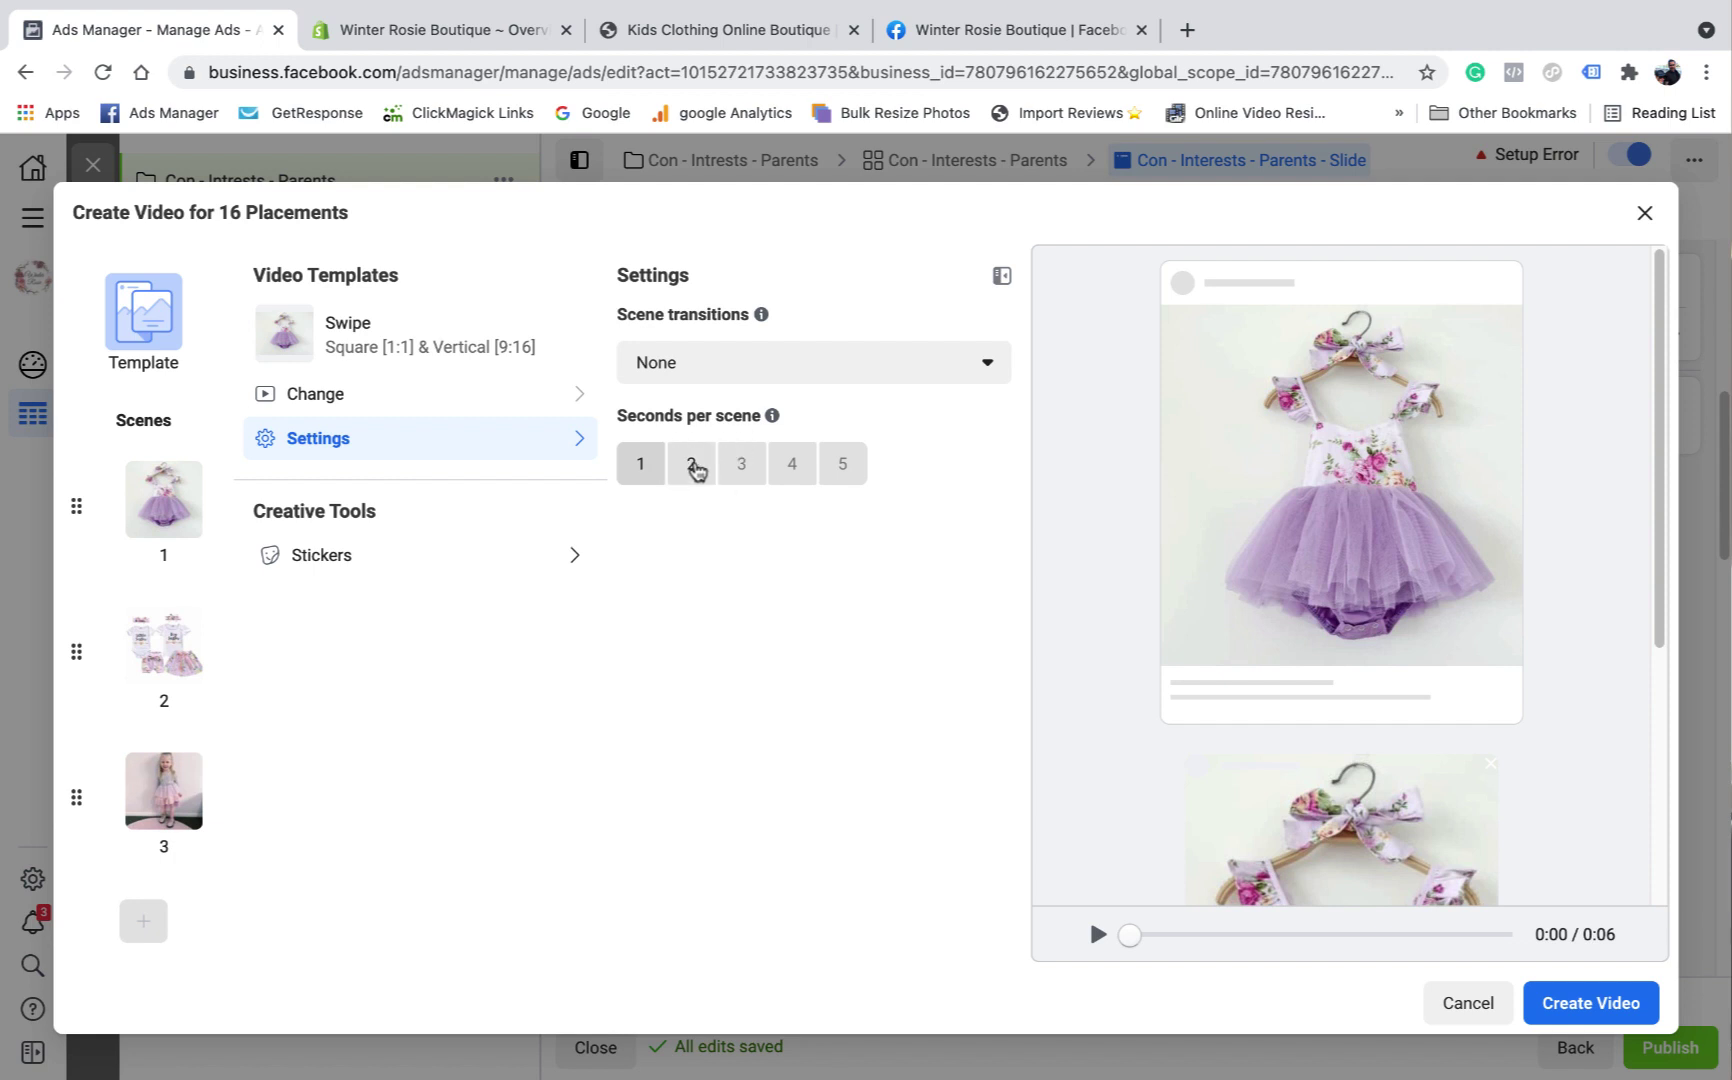
left_click(696, 466)
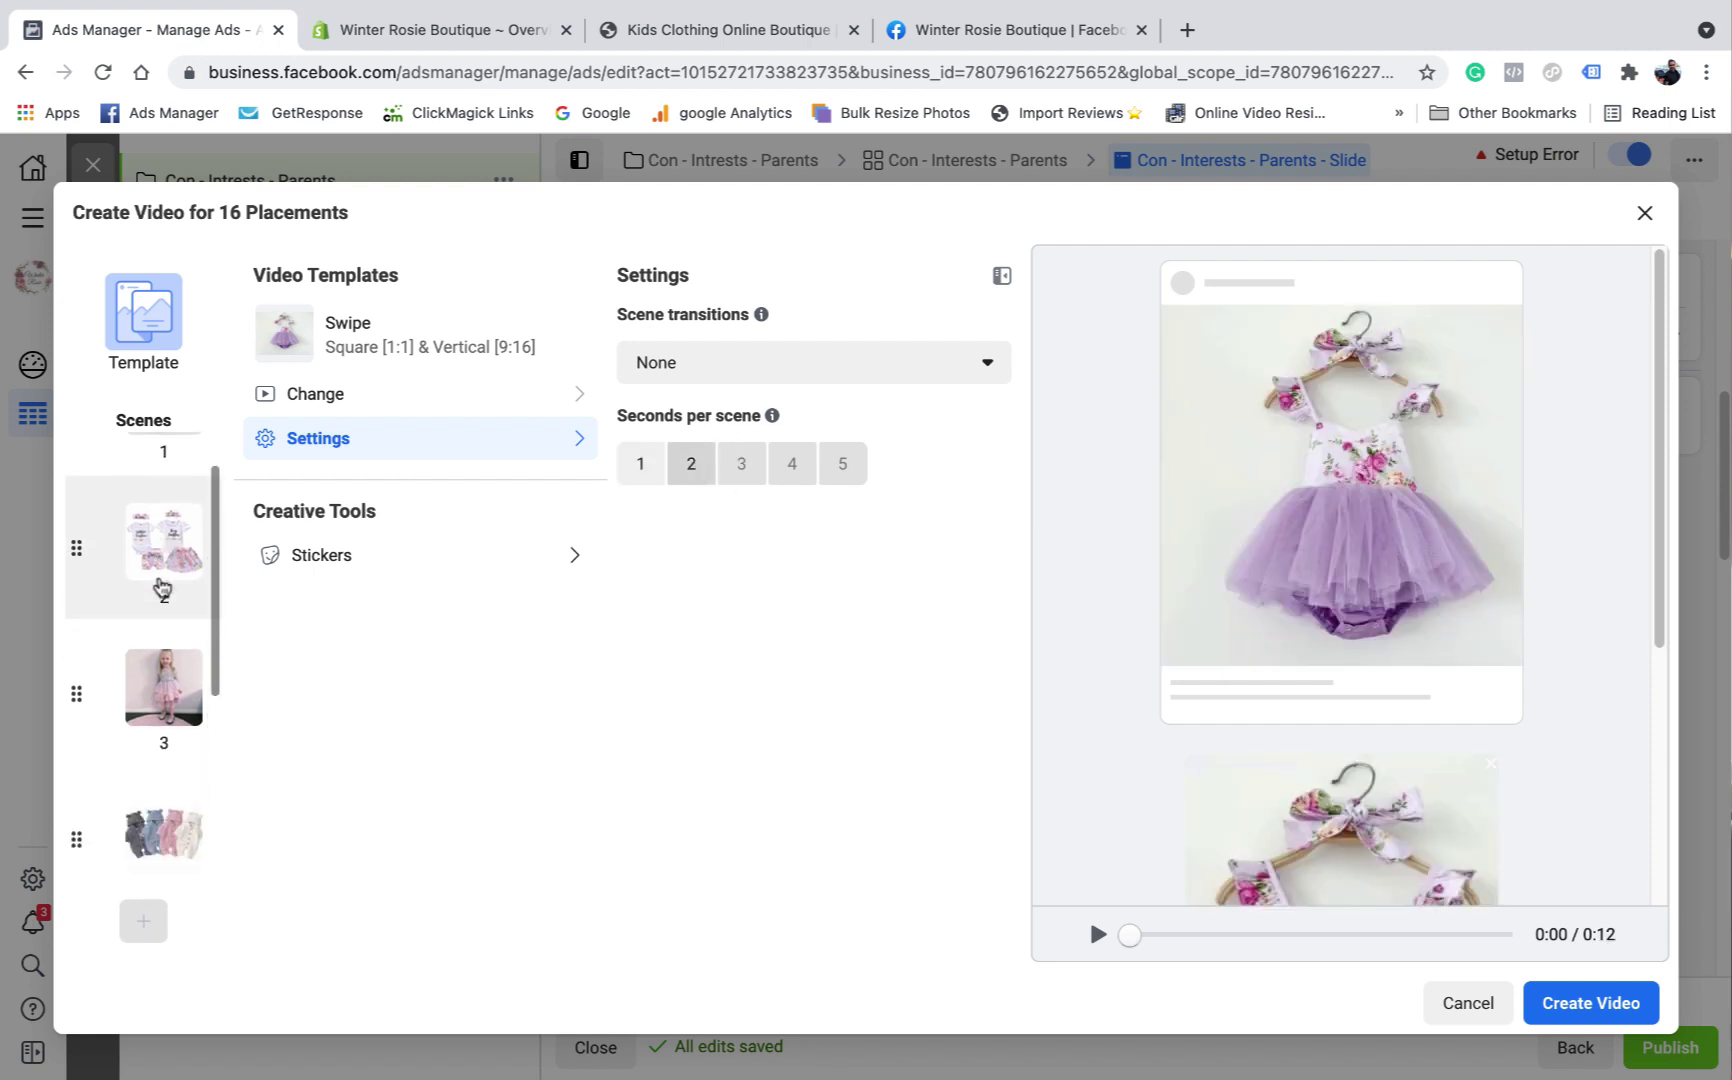
scroll(158, 595, "down", 4)
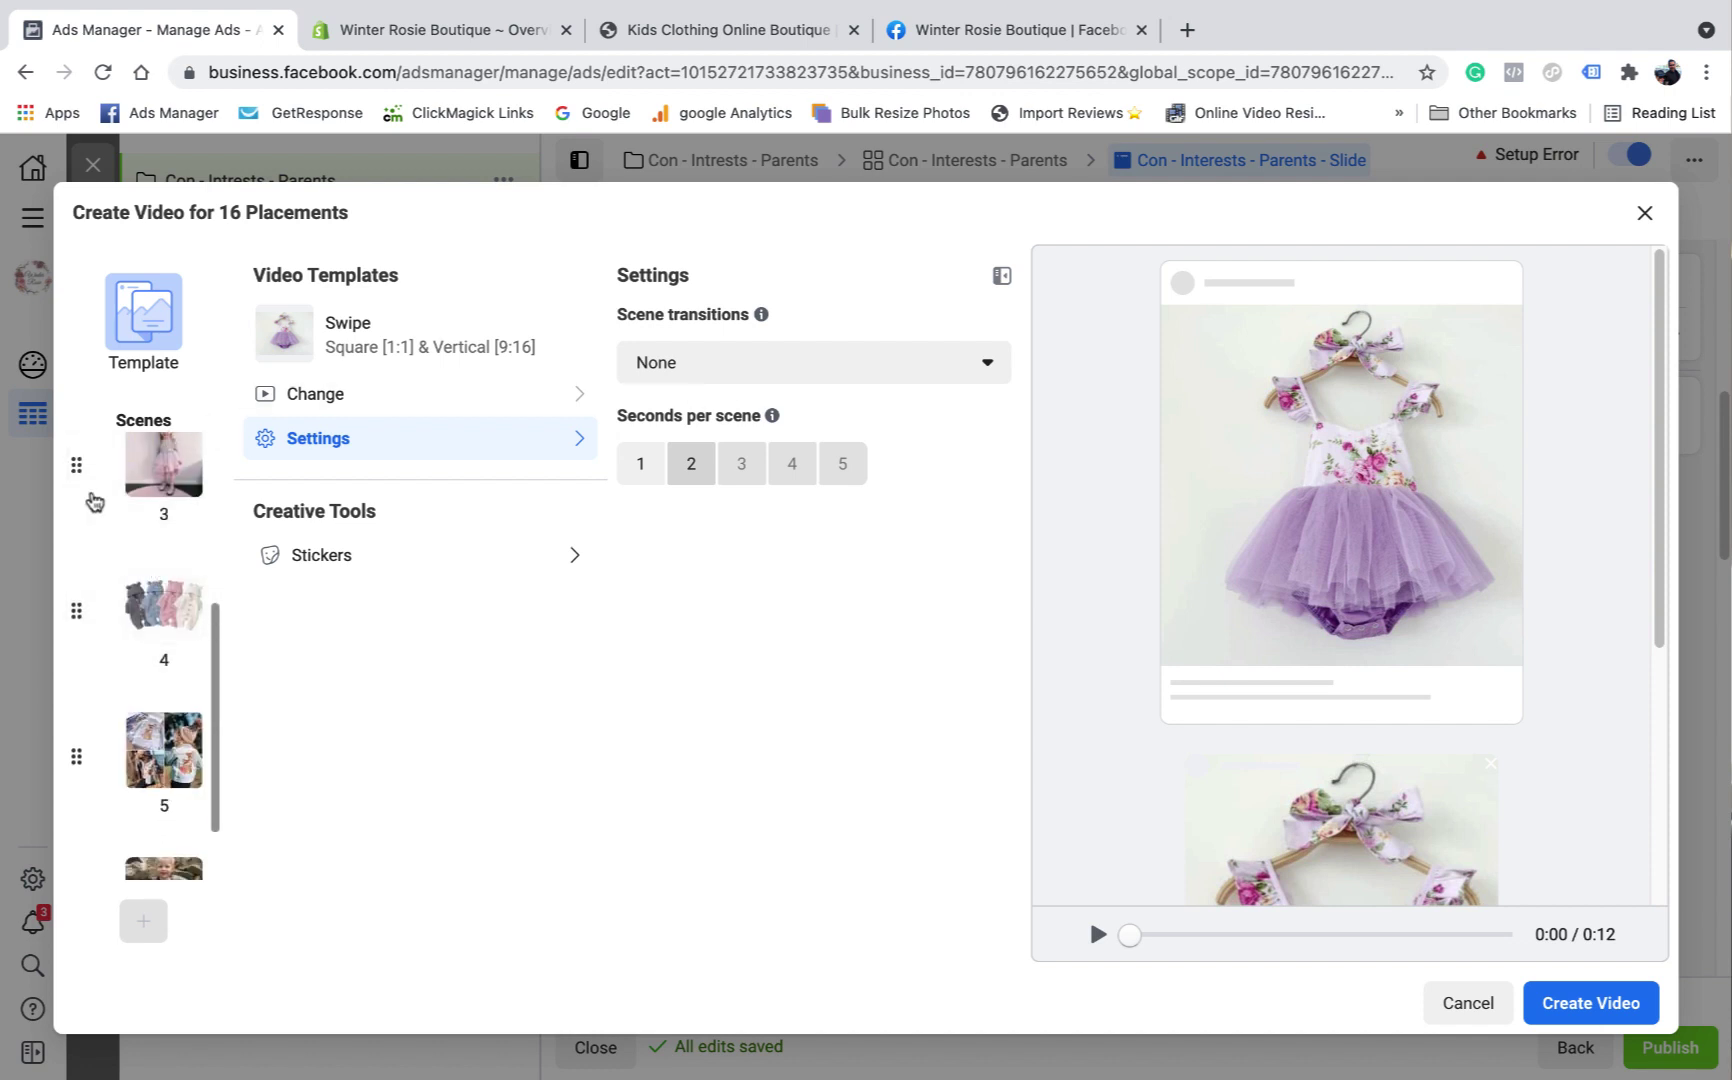
left_click(160, 466)
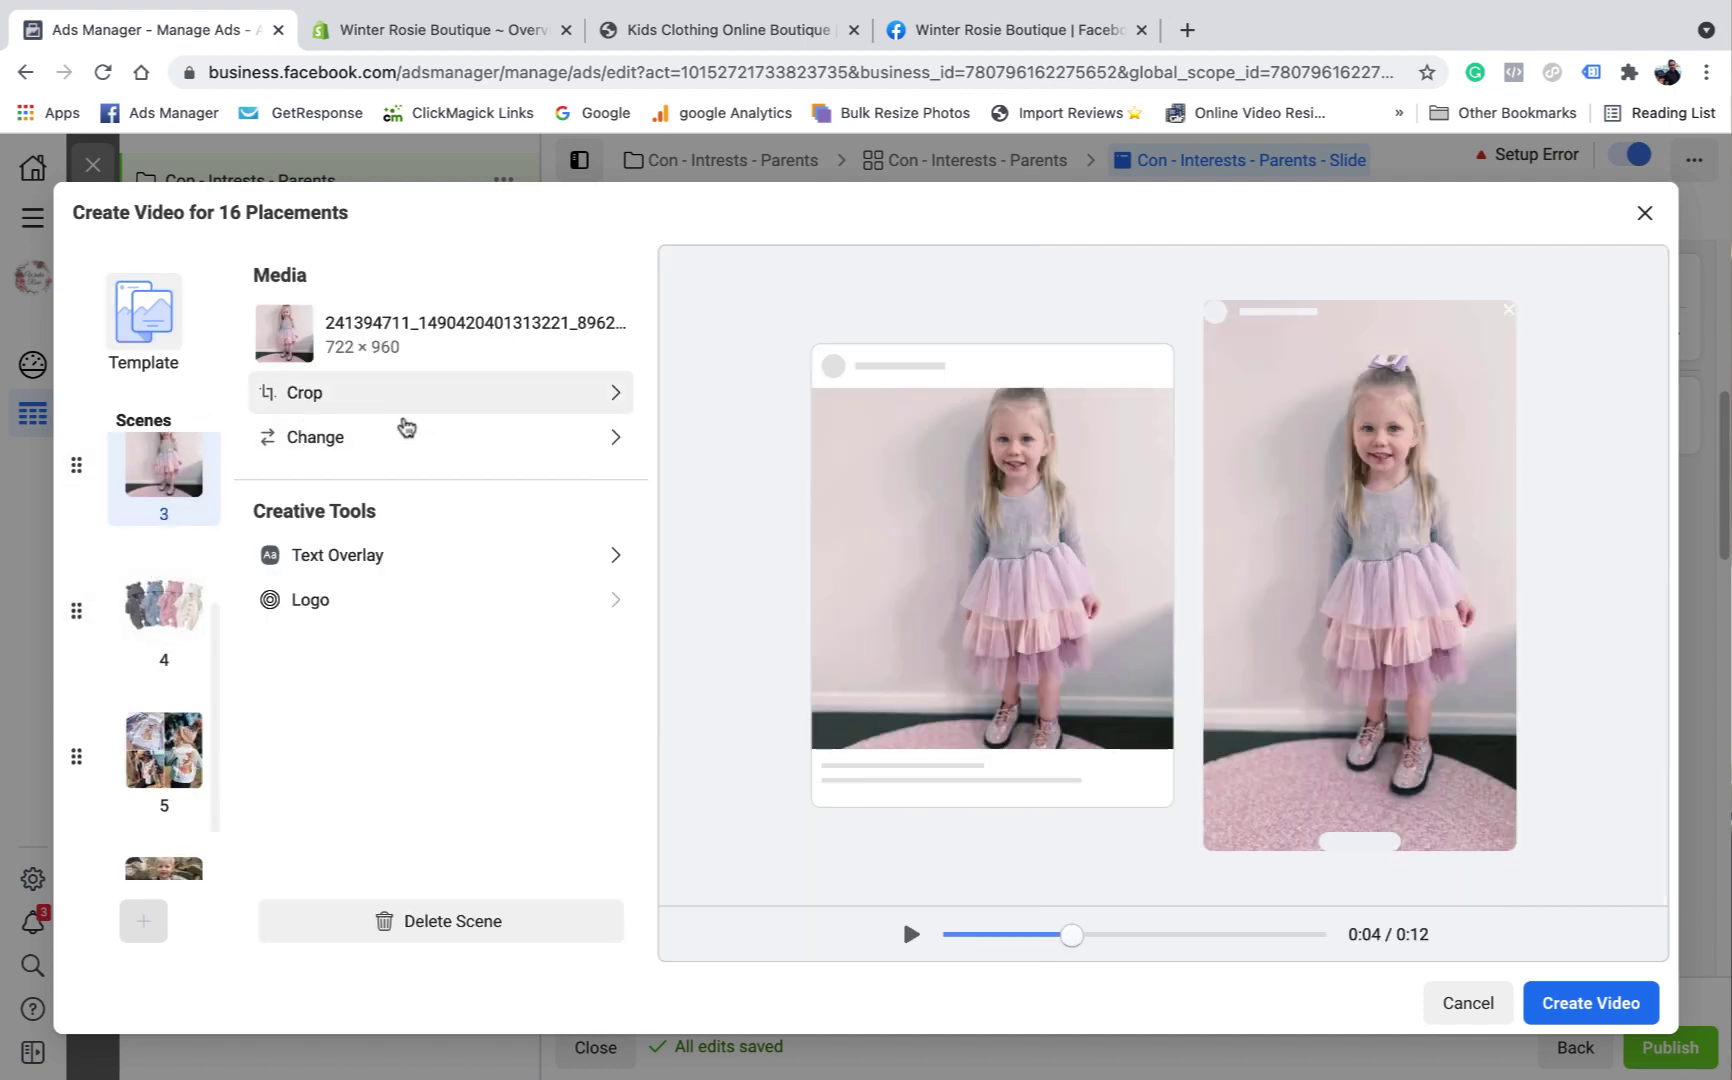
scroll(190, 560, "up", 4)
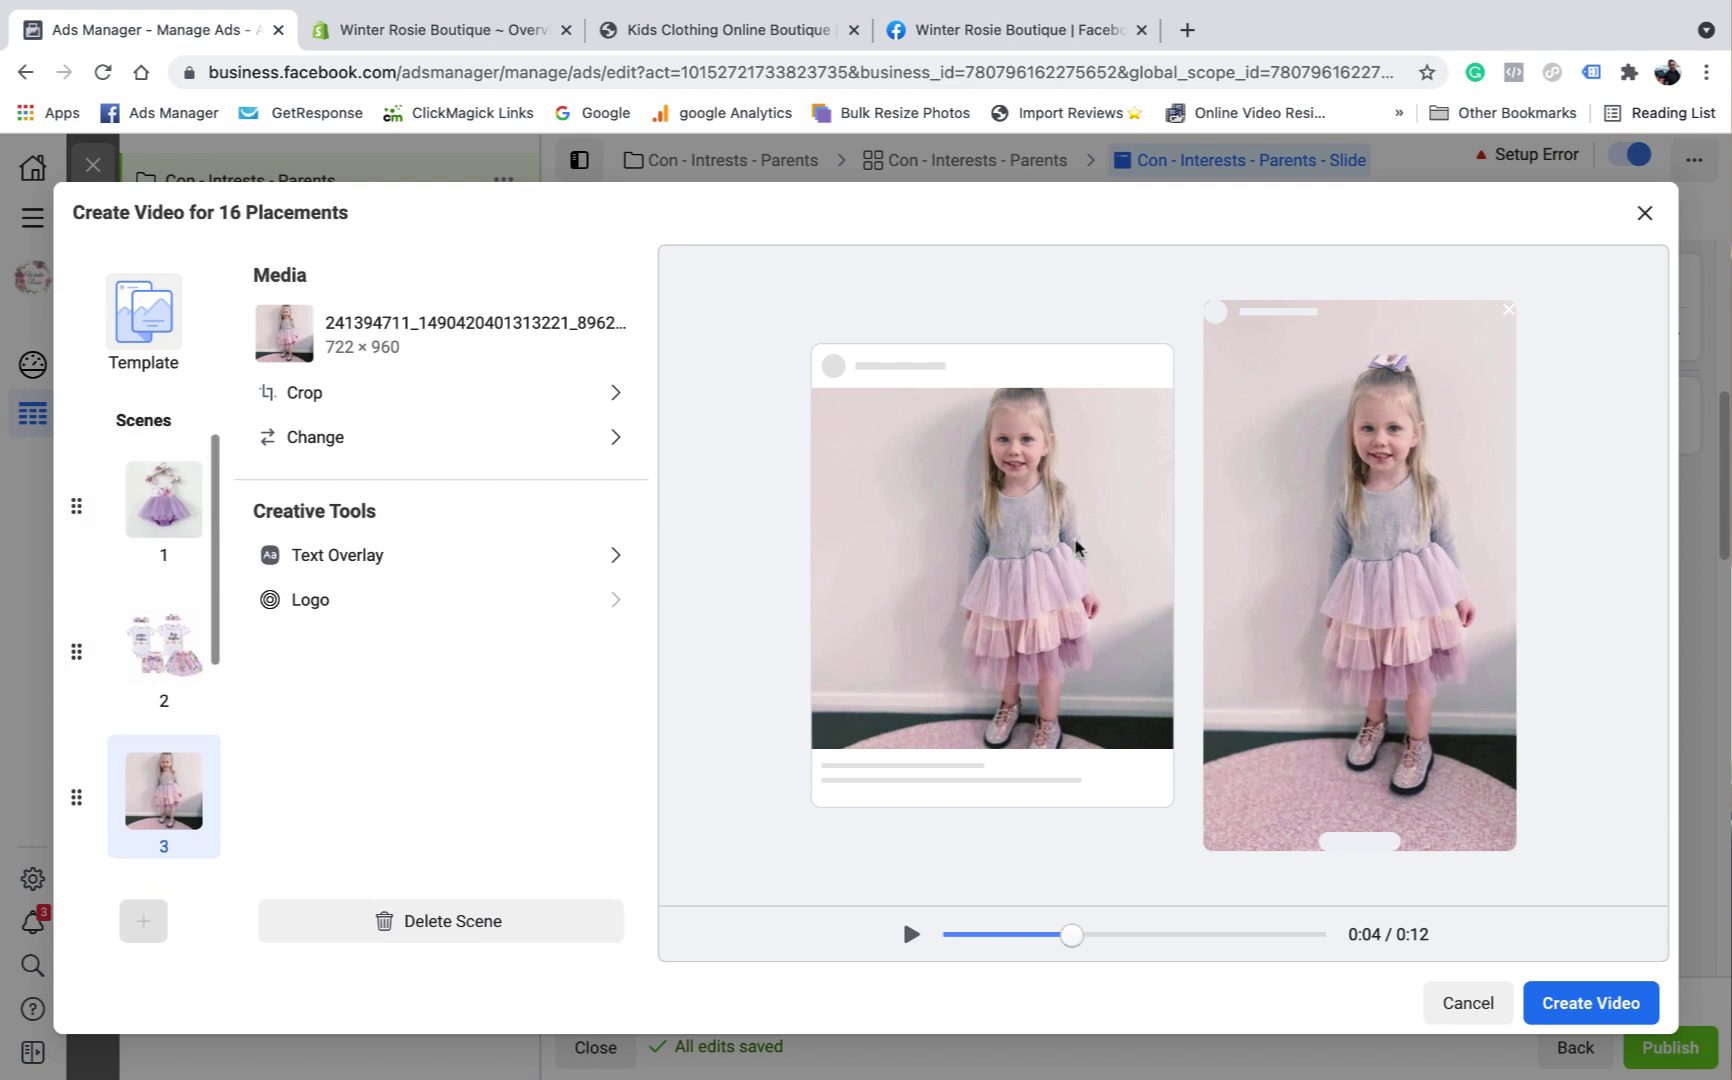
scroll(135, 680, "down", 4)
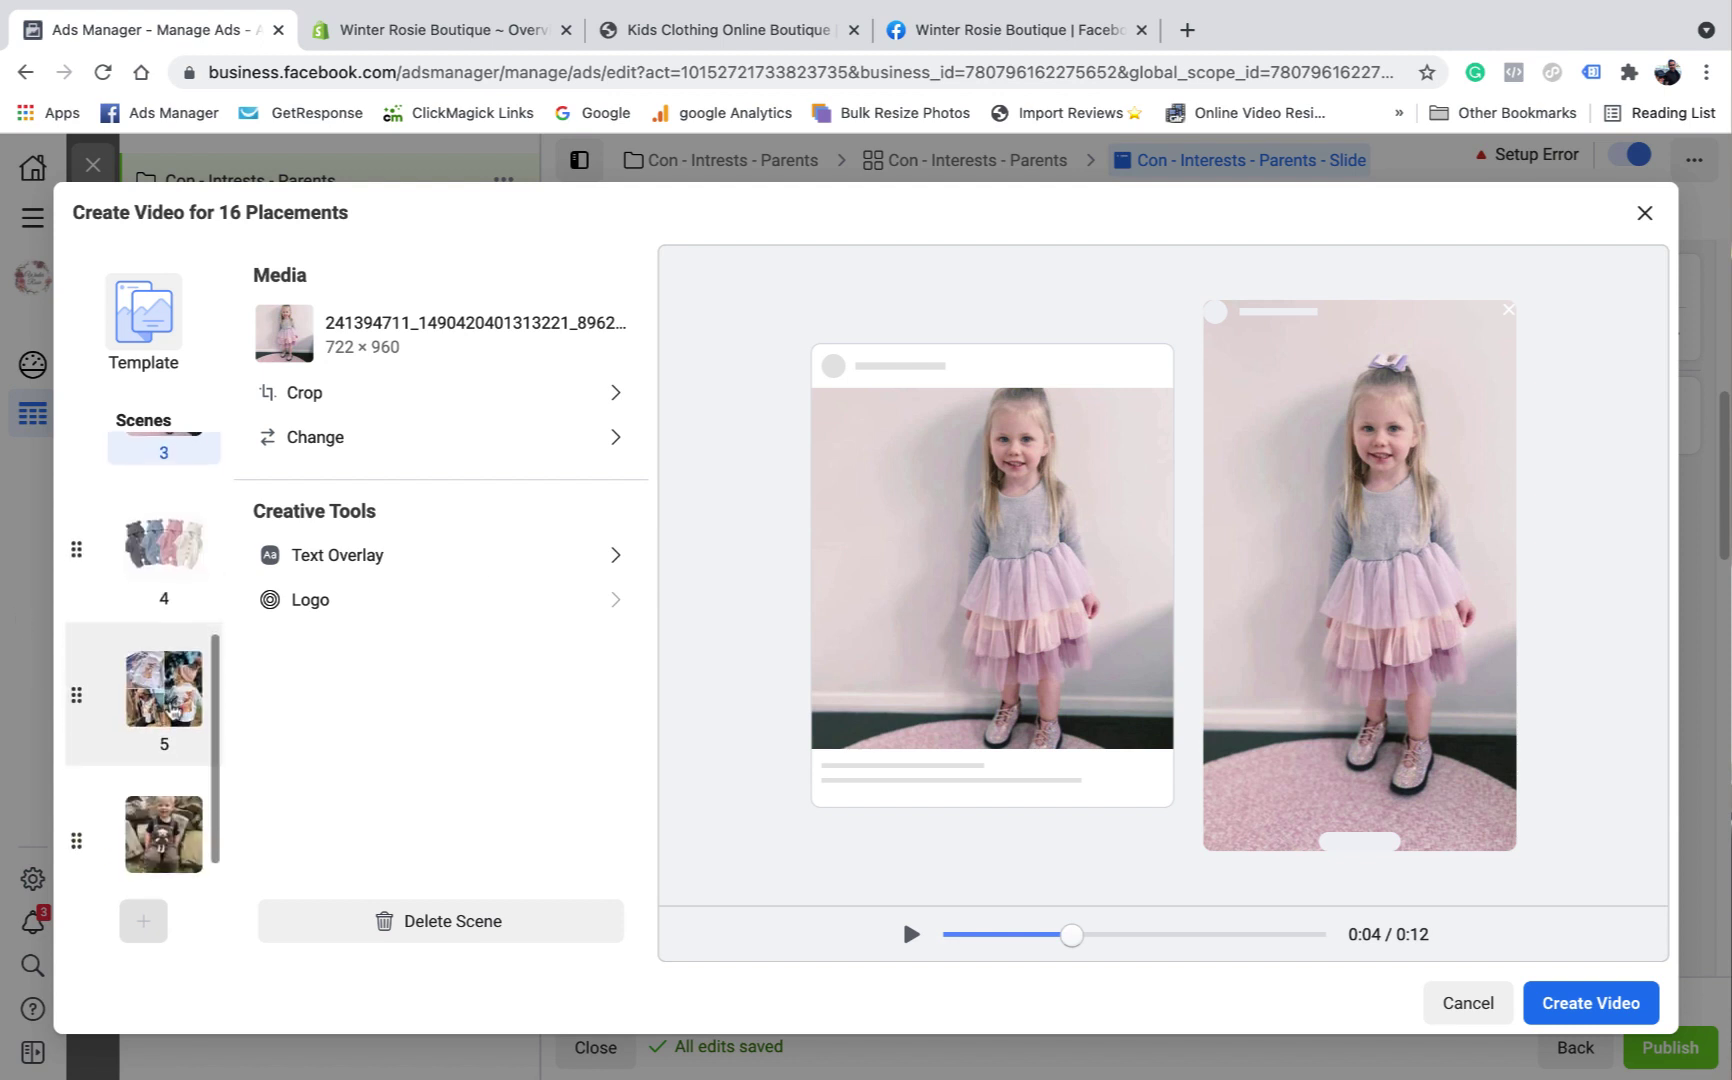
scroll(170, 727, "down", 1)
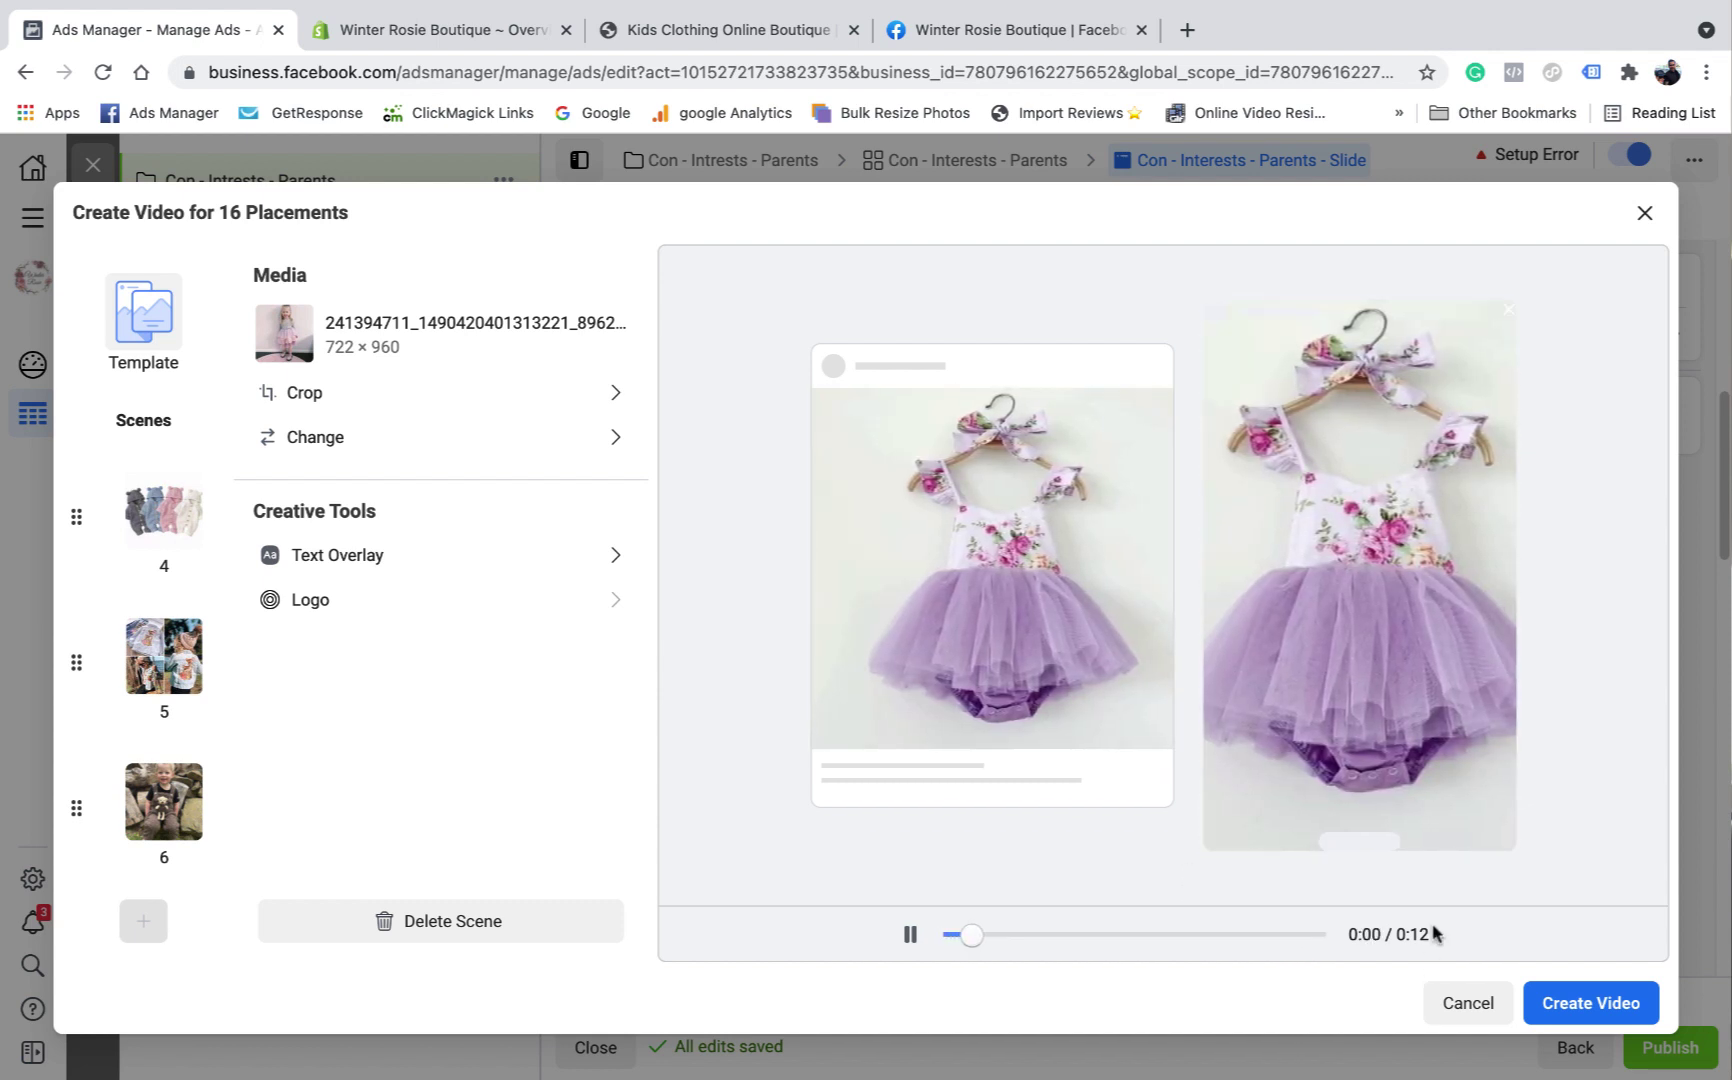
Step: Create the slideshow video and paste the prepared boutique copy into Primary Text
left_click(1612, 1010)
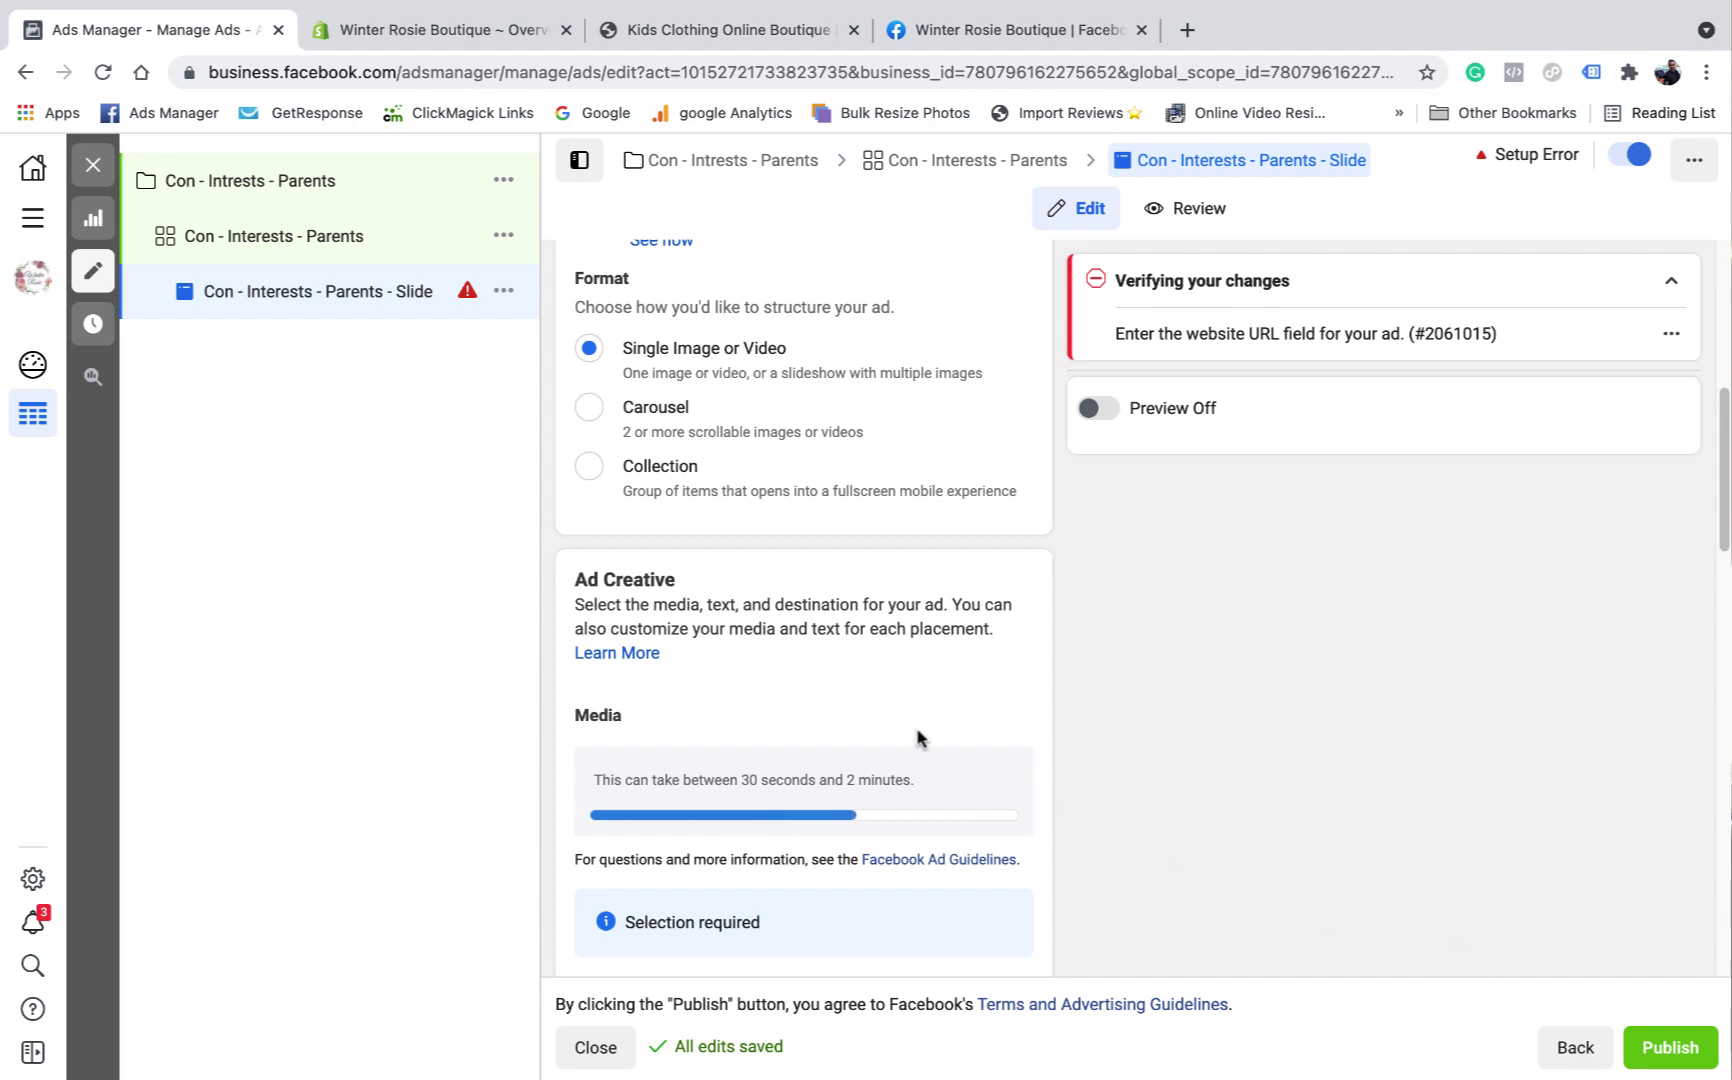
scroll(810, 443, "down", 6)
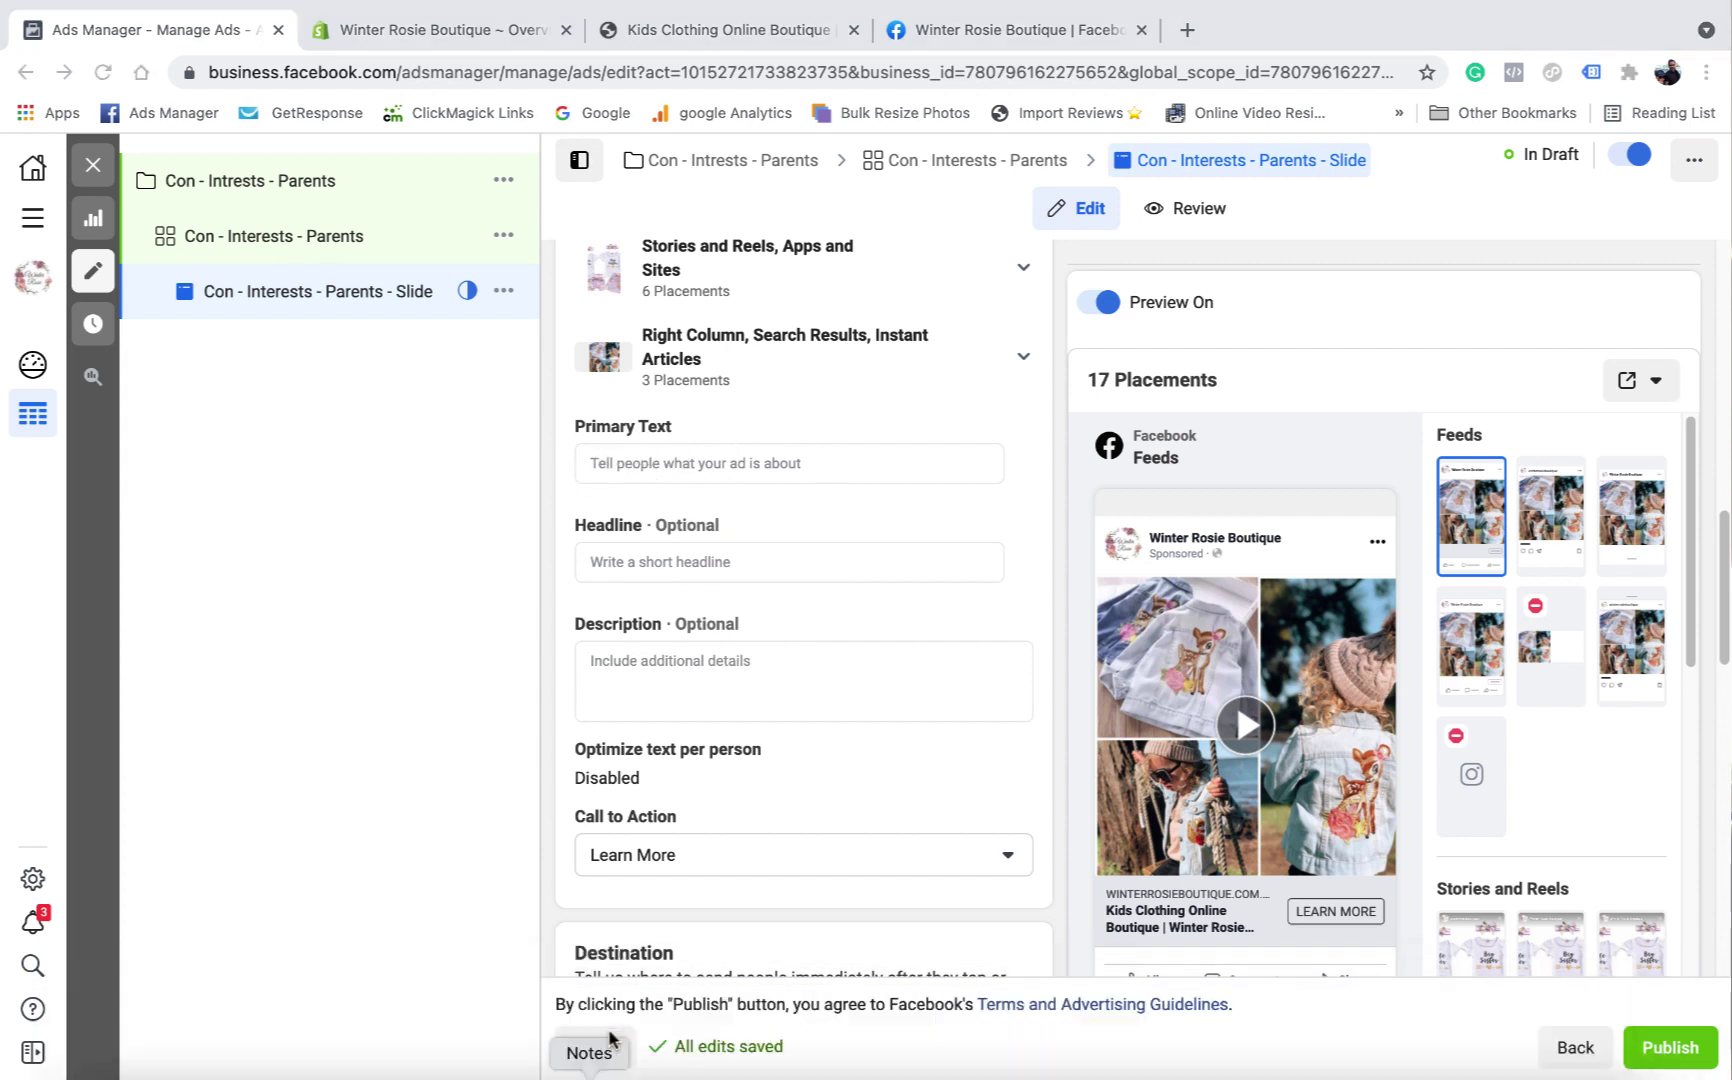
right_click(632, 462)
left_click(668, 636)
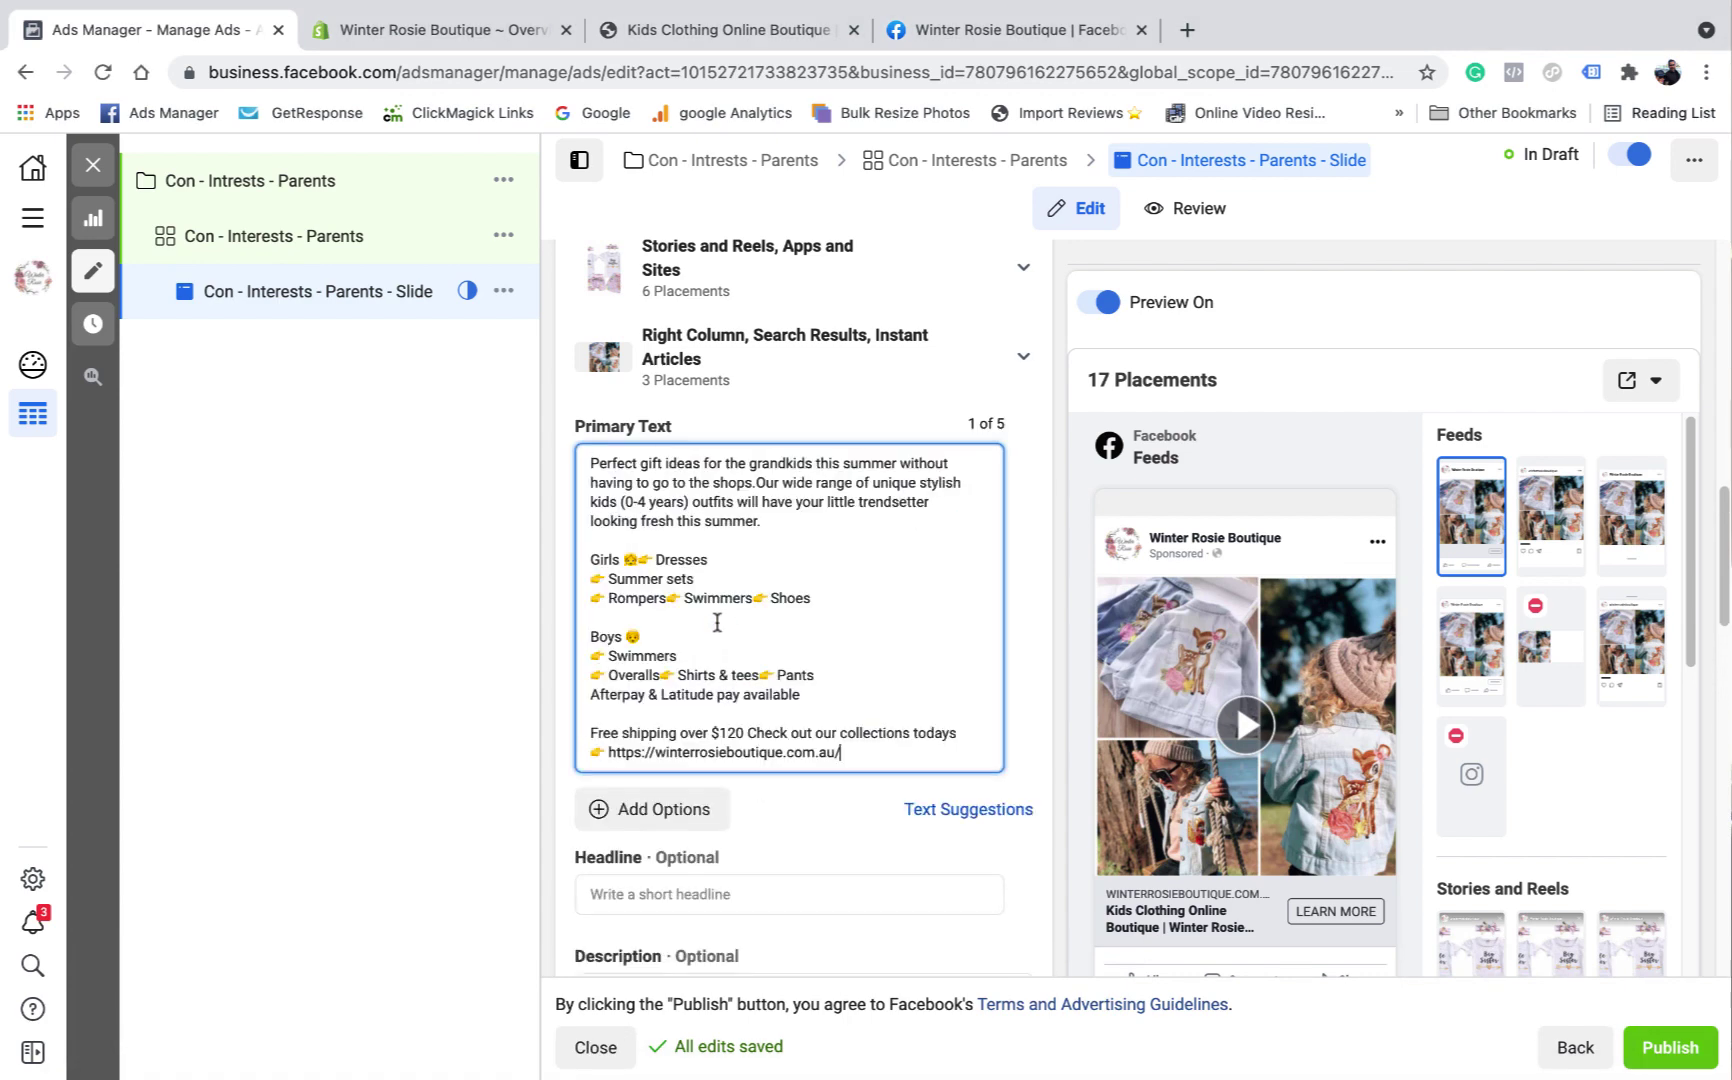
Step: Break the primary text so each sentence and item (Dresses, Swimmers, Shoes, Pants) has its own line
left_click(758, 485)
key("Return")
key("Return")
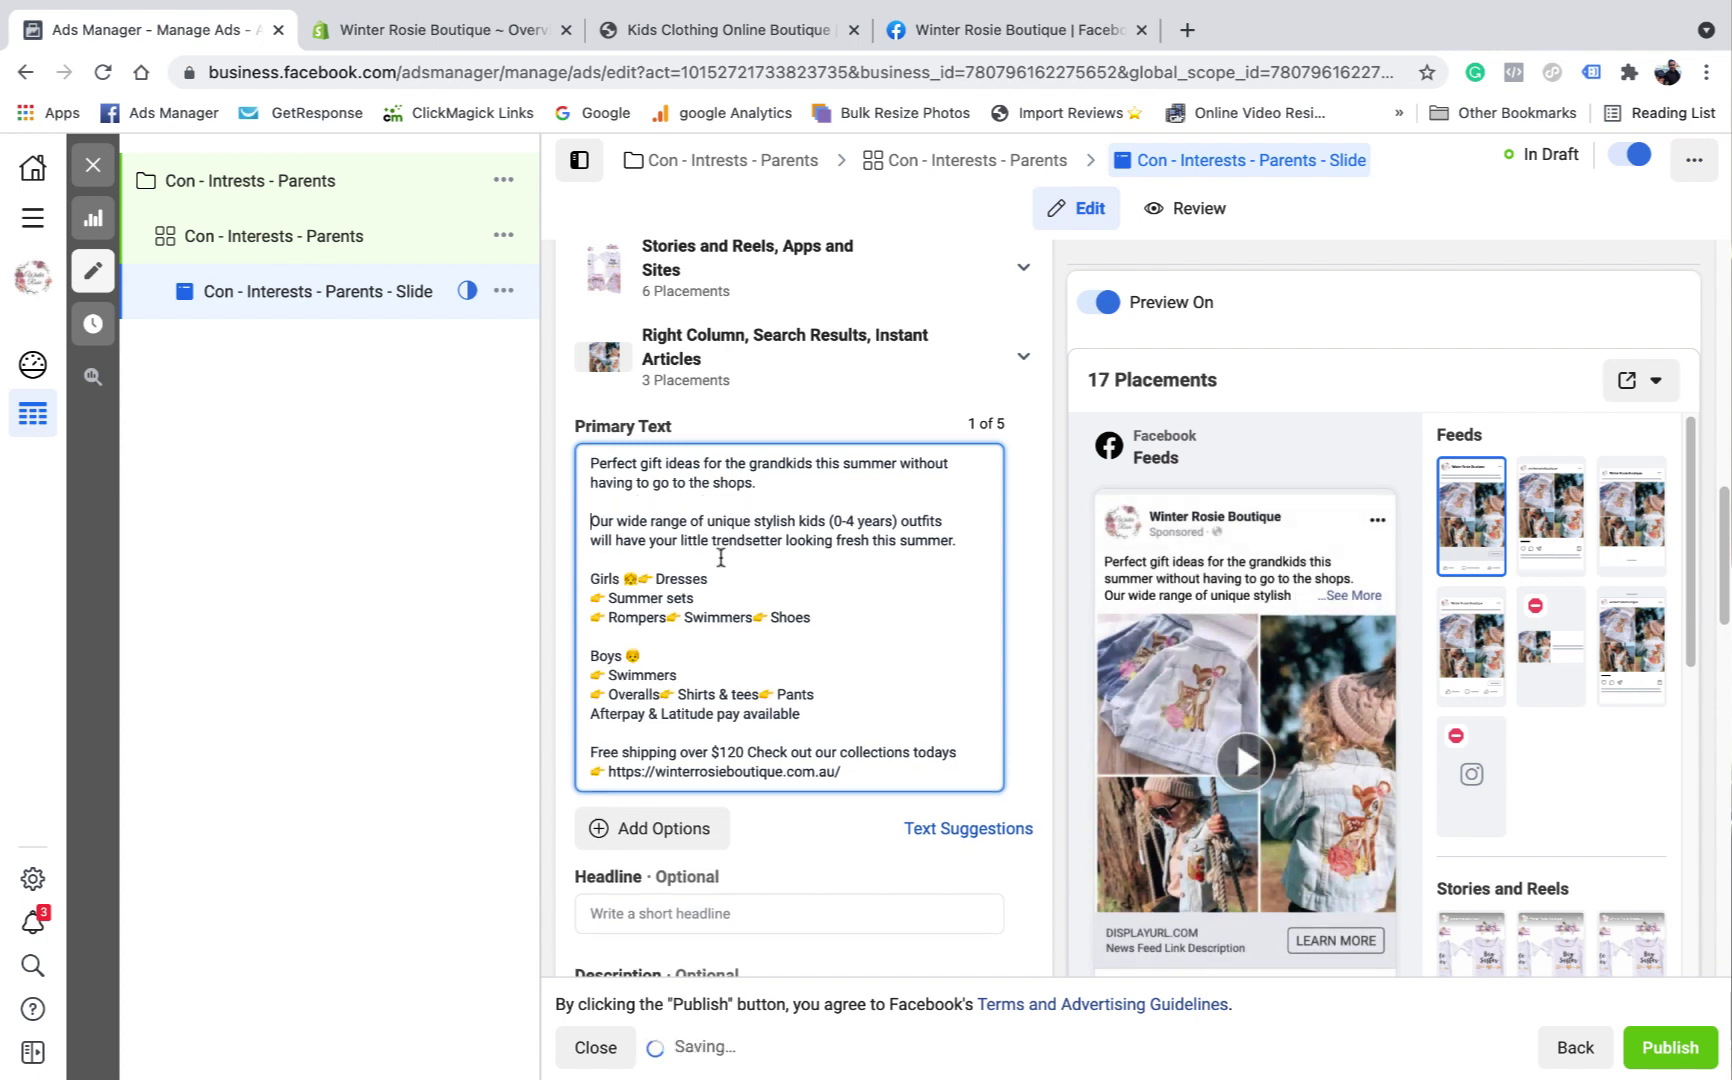
left_click(633, 578)
key("Return")
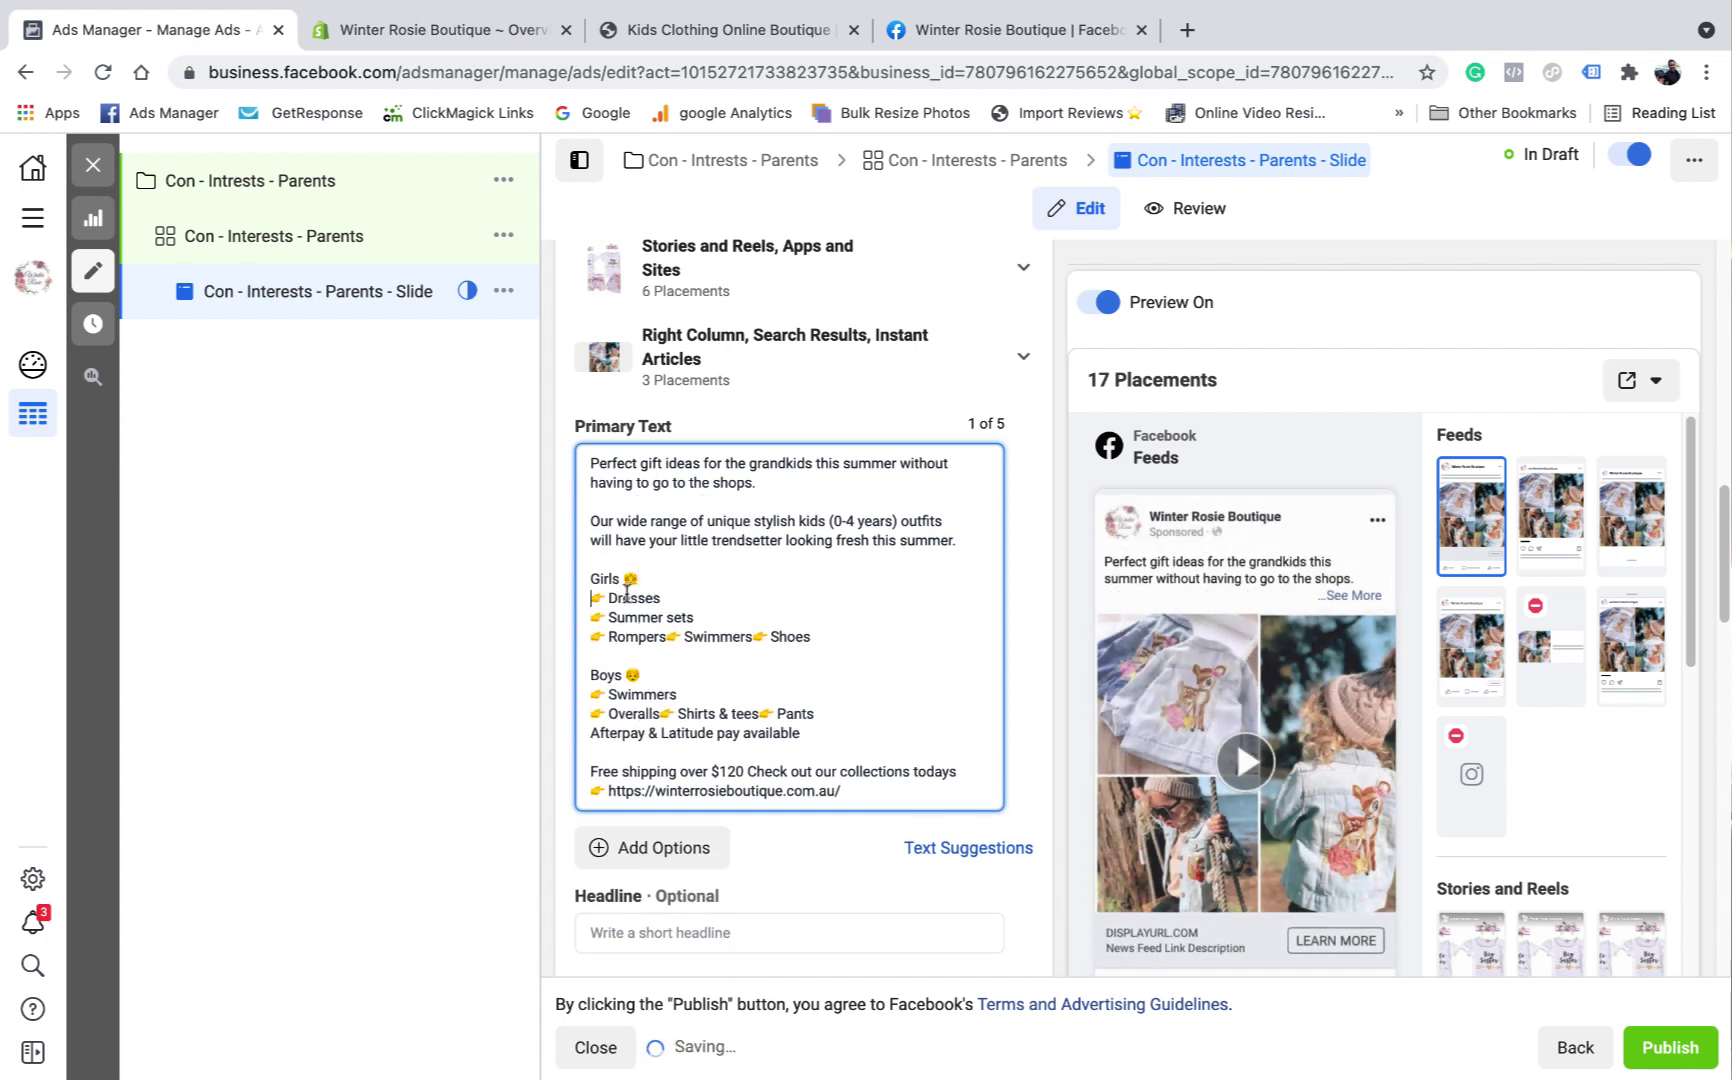
left_click(672, 636)
key("Return")
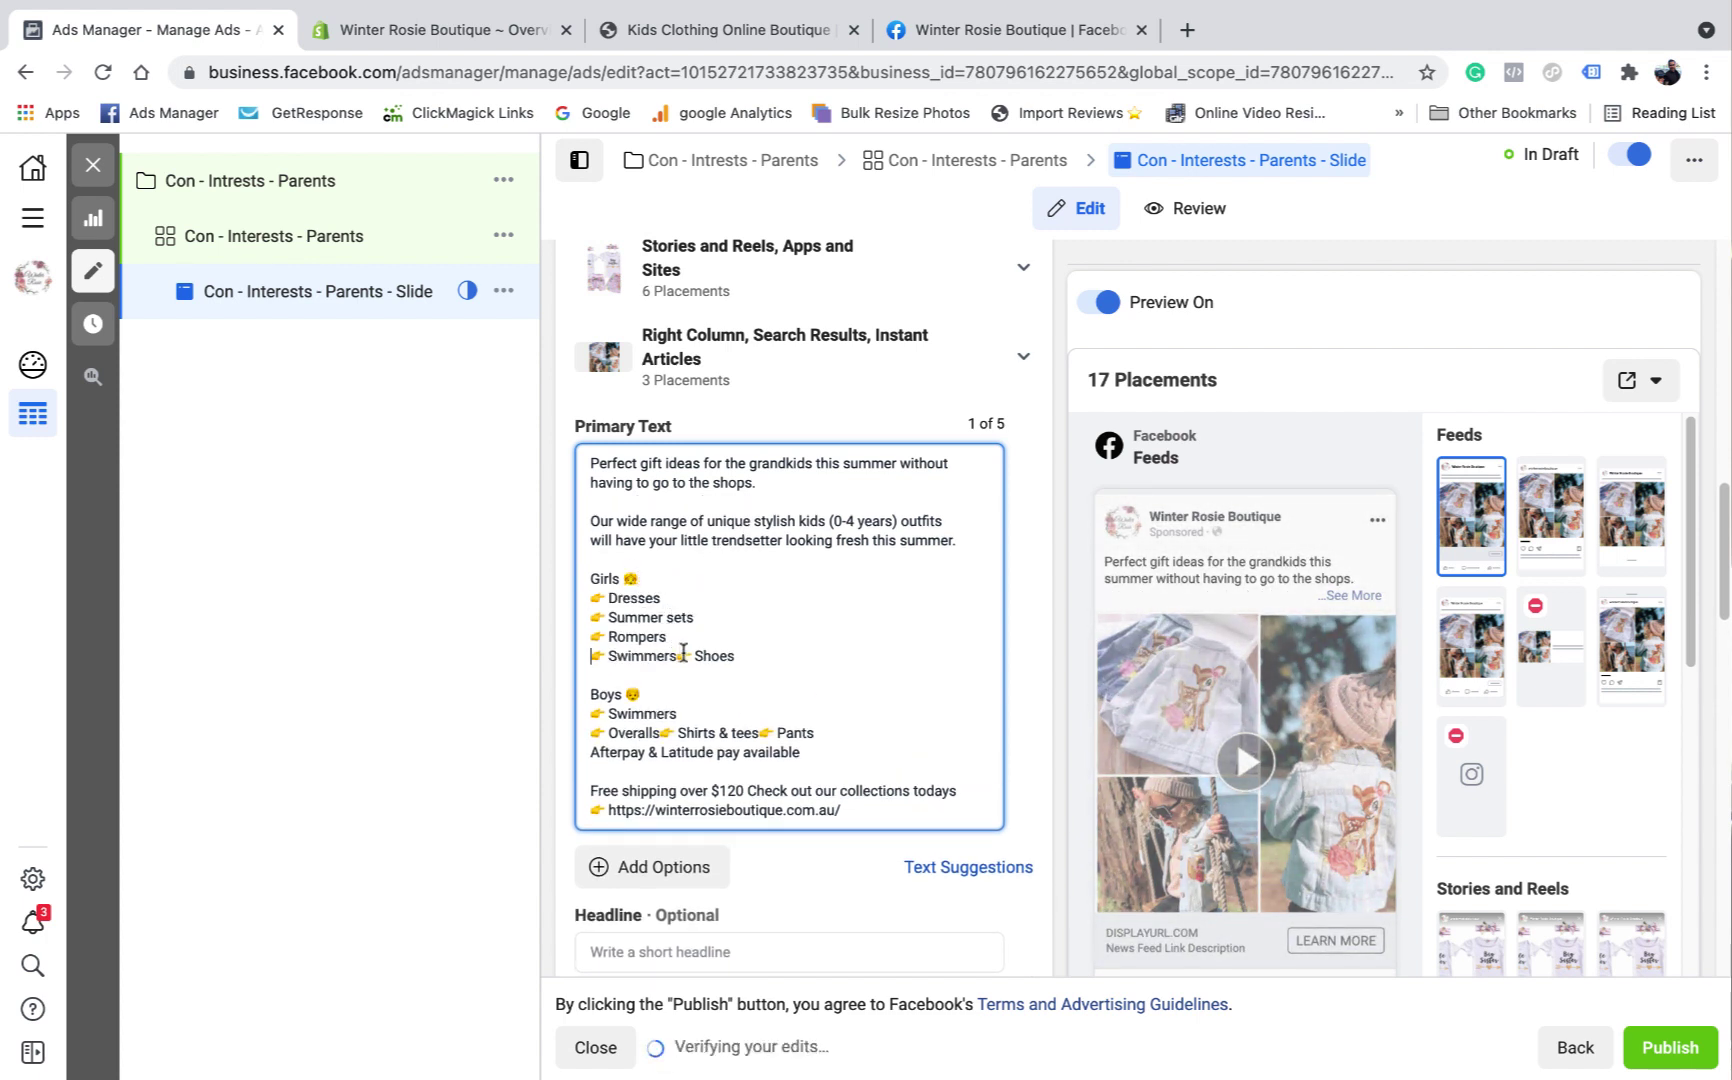
left_click(678, 656)
key("Return")
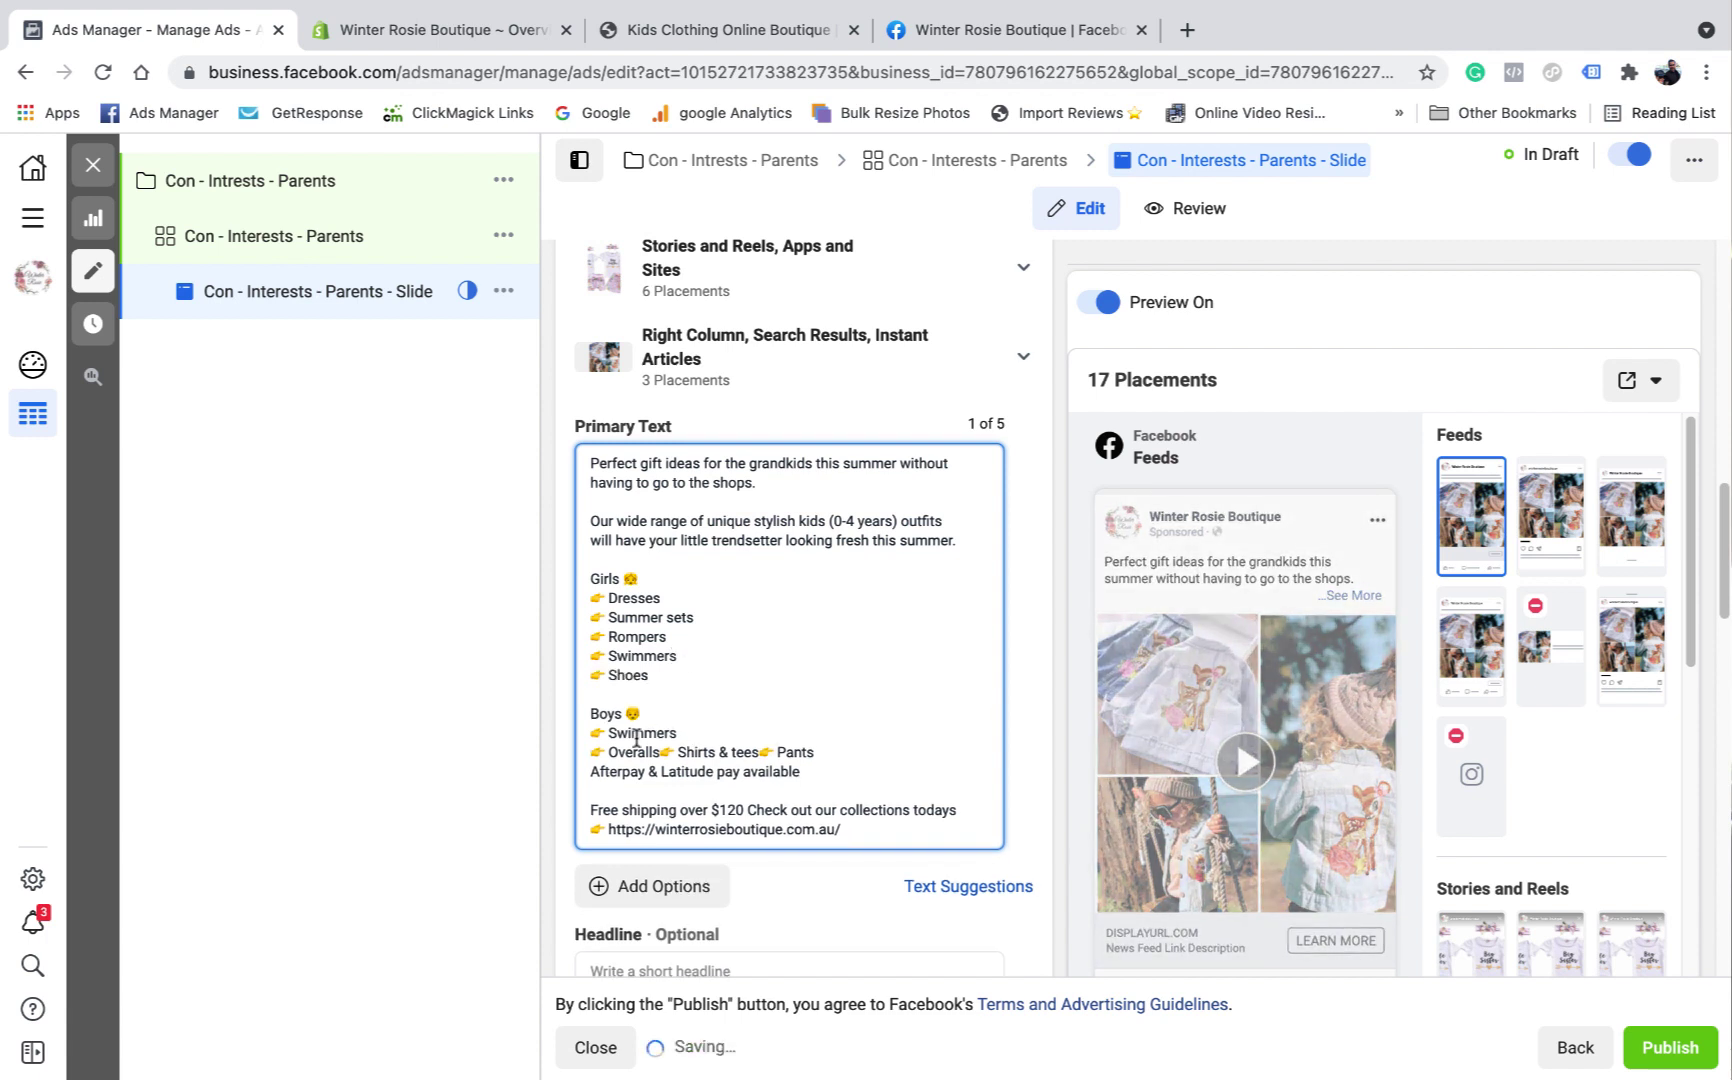
left_click(660, 752)
key("Return")
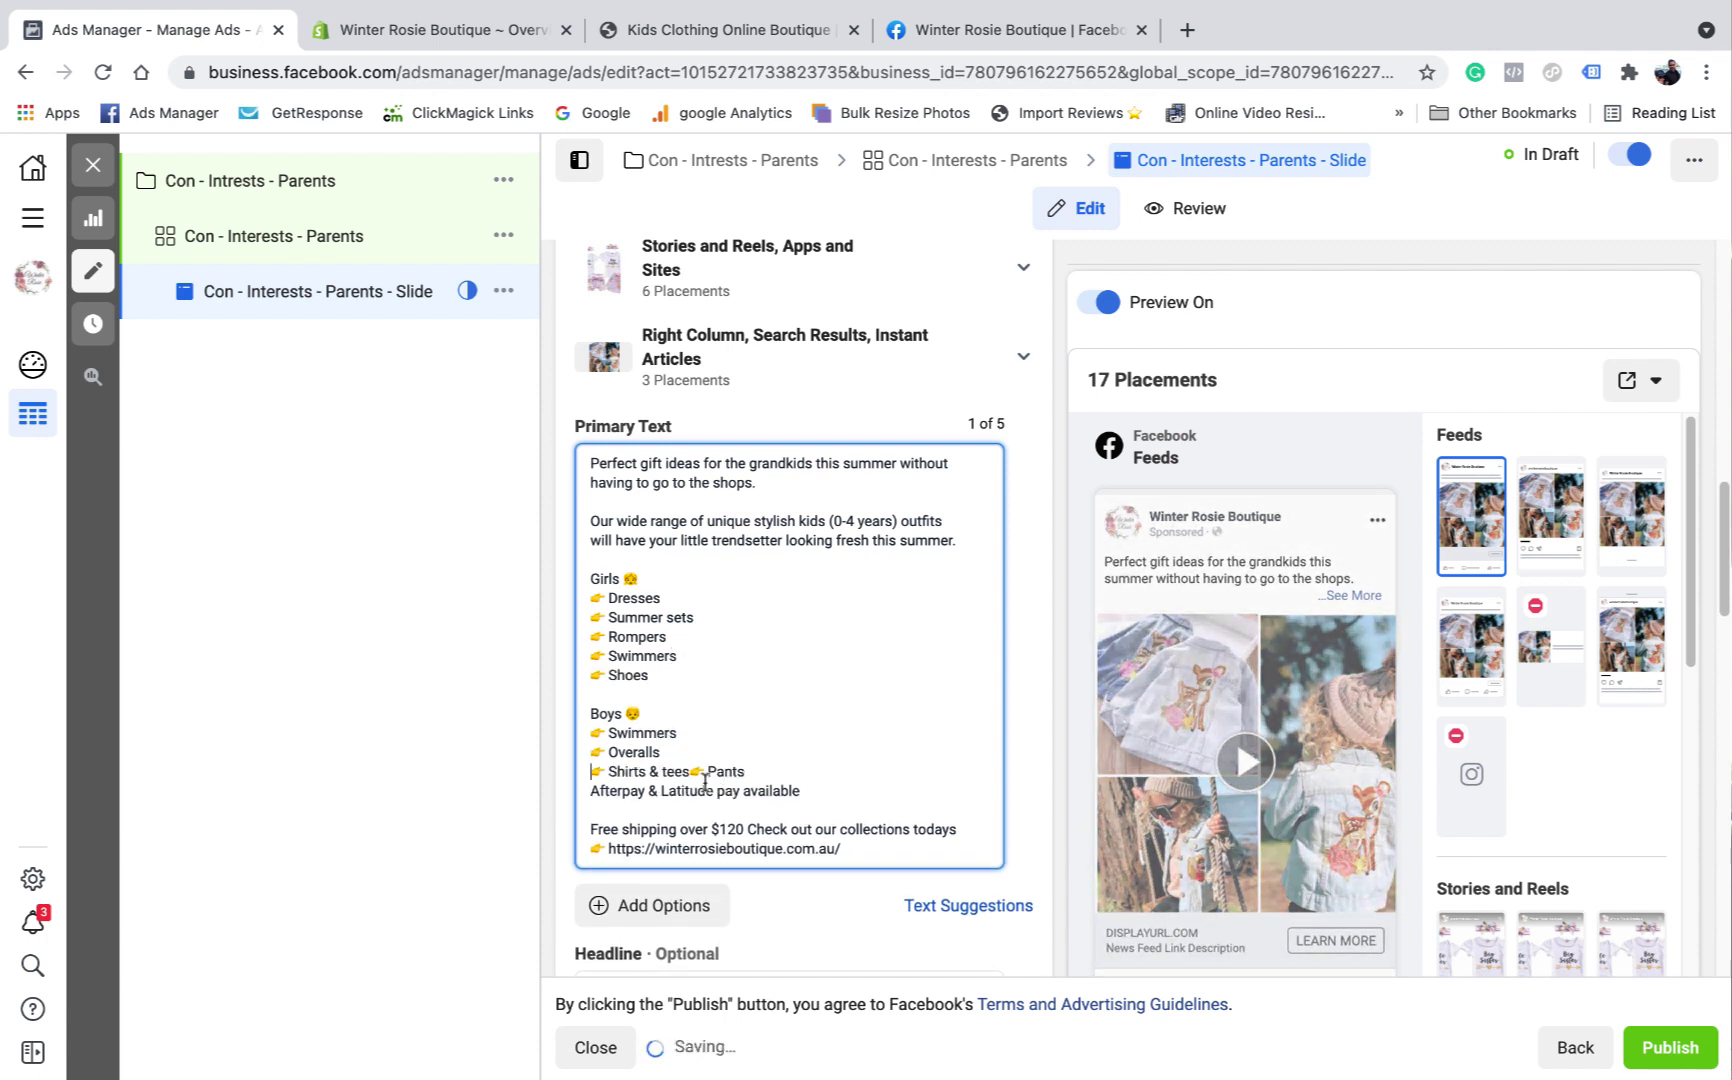
left_click(758, 771)
key("Return")
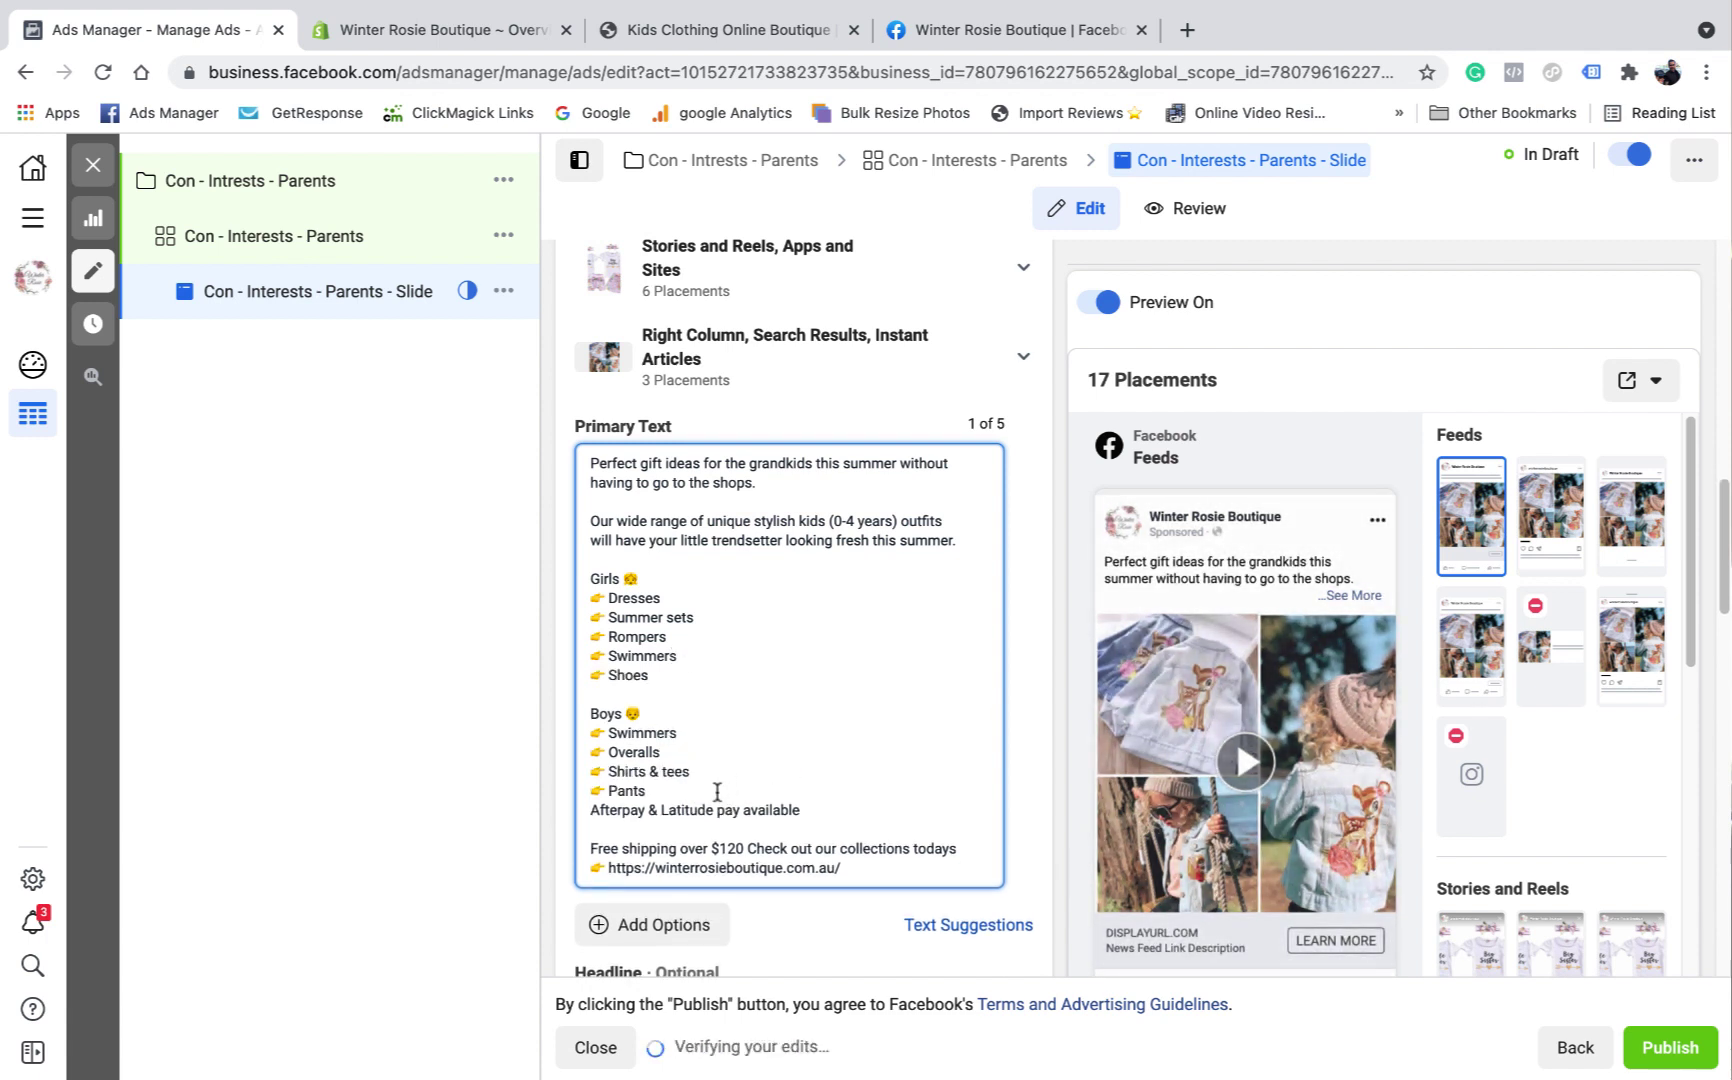
left_click(750, 791)
key("Return")
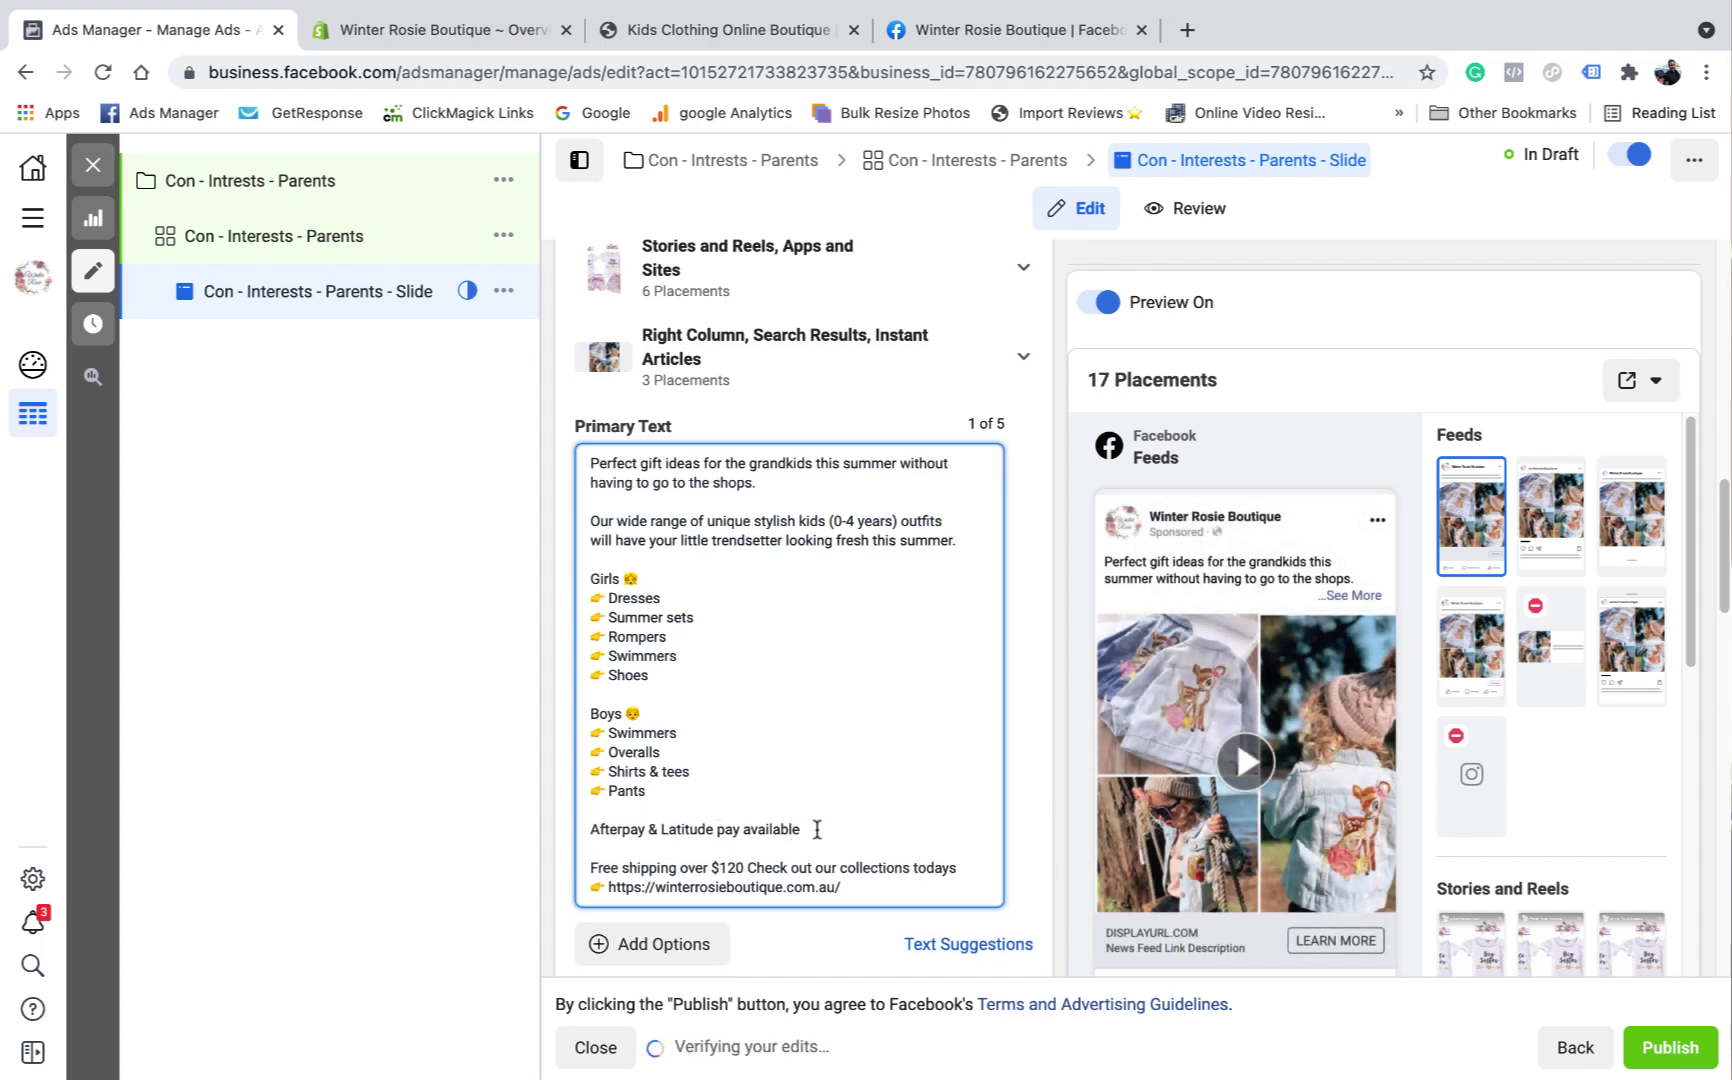
left_click(1028, 483)
scroll(884, 616, "down", 4)
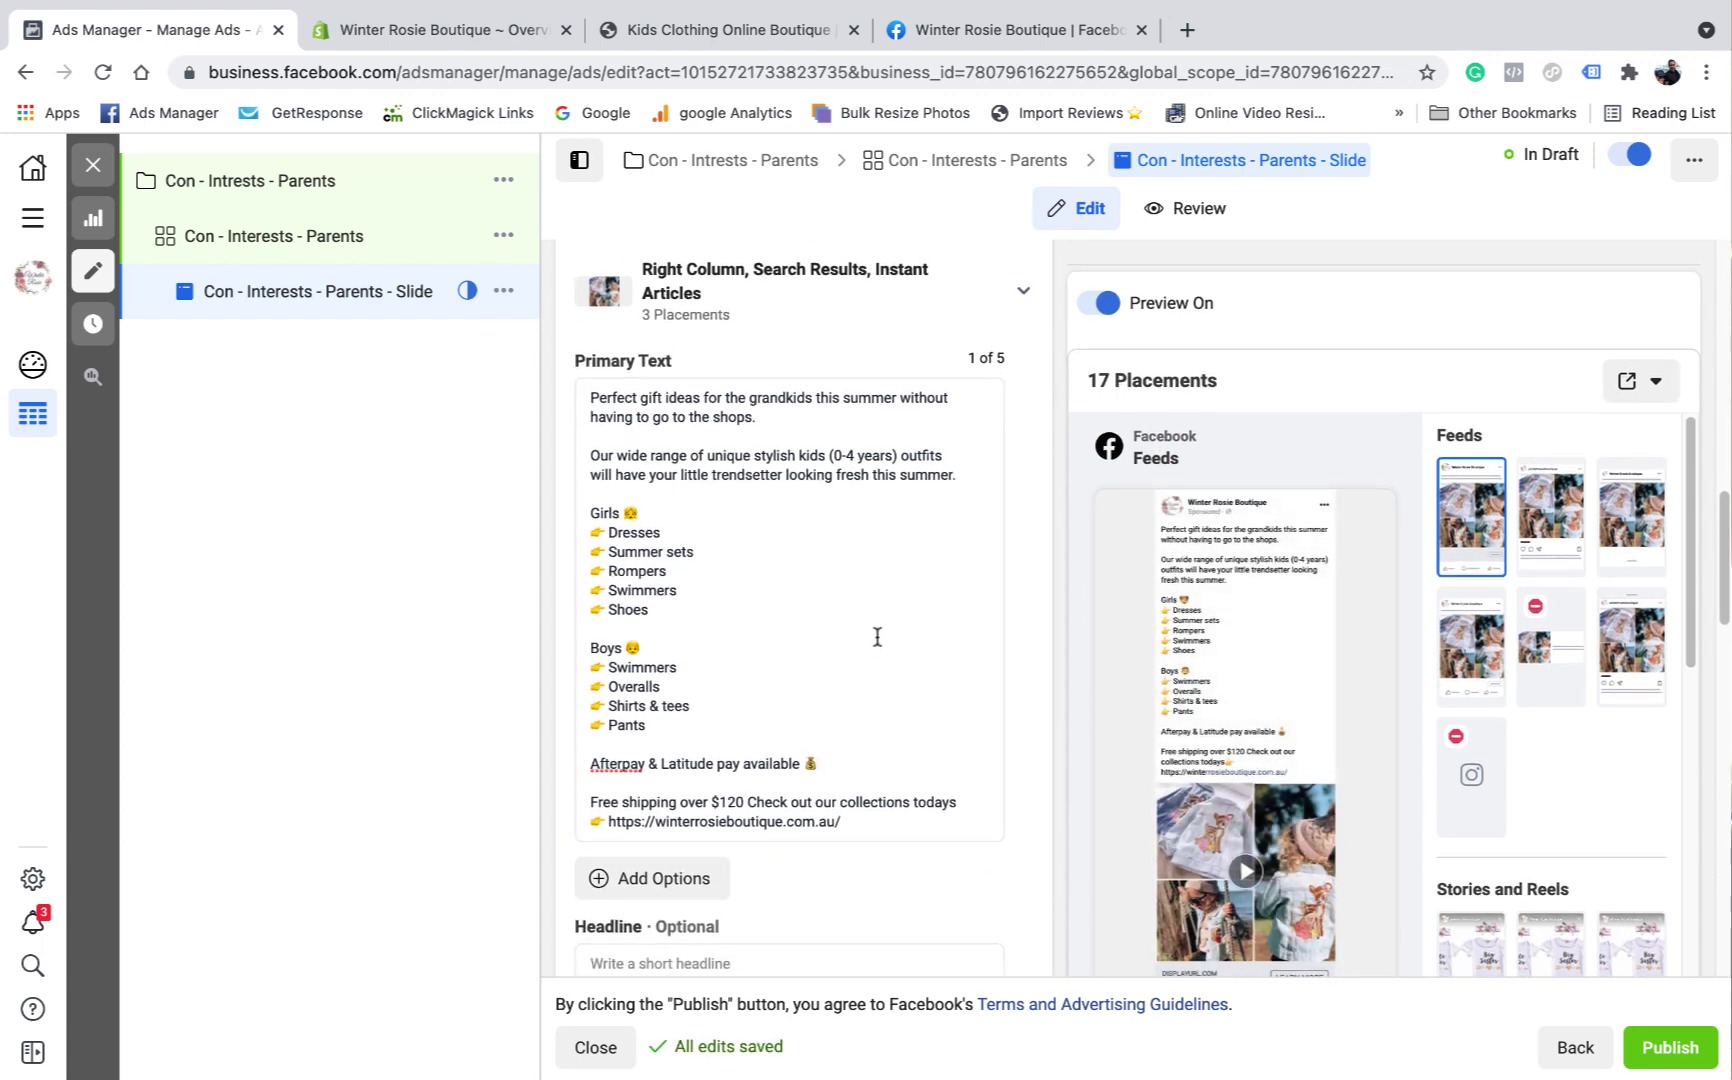
Step: Paste 'Unique Stylish Outfits For Kids' as the ad headline
scroll(870, 618, "down", 3)
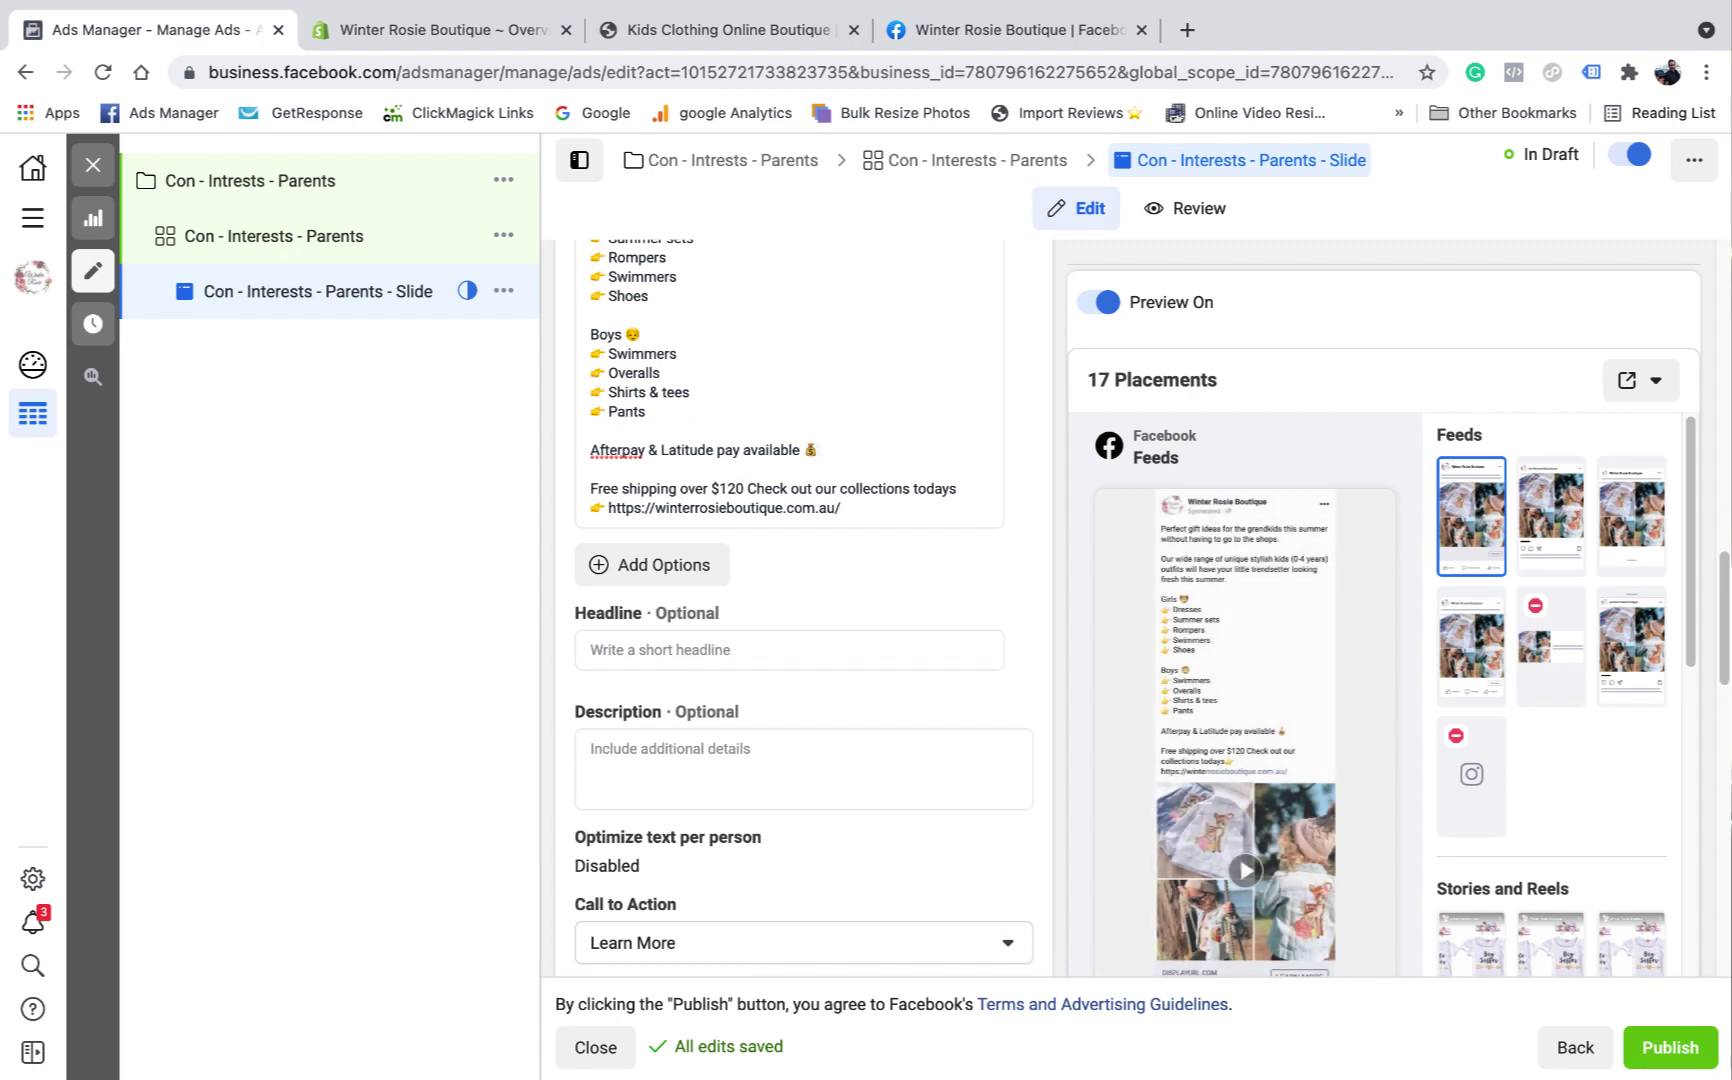
right_click(630, 648)
left_click(687, 817)
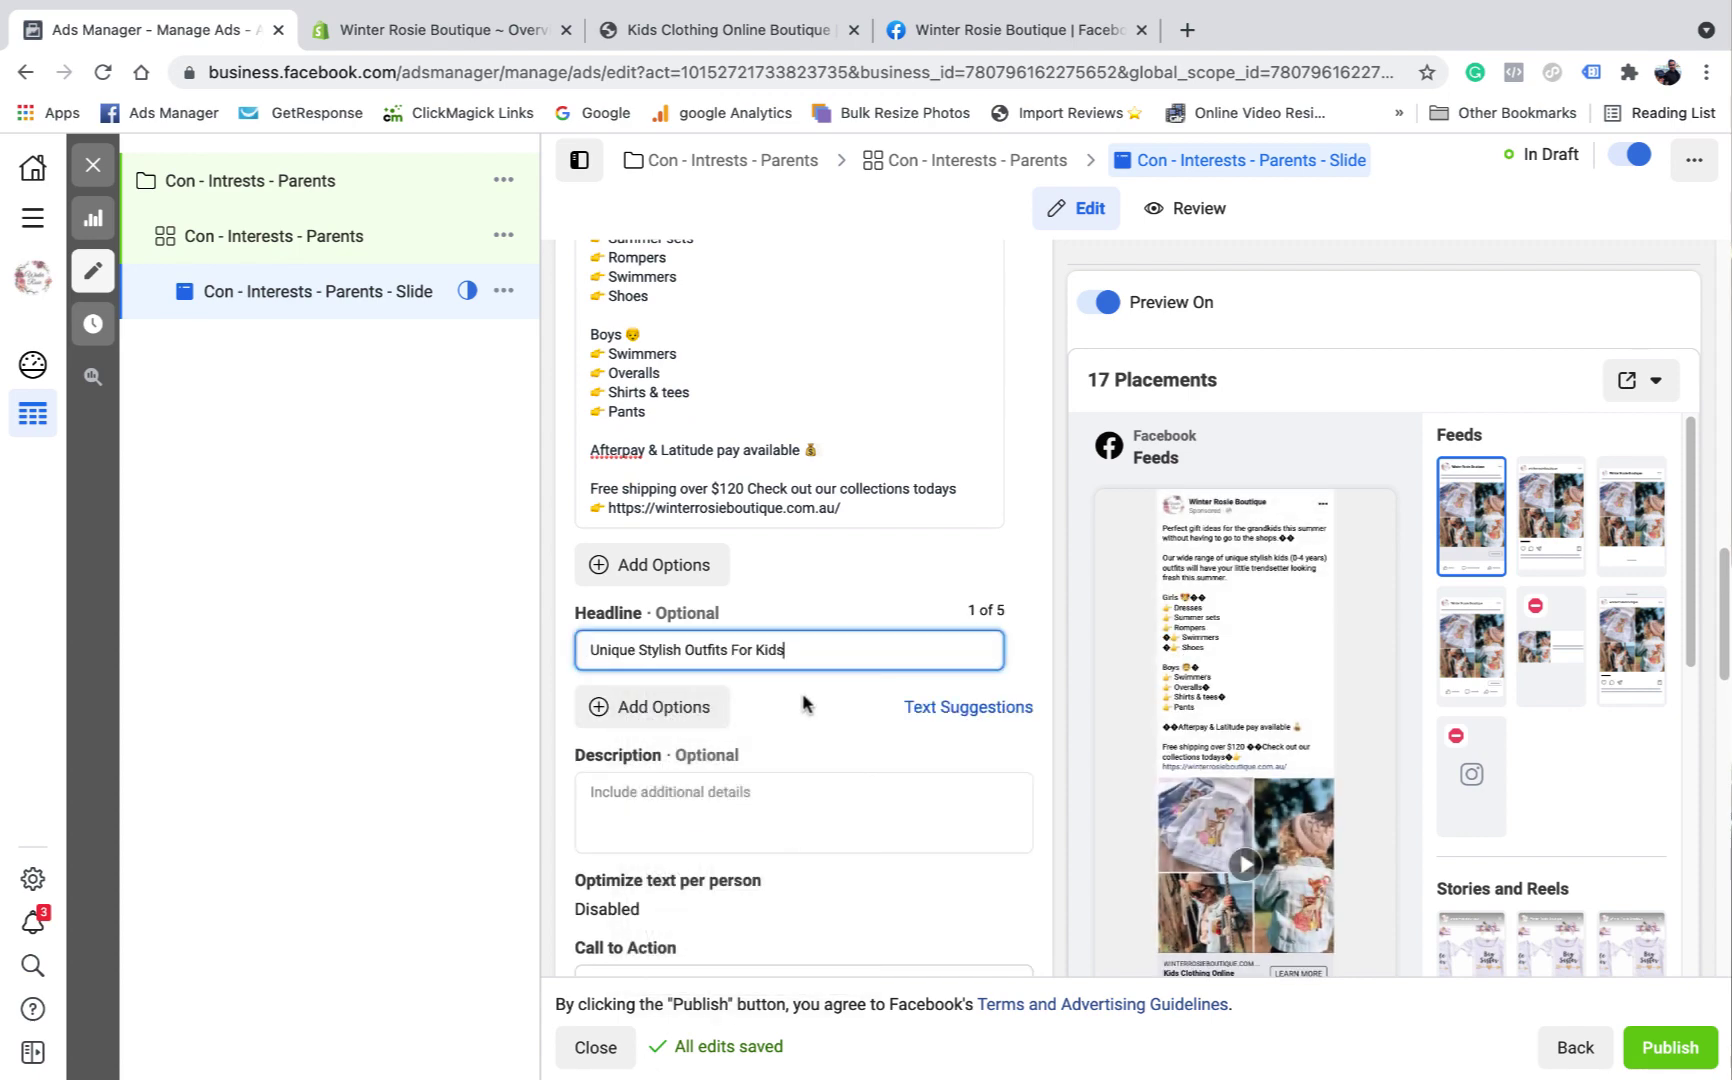
left_click(780, 895)
Step: Set the call to action to Shop Now
scroll(796, 874, "down", 4)
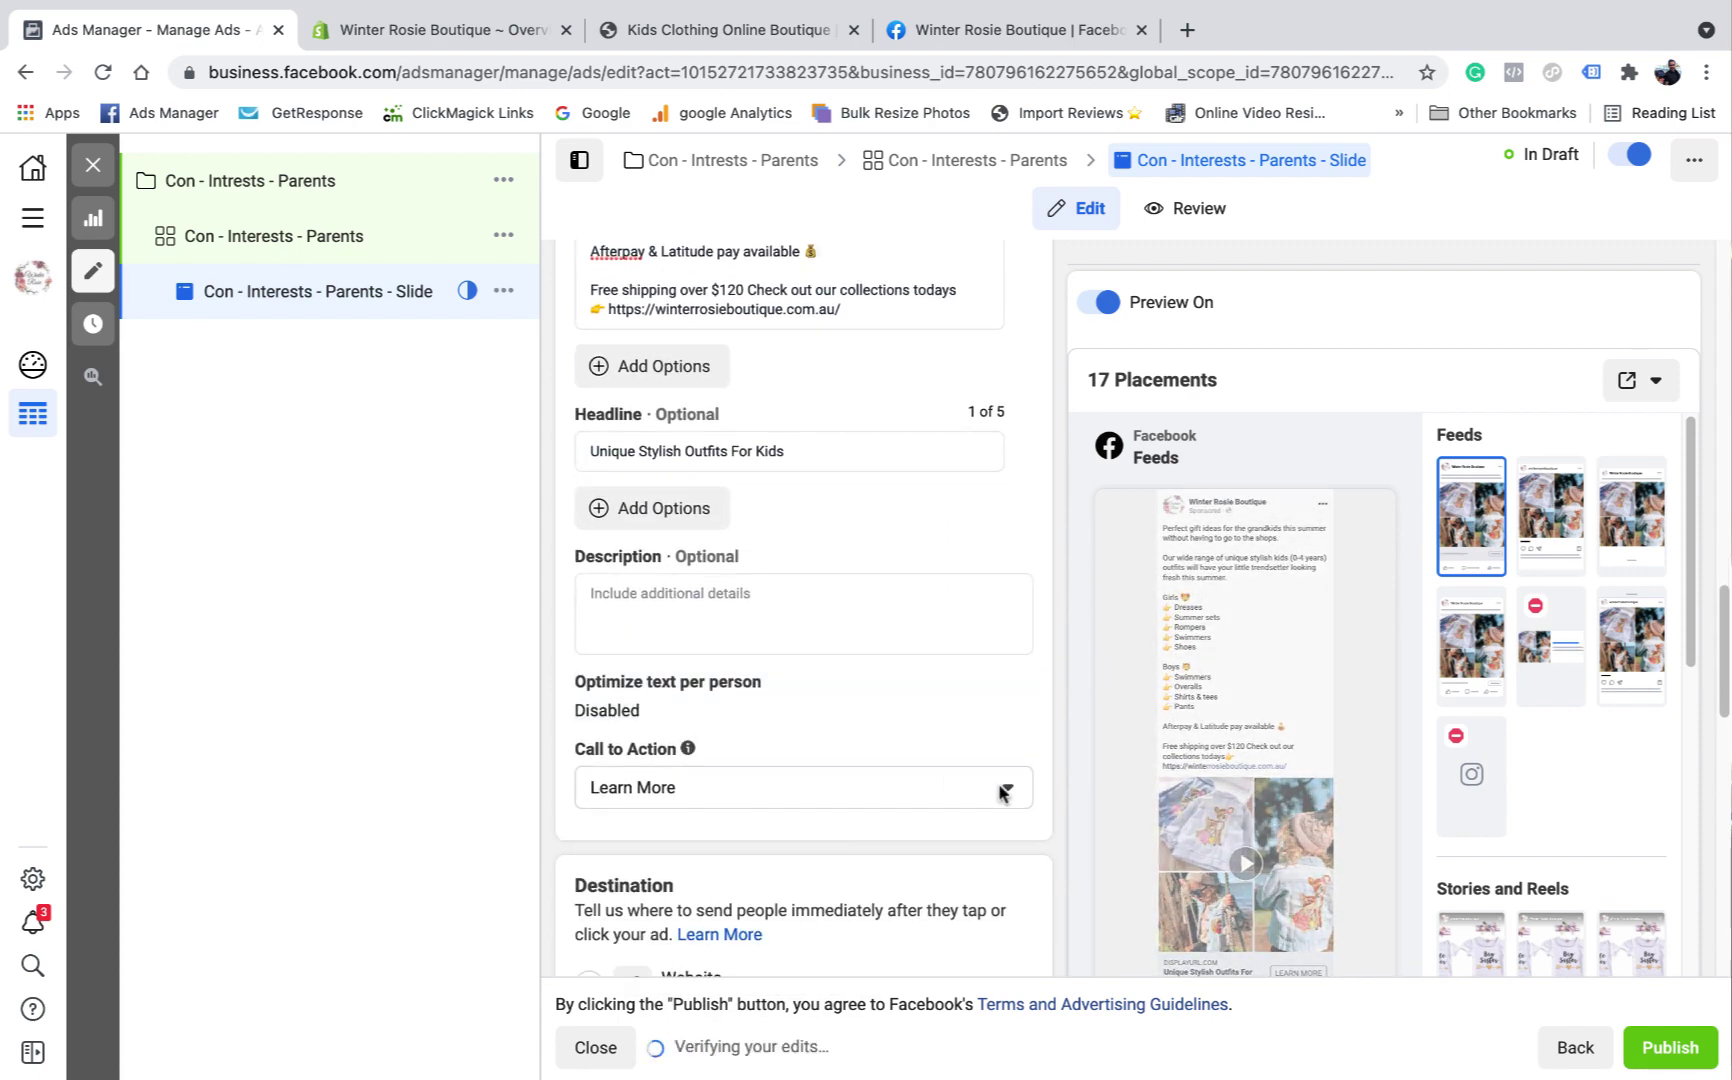
left_click(1003, 793)
scroll(773, 696, "down", 3)
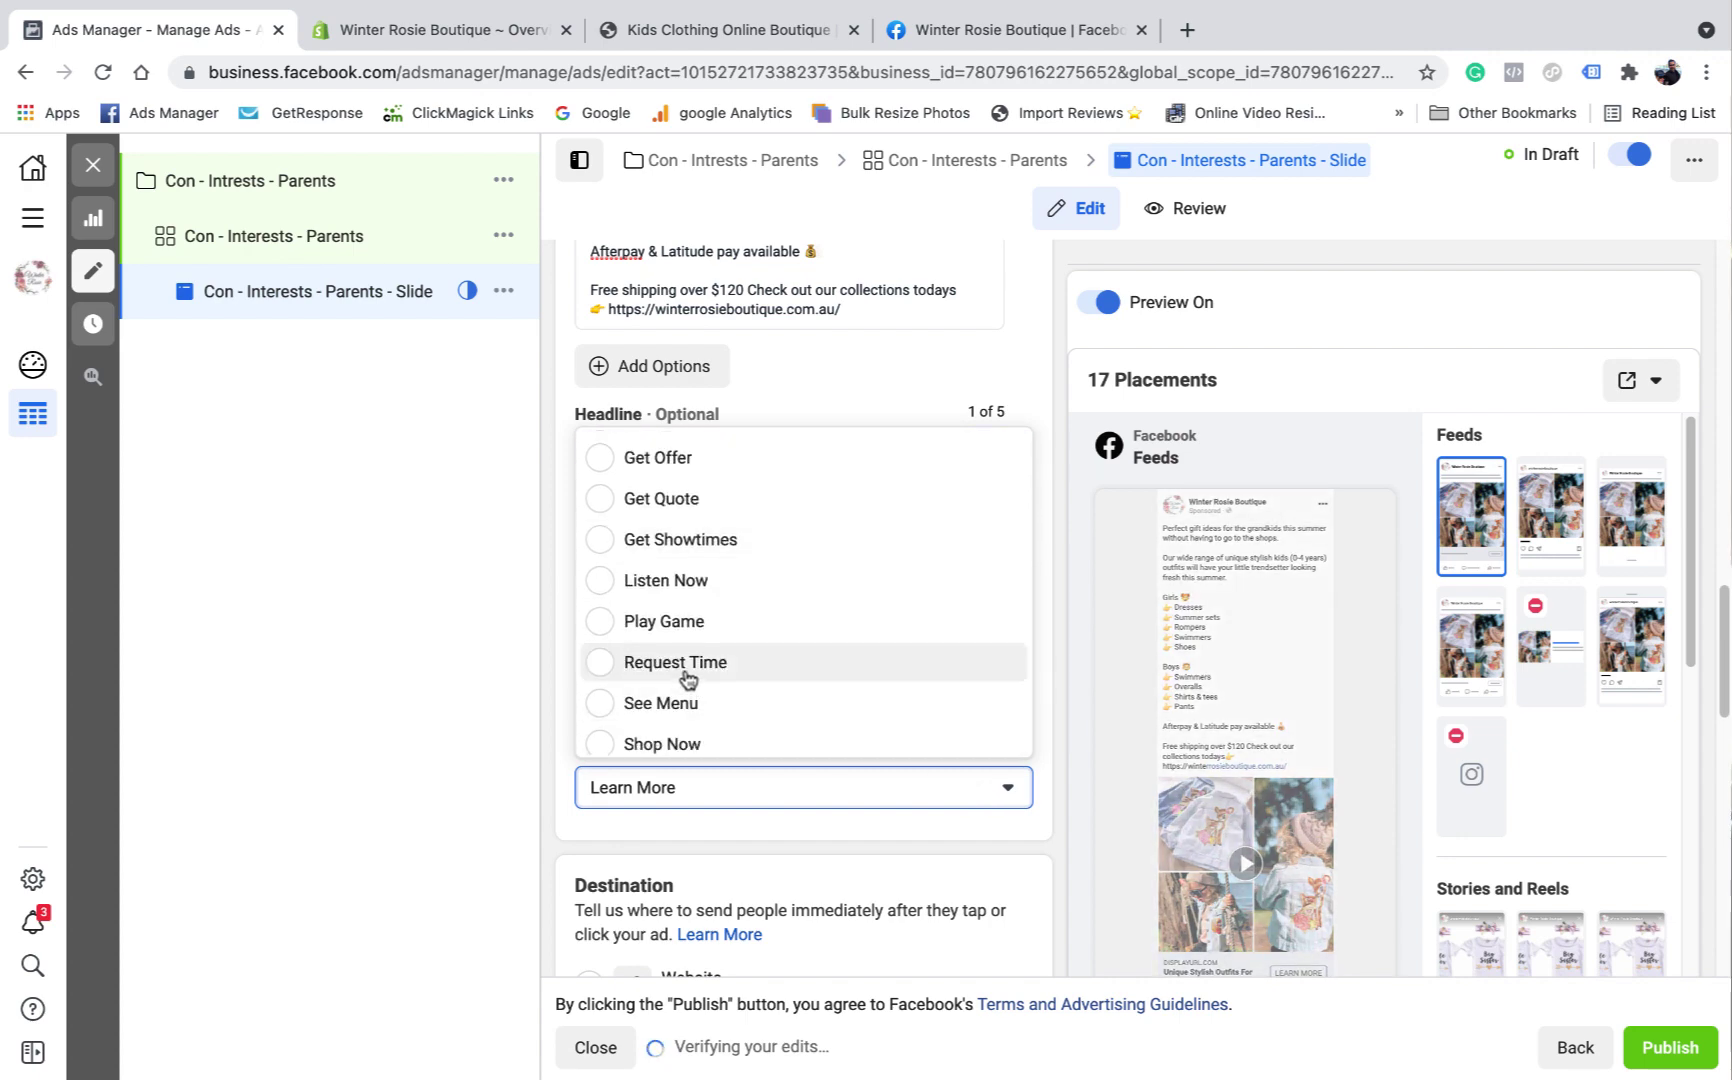
left_click(662, 744)
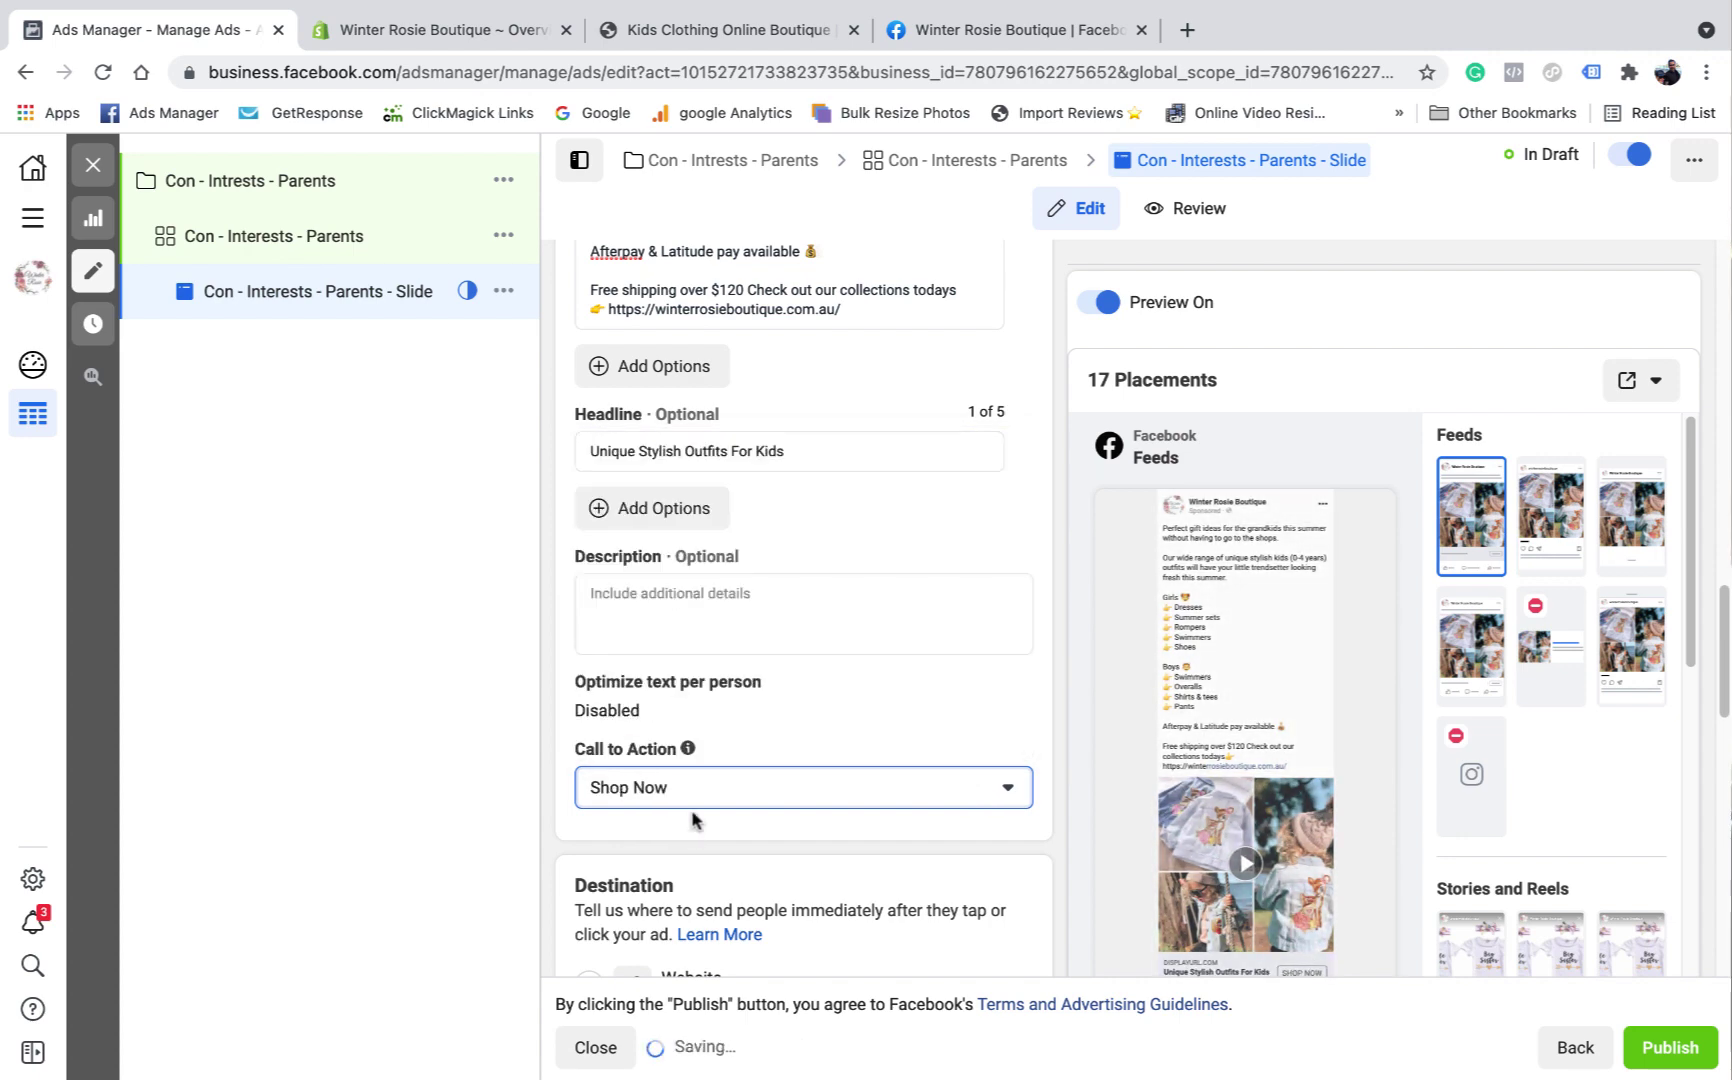
Step: Append ' >>' to the end of the headline
scroll(800, 690, "up", 2)
left_click(809, 667)
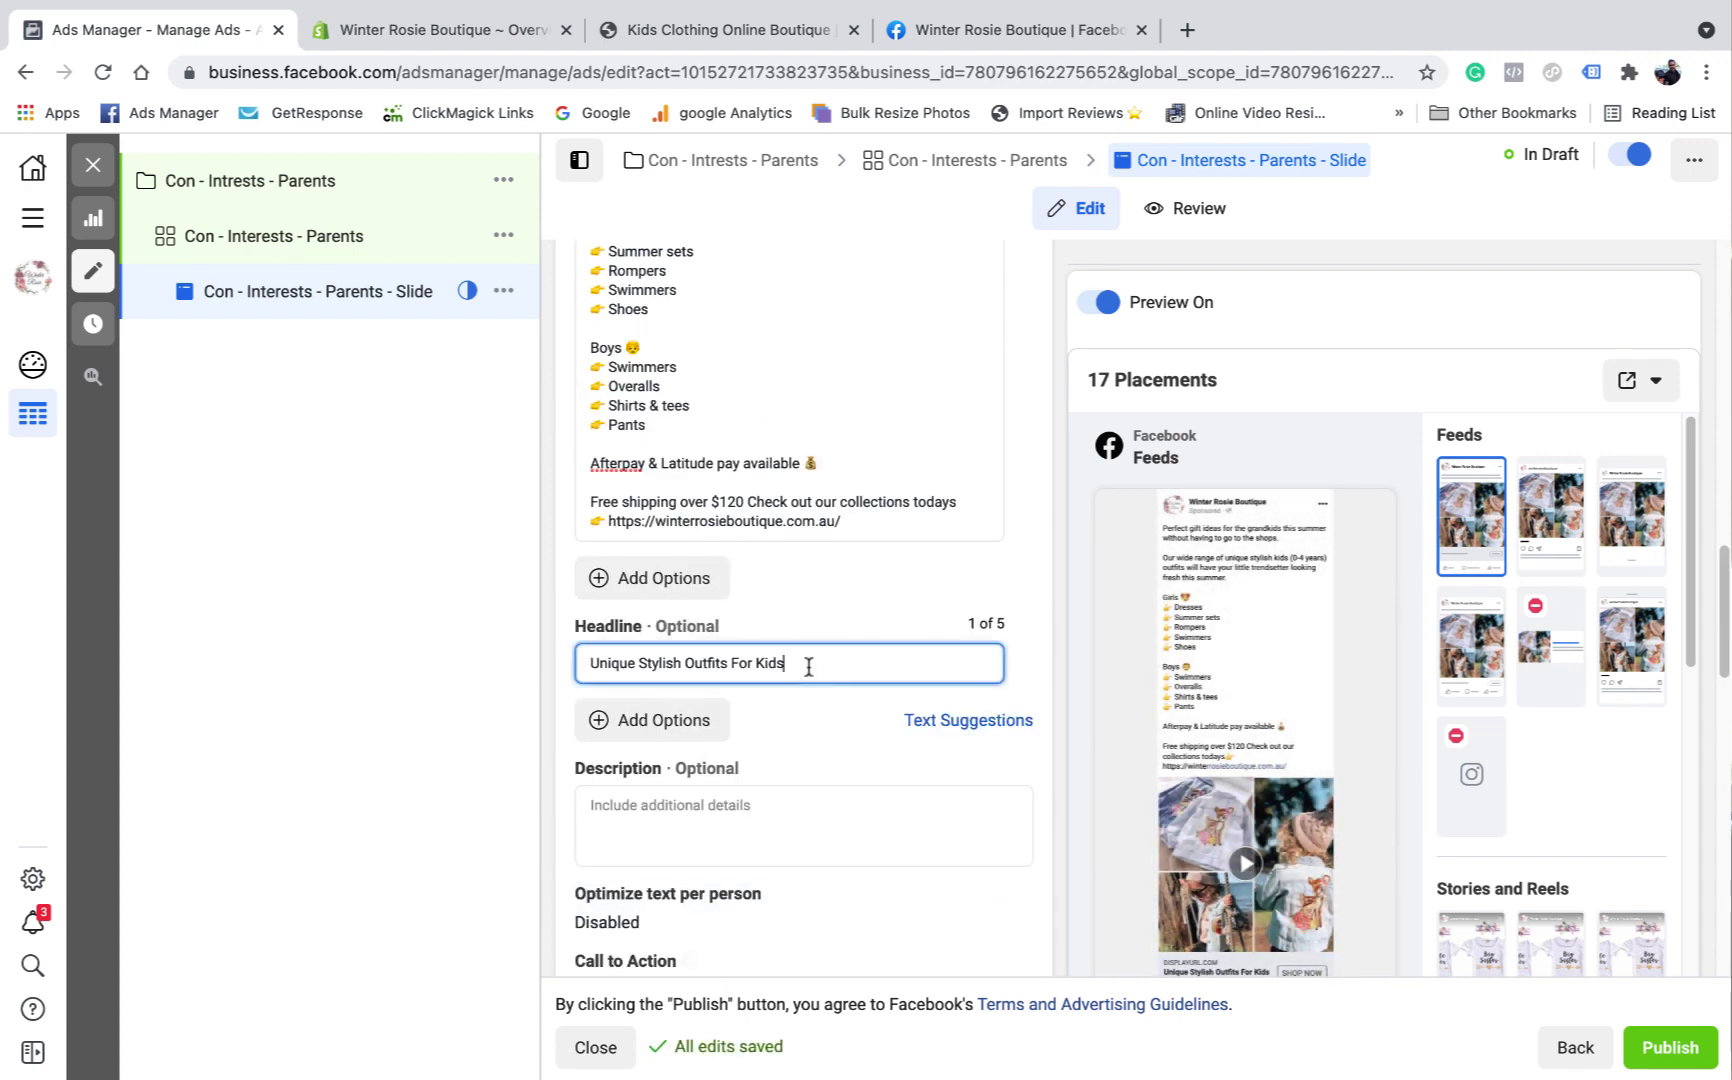
type(">>")
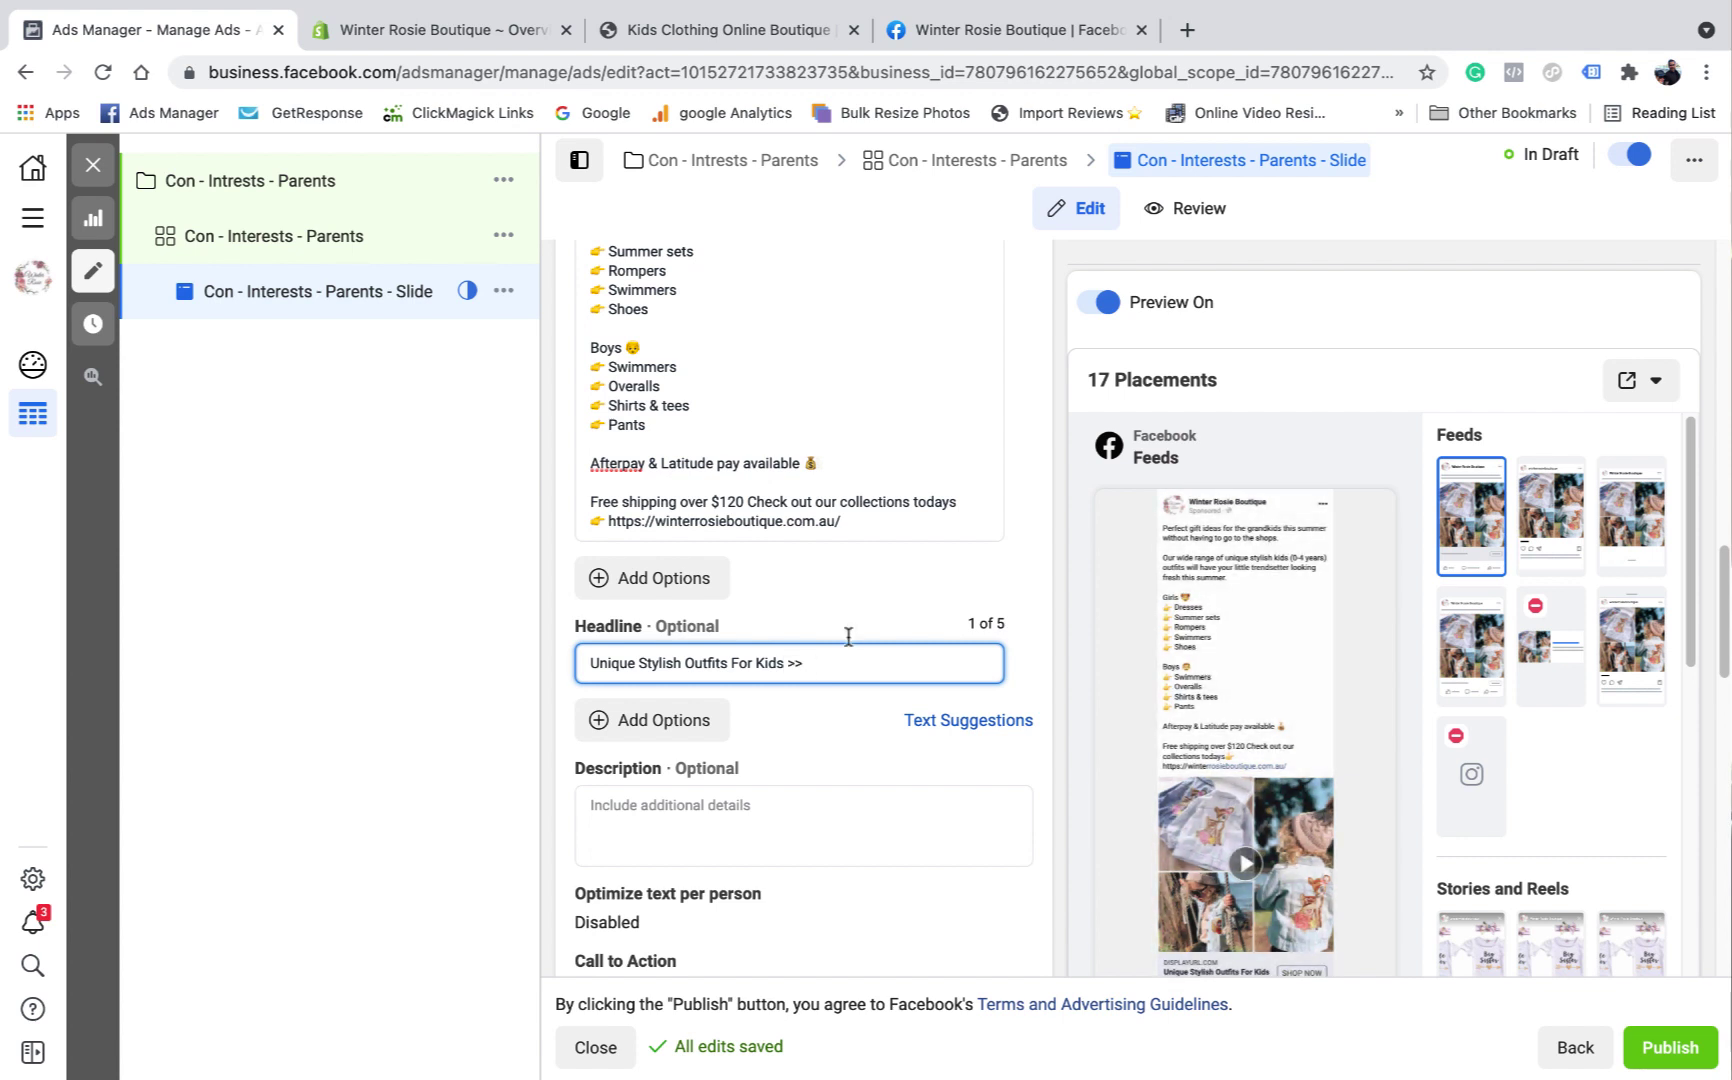
left_click(1208, 790)
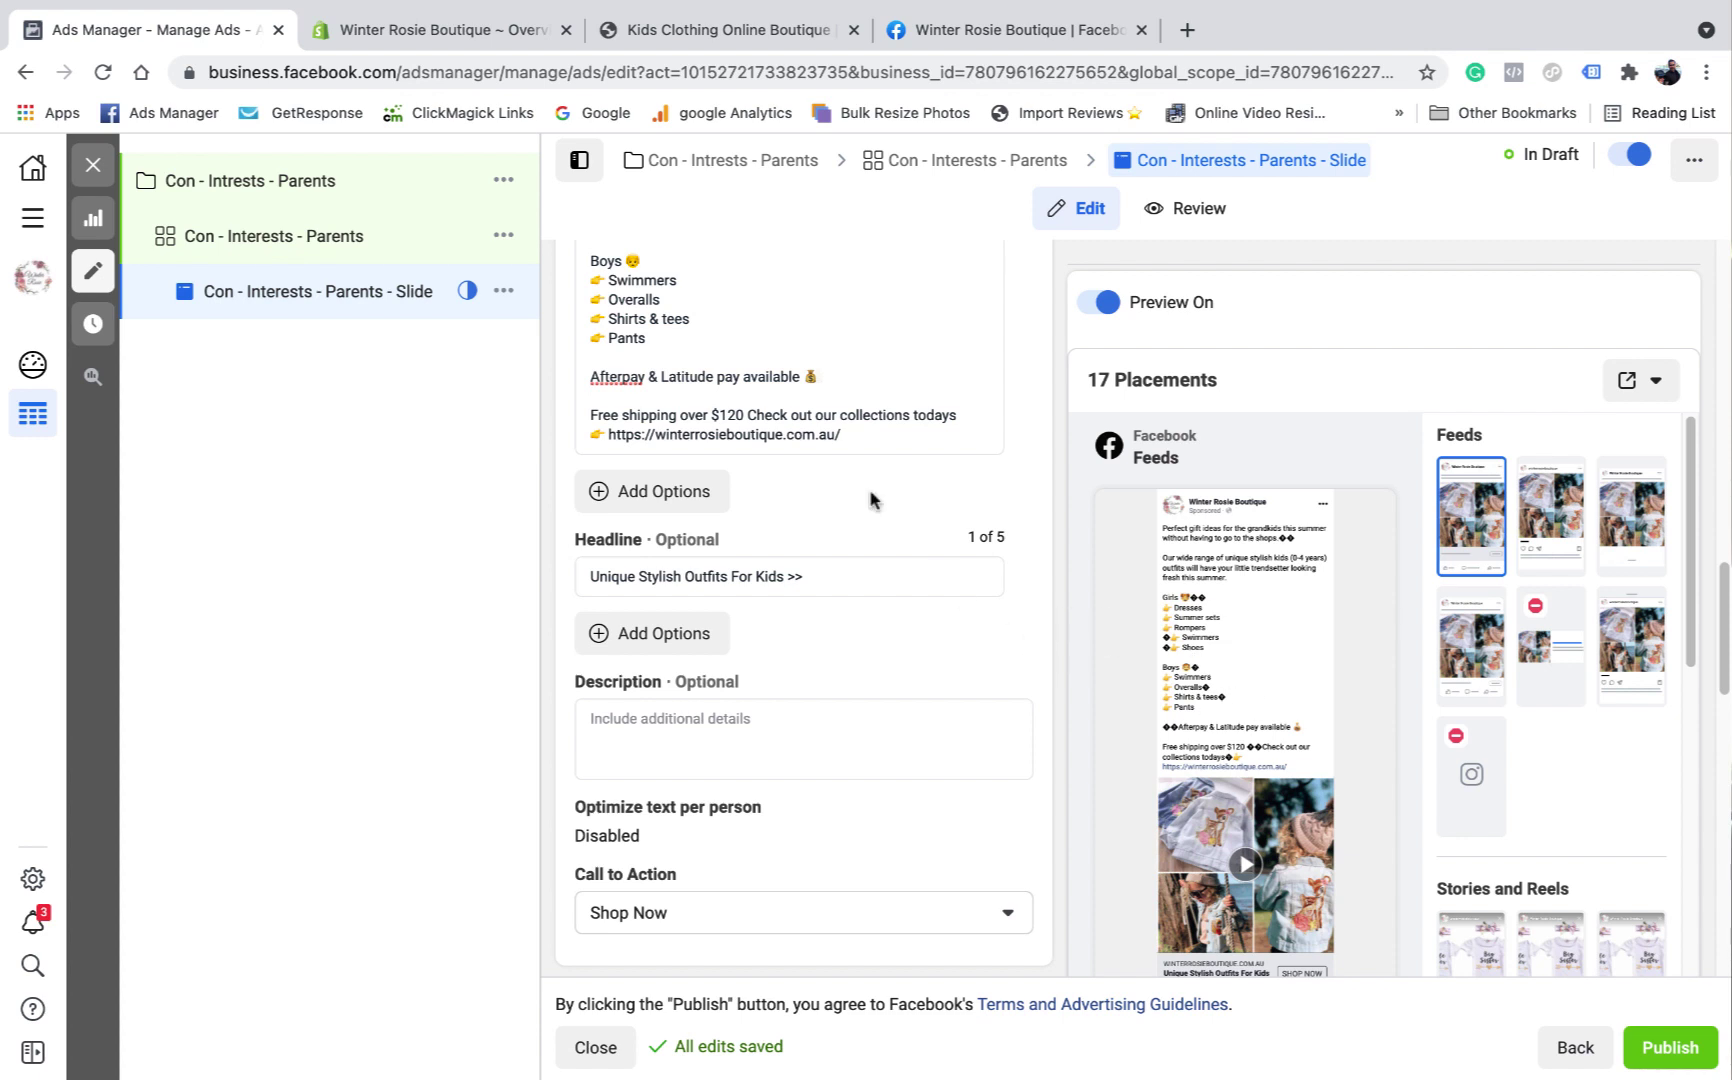
Step: Remove garbled characters, the blank line above Afterpay and the broken emoji after Girls
left_click(593, 437)
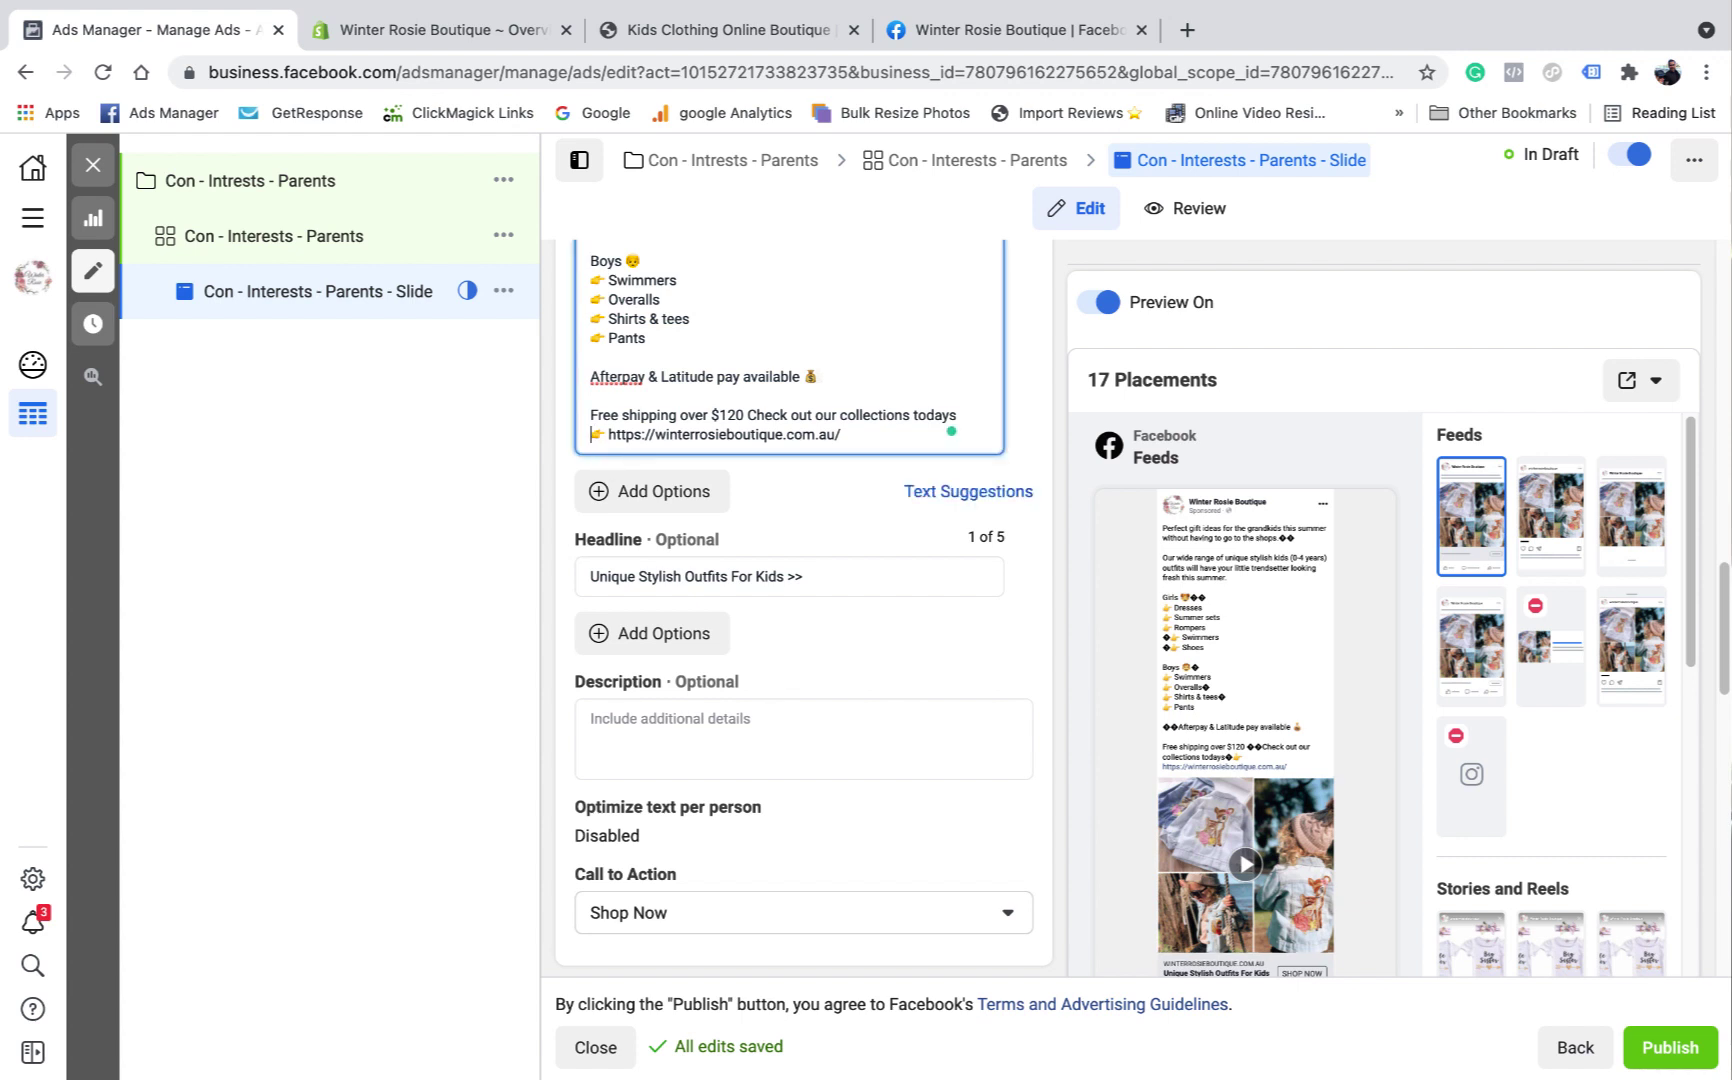
key("BackSpace")
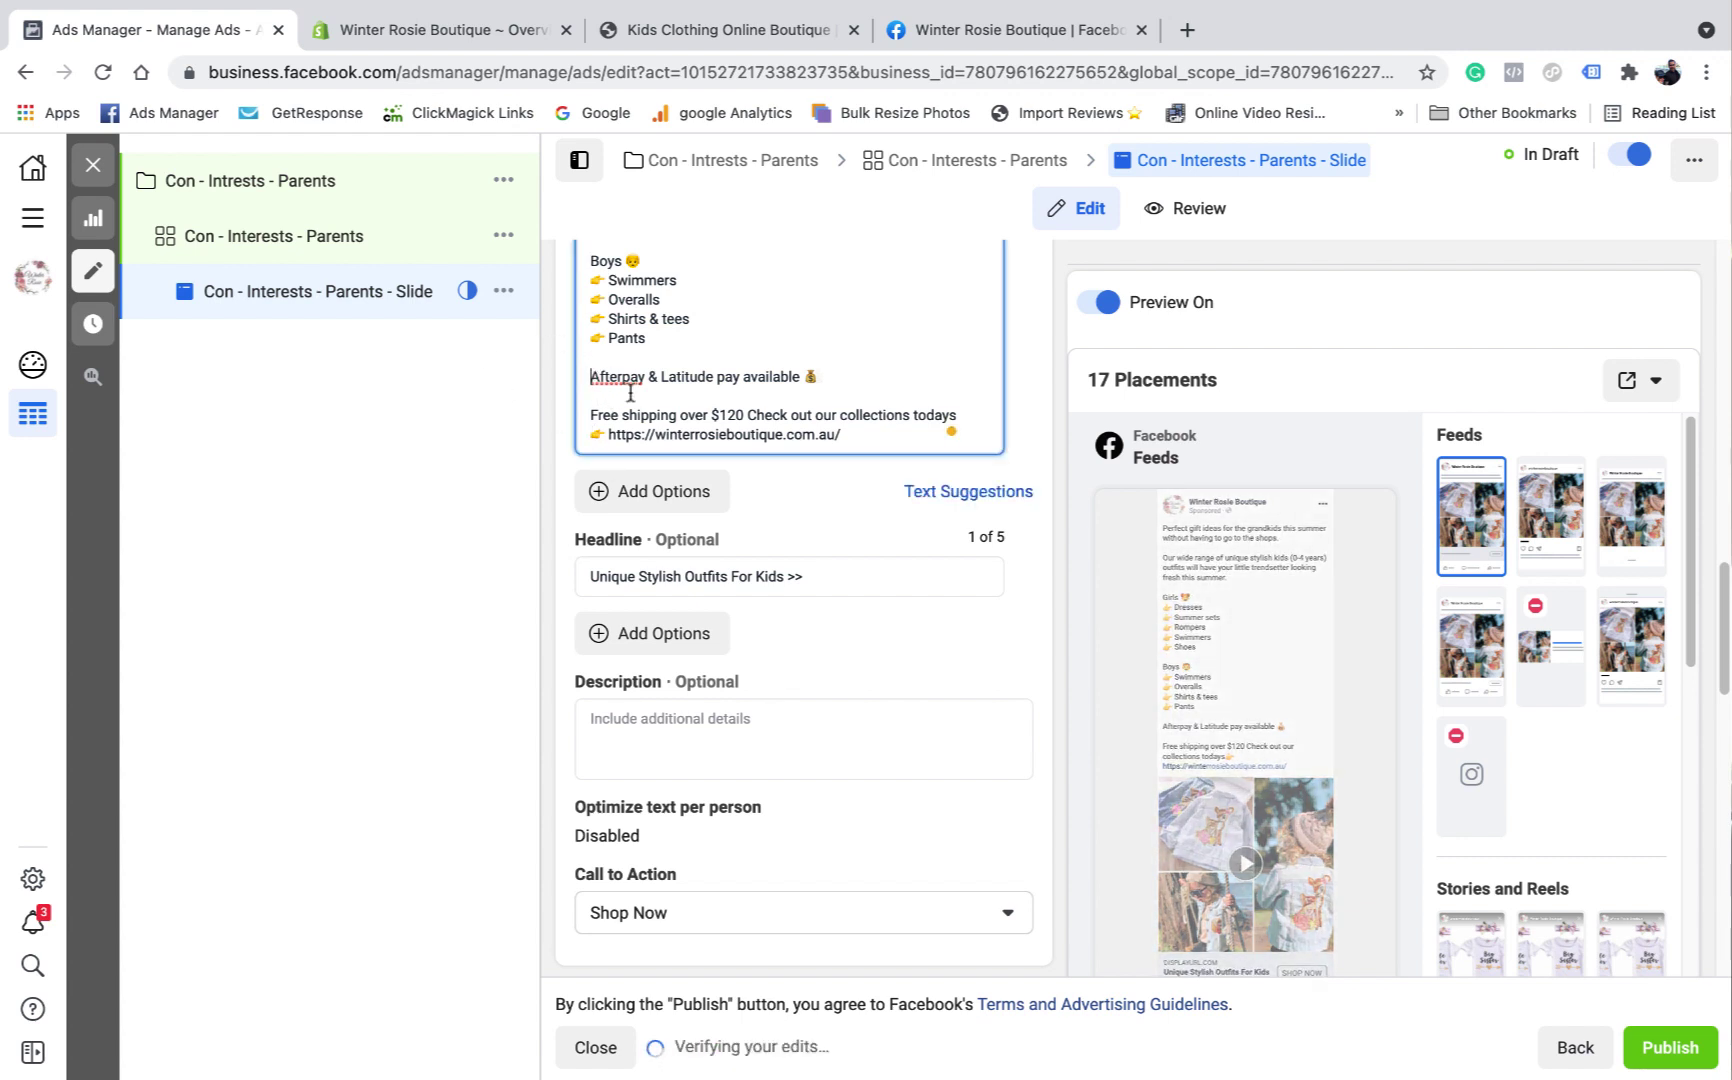
key("BackSpace")
scroll(661, 735, "up", 6)
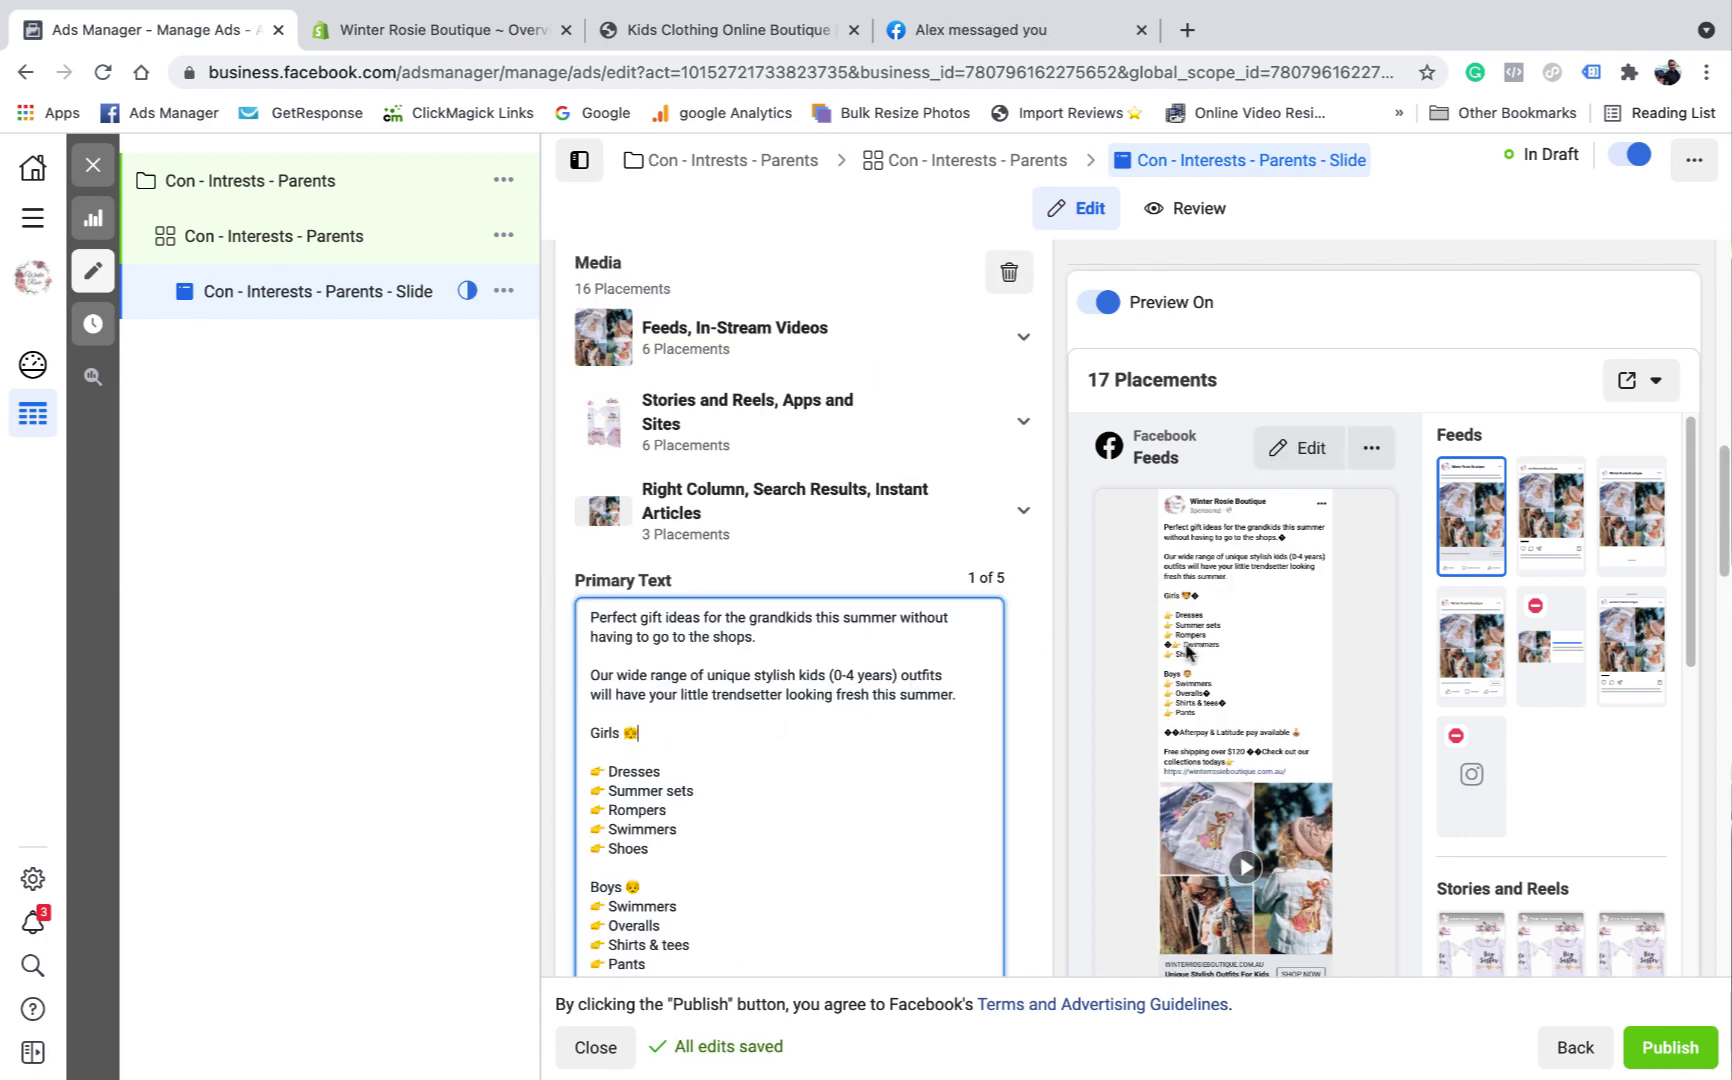
left_click(688, 736)
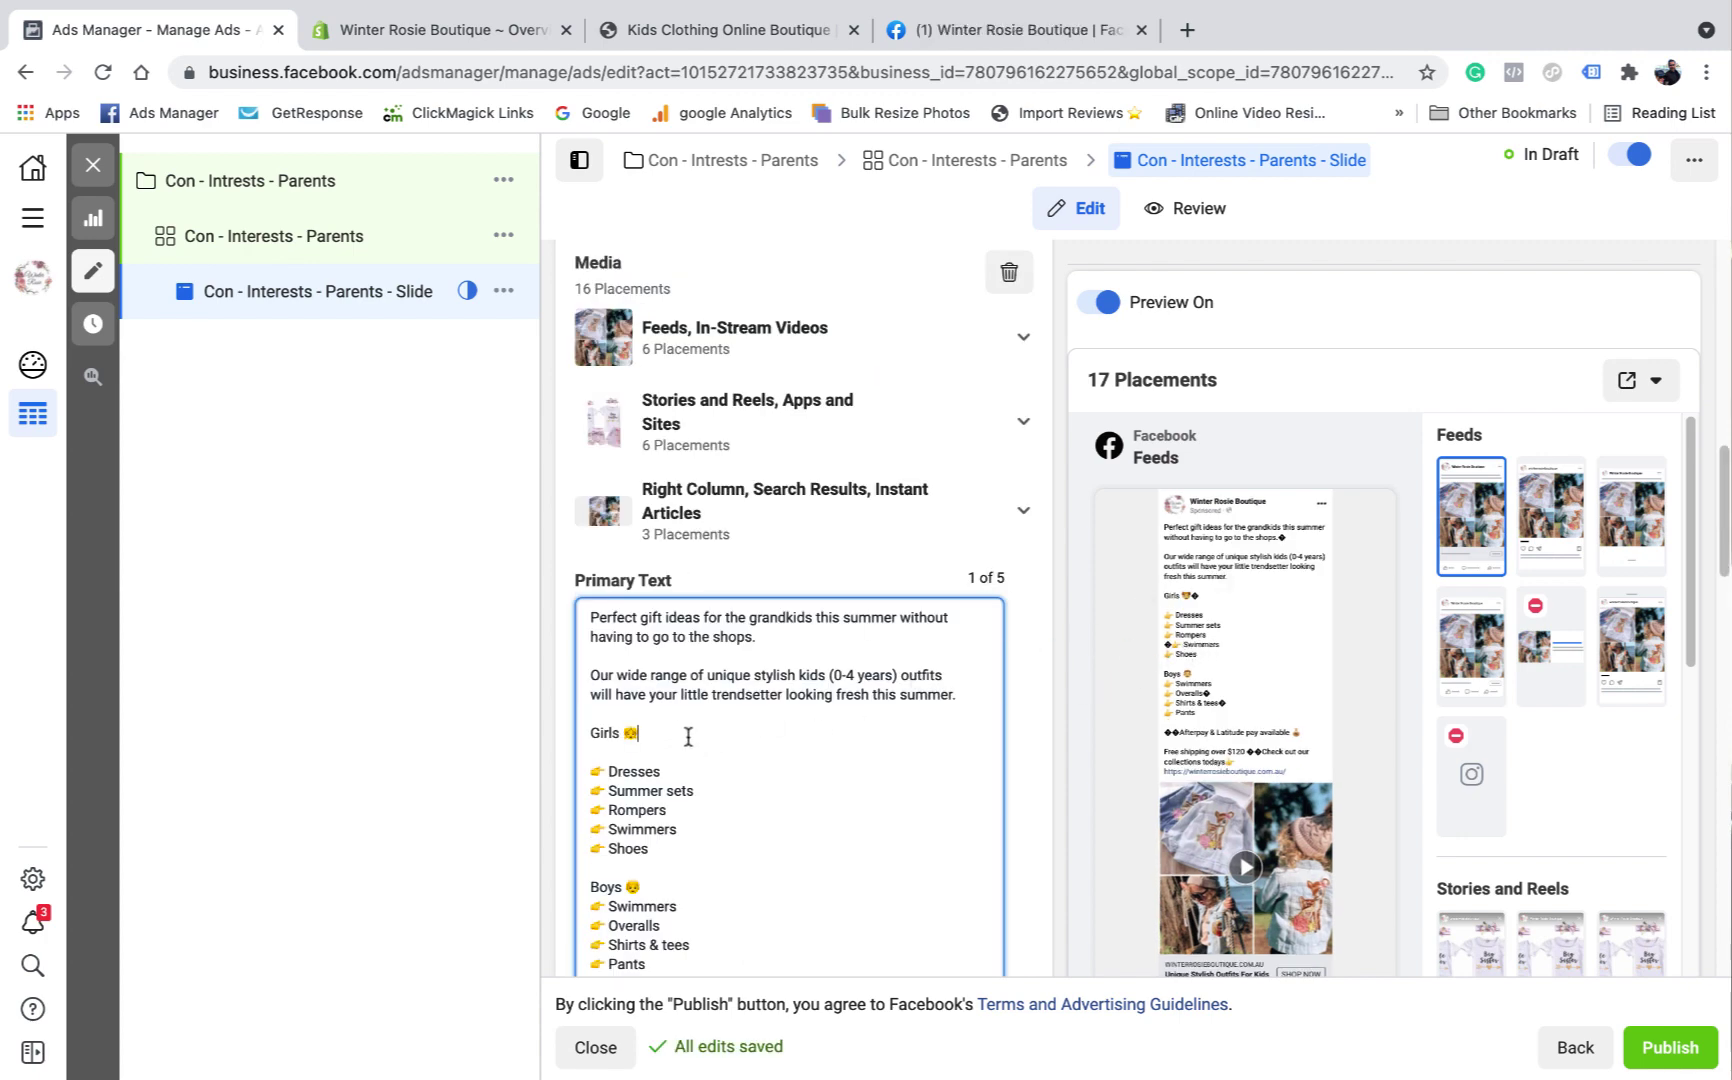
key("BackSpace")
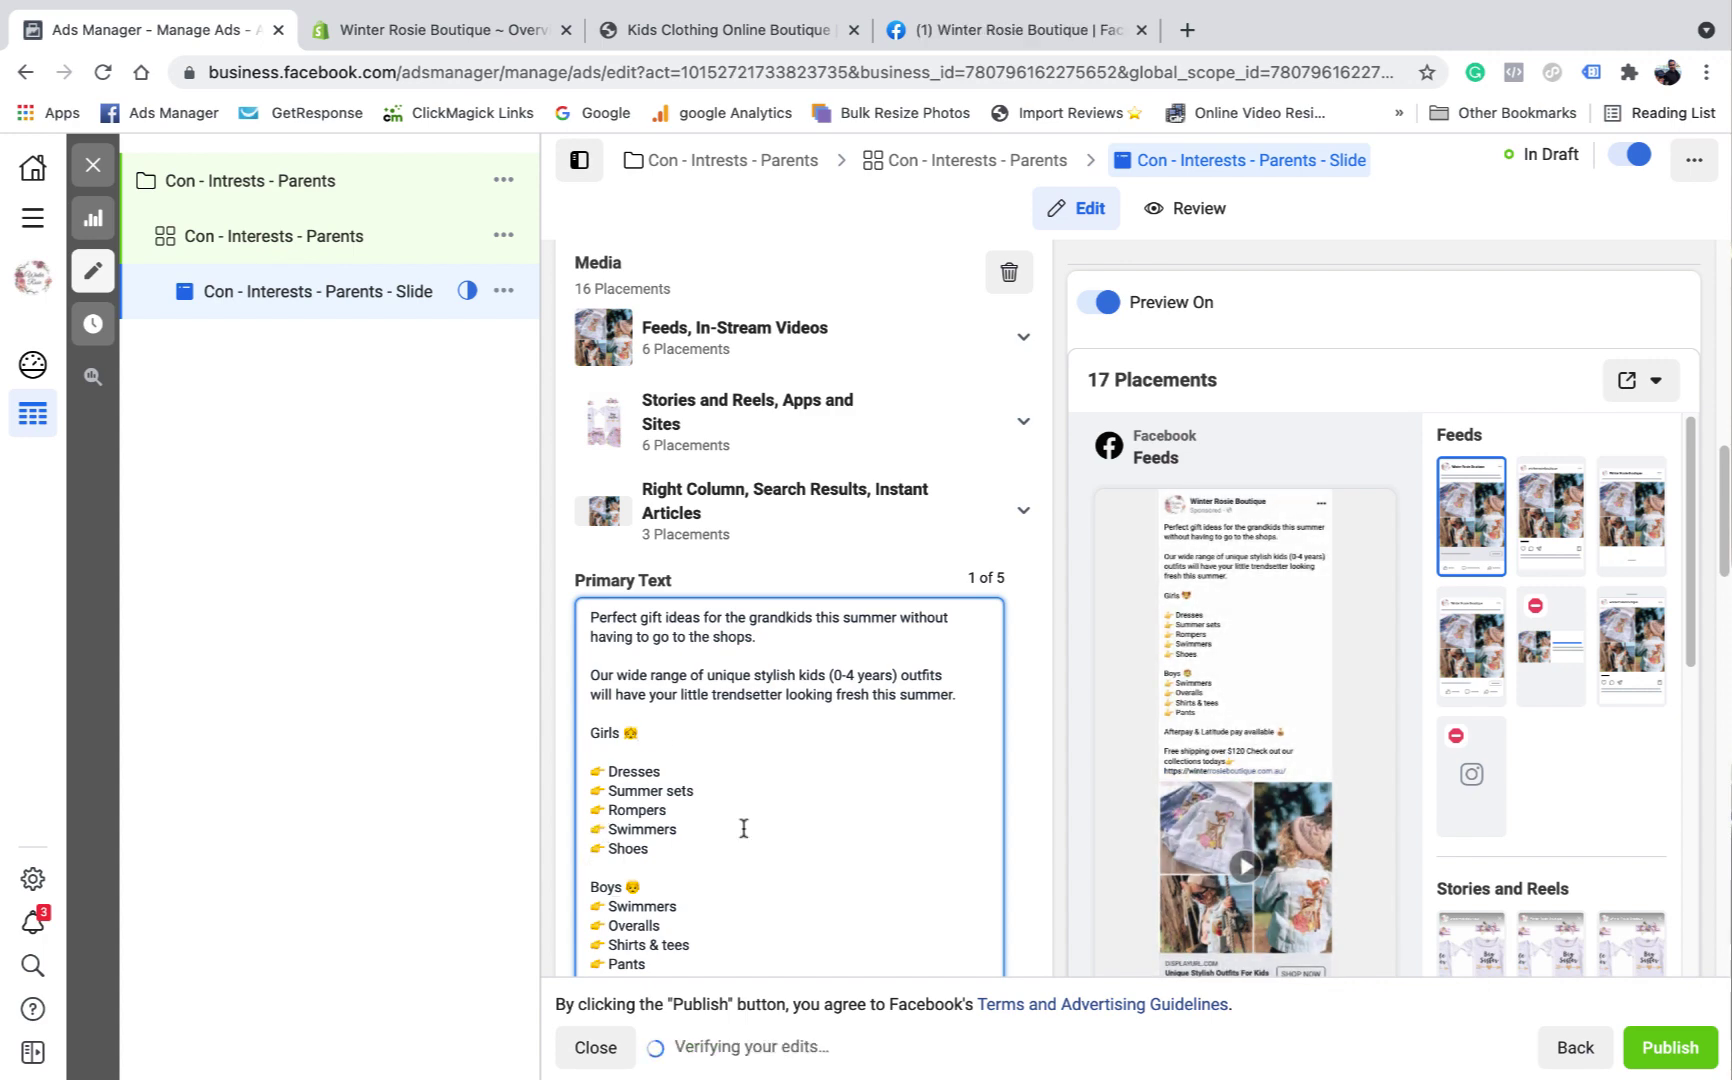
scroll(742, 823, "down", 3)
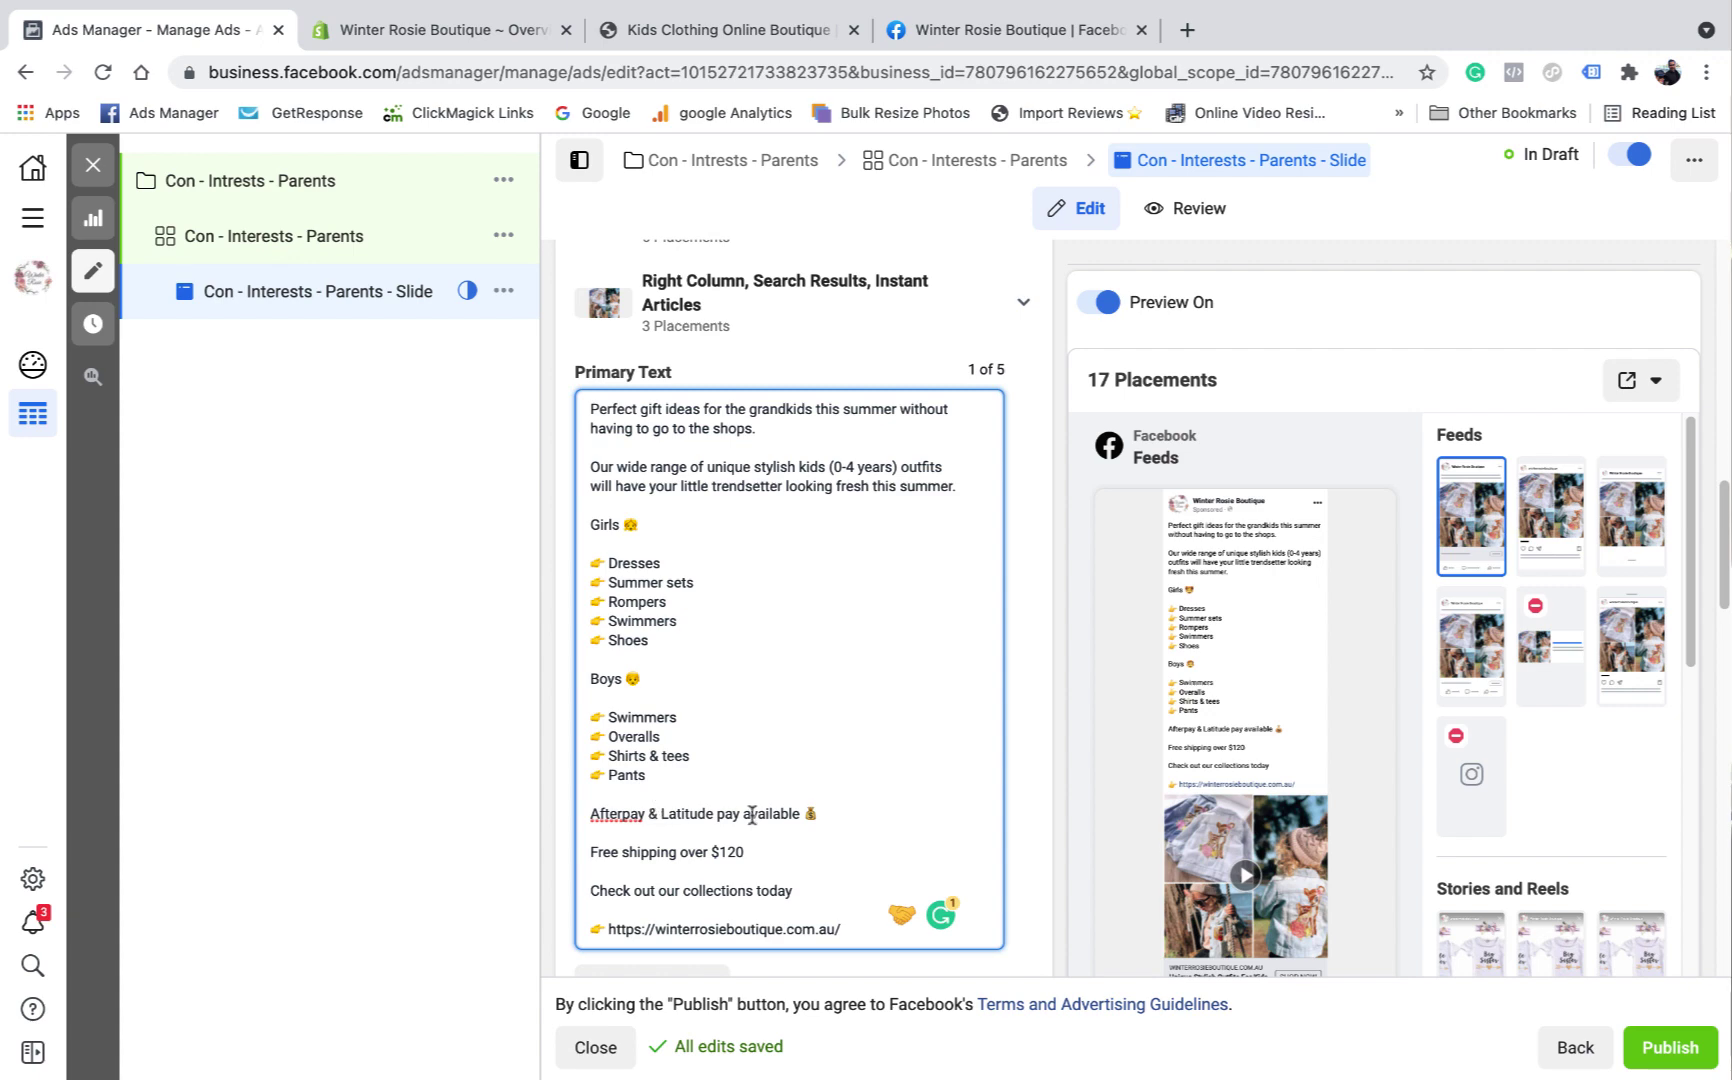
scroll(795, 725, "down", 4)
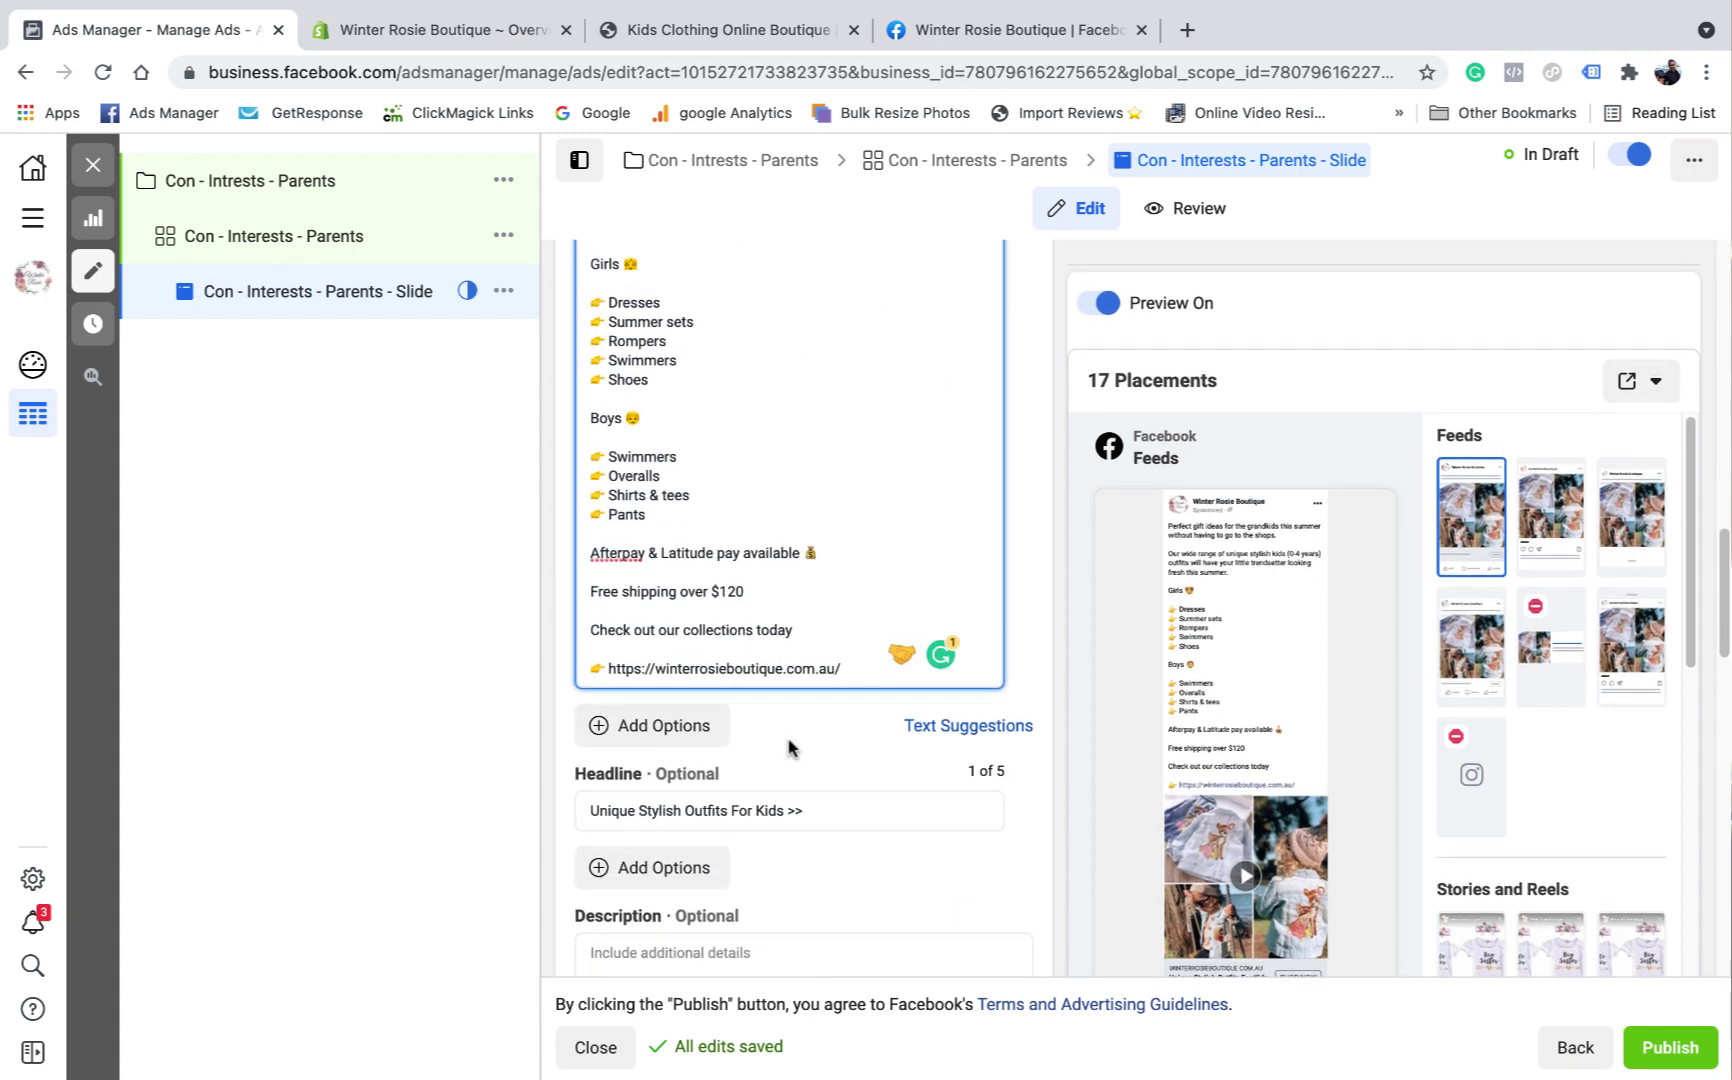
scroll(781, 677, "down", 2)
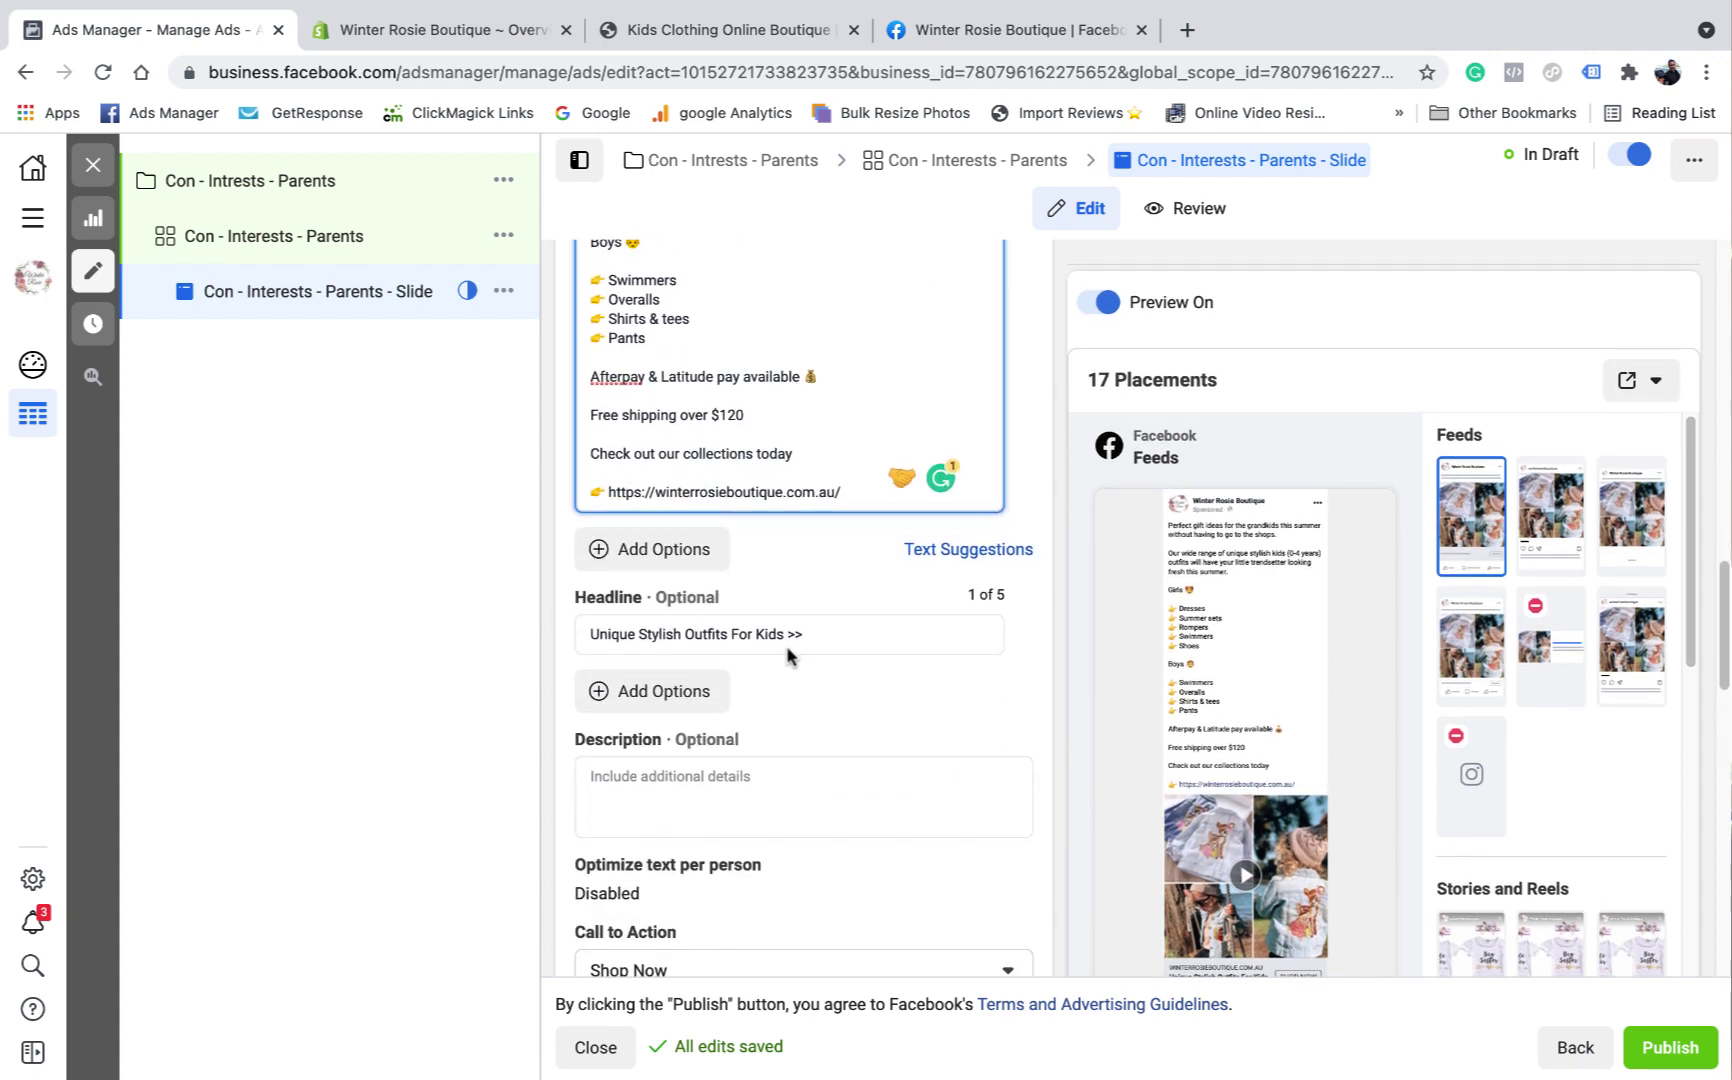
scroll(786, 645, "down", 2)
scroll(1371, 843, "down", 4)
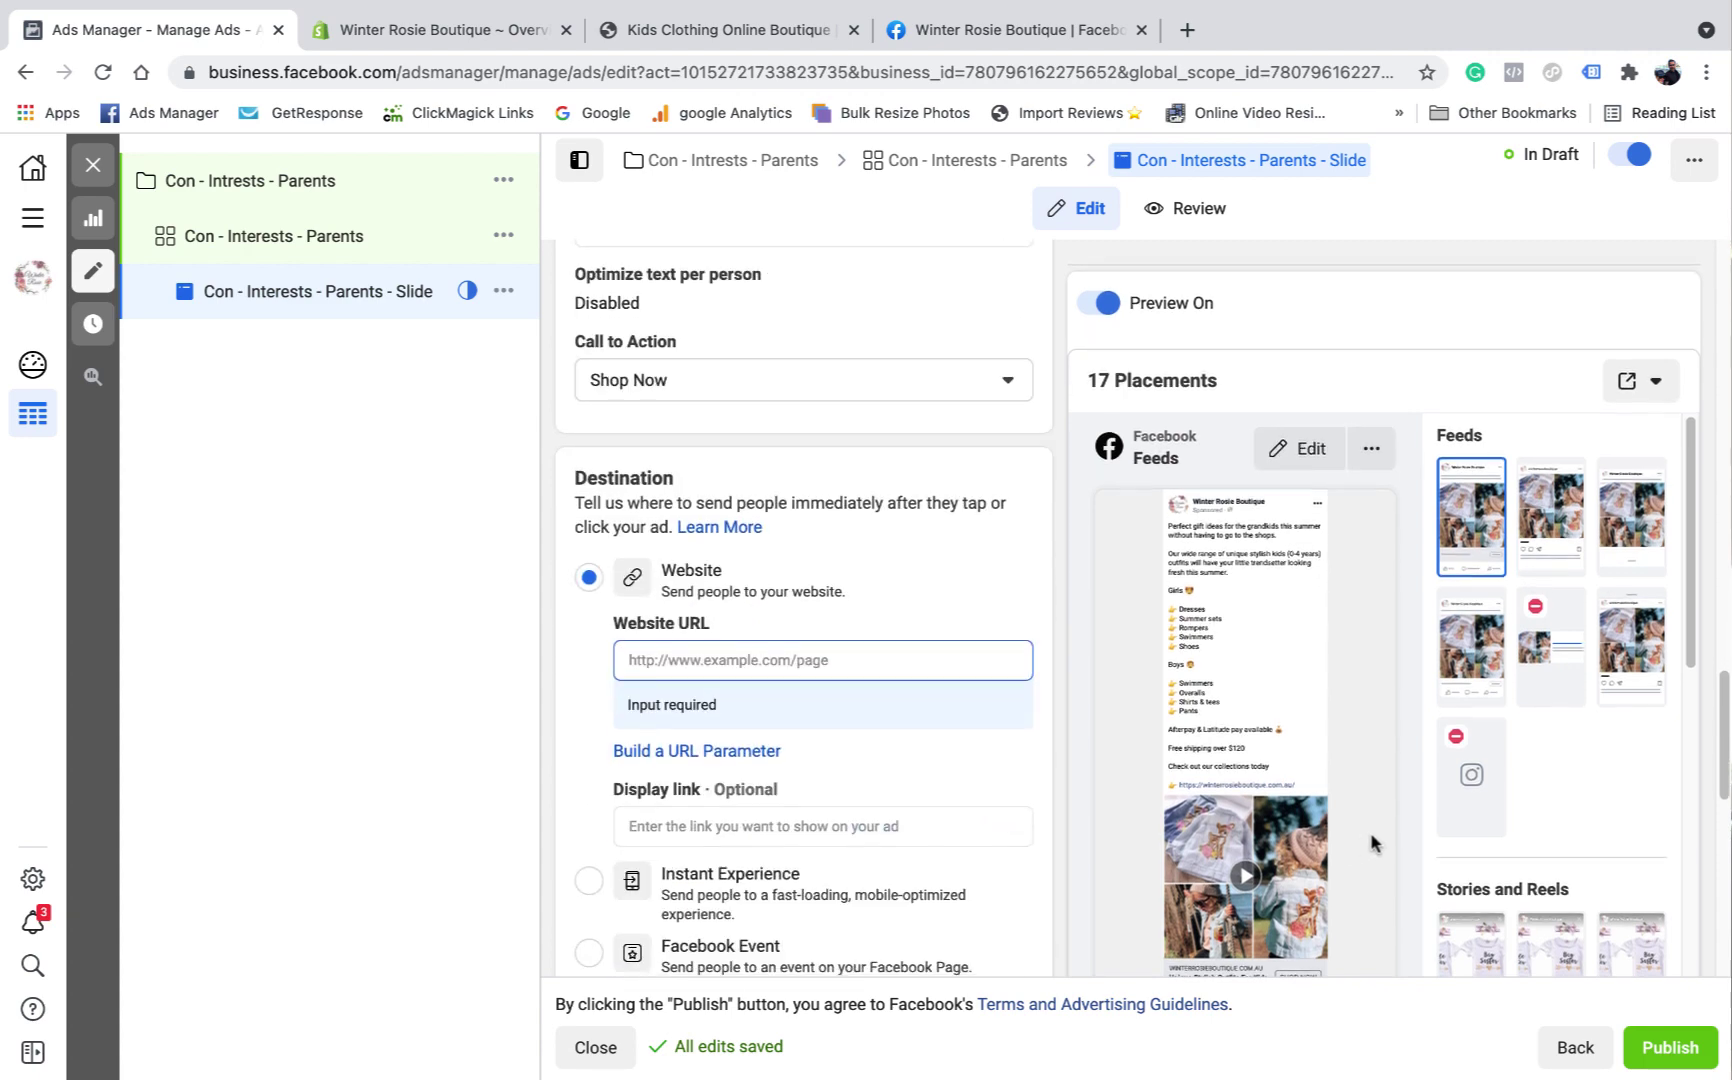
Step: Paste the UTM tracking string into the URL Parameters field
scroll(816, 468, "down", 5)
scroll(812, 530, "up", 2)
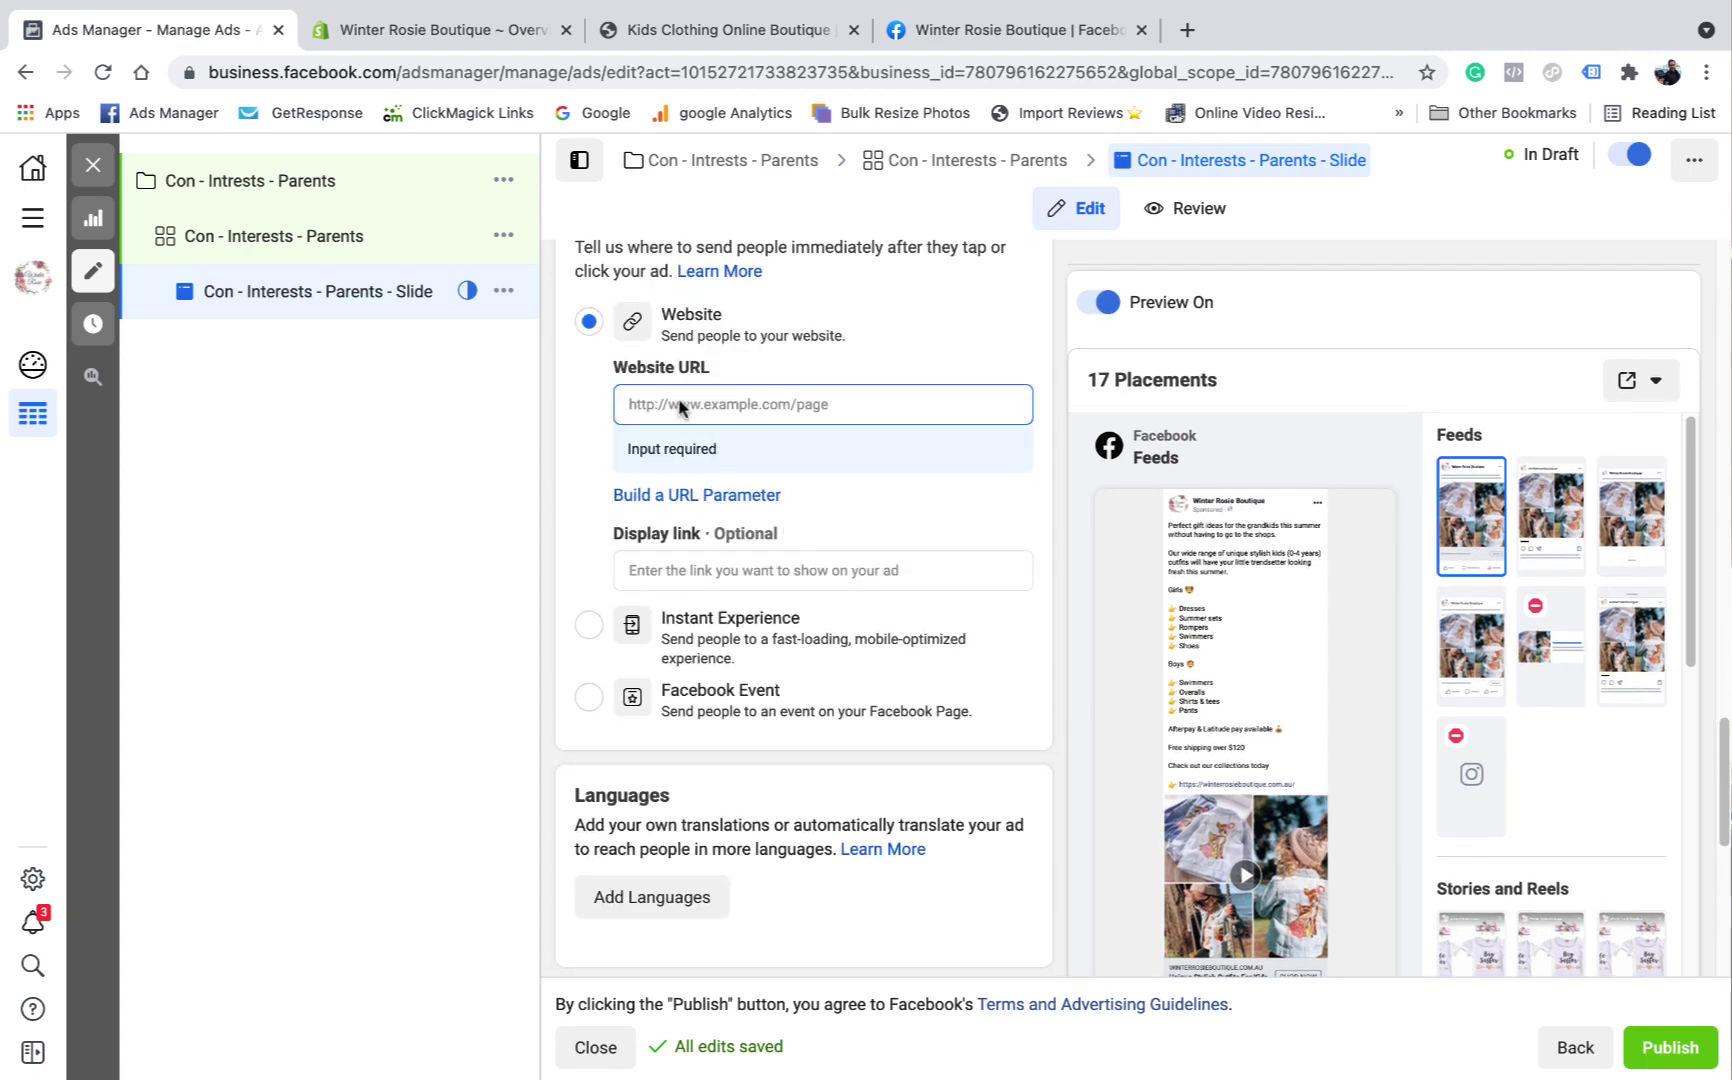
scroll(759, 633, "down", 2)
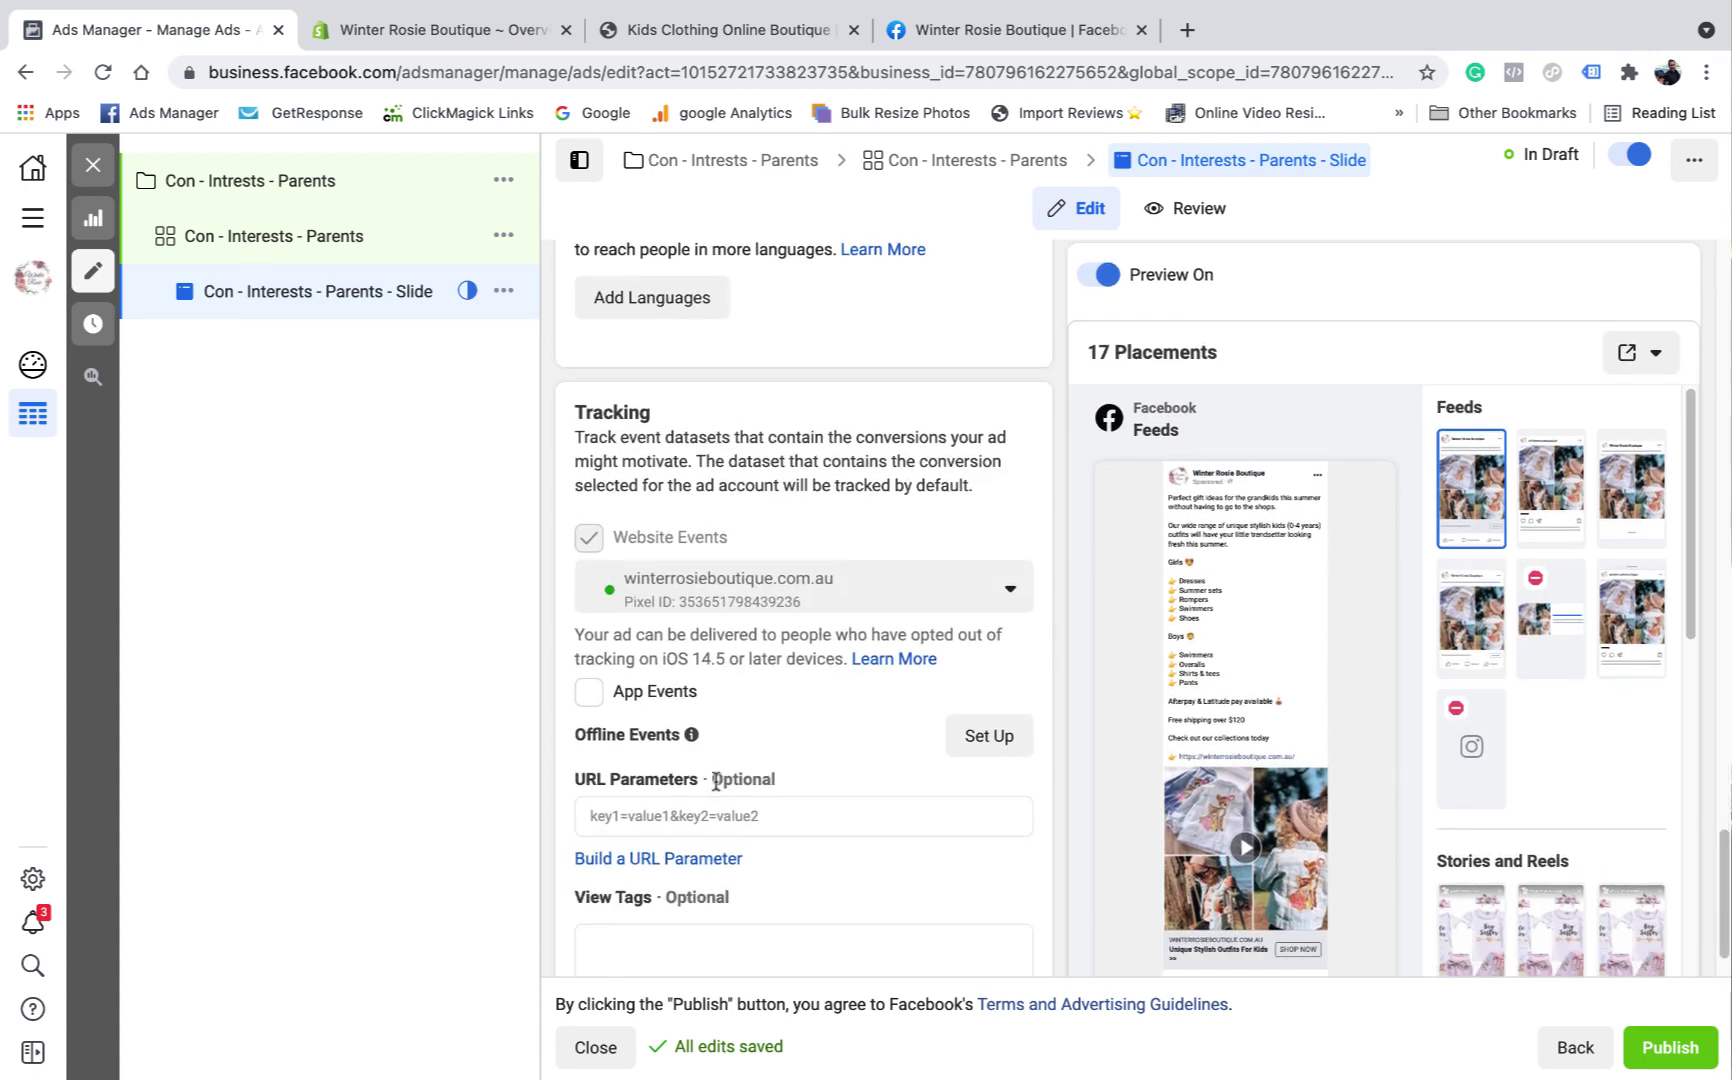
right_click(662, 812)
left_click(735, 891)
left_click(749, 742)
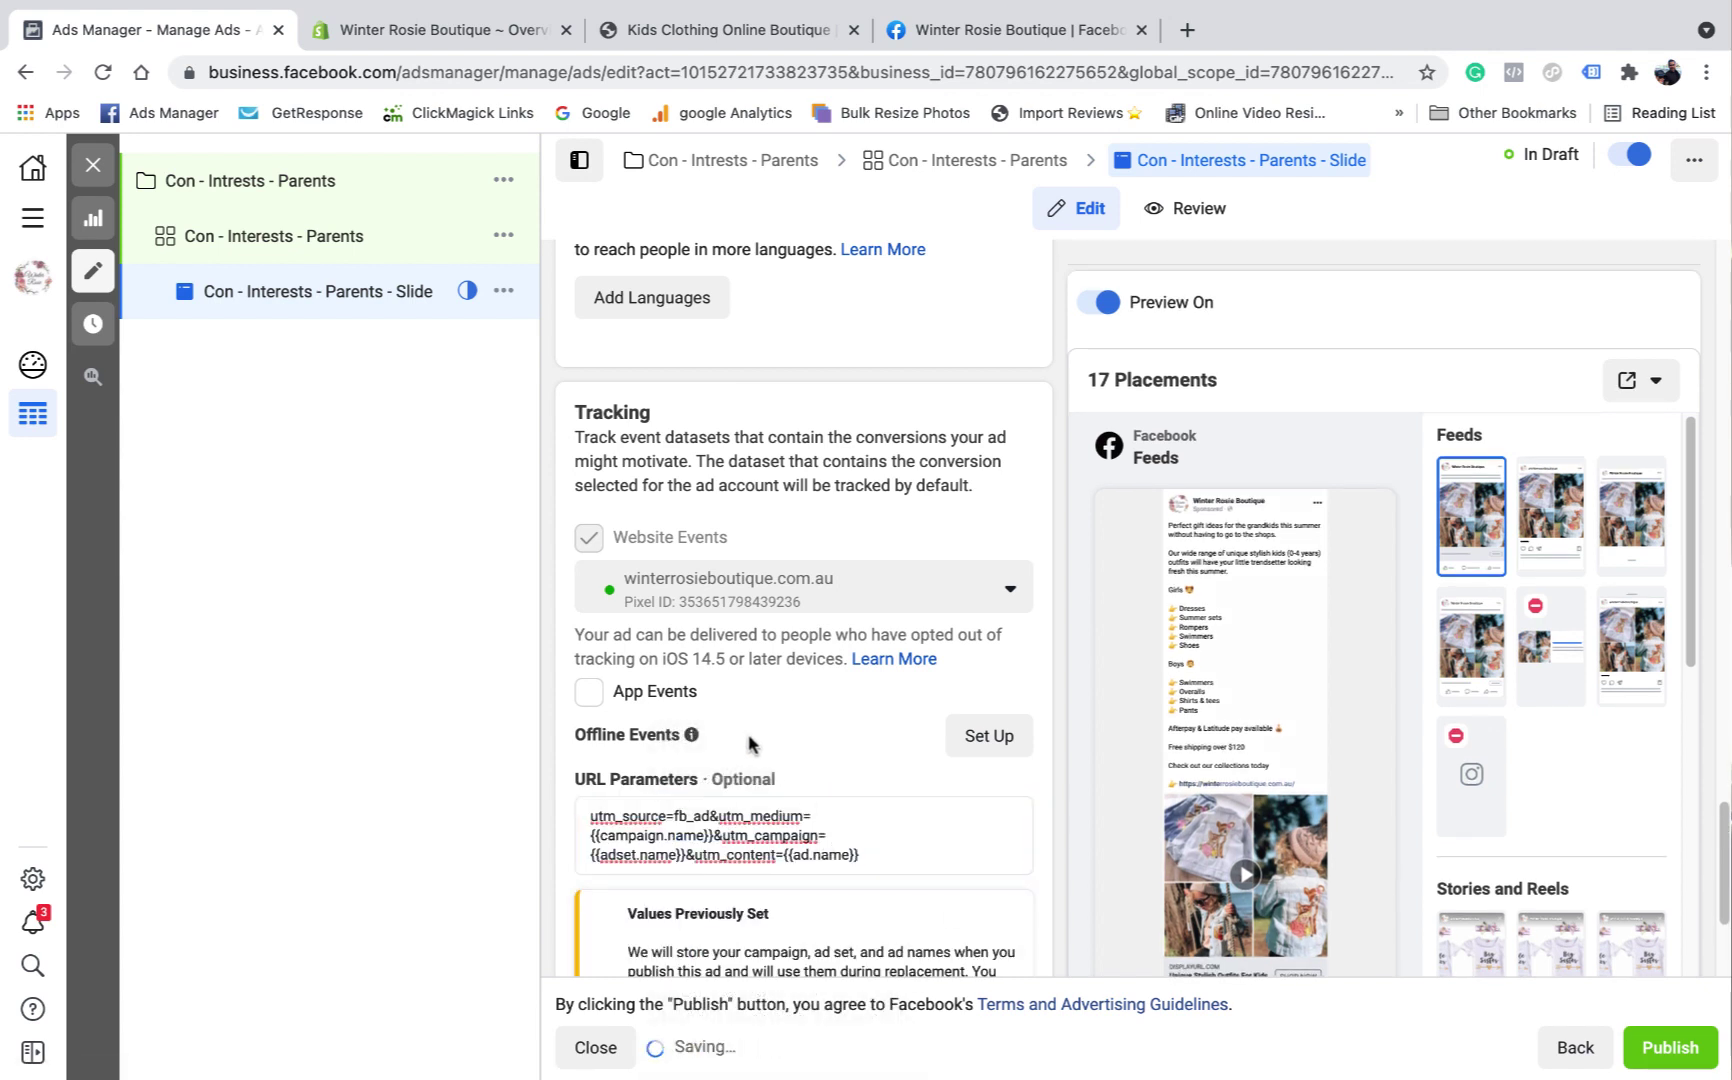
scroll(840, 758, "up", 1)
scroll(840, 758, "up", 8)
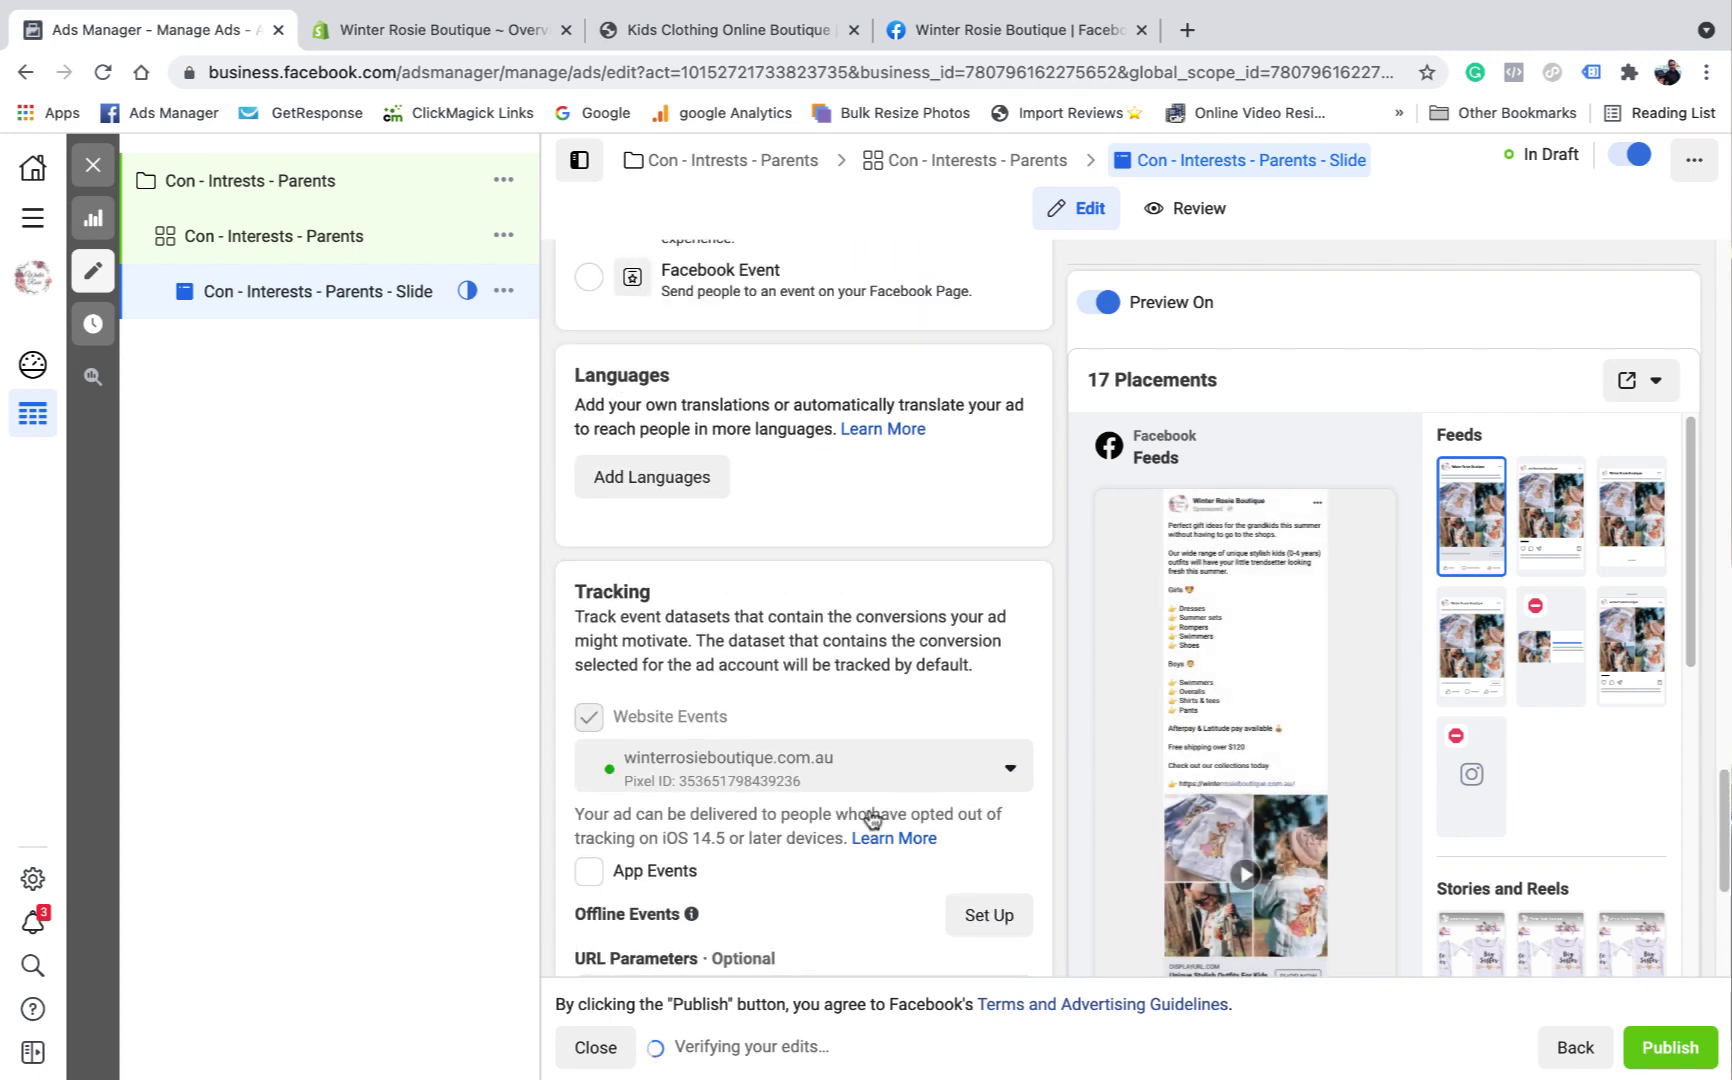
scroll(873, 815, "up", 2)
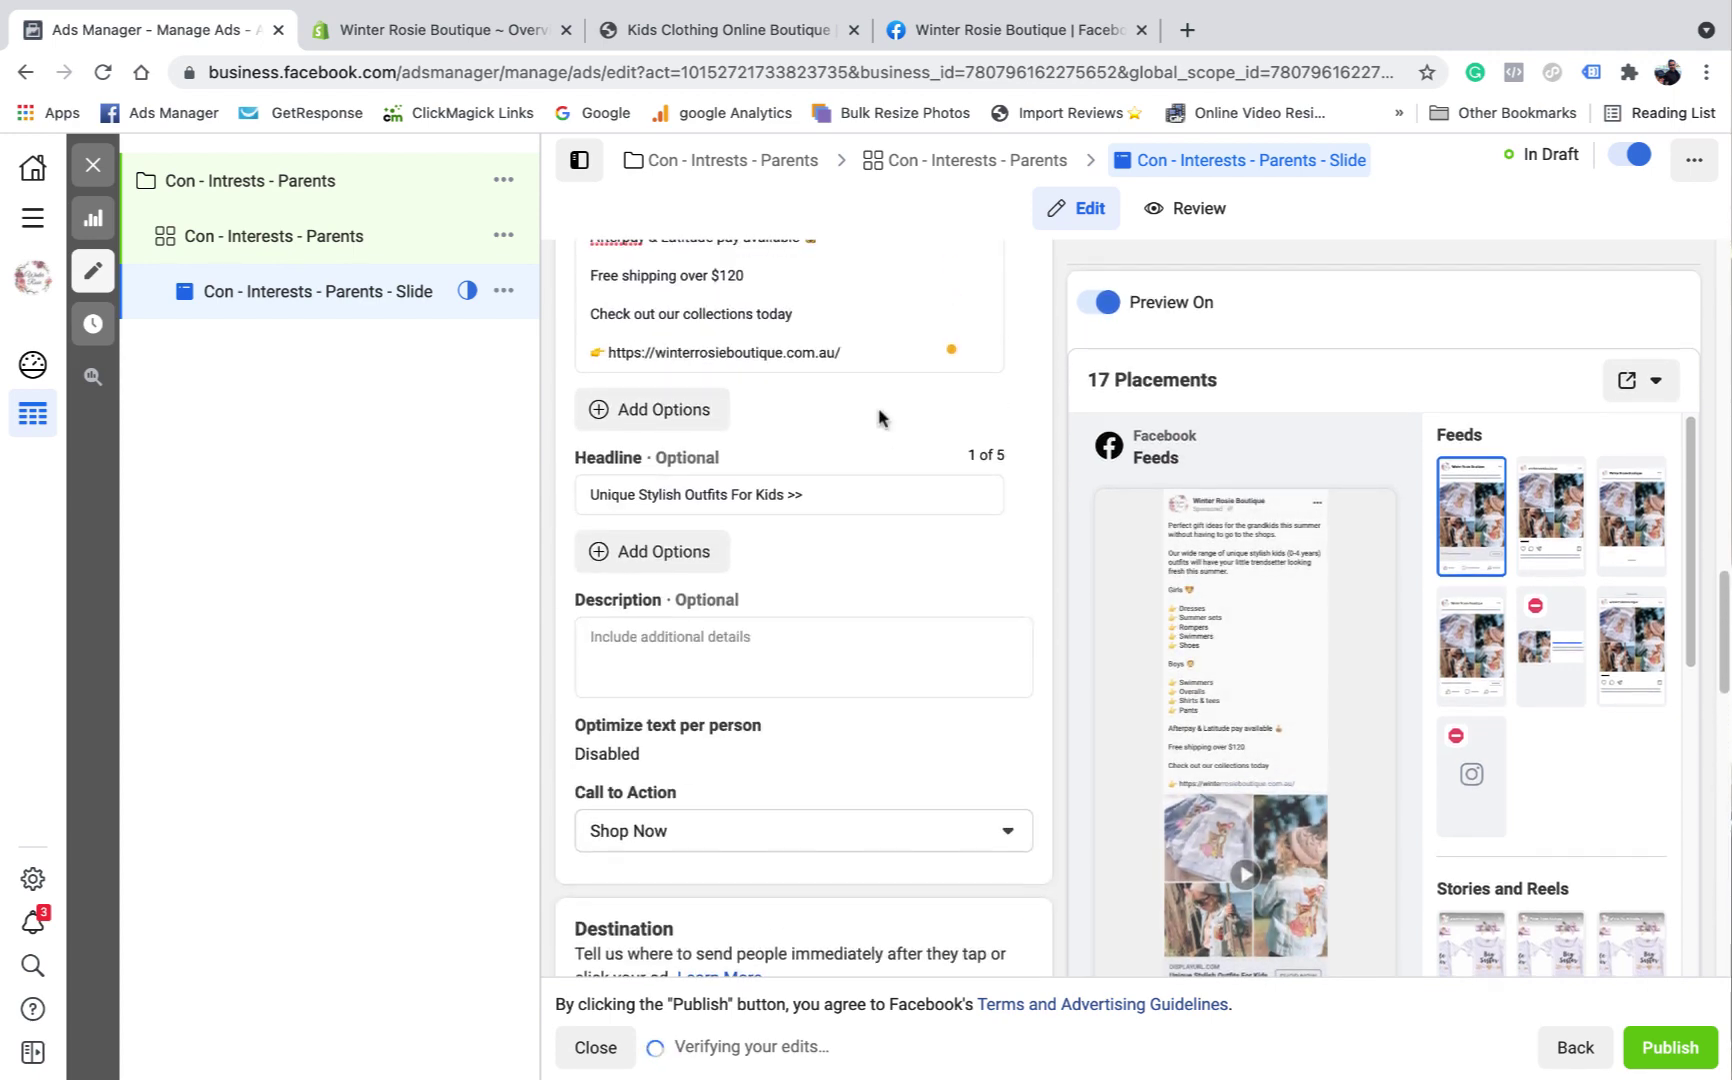
left_click_drag(842, 356, 611, 350)
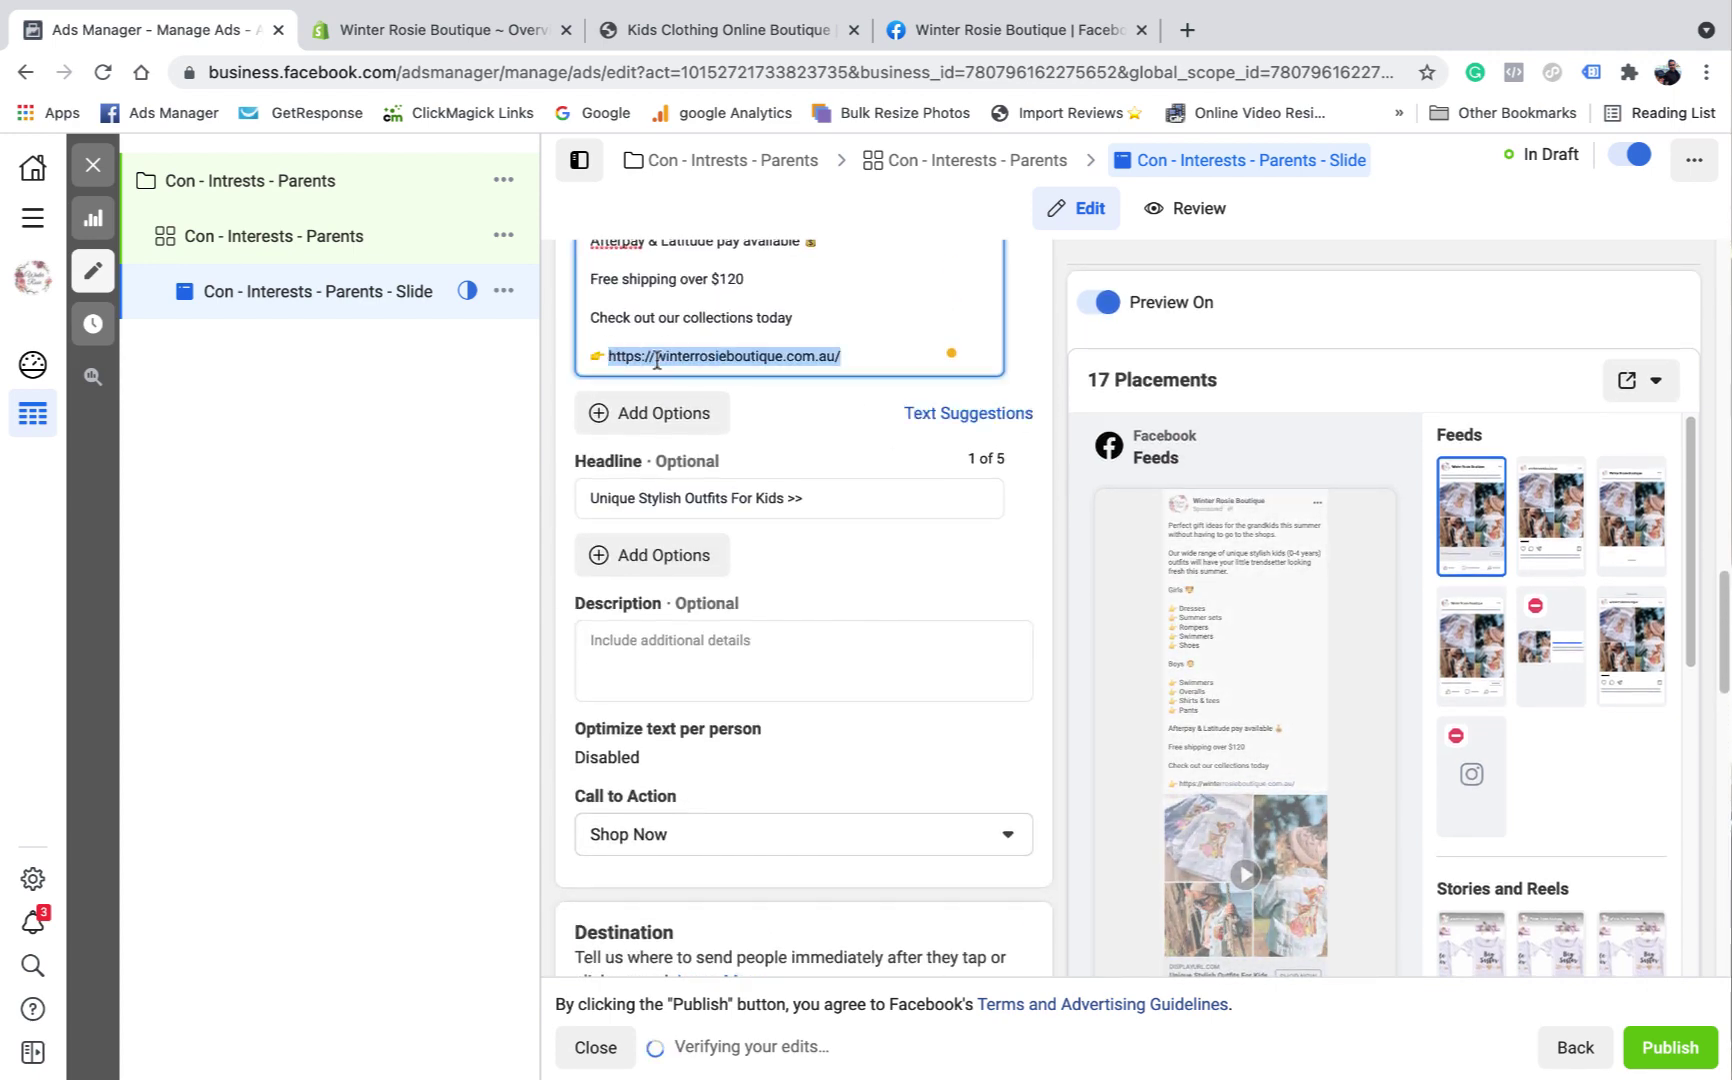
right_click(656, 361)
left_click(723, 539)
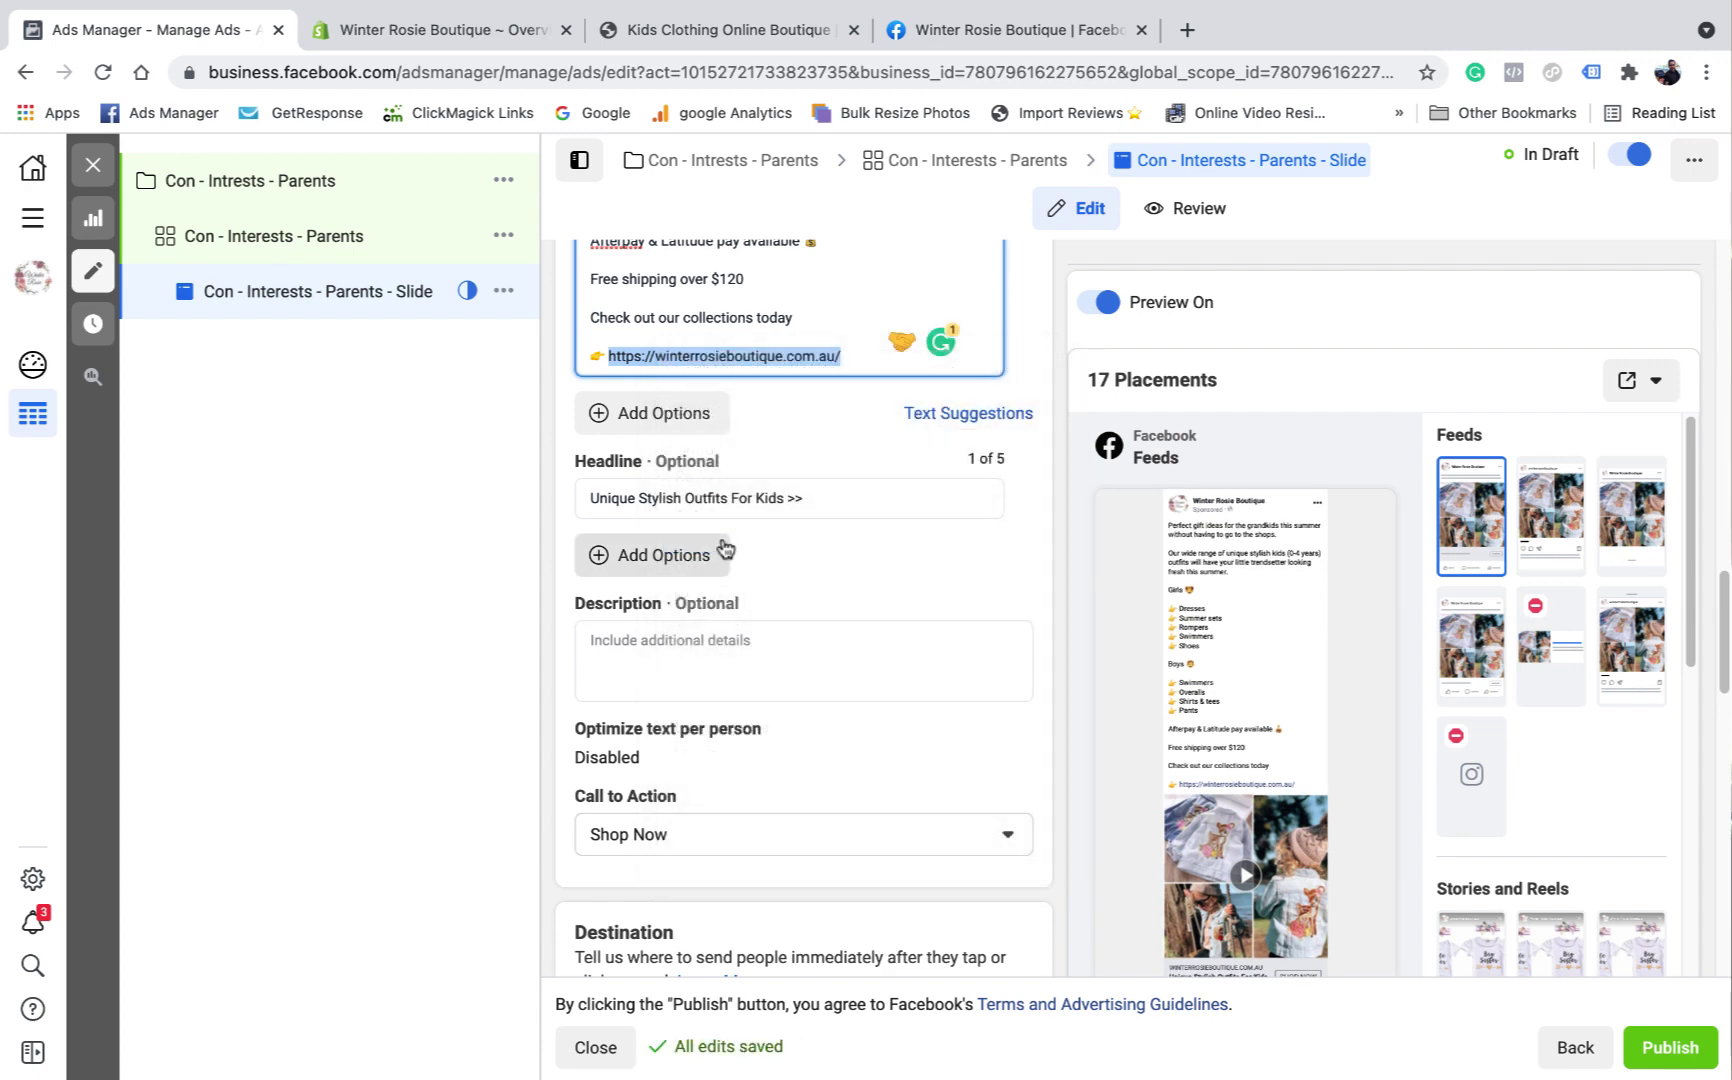
scroll(765, 700, "down", 3)
left_click(652, 770)
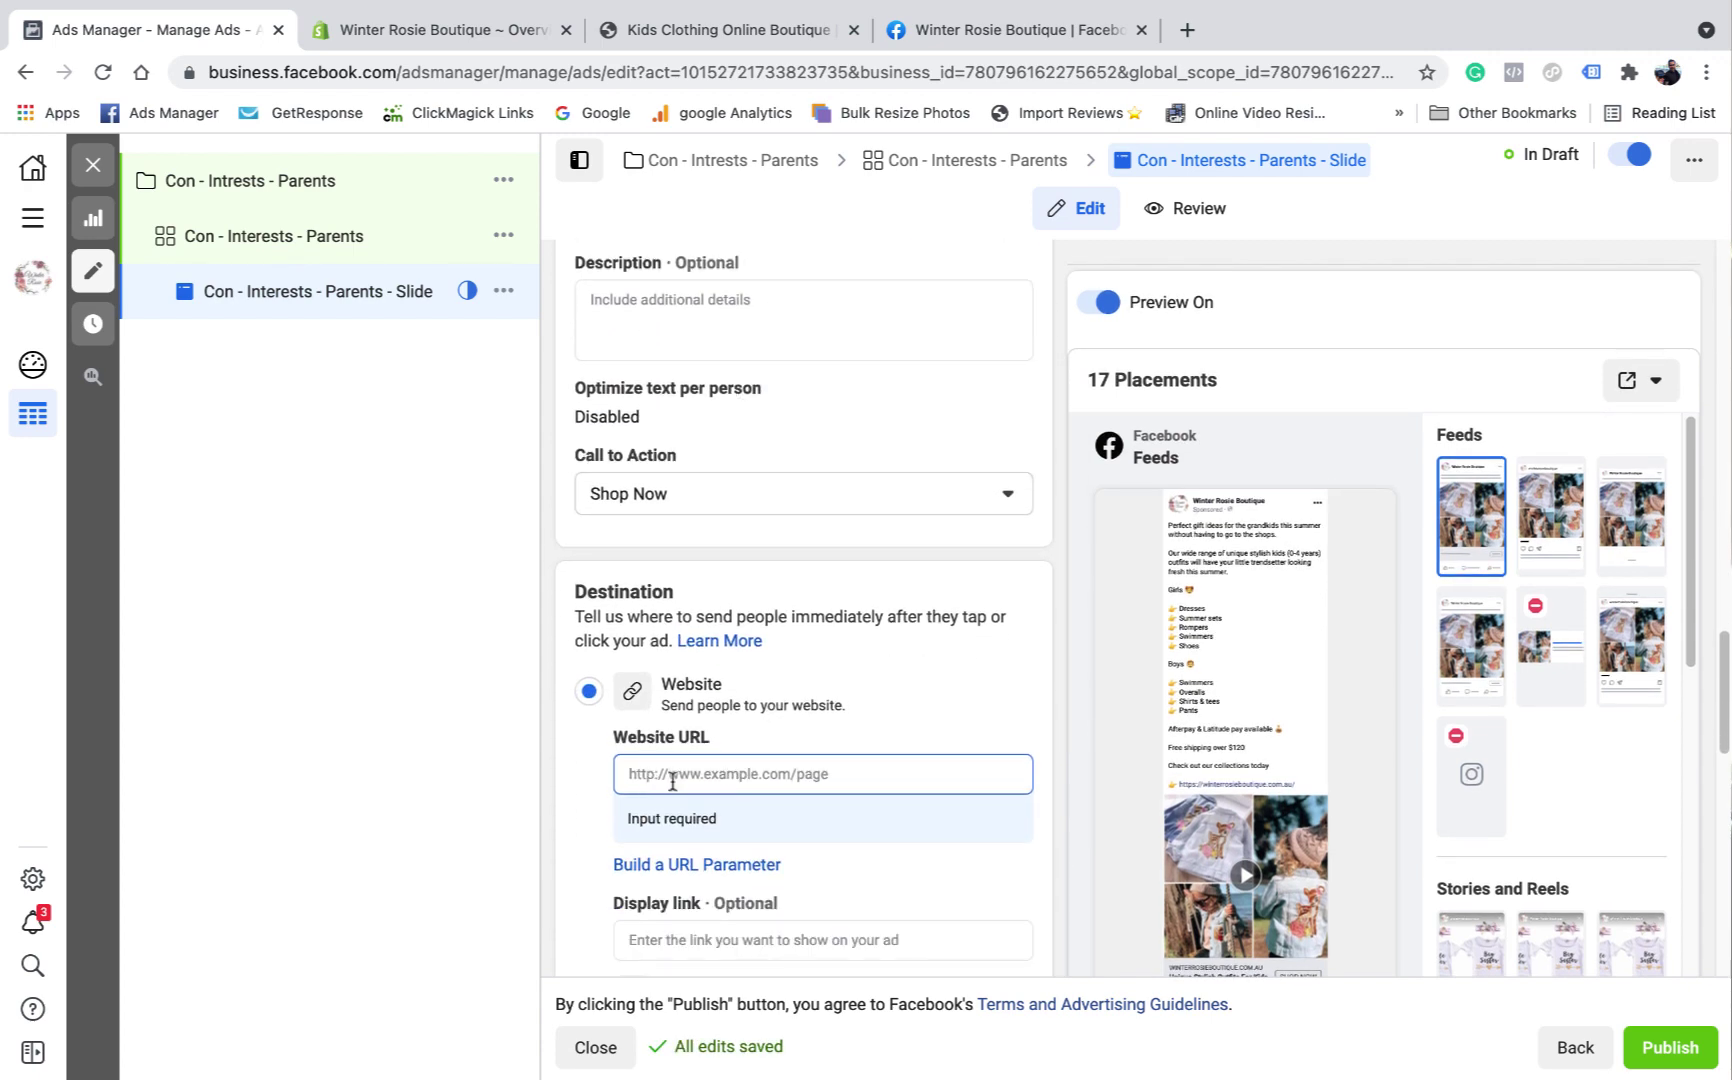
right_click(676, 780)
left_click(730, 897)
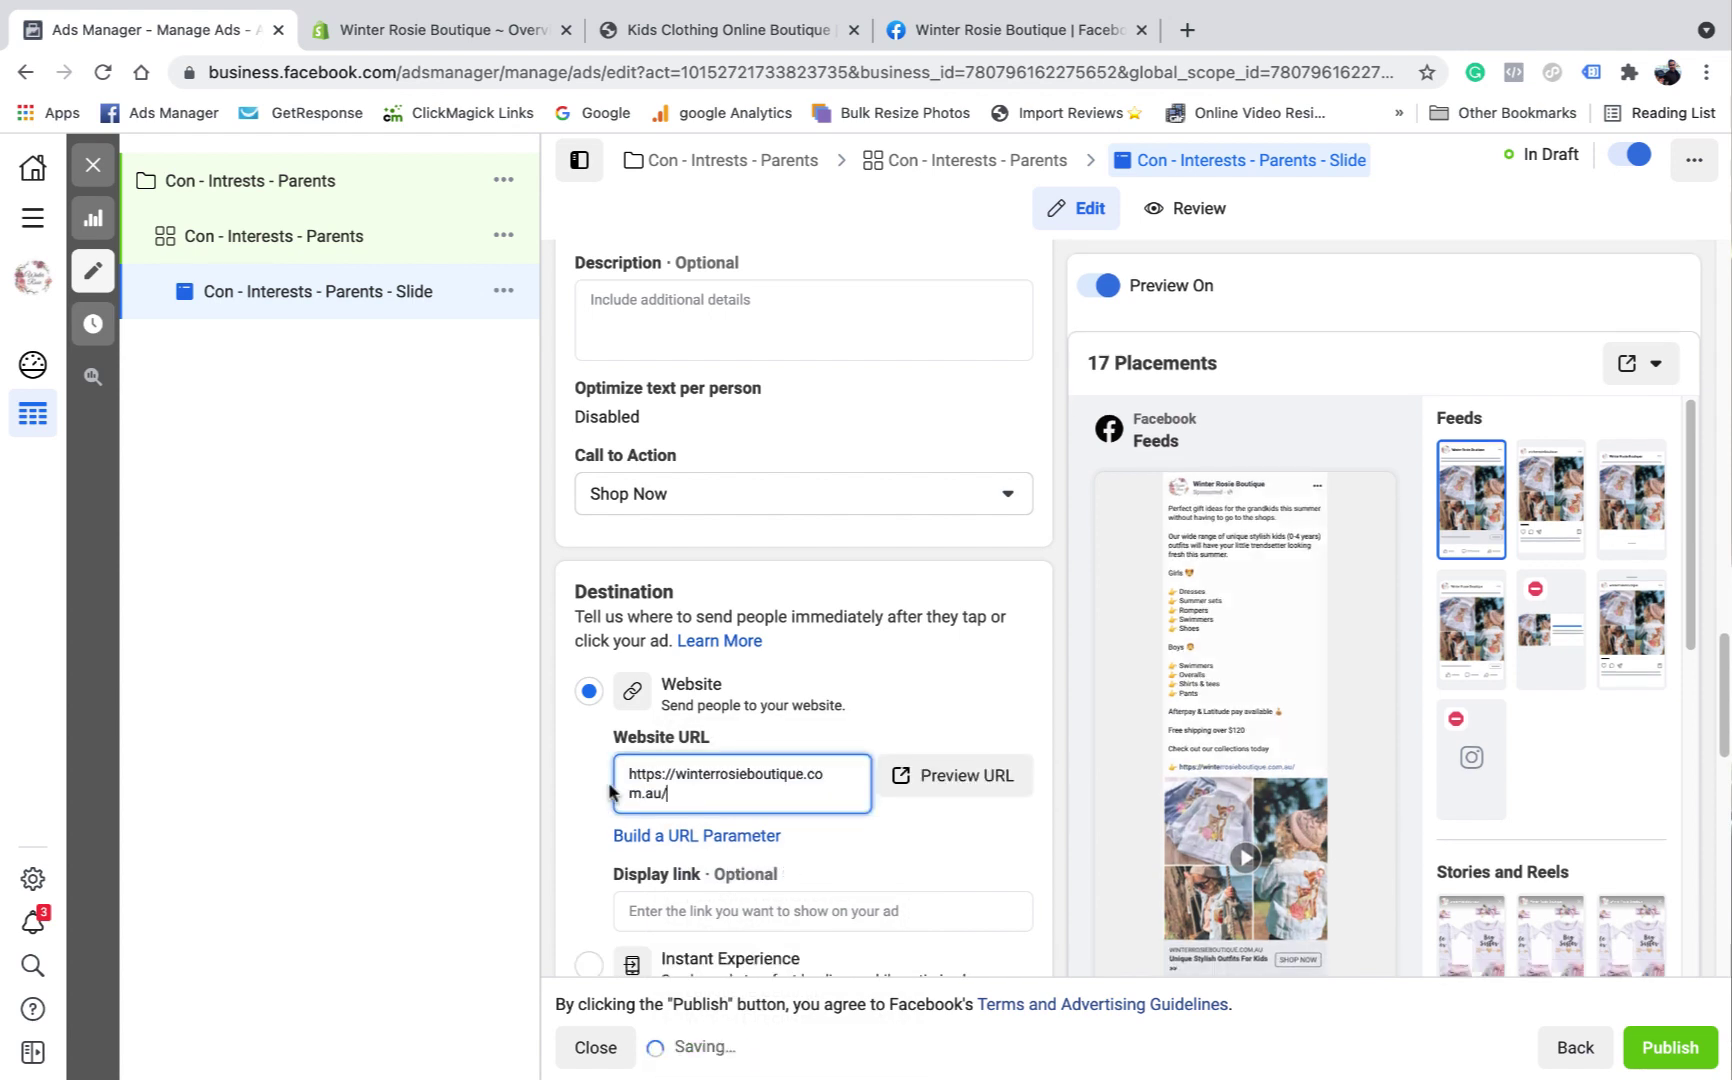
left_click(1033, 701)
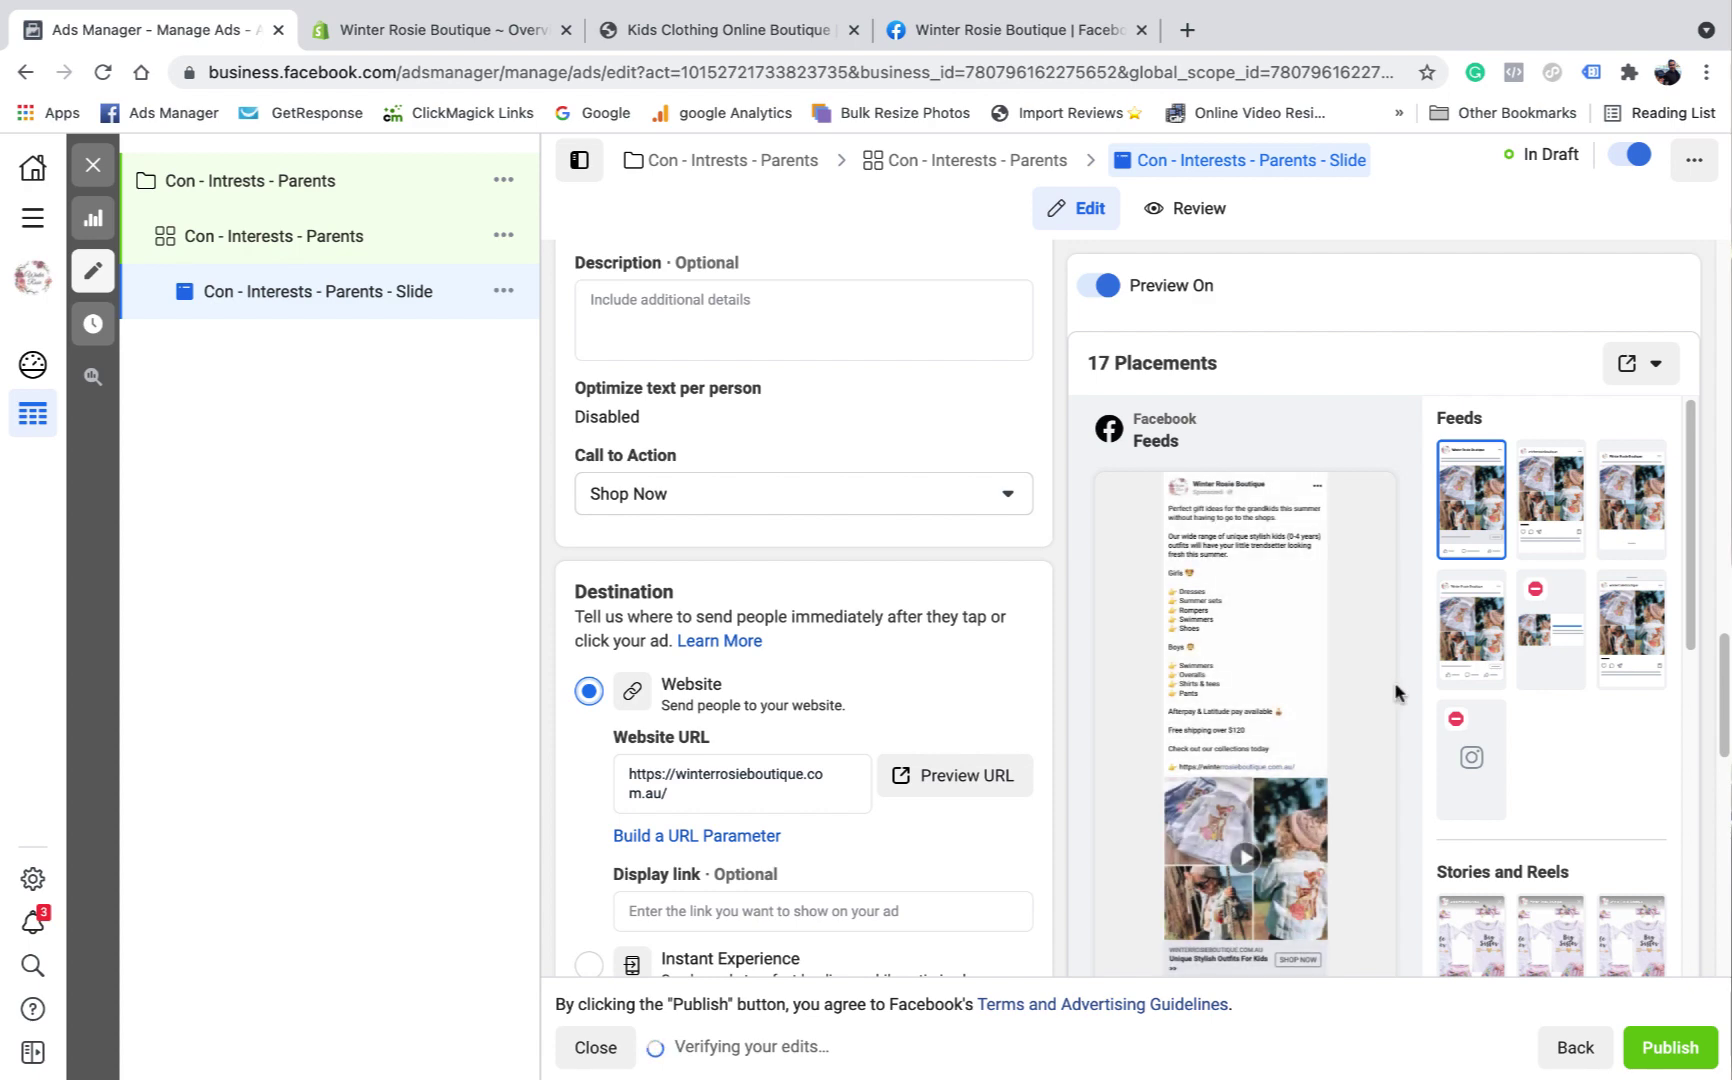
Step: Delete the trailing ' >>' so the headline reads 'Unique Stylish Outfits For Kids'
scroll(1380, 700, "down", 10)
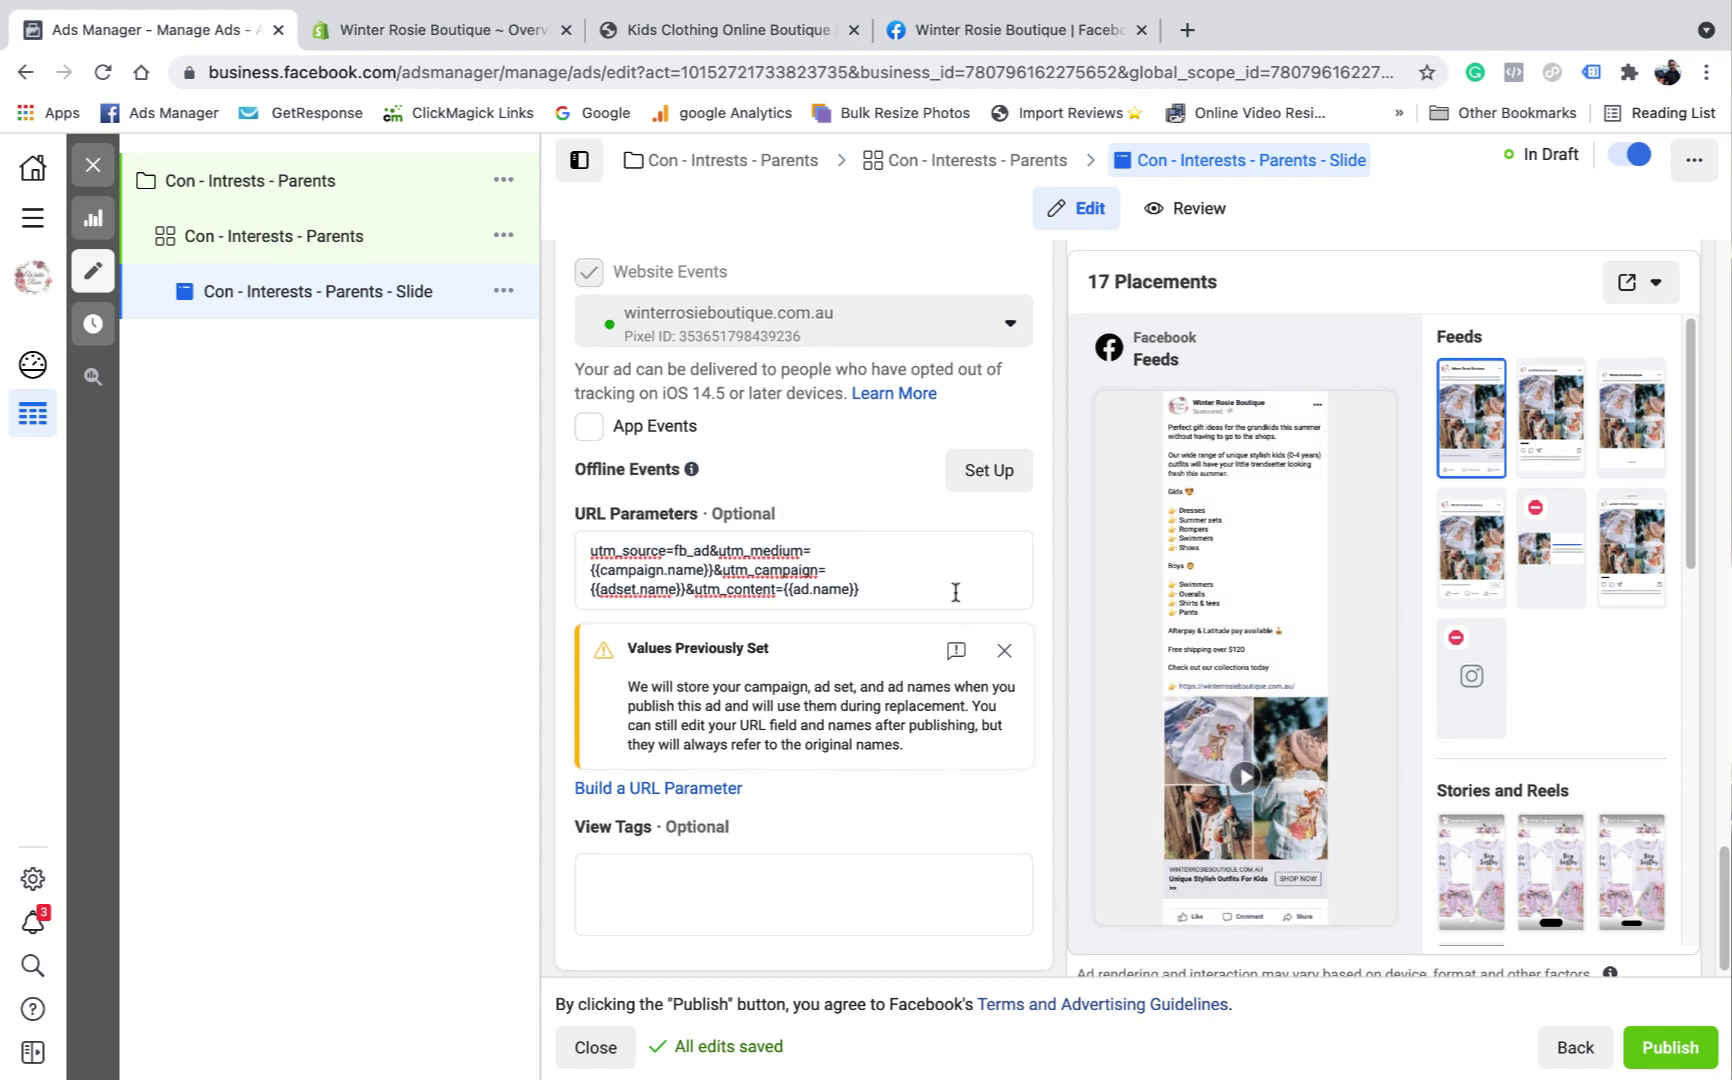
scroll(870, 552, "up", 5)
scroll(870, 552, "up", 10)
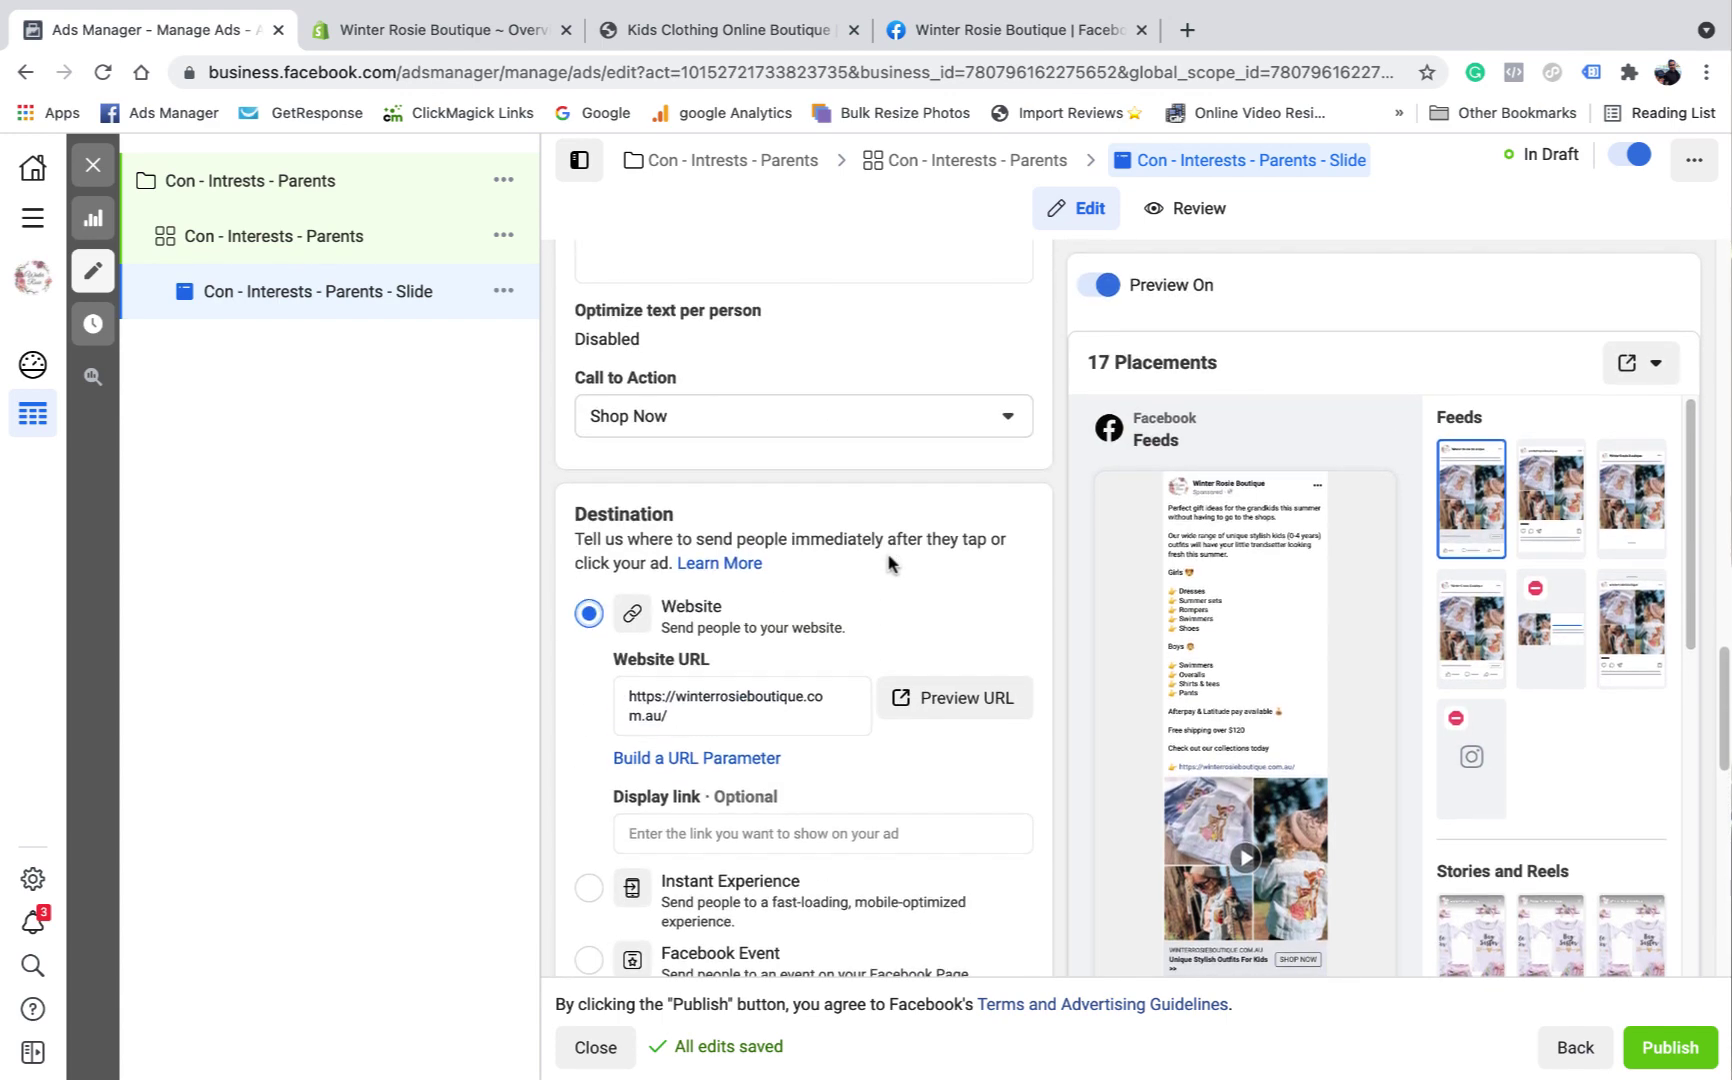
left_click(820, 500)
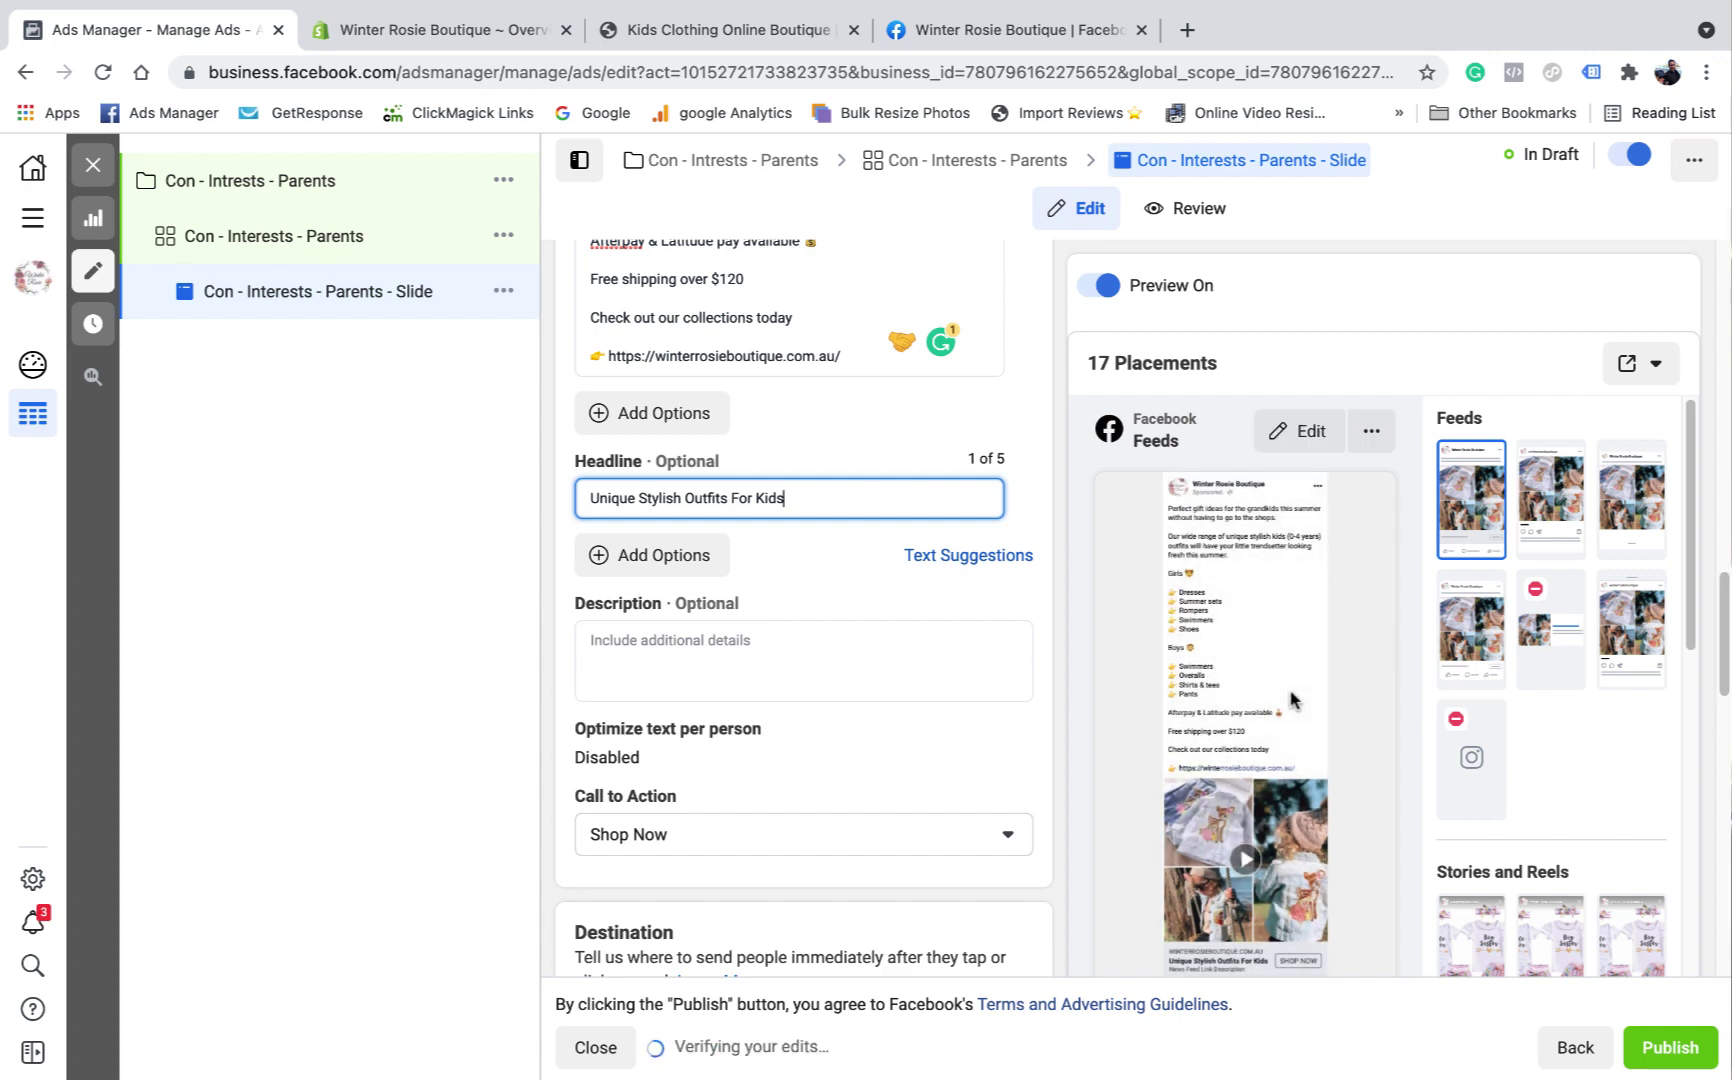
scroll(1270, 760, "down", 10)
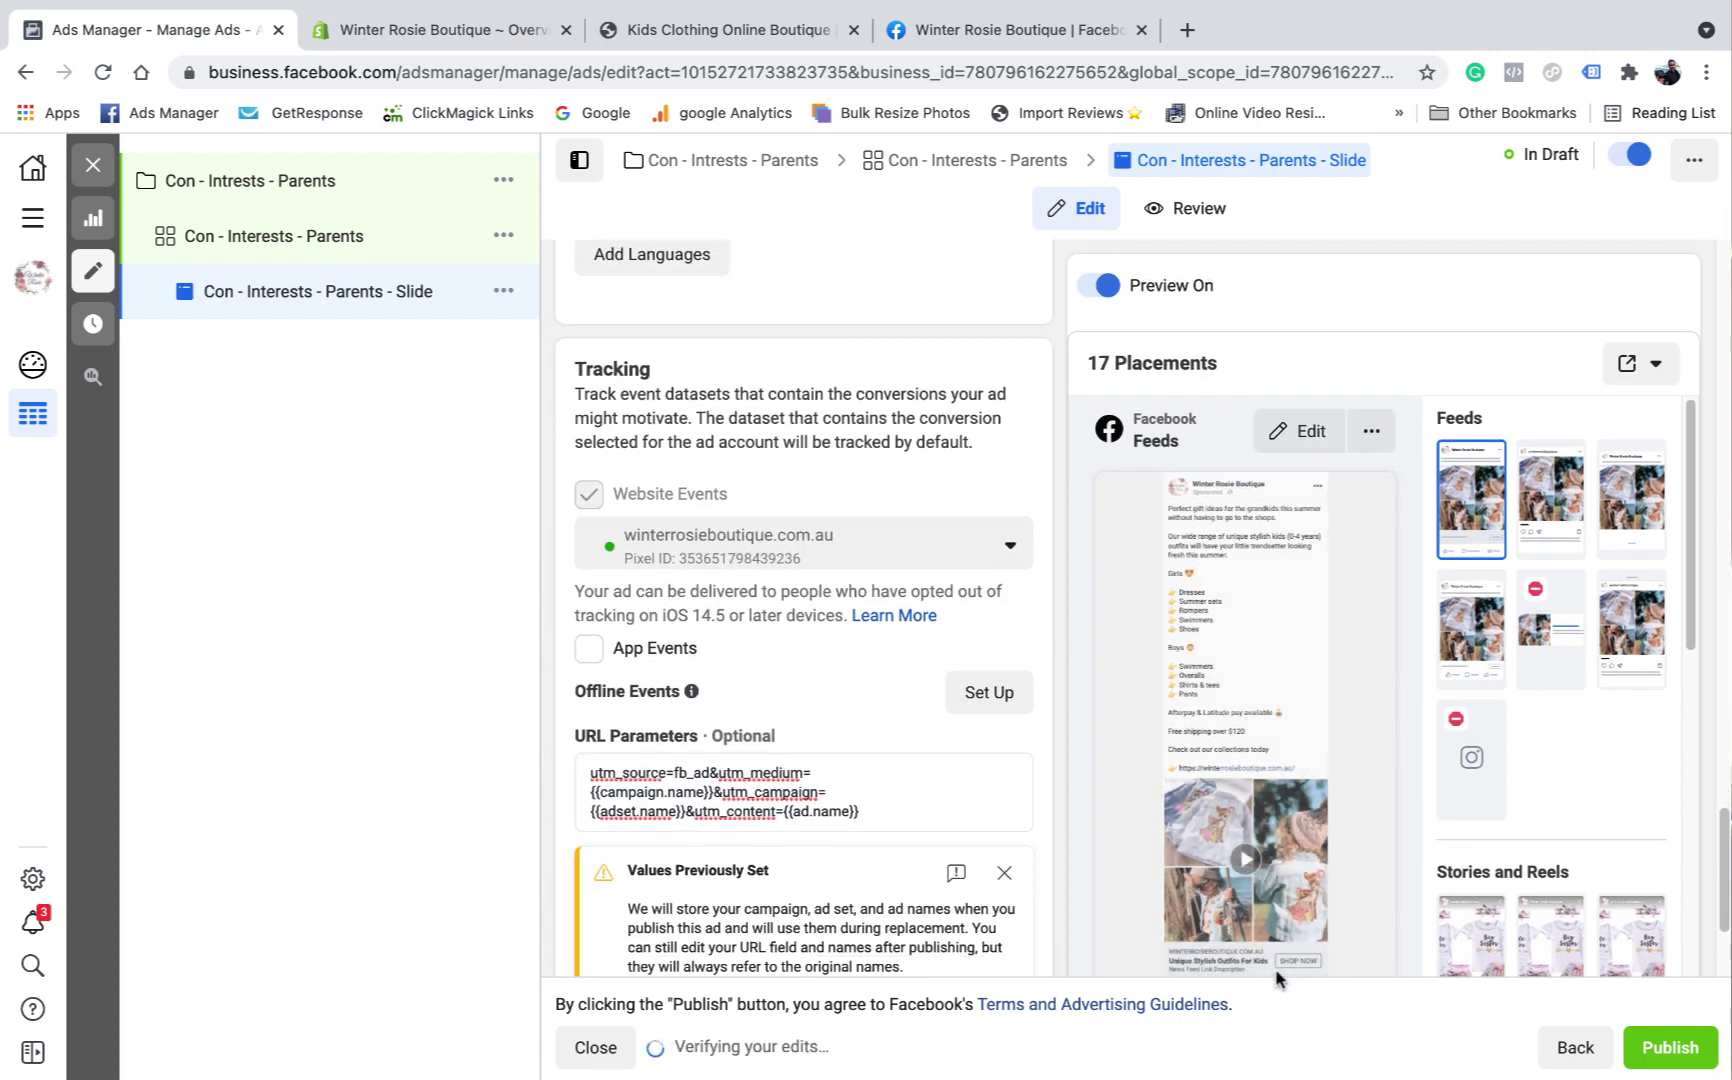
scroll(1245, 950, "down", 3)
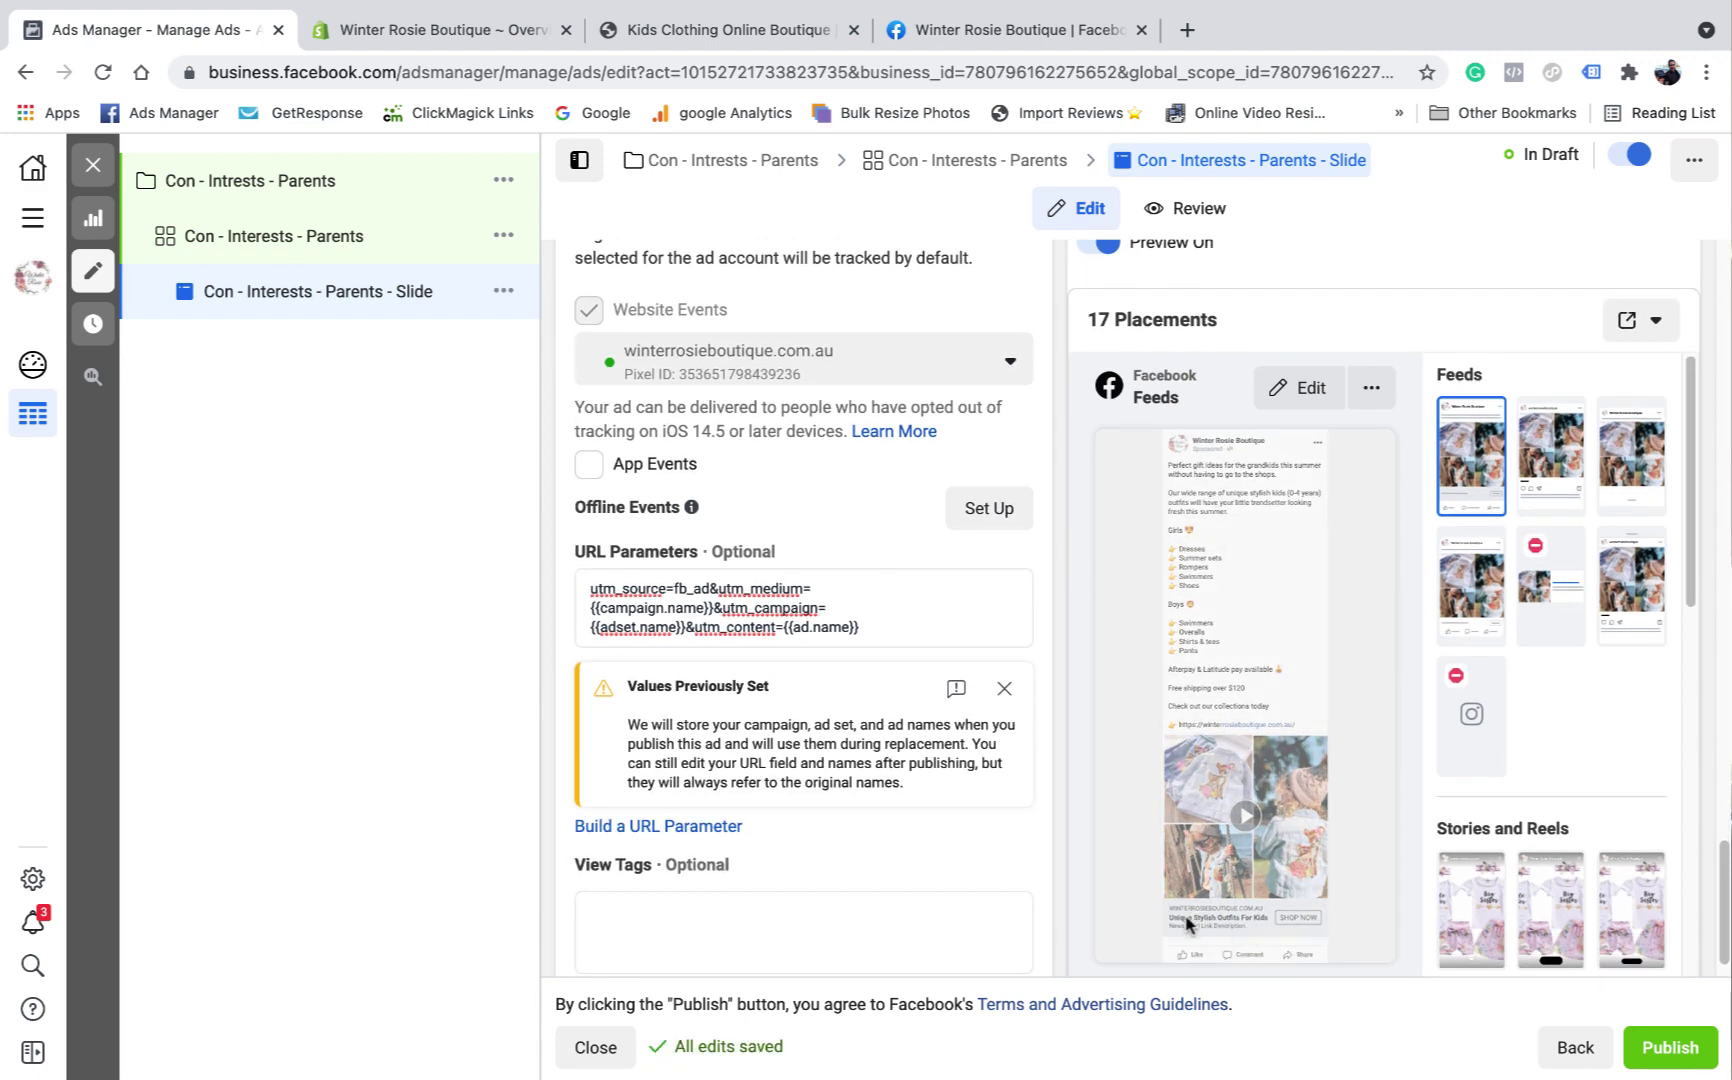
scroll(897, 711, "up", 10)
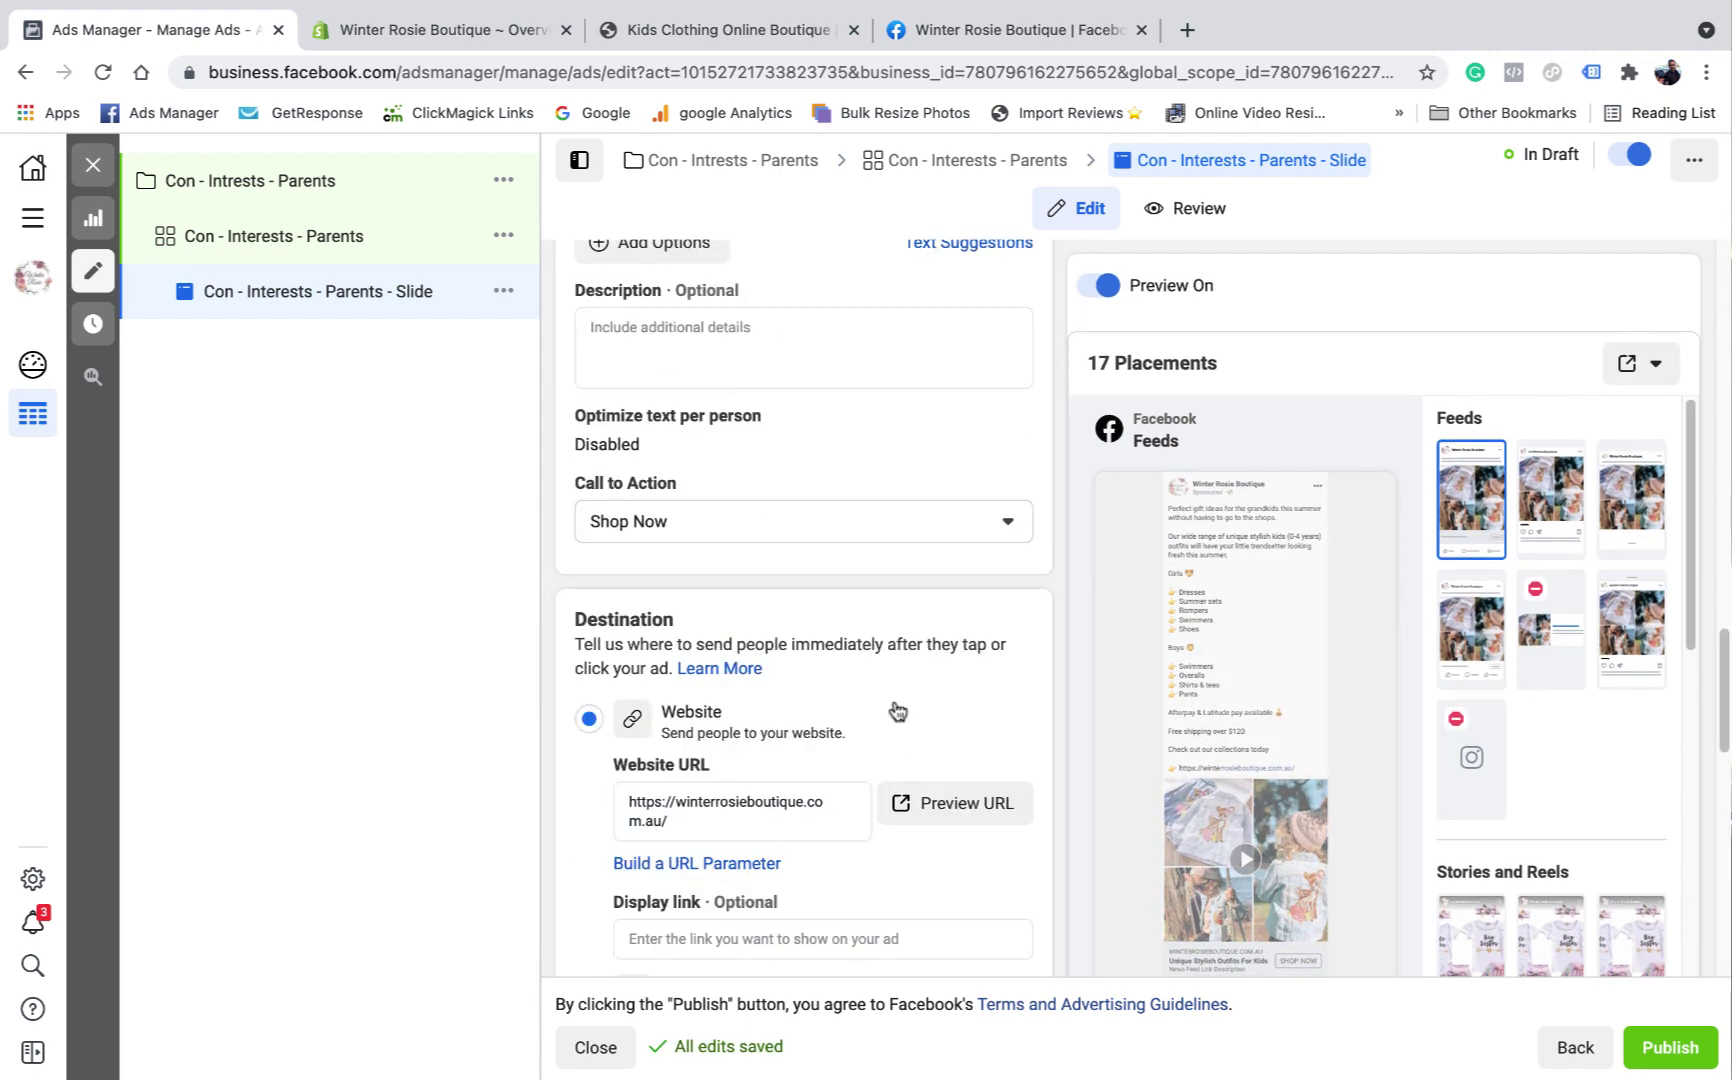
scroll(897, 711, "up", 10)
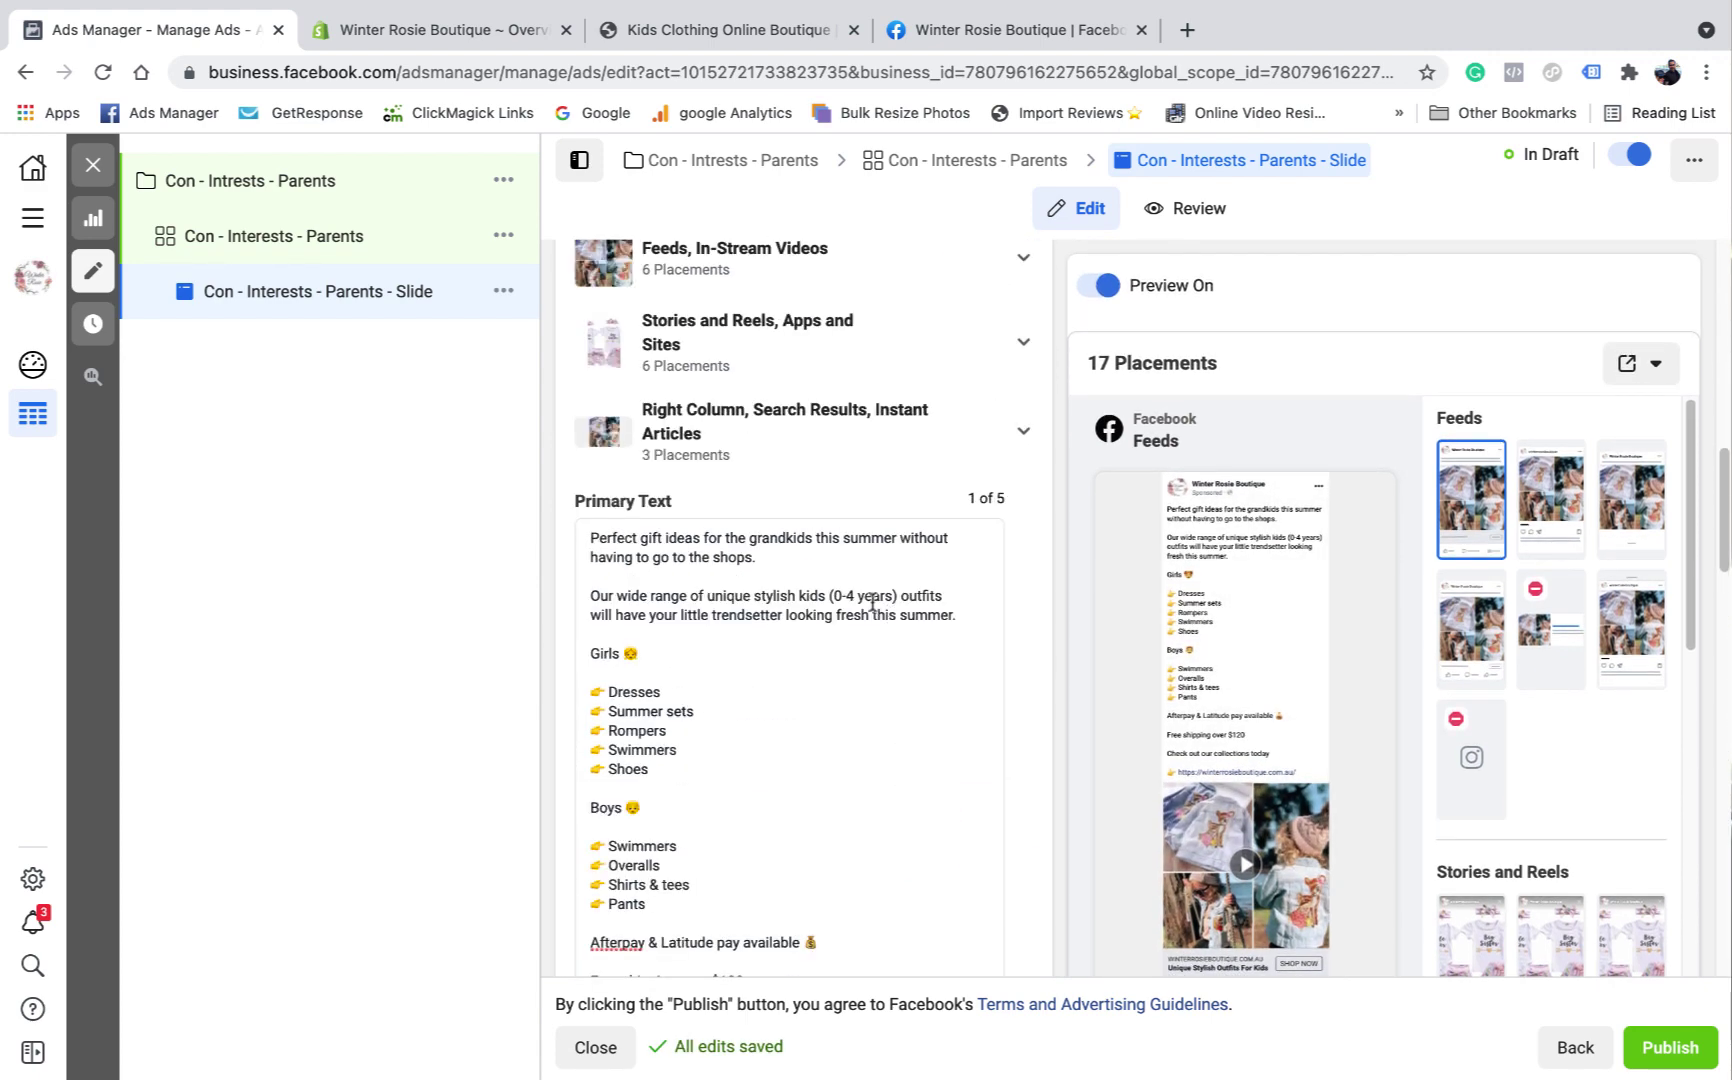
scroll(872, 602, "up", 10)
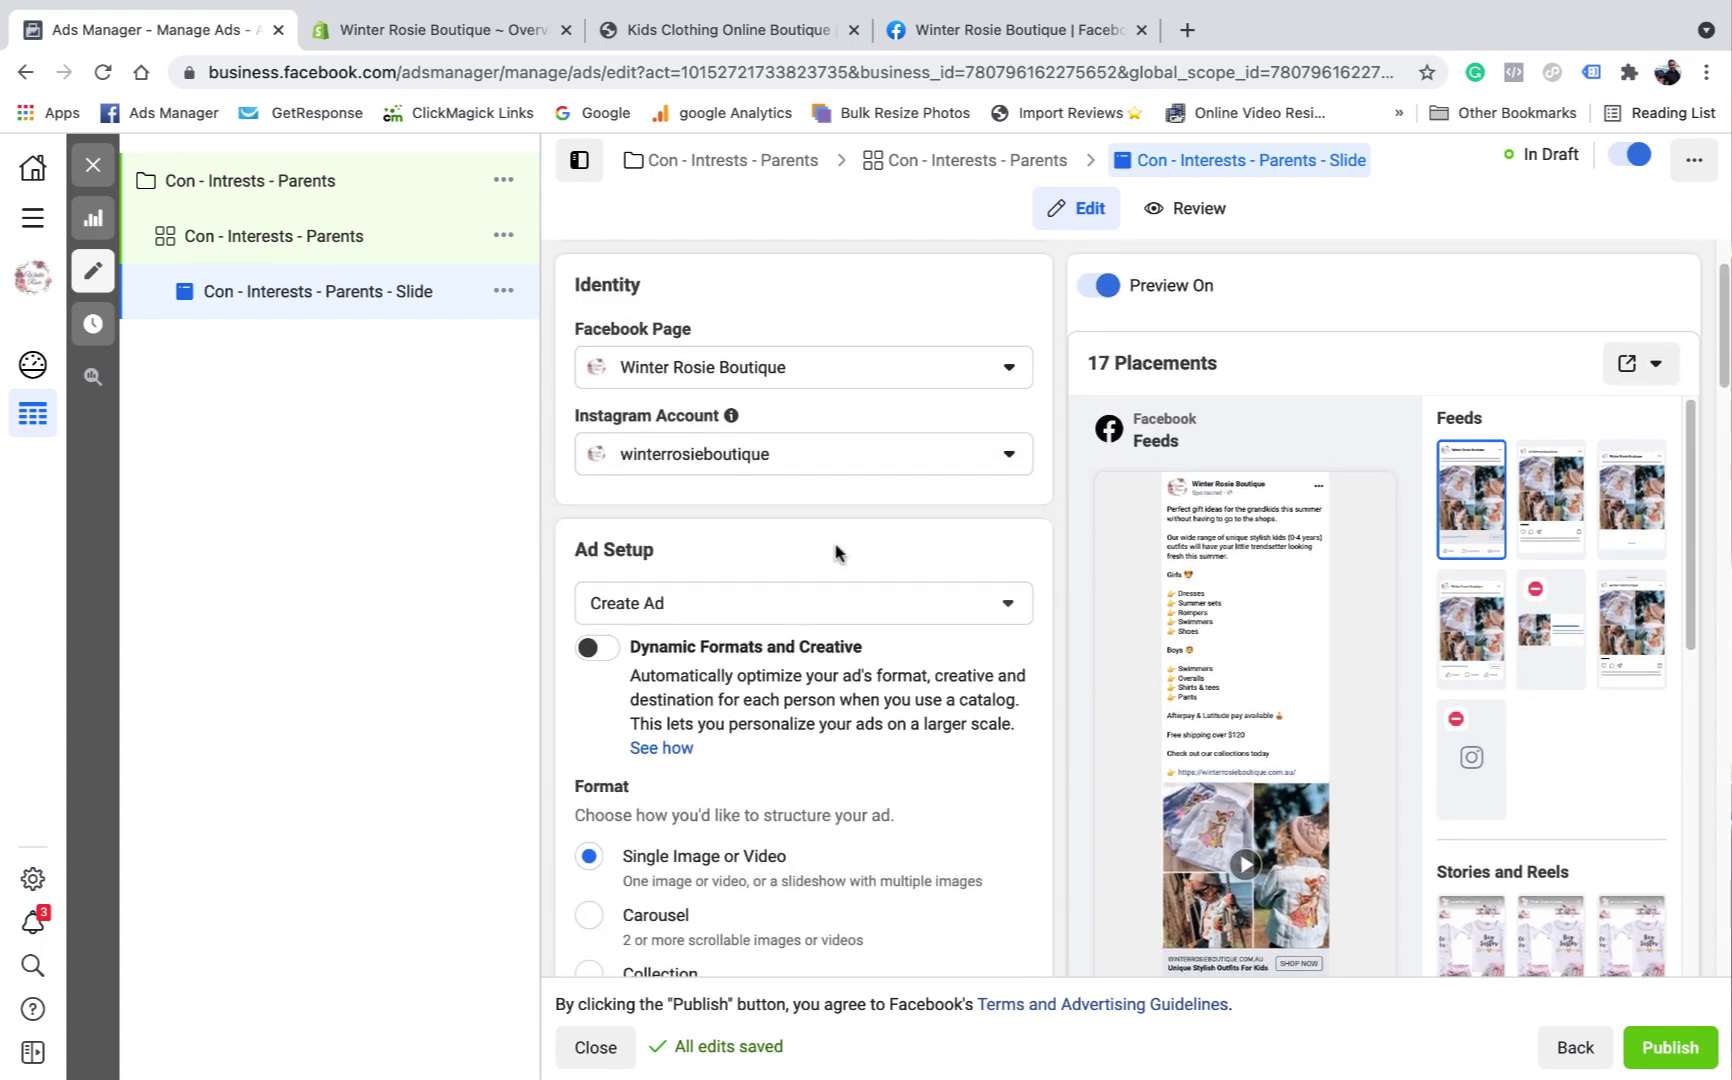
scroll(835, 553, "up", 2)
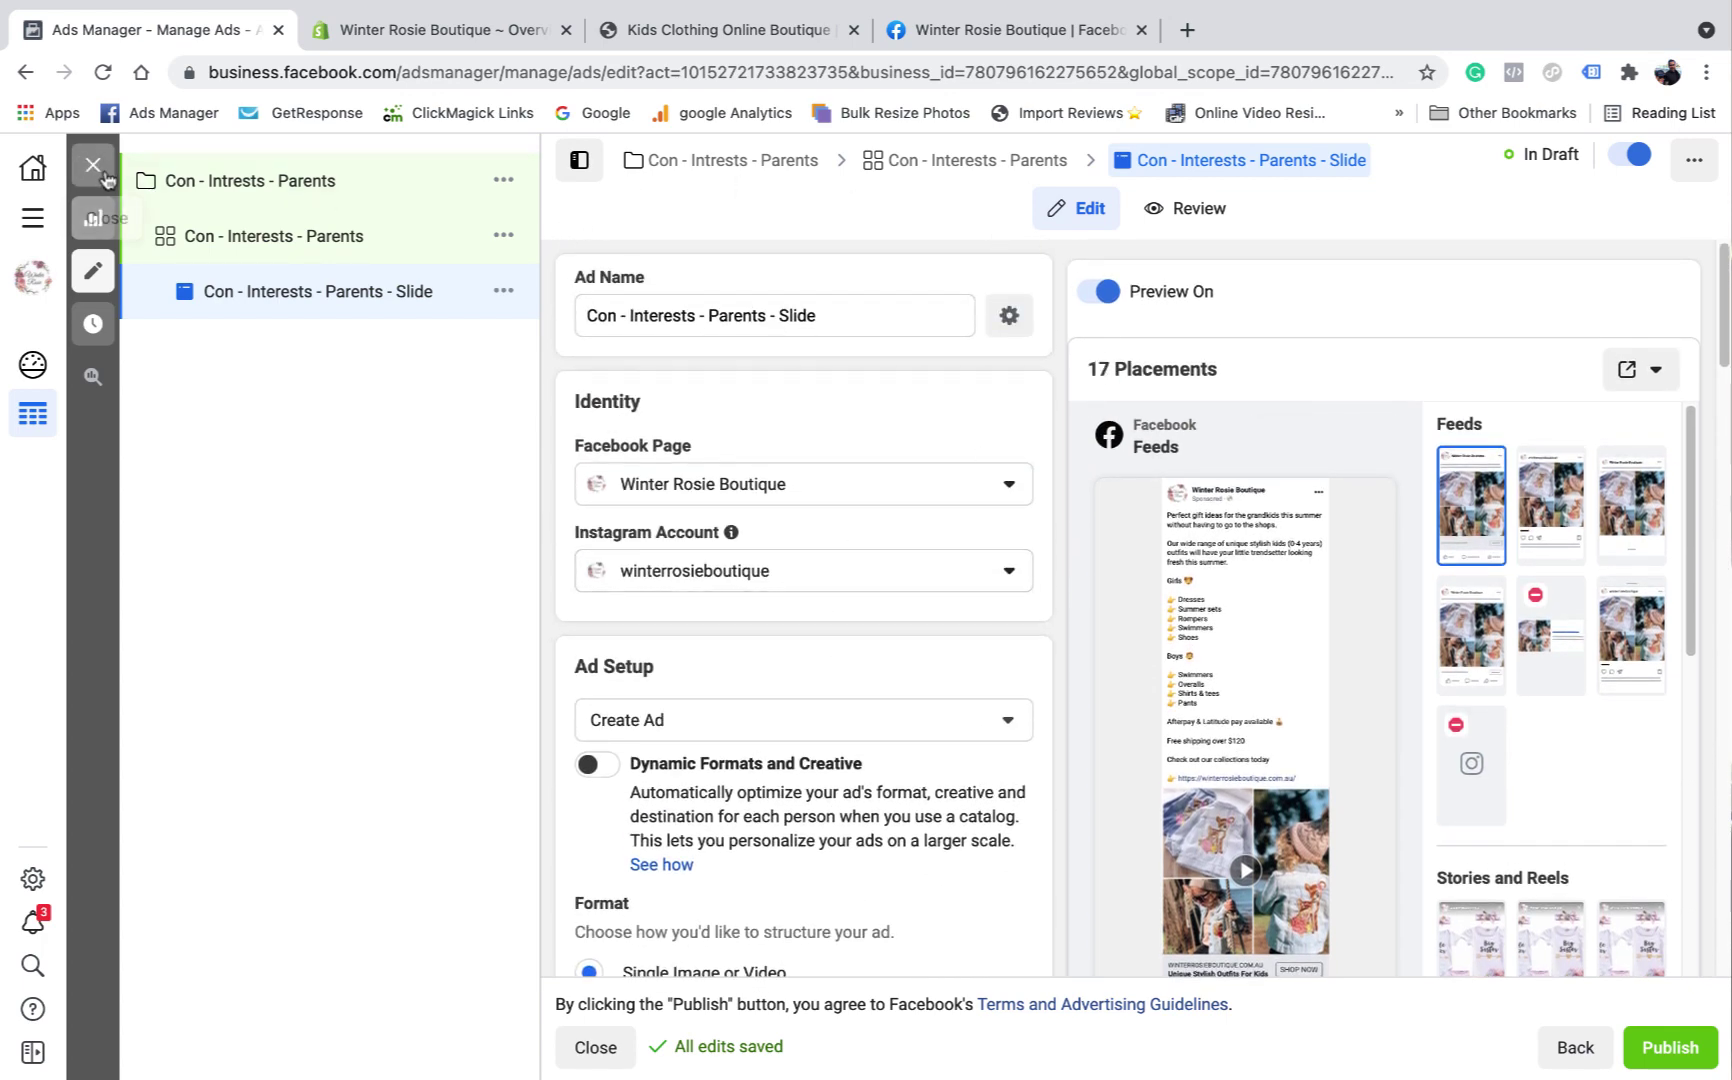
Step: From the Ad Sets list, create three duplicate copies of the Con - Interests - Parents ad set
left_click(103, 176)
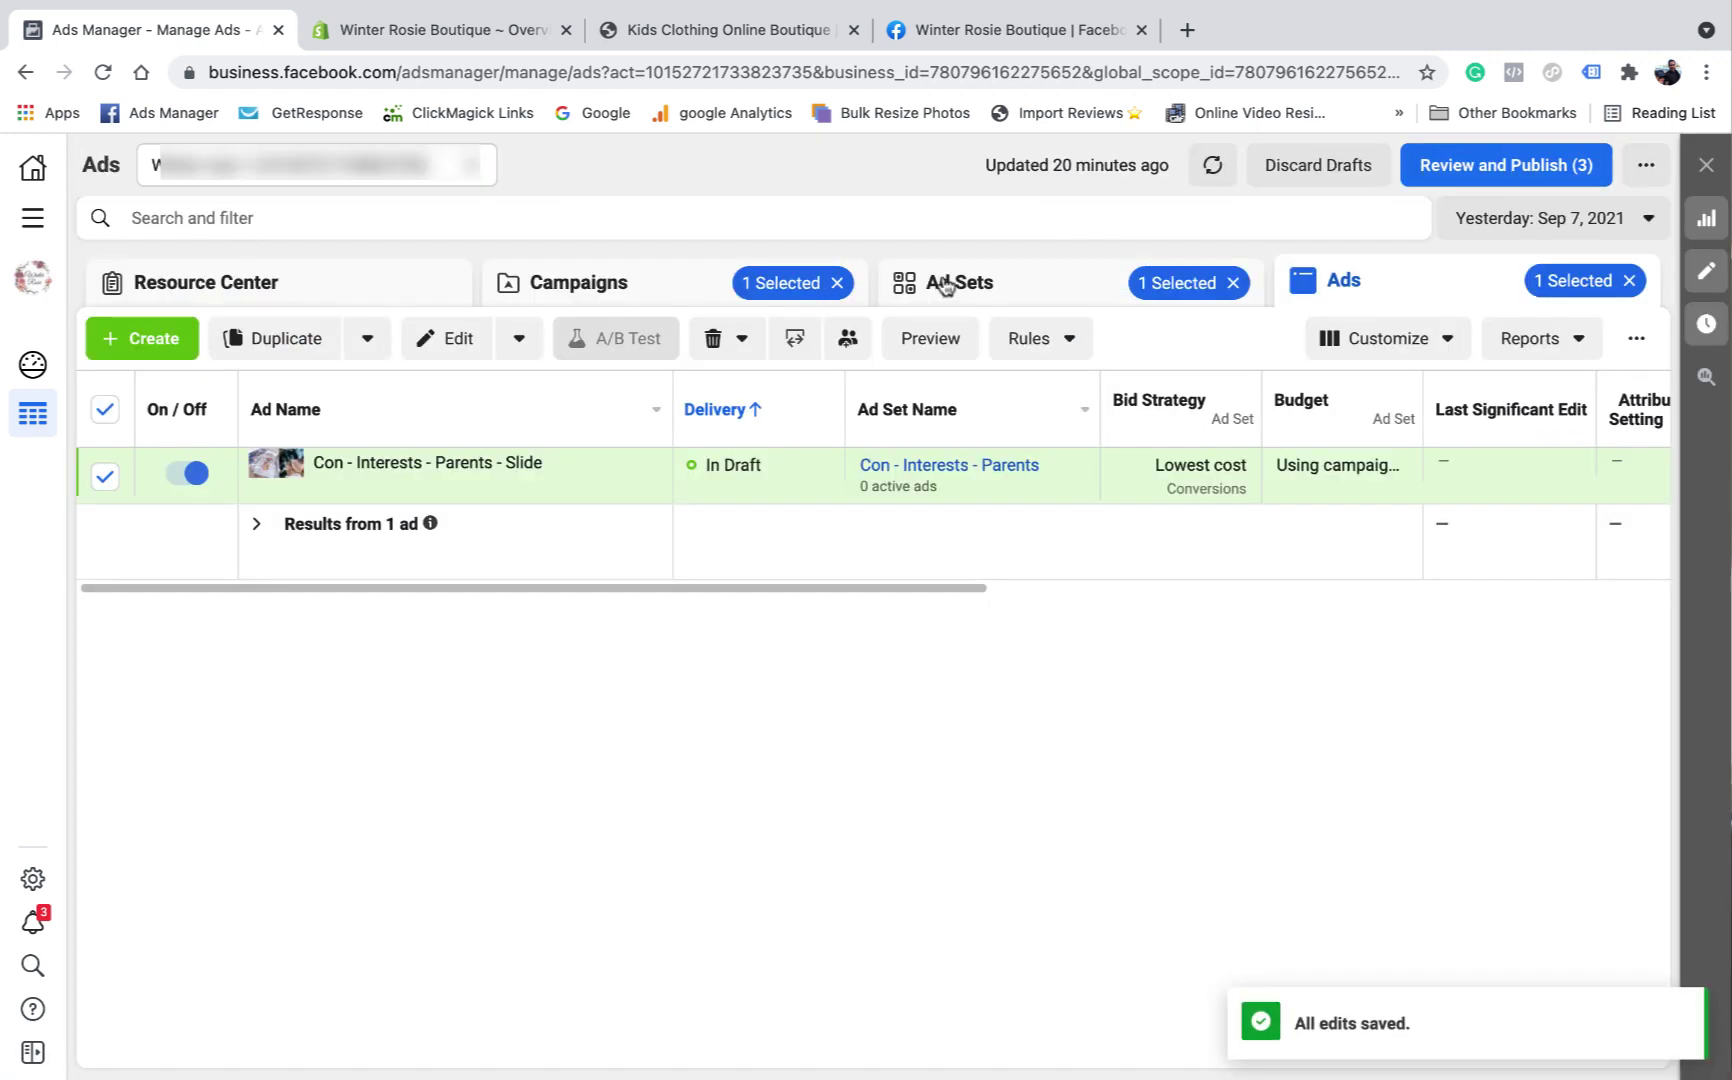
left_click(945, 287)
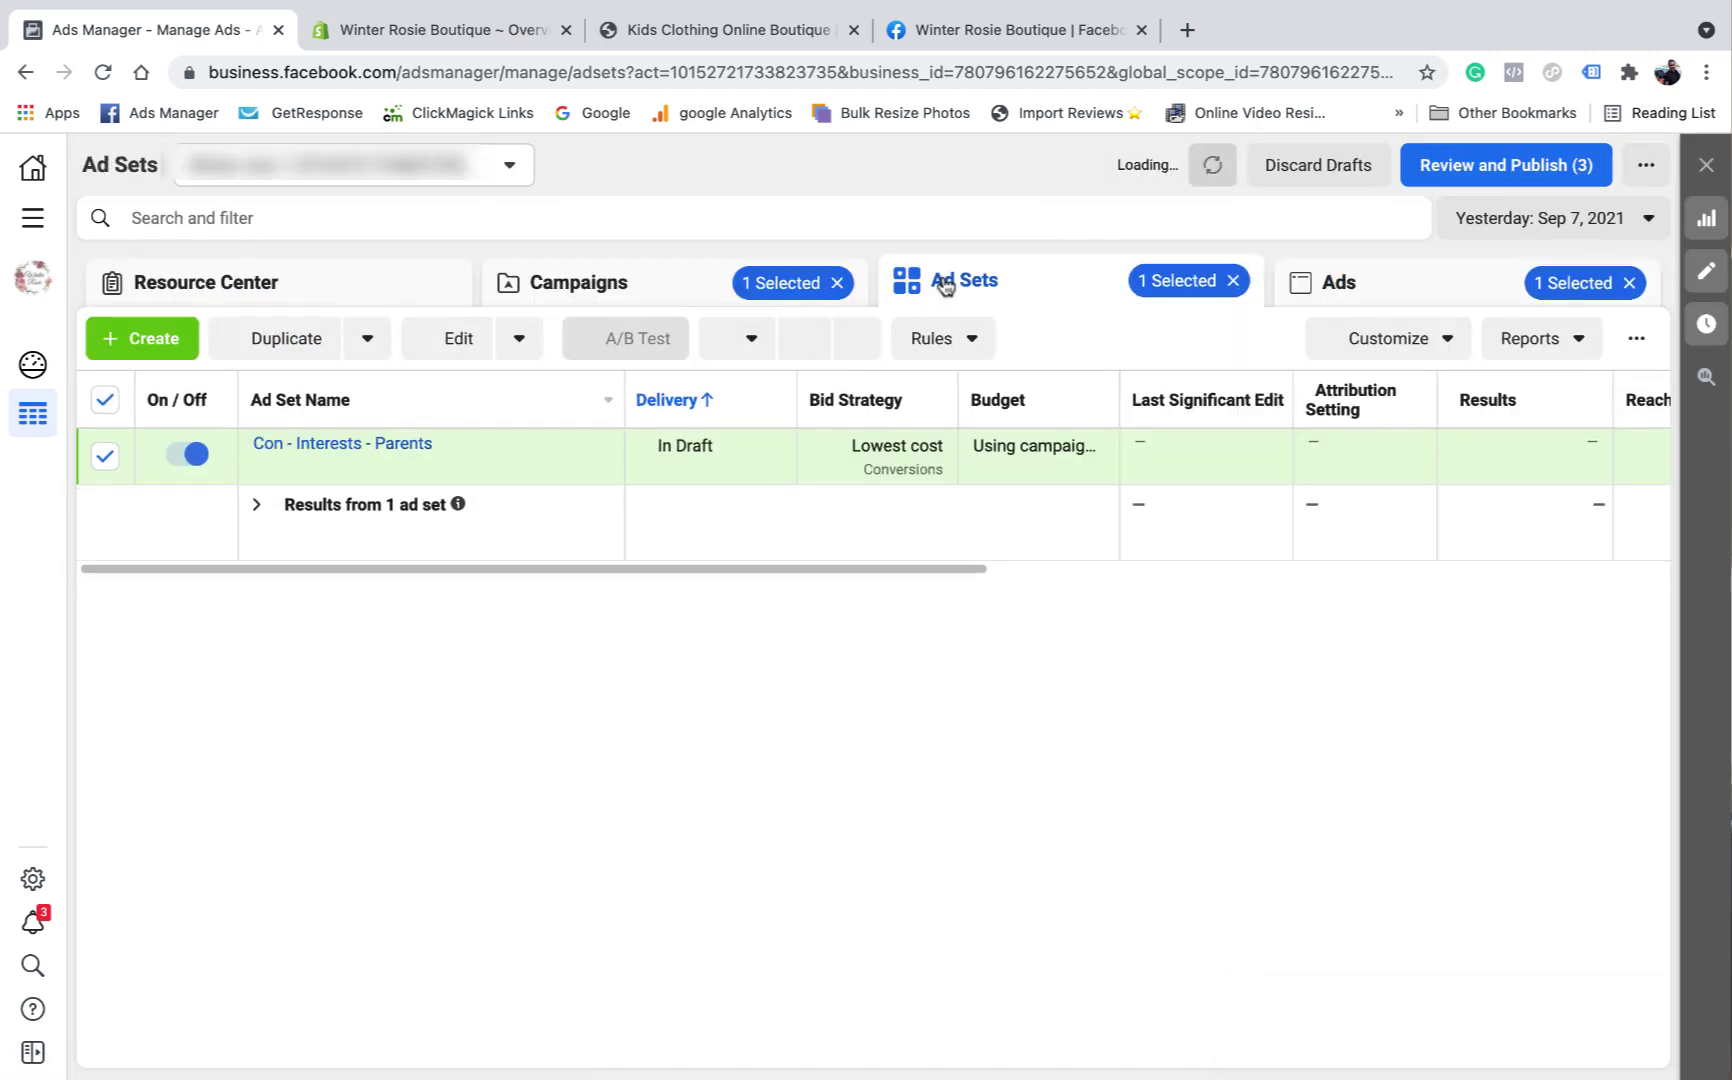
left_click(458, 461)
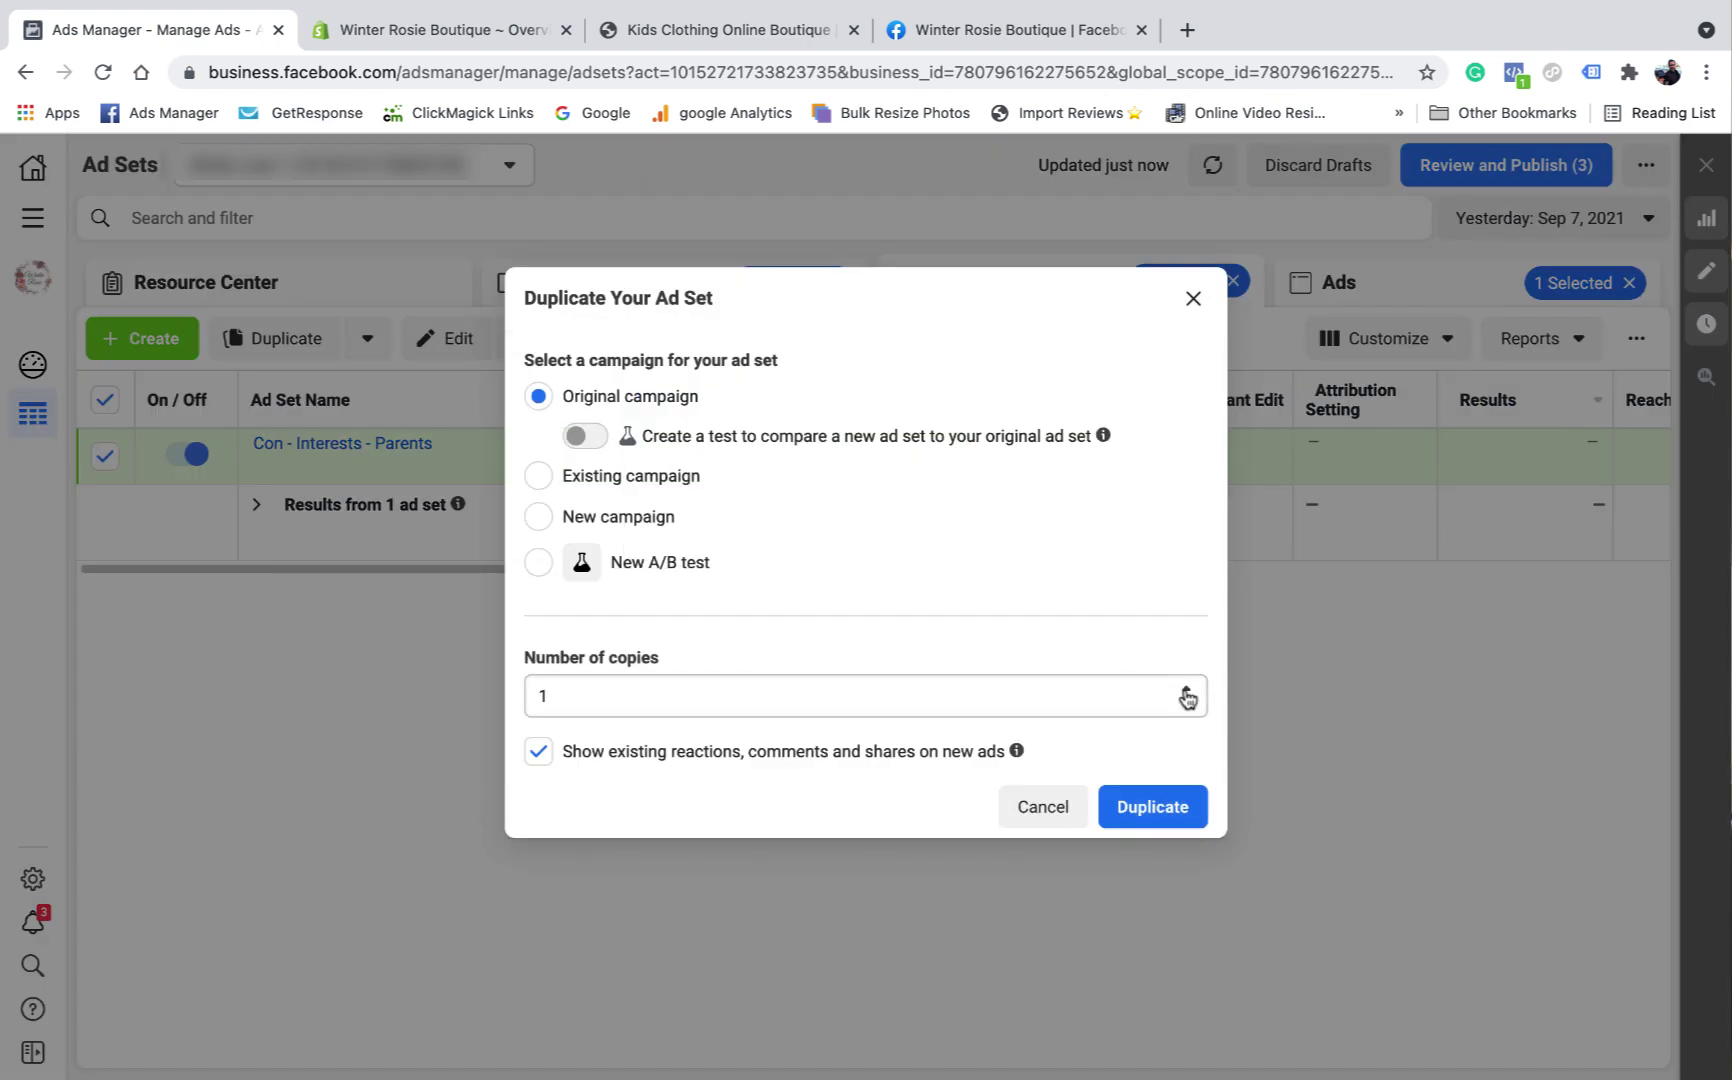
left_click(1187, 691)
left_click(1158, 806)
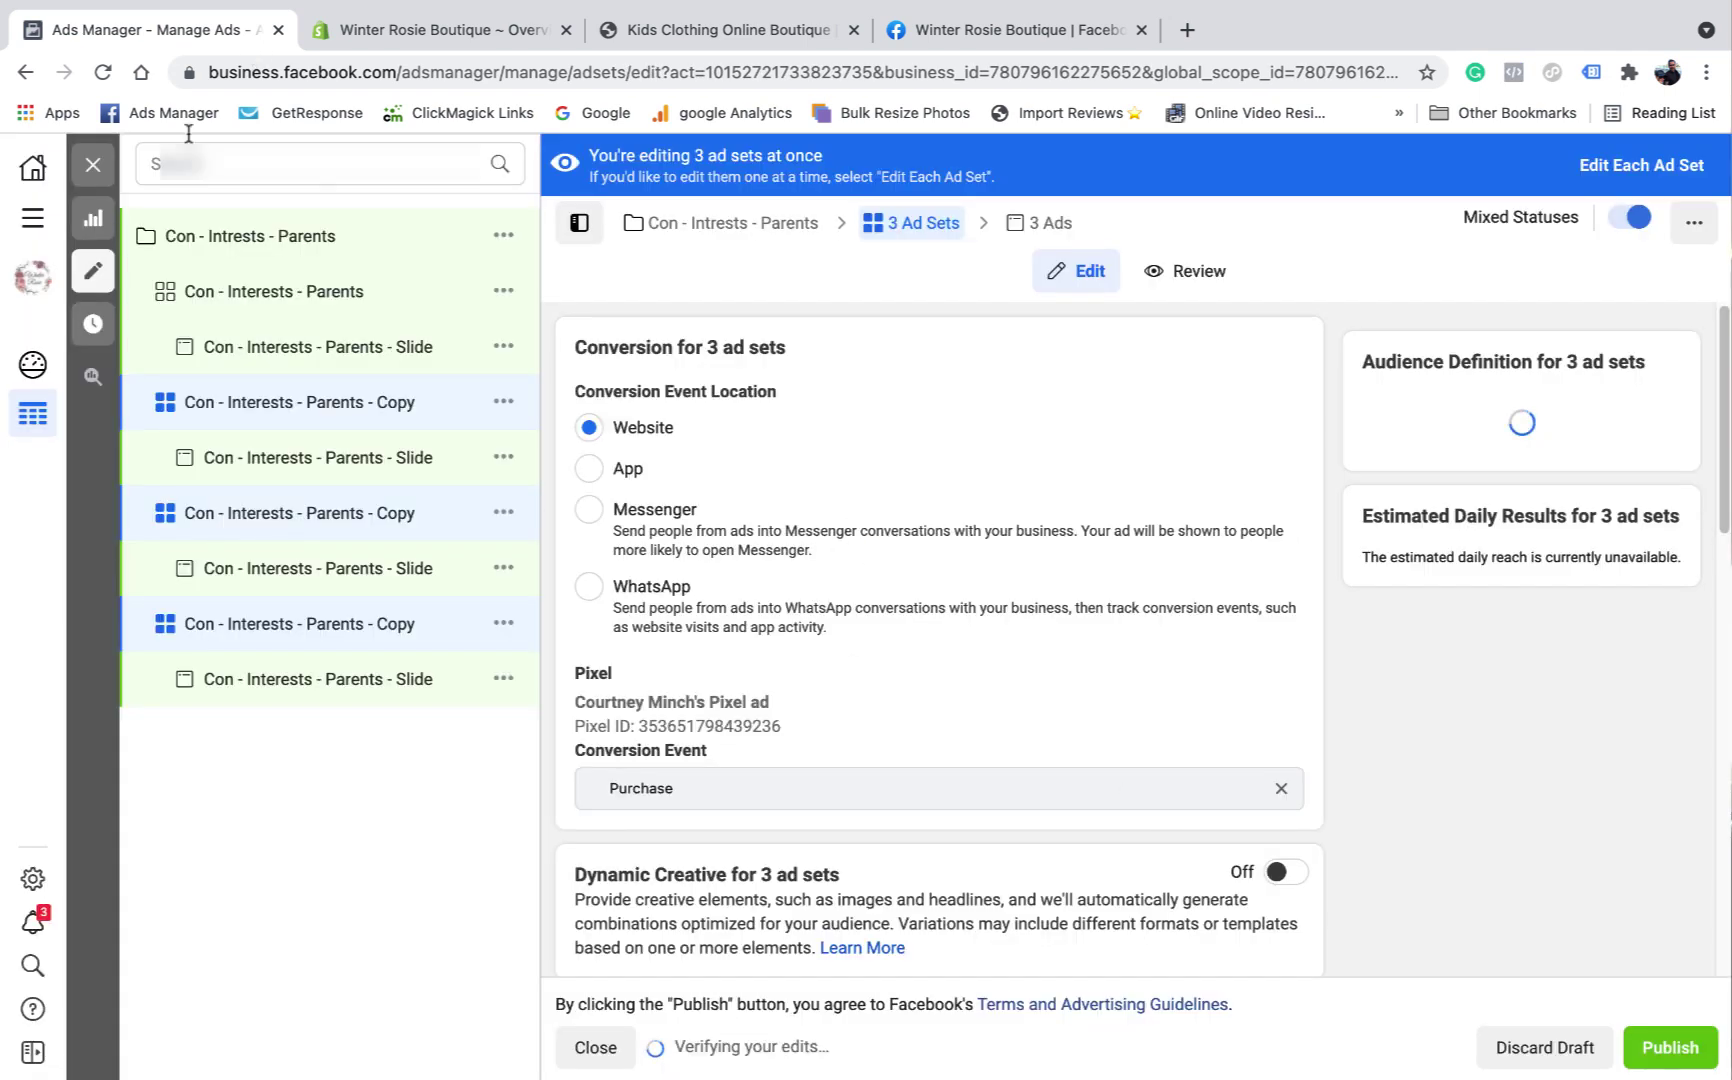
Step: Rename the two lower copies to Con - Interests - Parents 1 and Con - Interests - Parents 2
left_click(94, 167)
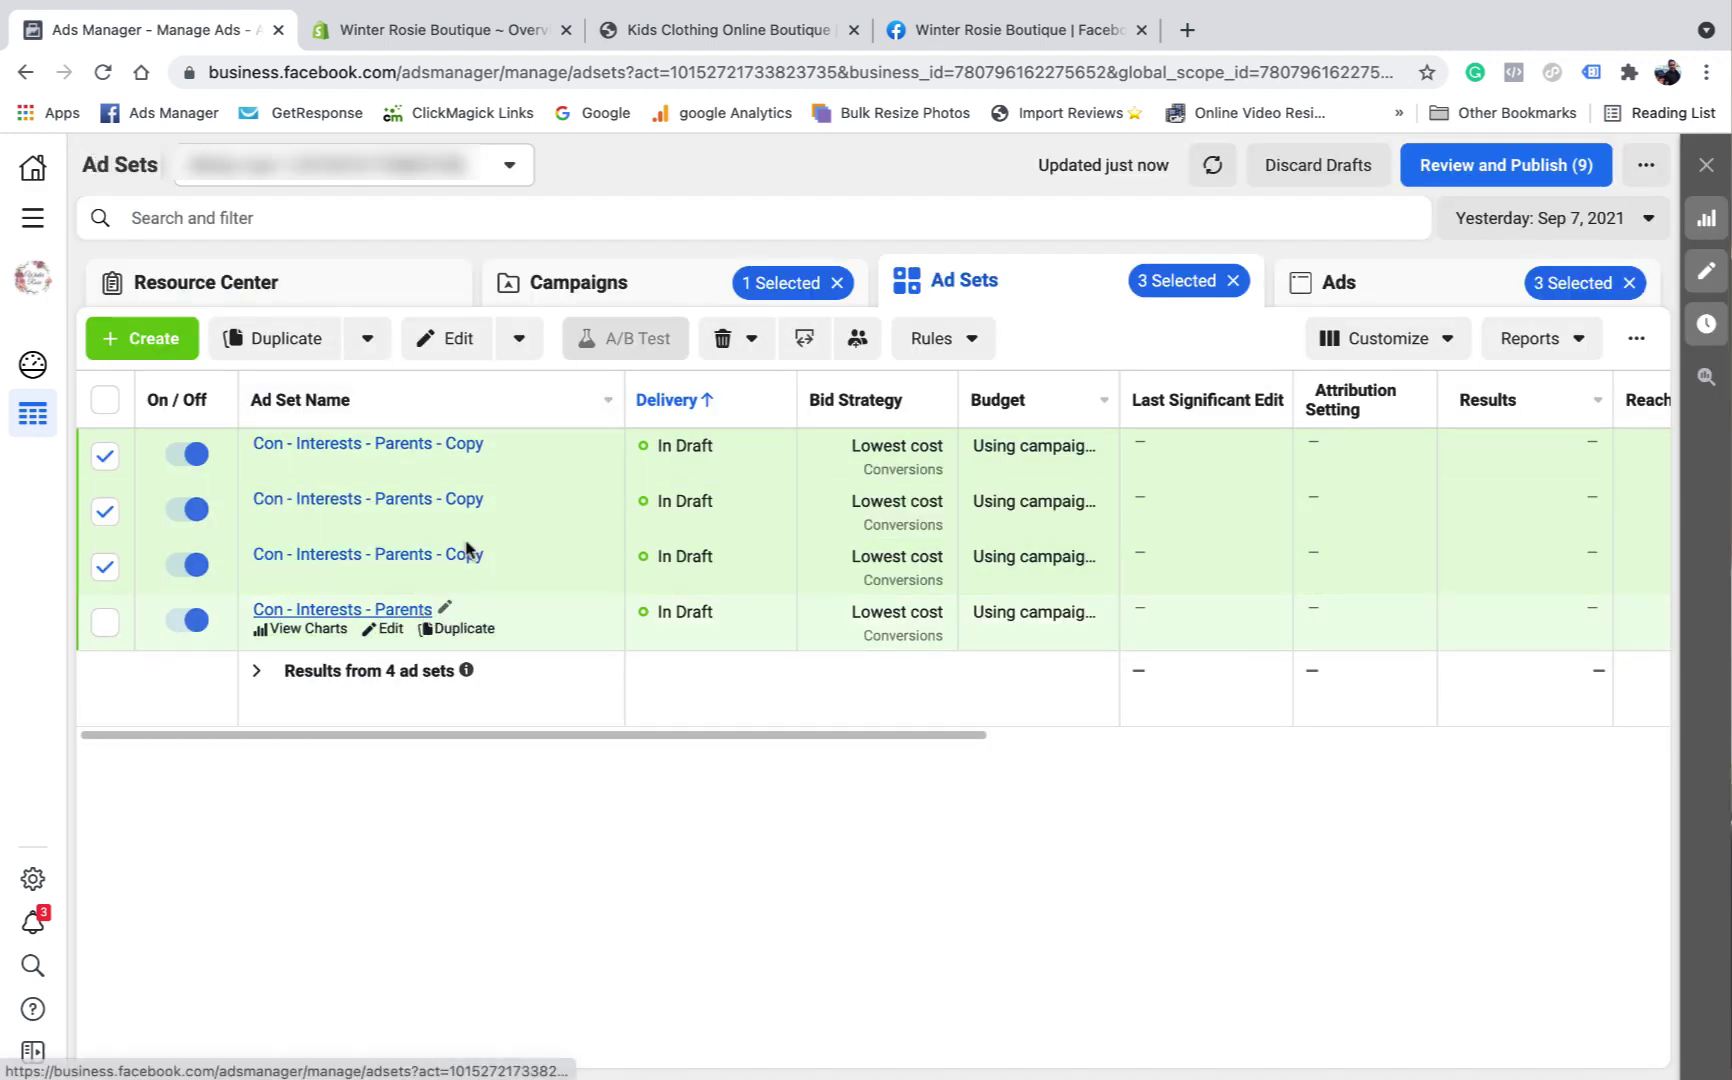
left_click(497, 556)
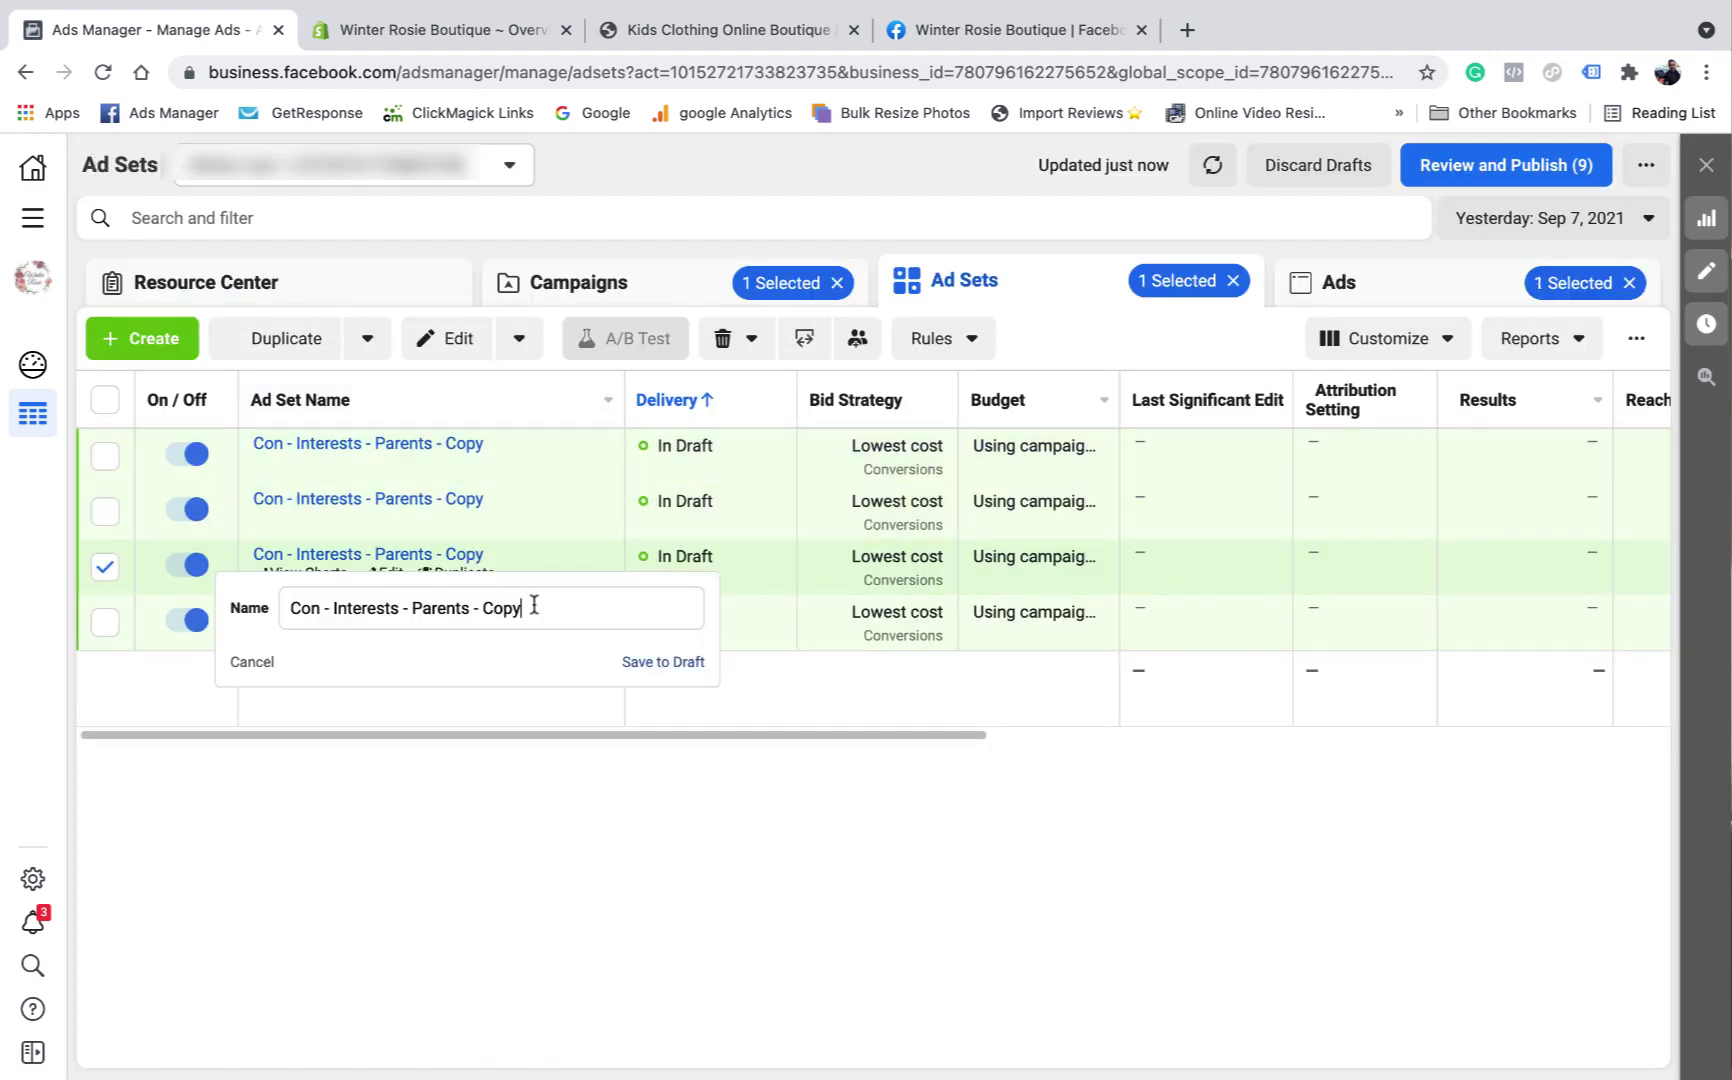
left_click_drag(533, 603, 475, 605)
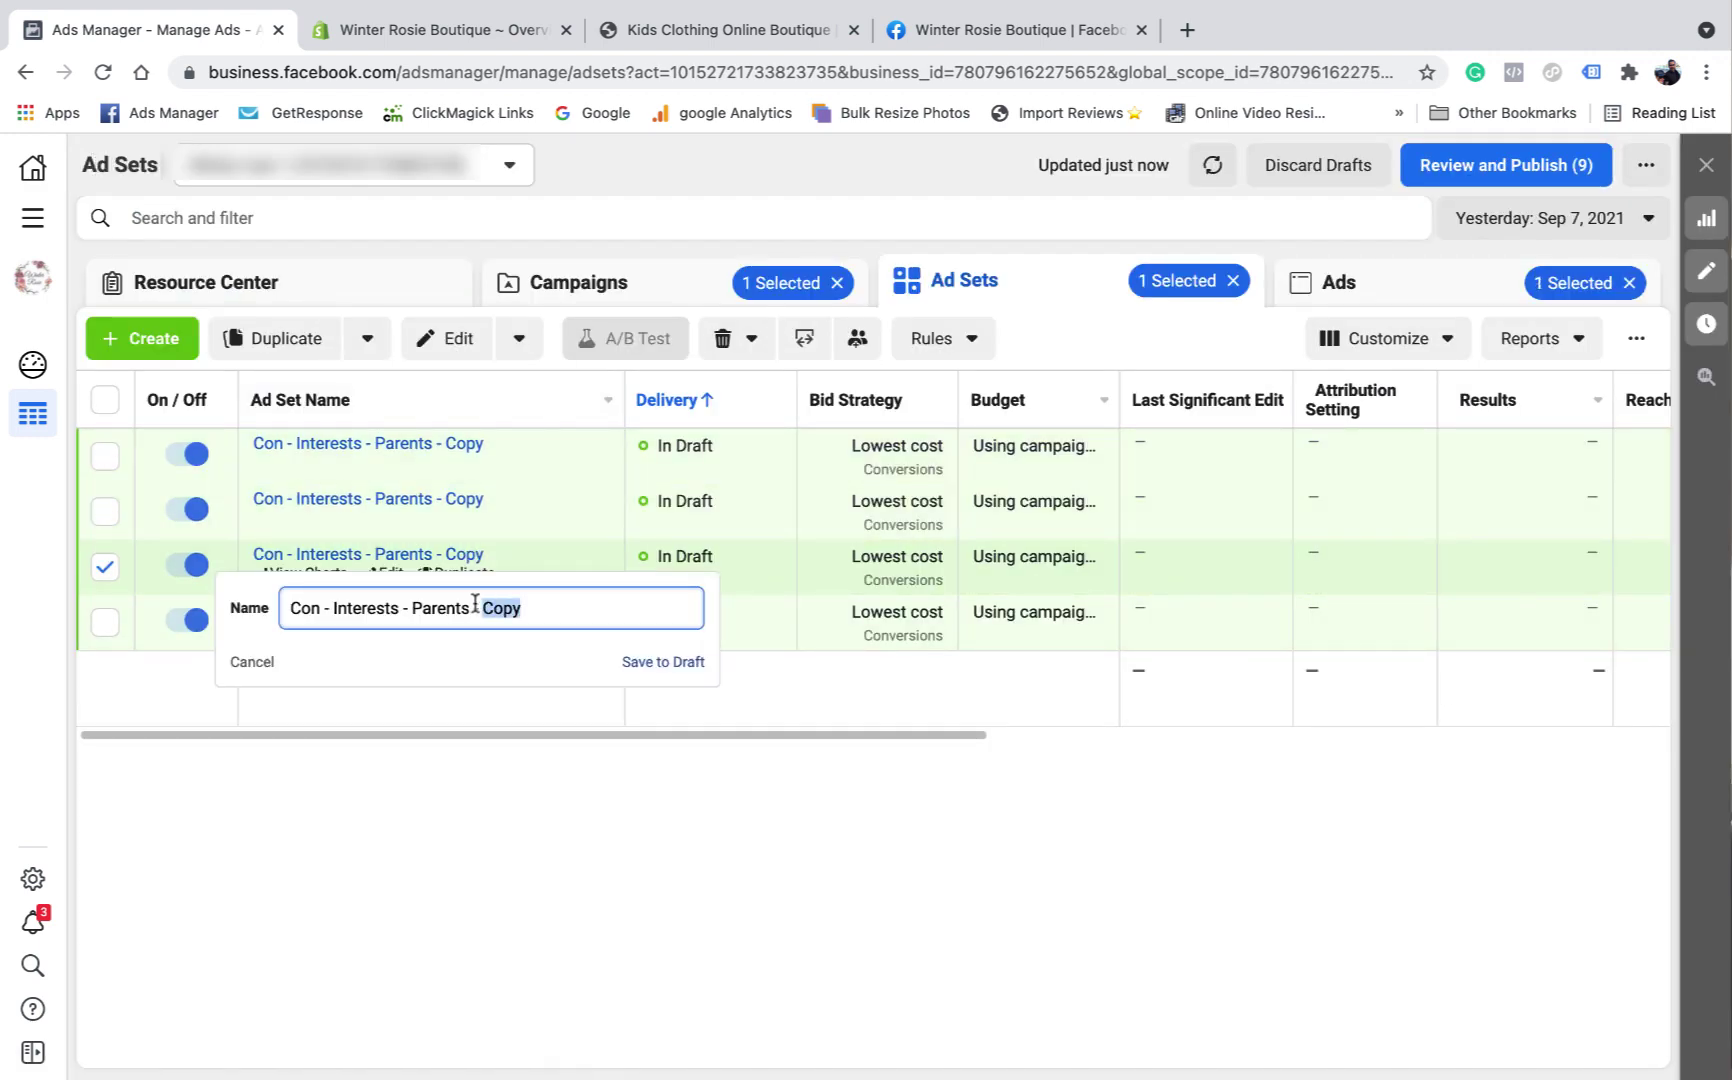
left_click(645, 665)
left_click(494, 498)
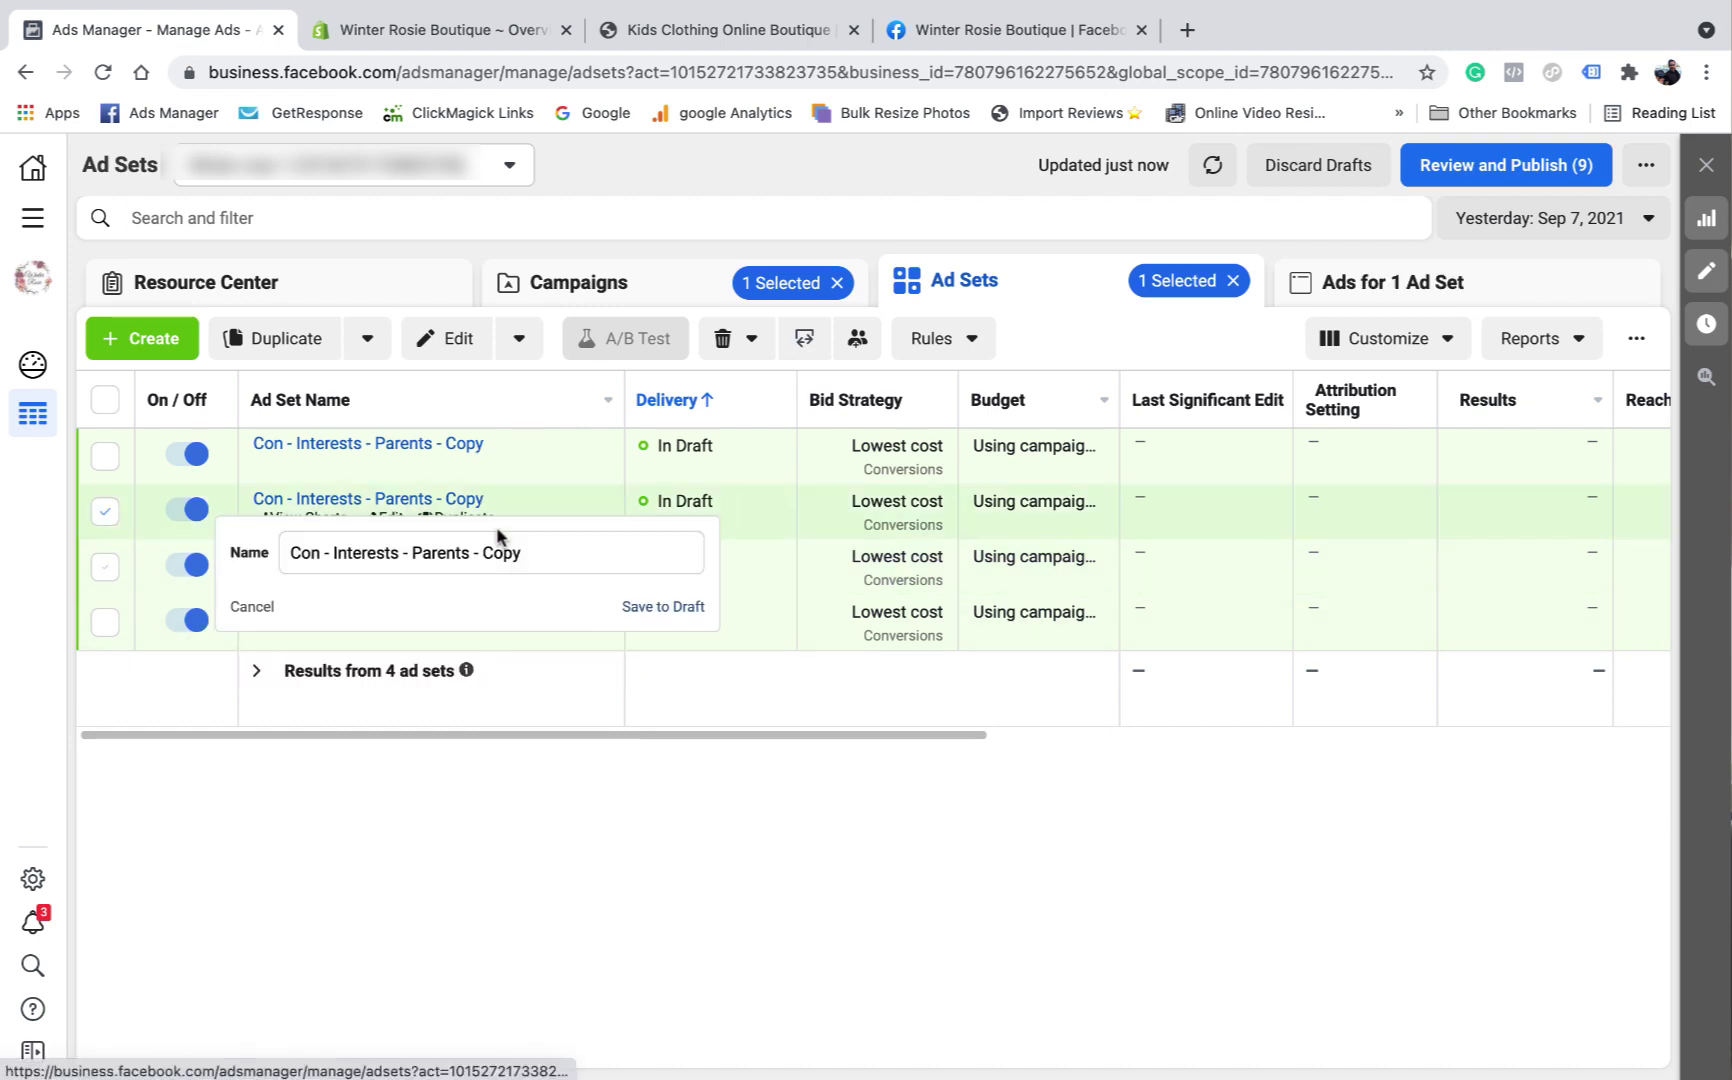
type("2")
left_click(664, 609)
Step: Rename the top copy to Con - Interests - Parents 3, then select Parents 1
left_click(494, 441)
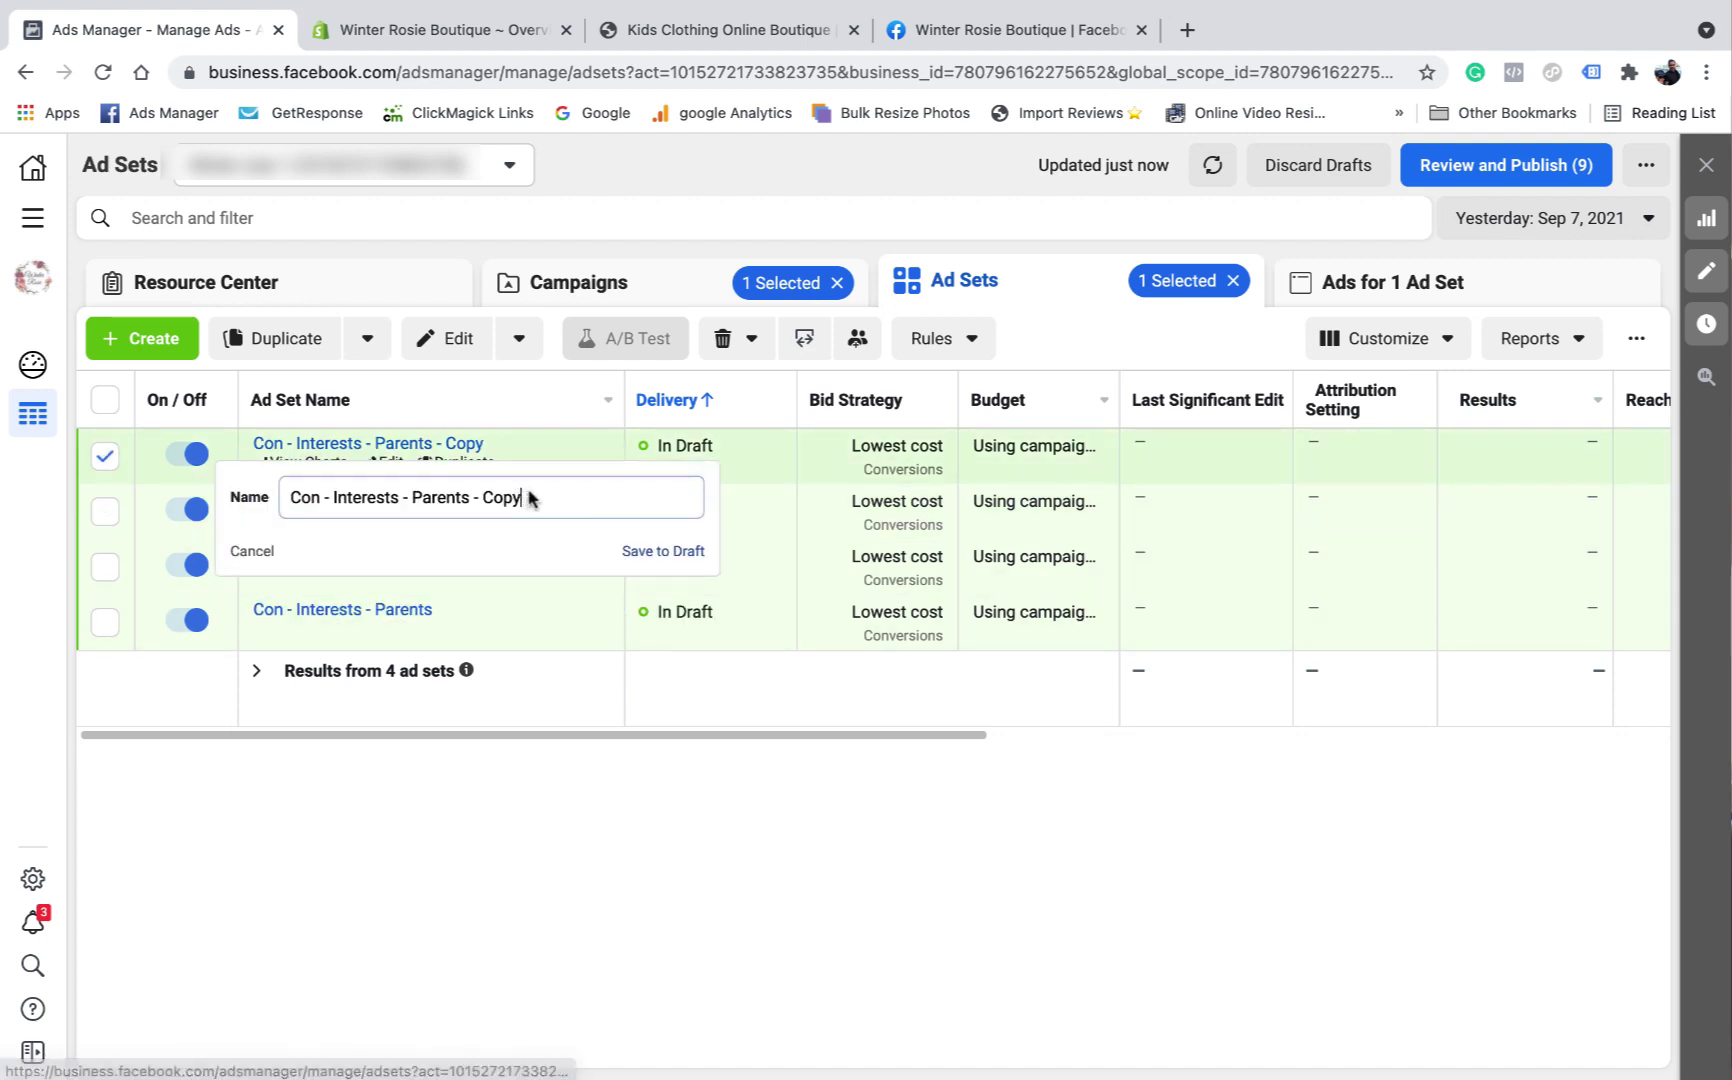
left_click_drag(522, 497, 483, 497)
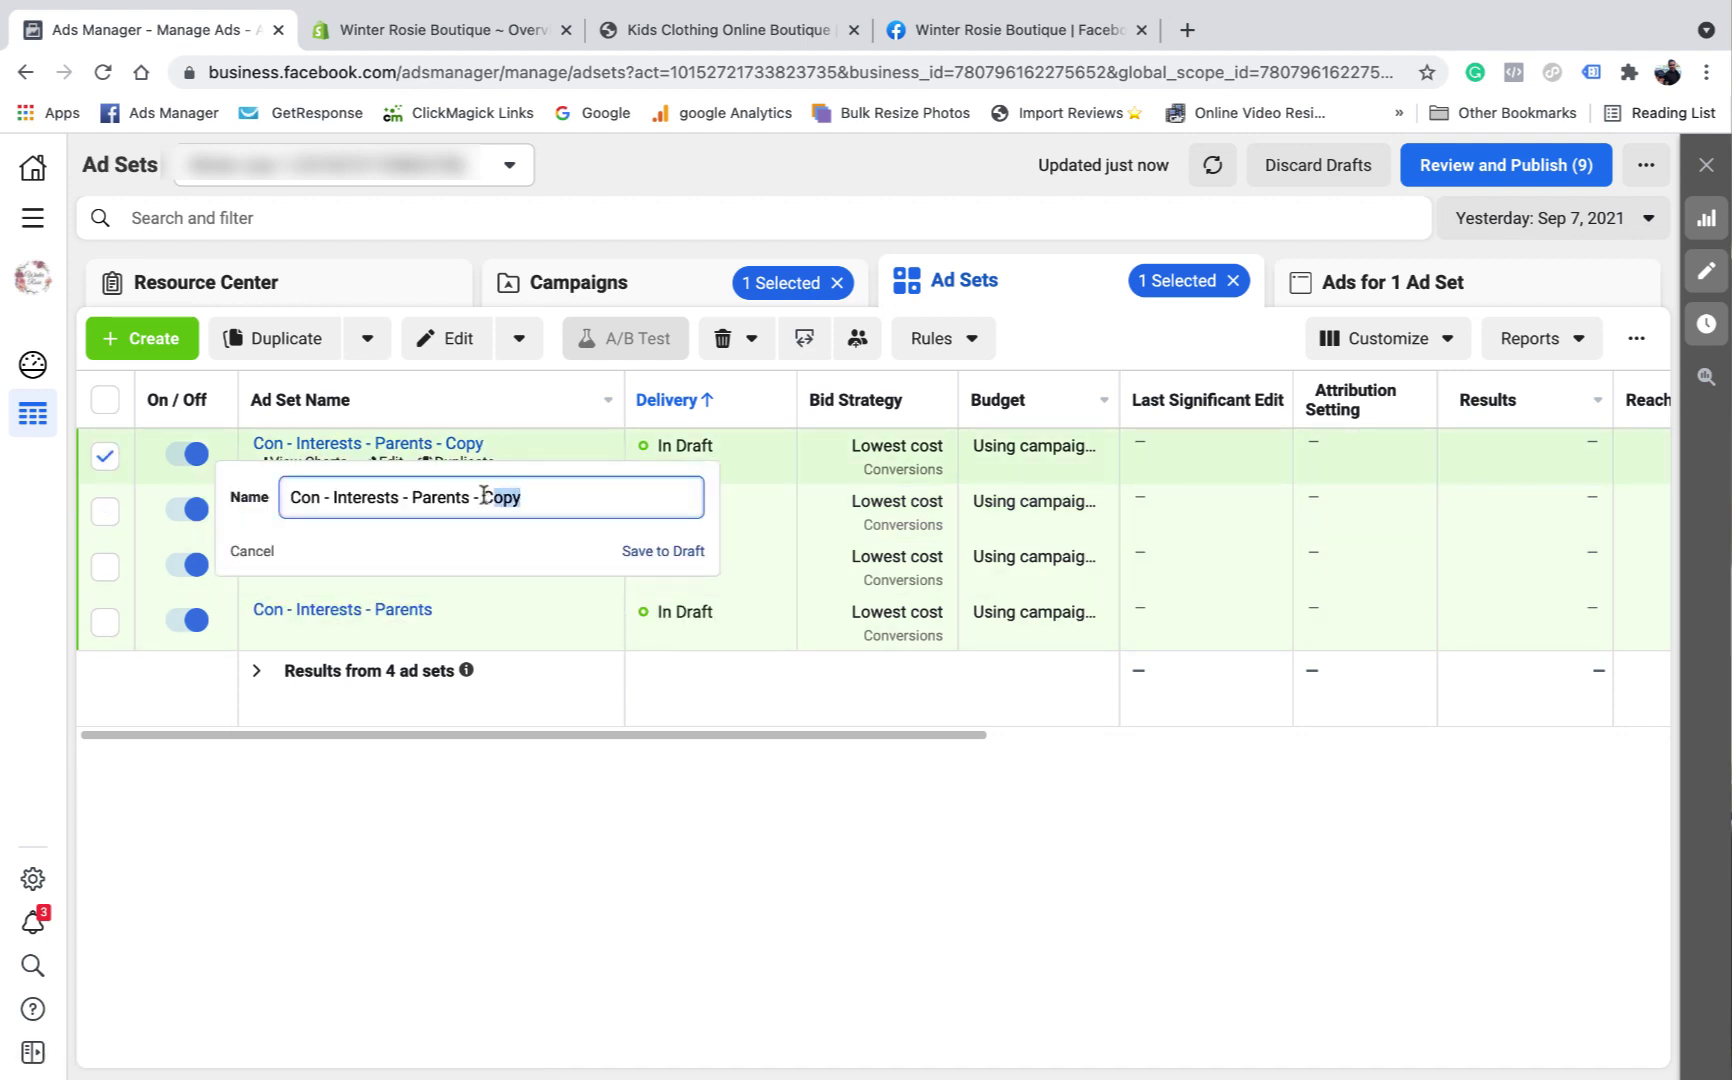
type("3")
left_click(664, 551)
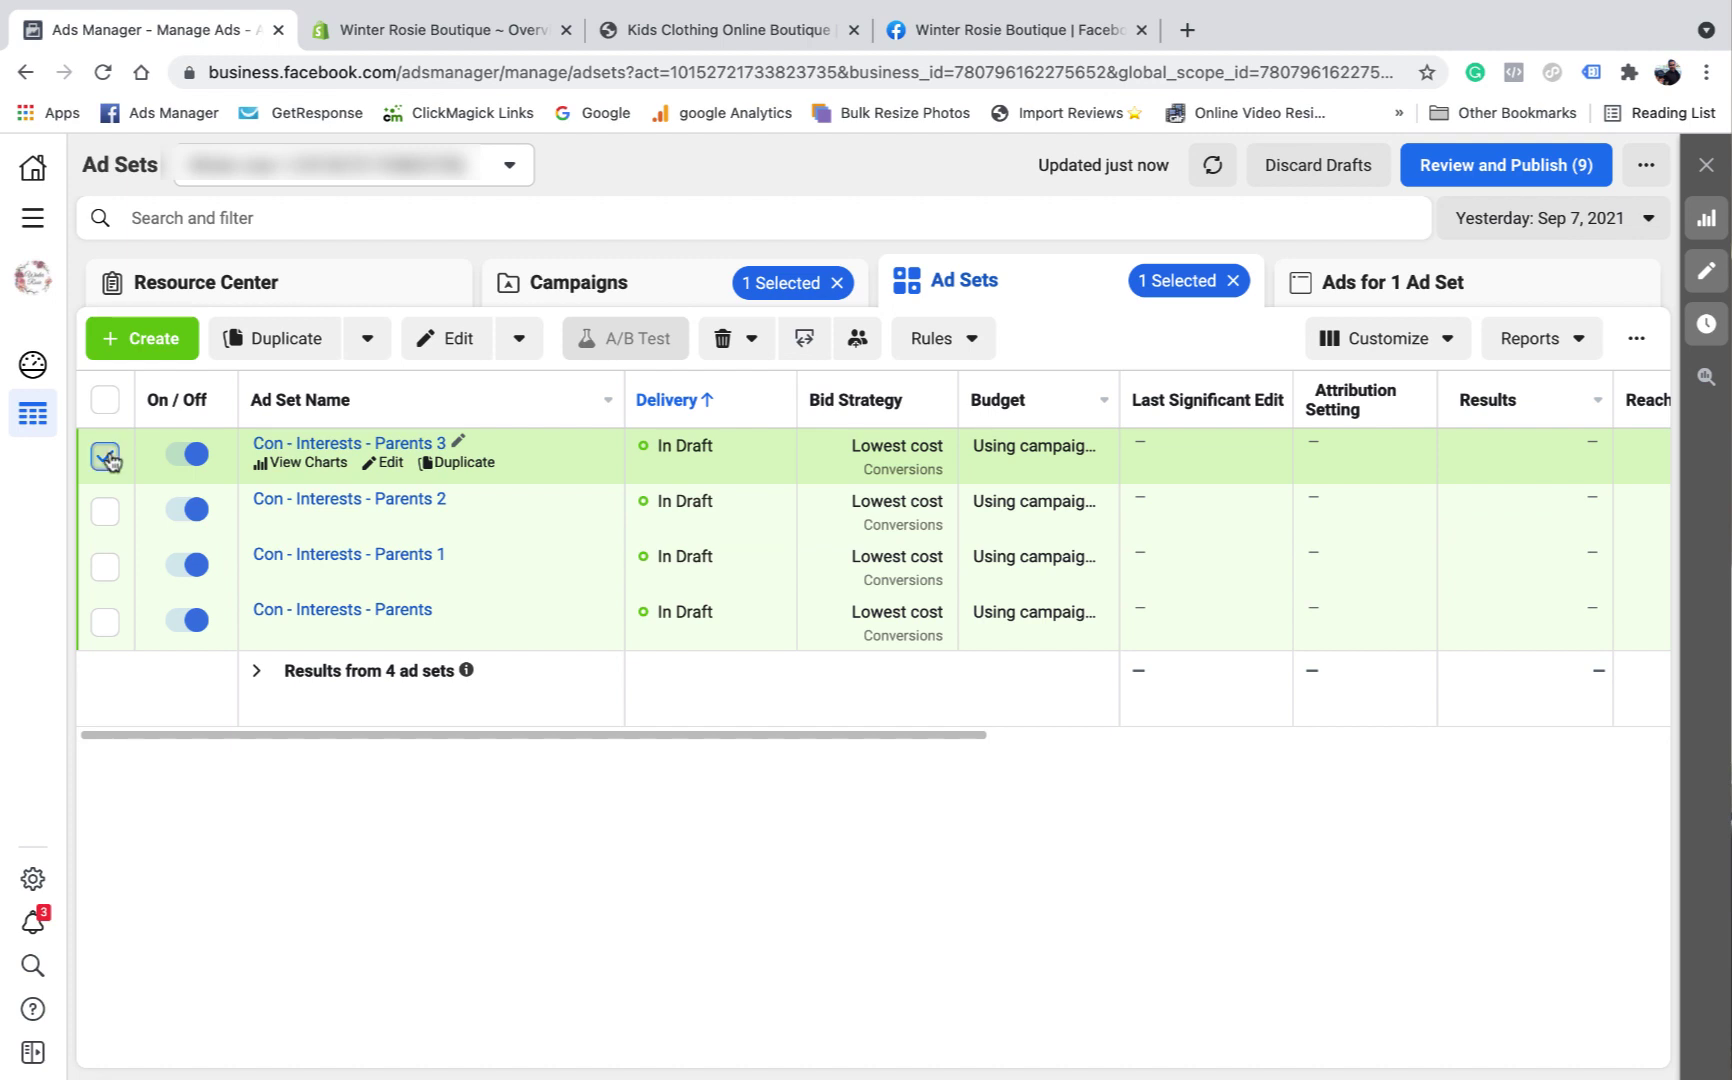
left_click(105, 456)
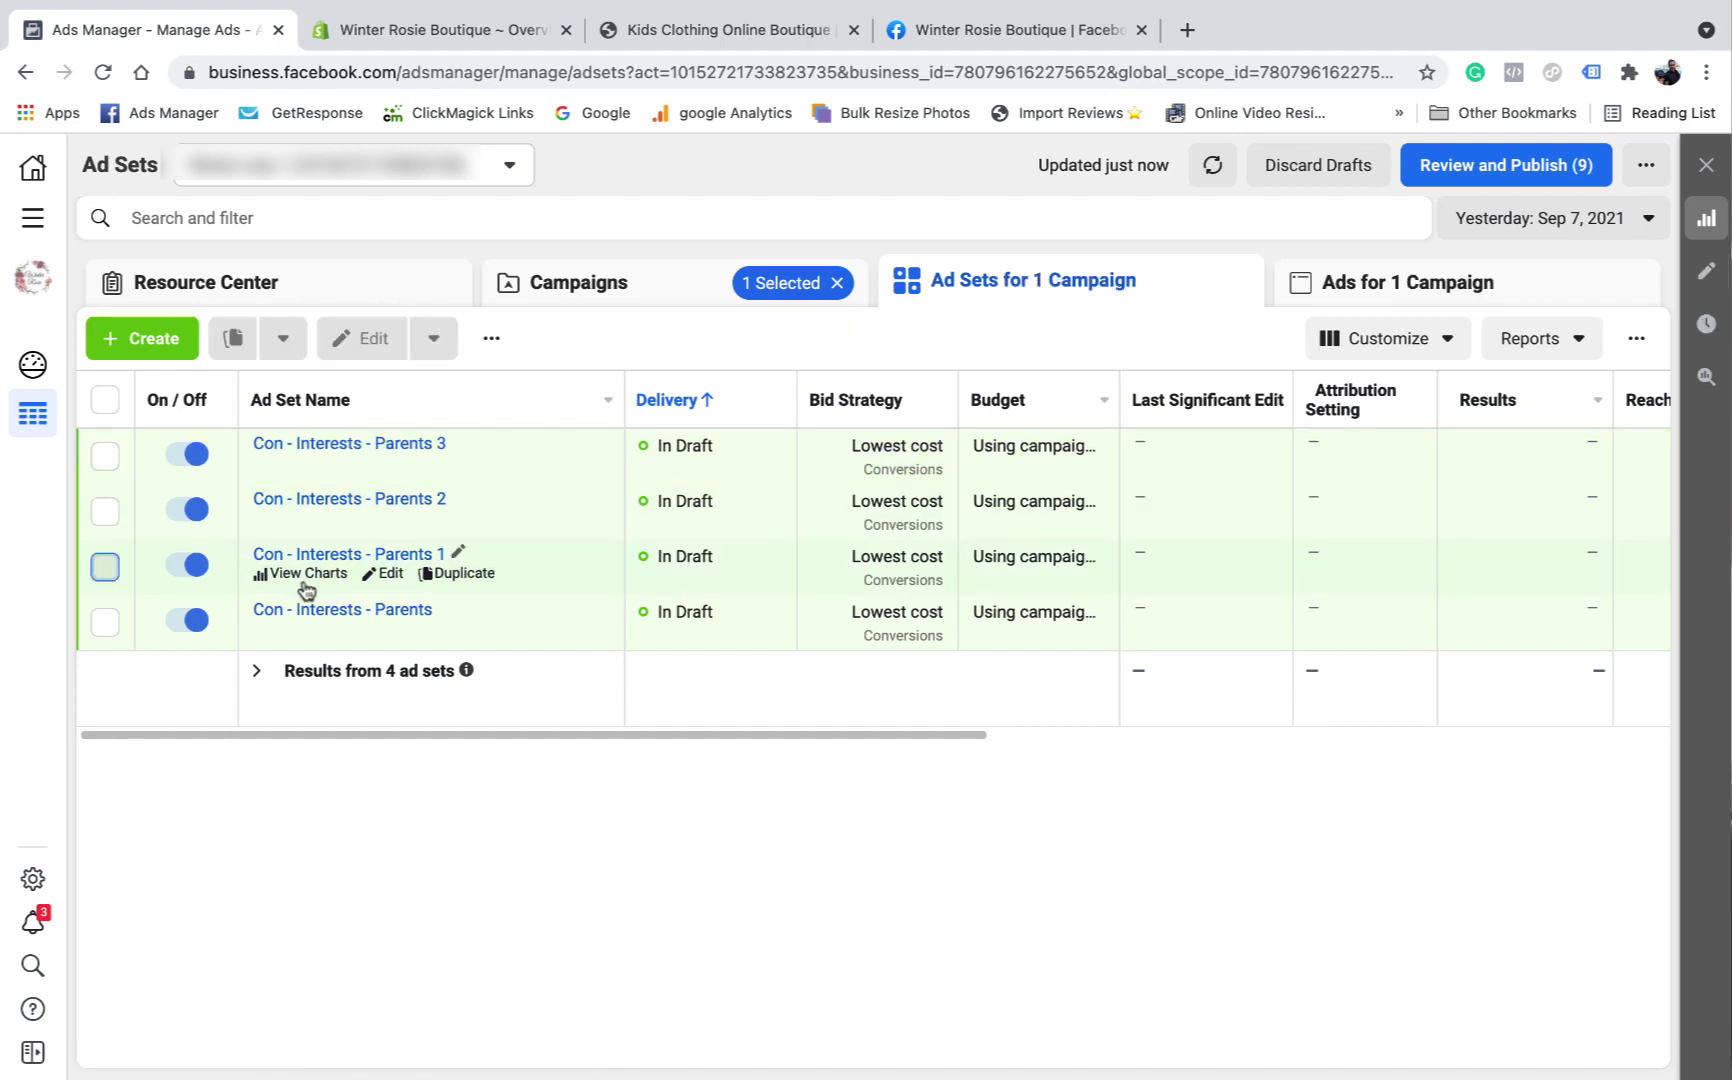
left_click(312, 591)
Step: Open the Parents 1 ad and insert '1' so it's named Con - Interests - Parents1 - Slide
left_click(390, 577)
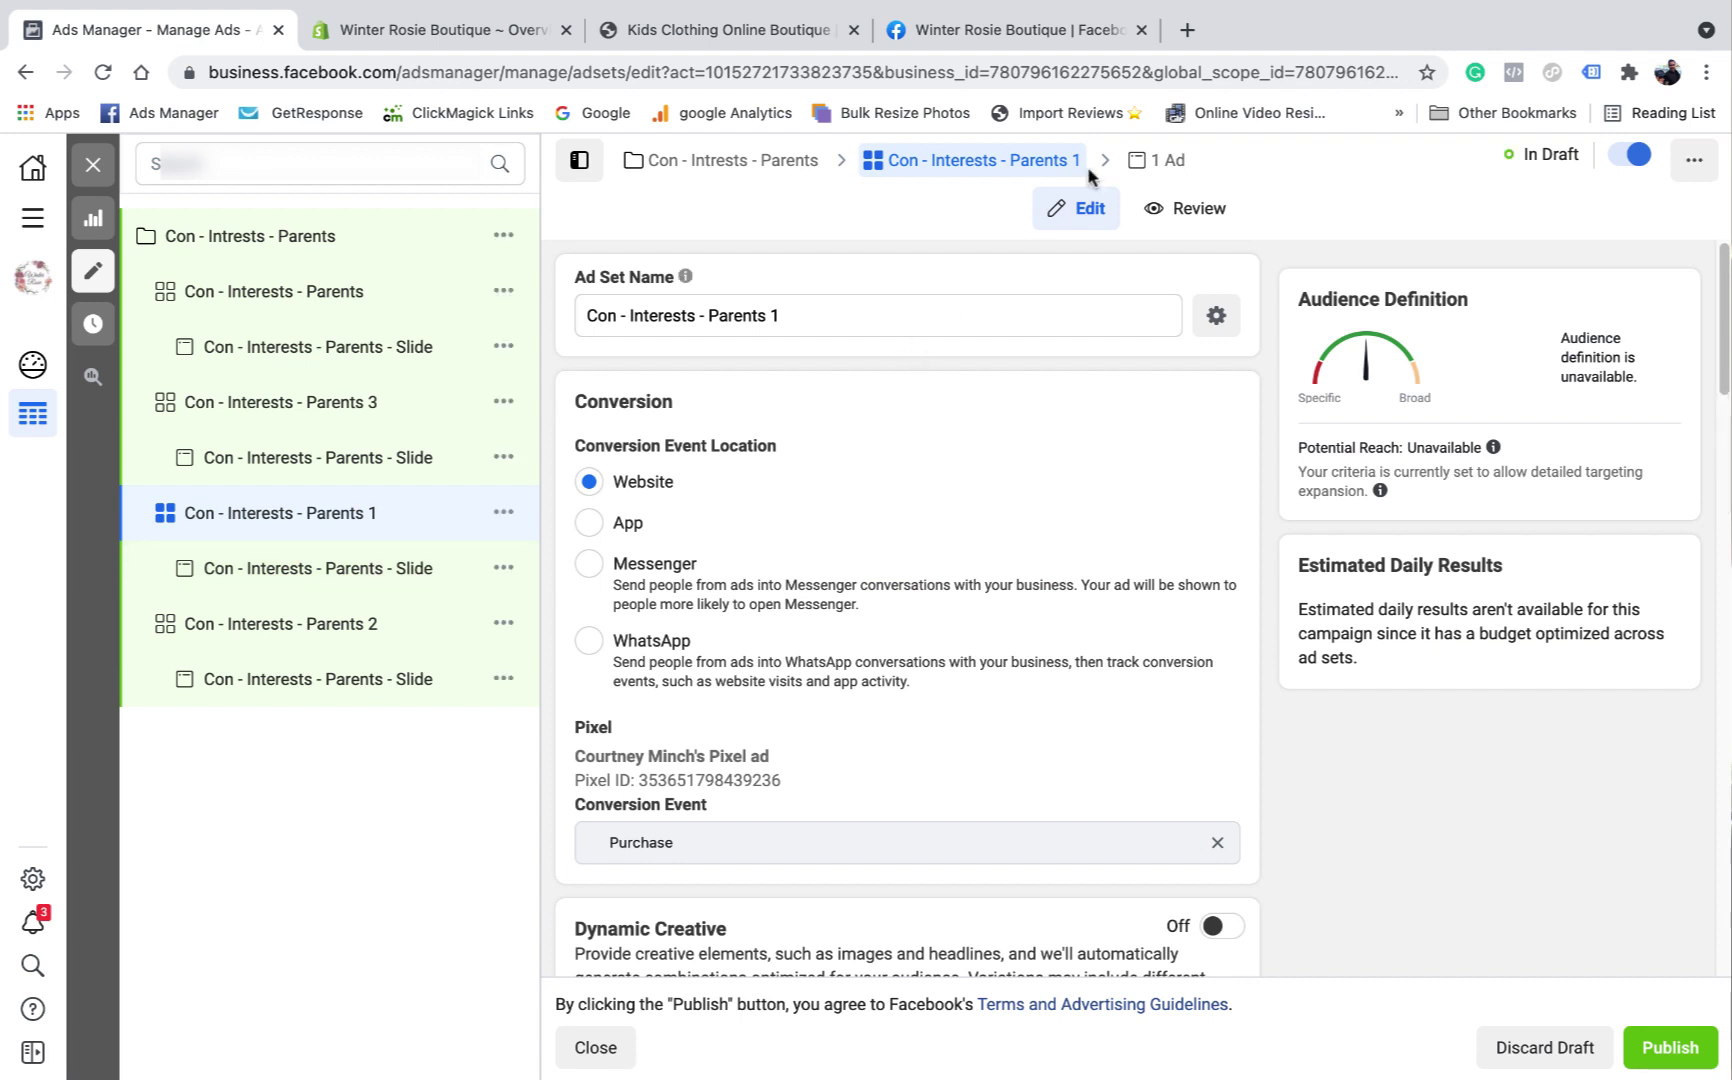
left_click(1166, 164)
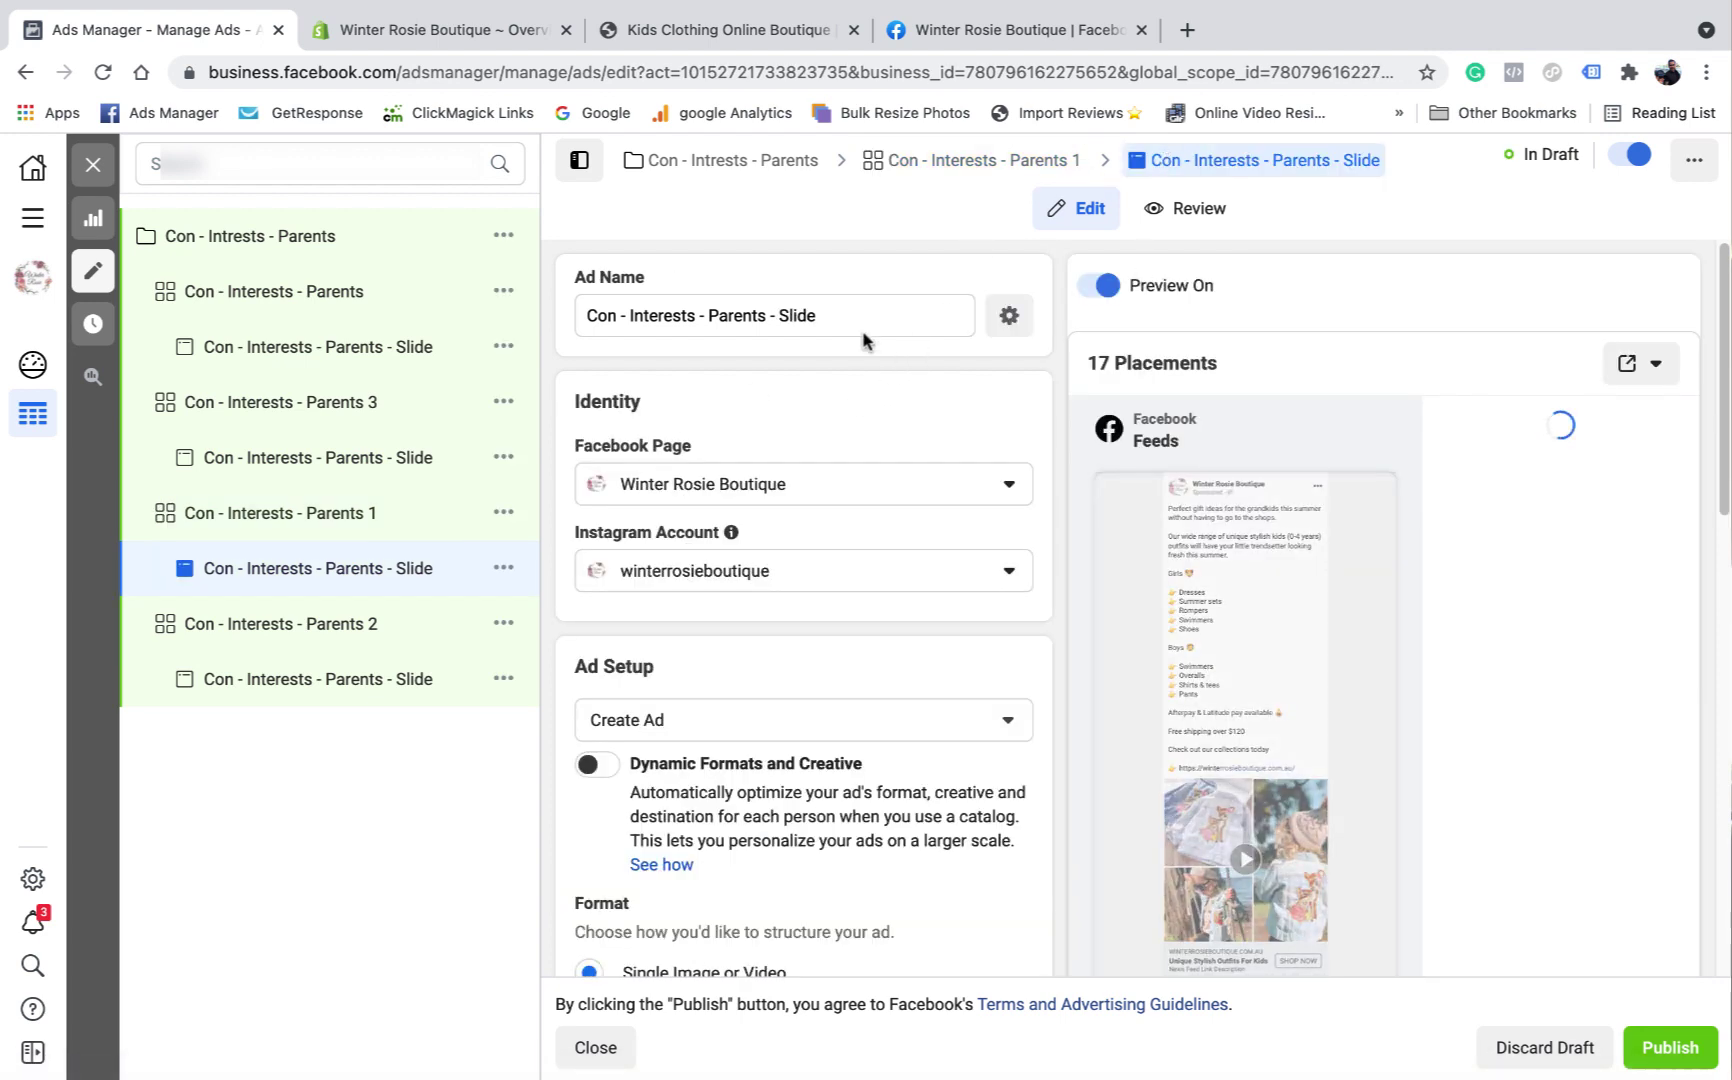
left_click(761, 316)
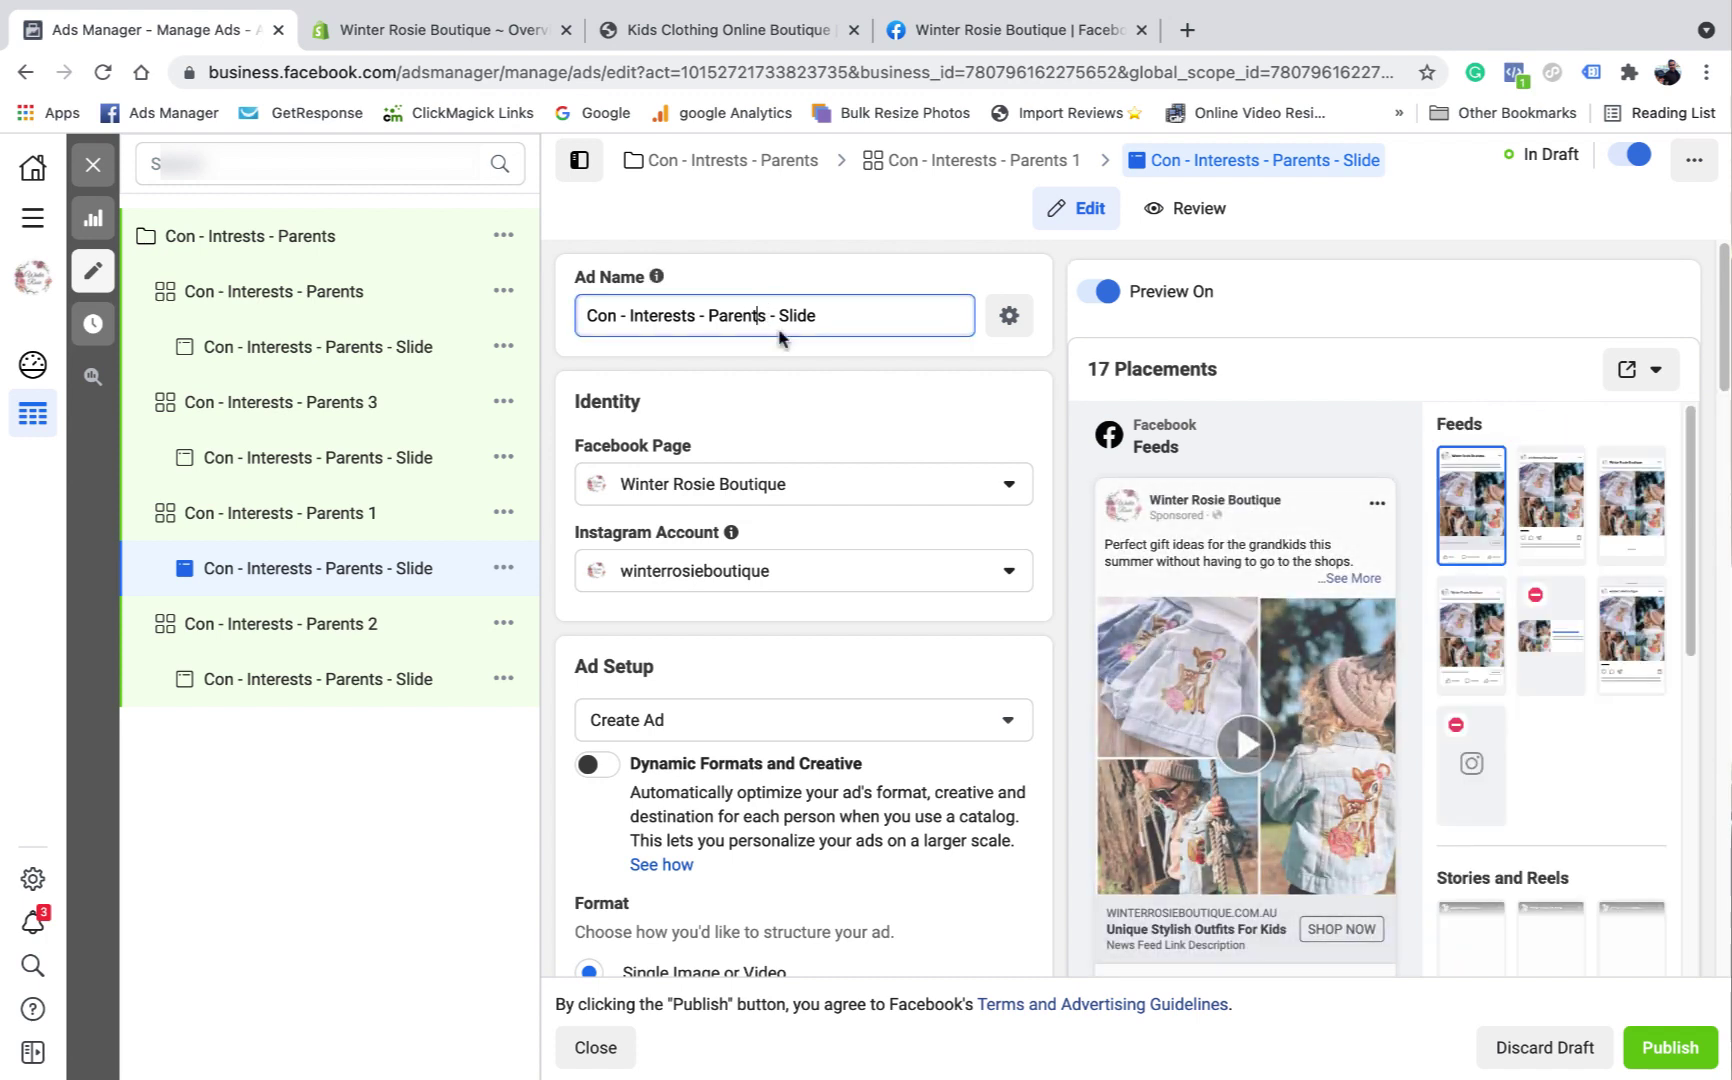
type("1")
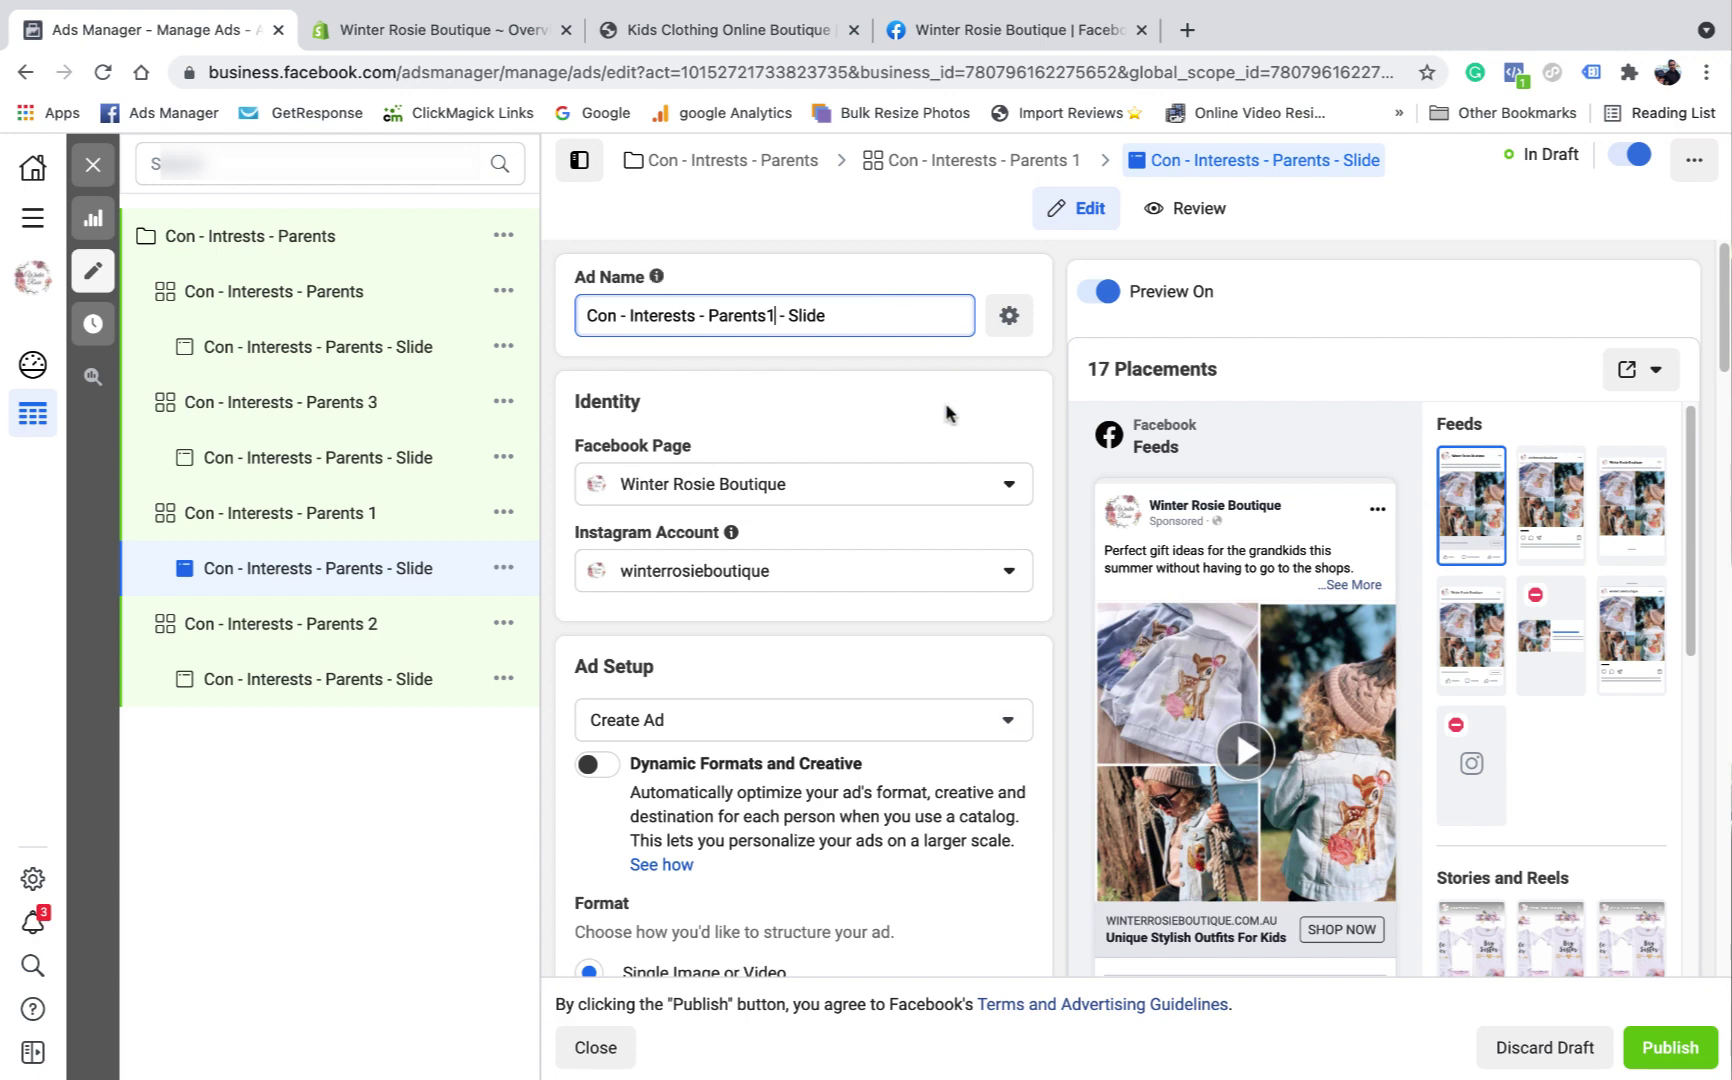
scroll(870, 456, "down", 8)
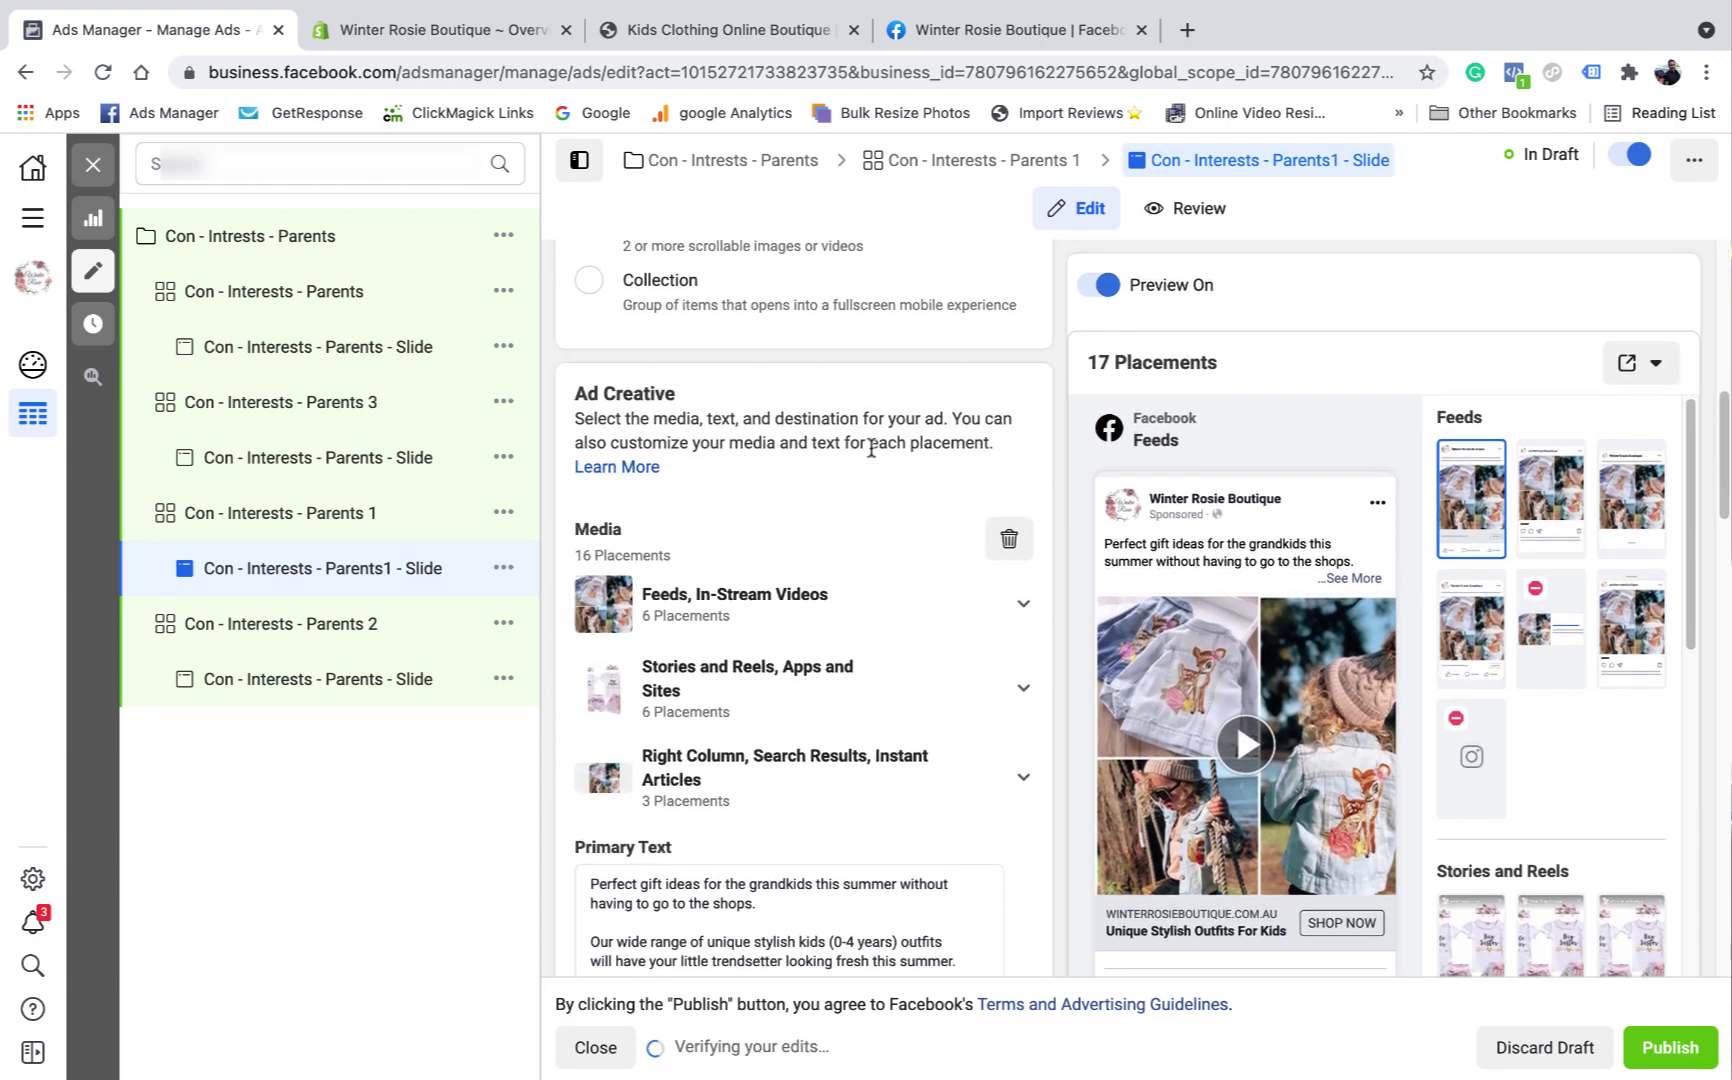
scroll(873, 456, "down", 3)
scroll(765, 615, "down", 3)
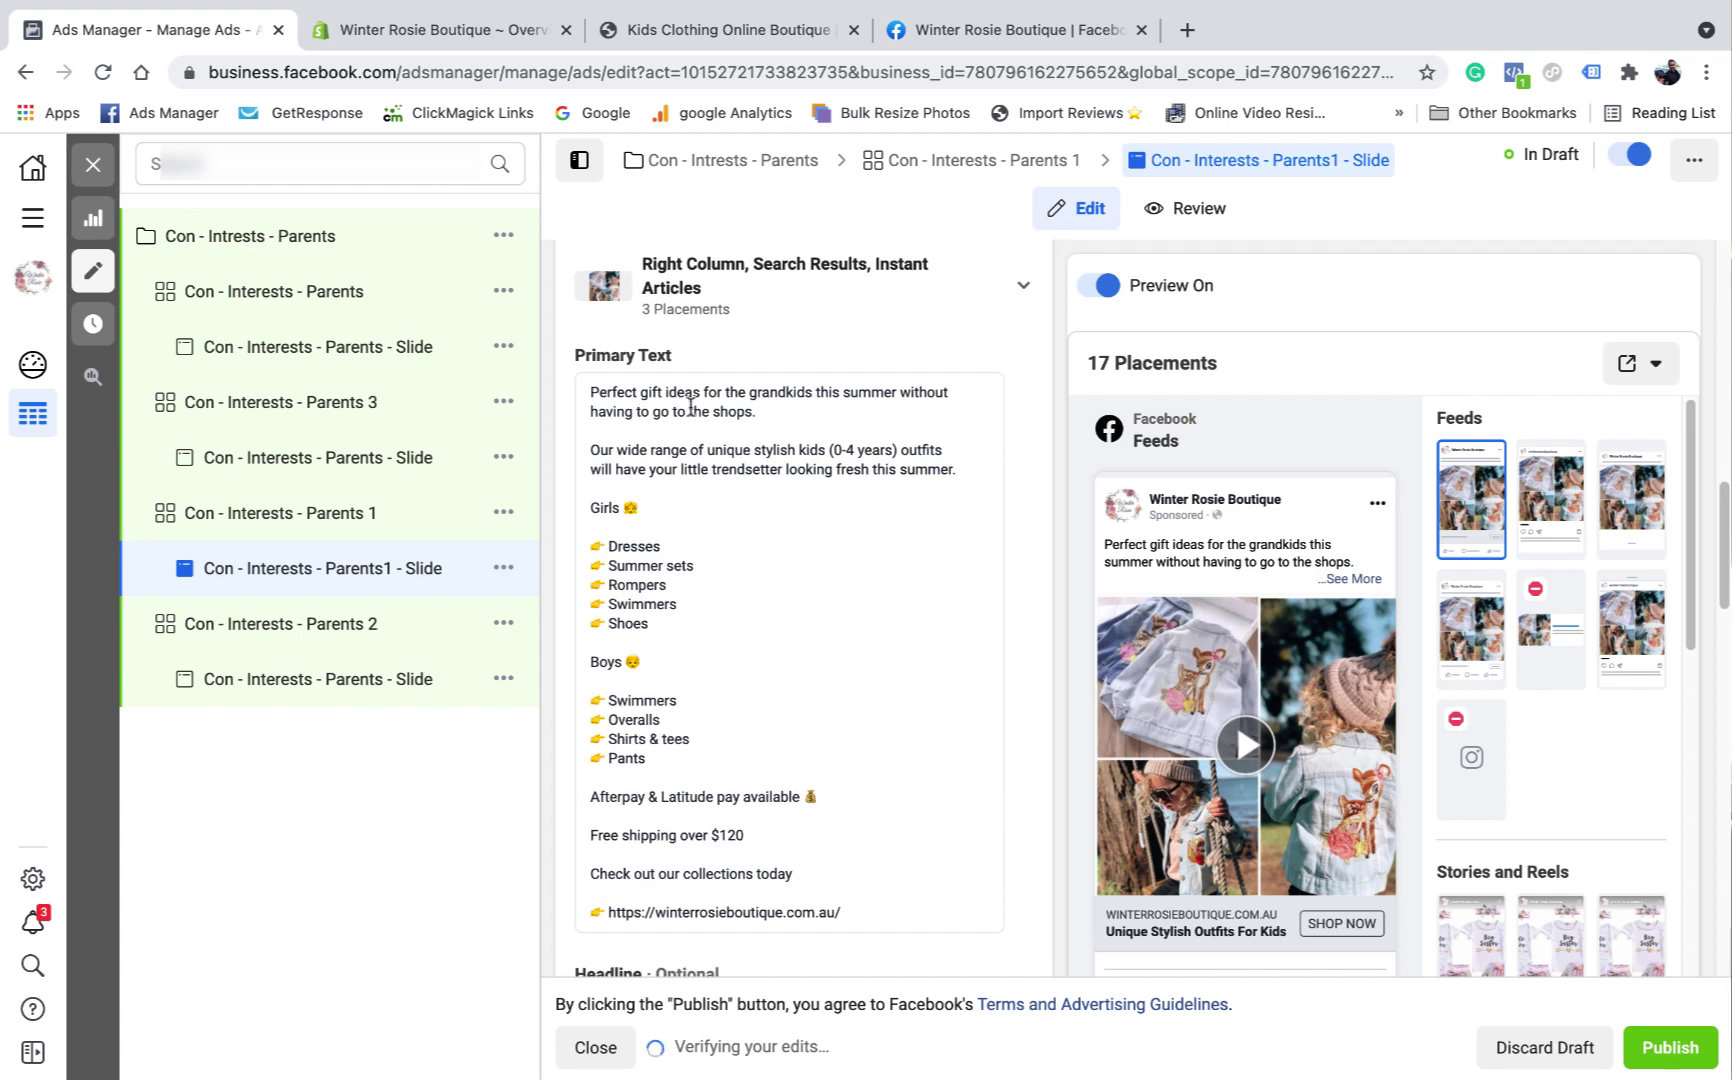
triple_click(595, 391)
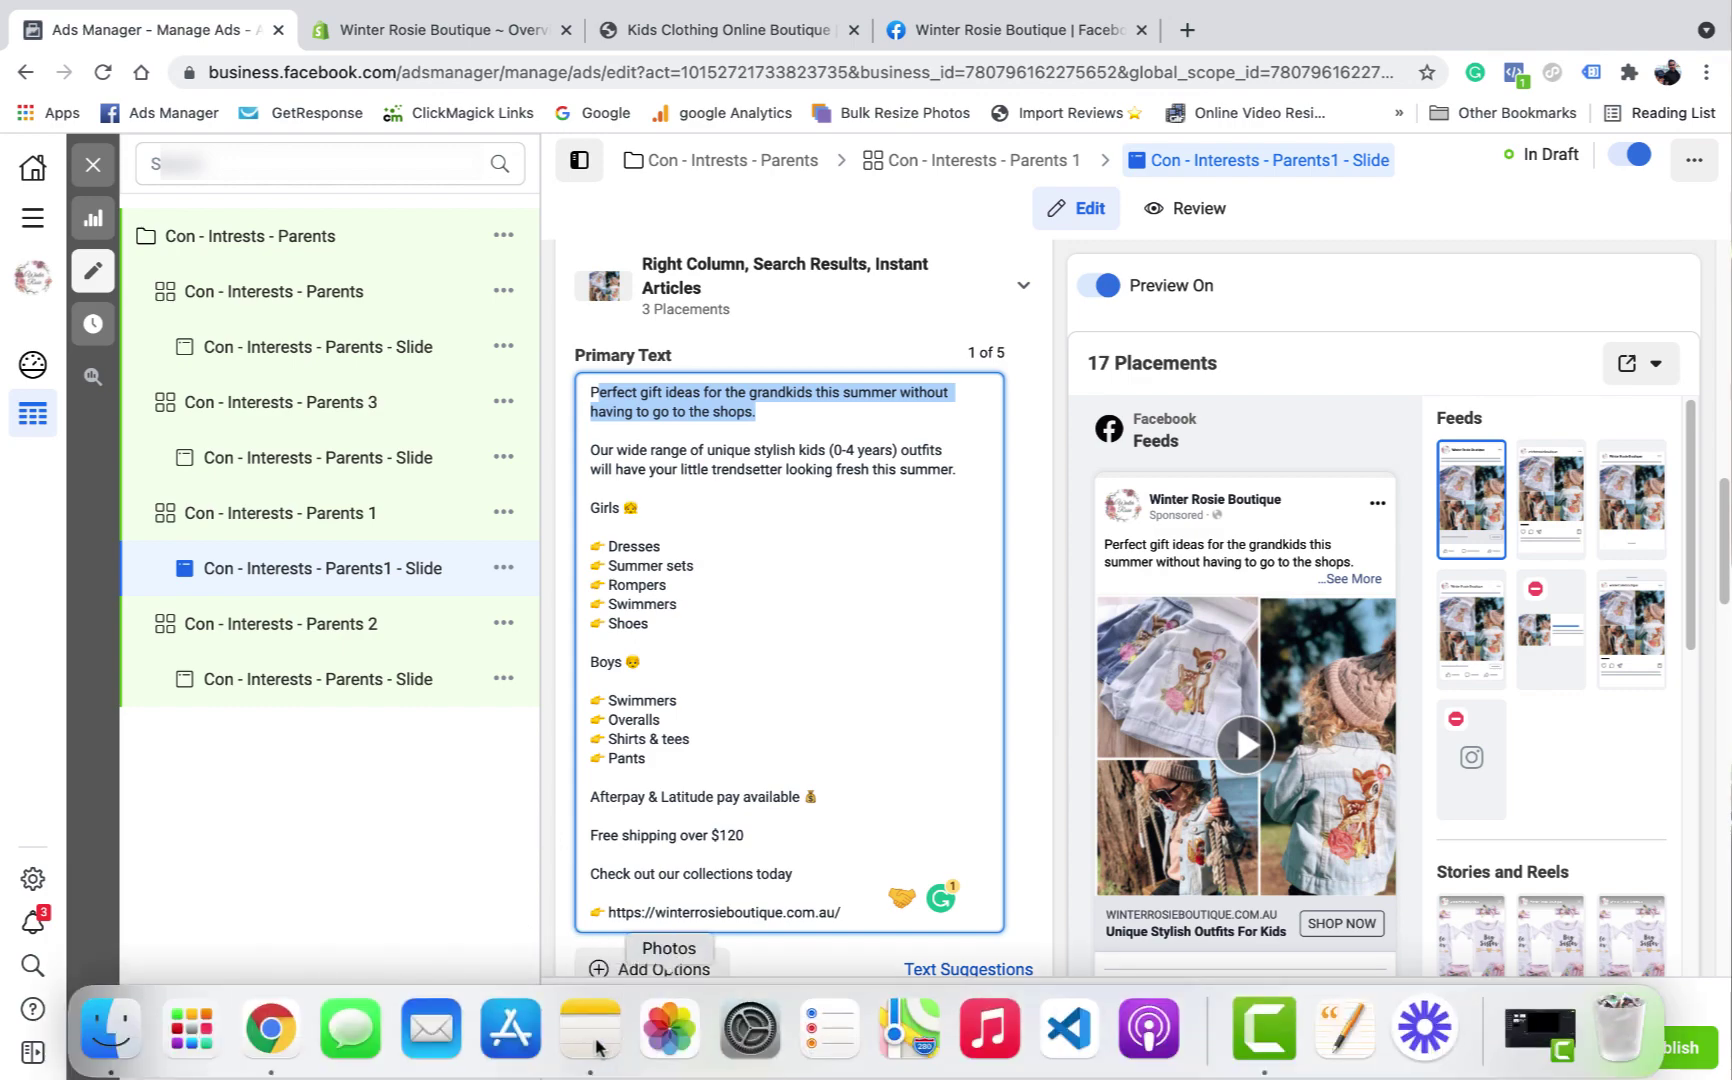
Step: Copy the 'Perfect birthday gift…' line from the WR note in Notes
left_click(590, 1028)
scroll(455, 380, "up", 15)
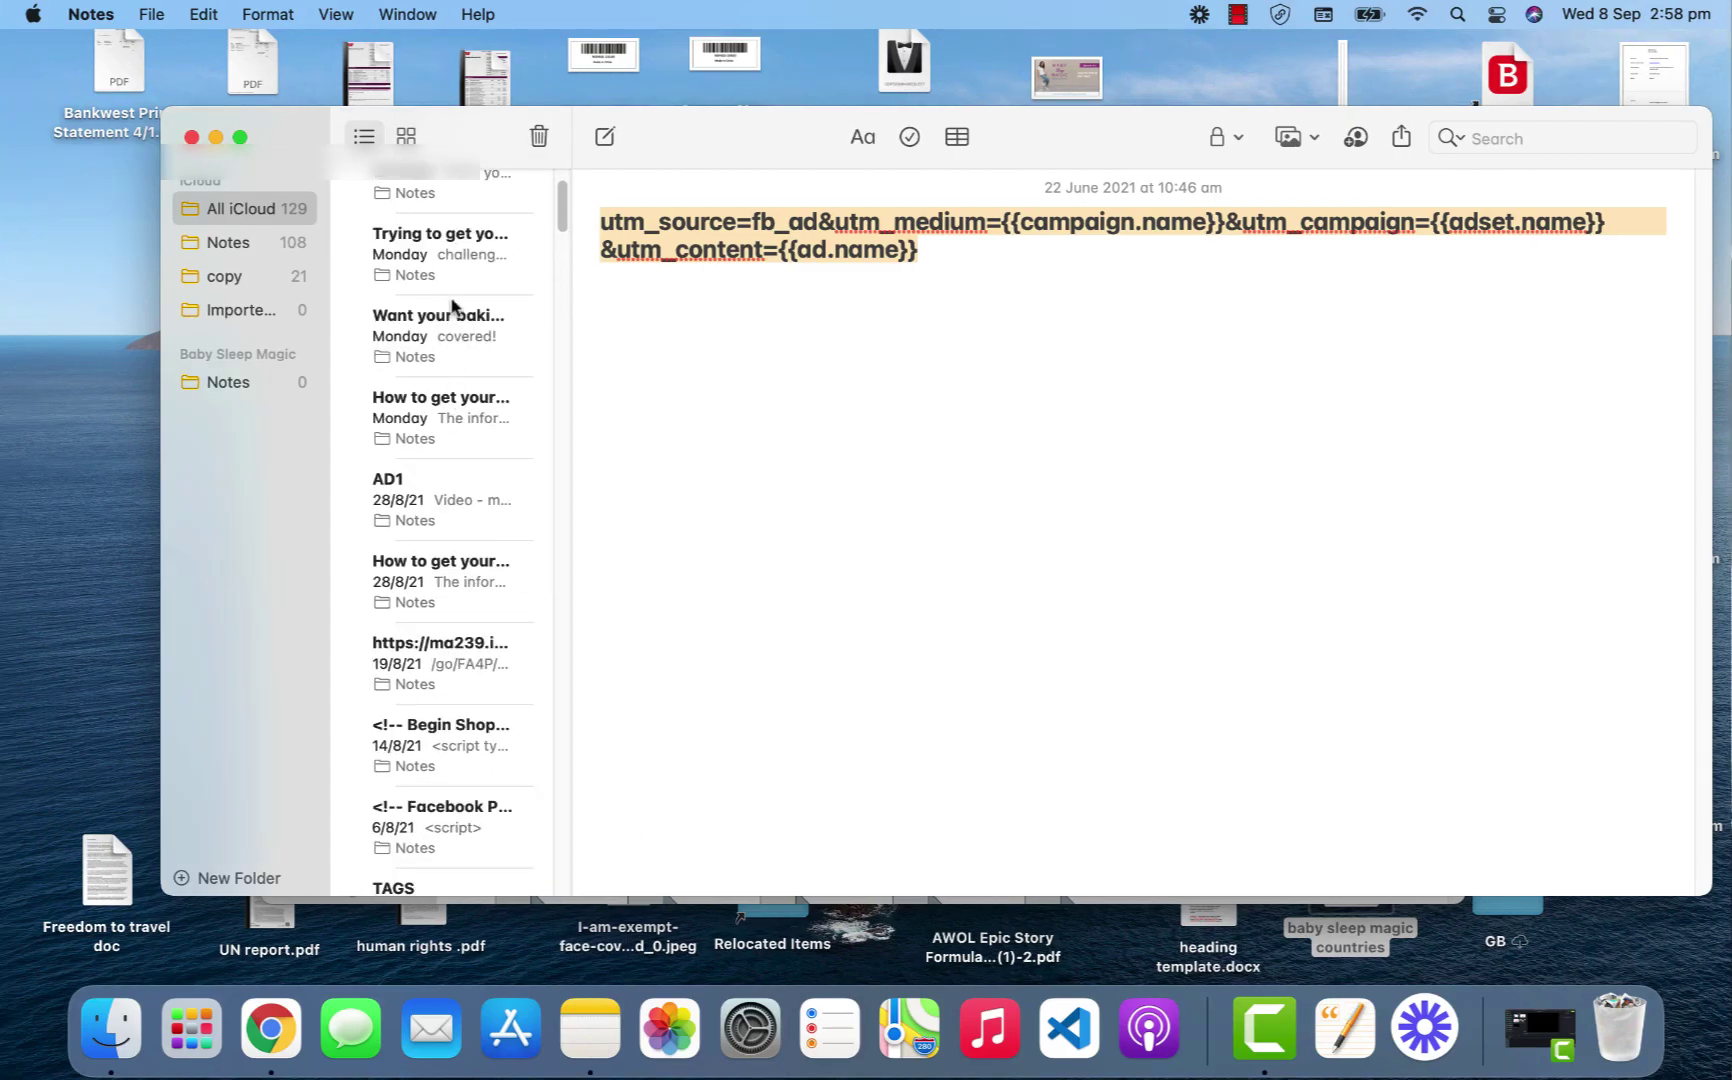
left_click(453, 222)
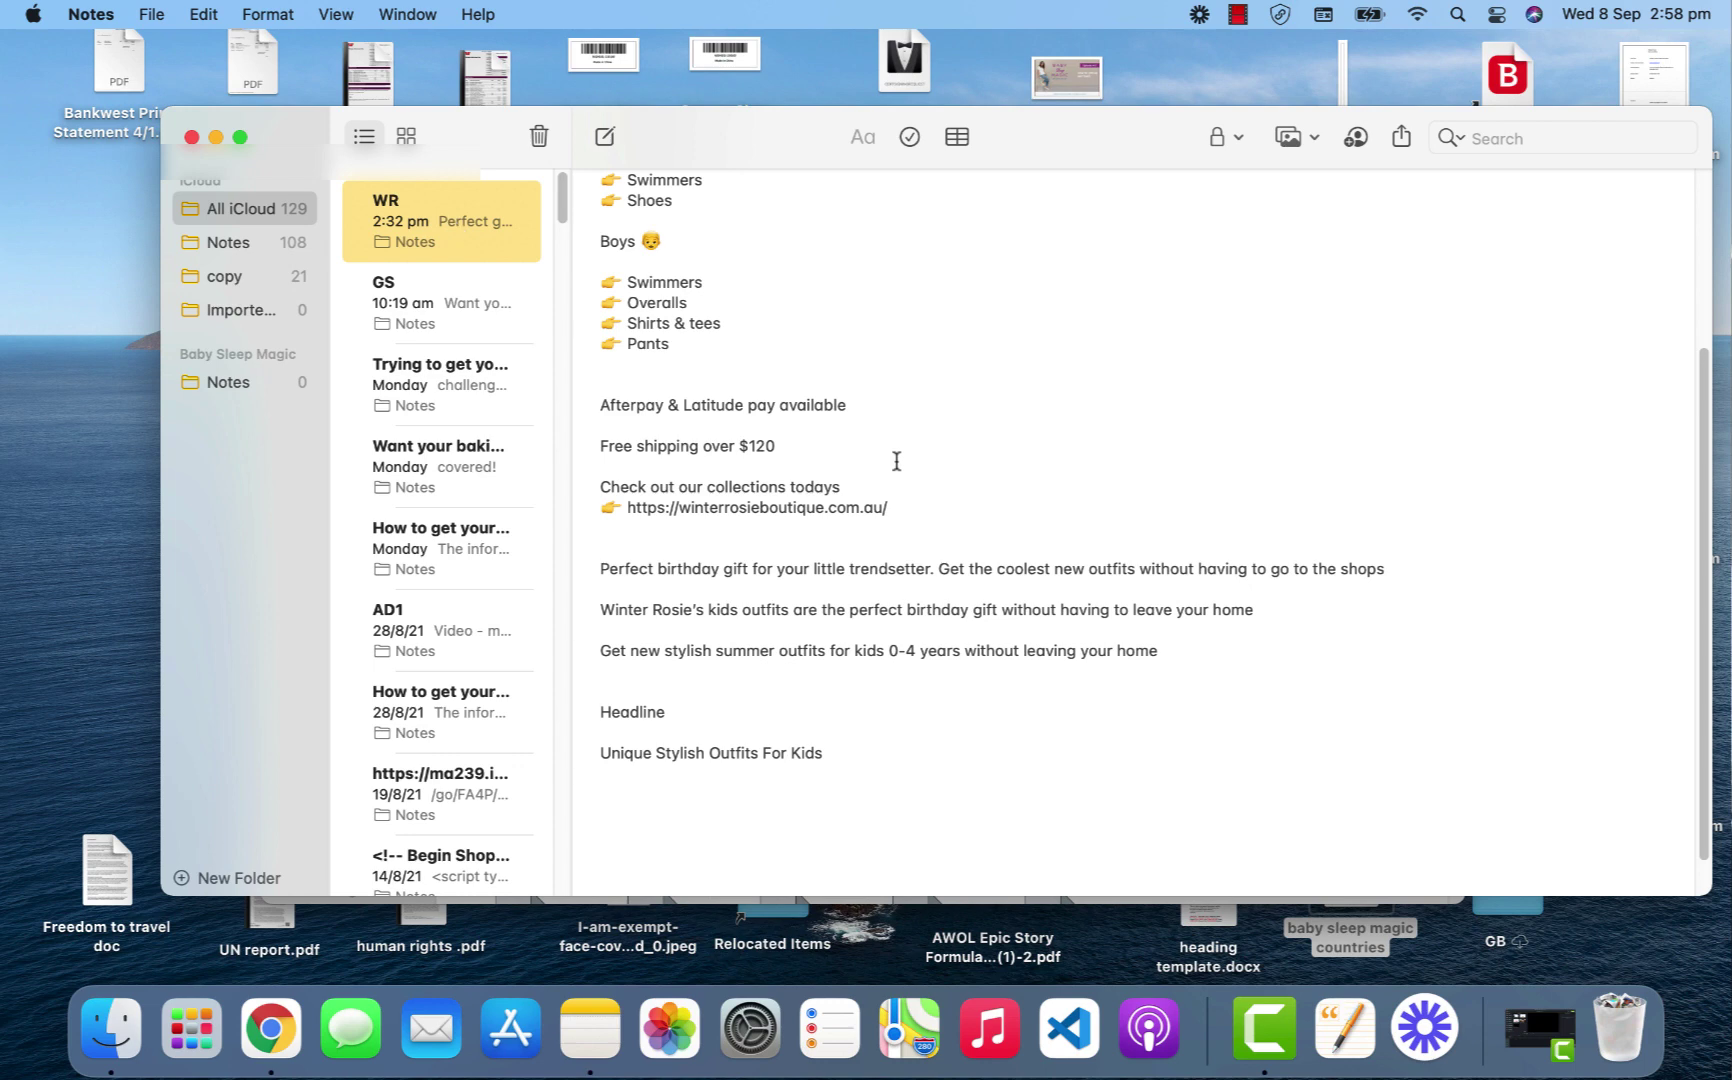
left_click_drag(600, 568, 1384, 571)
right_click(1340, 572)
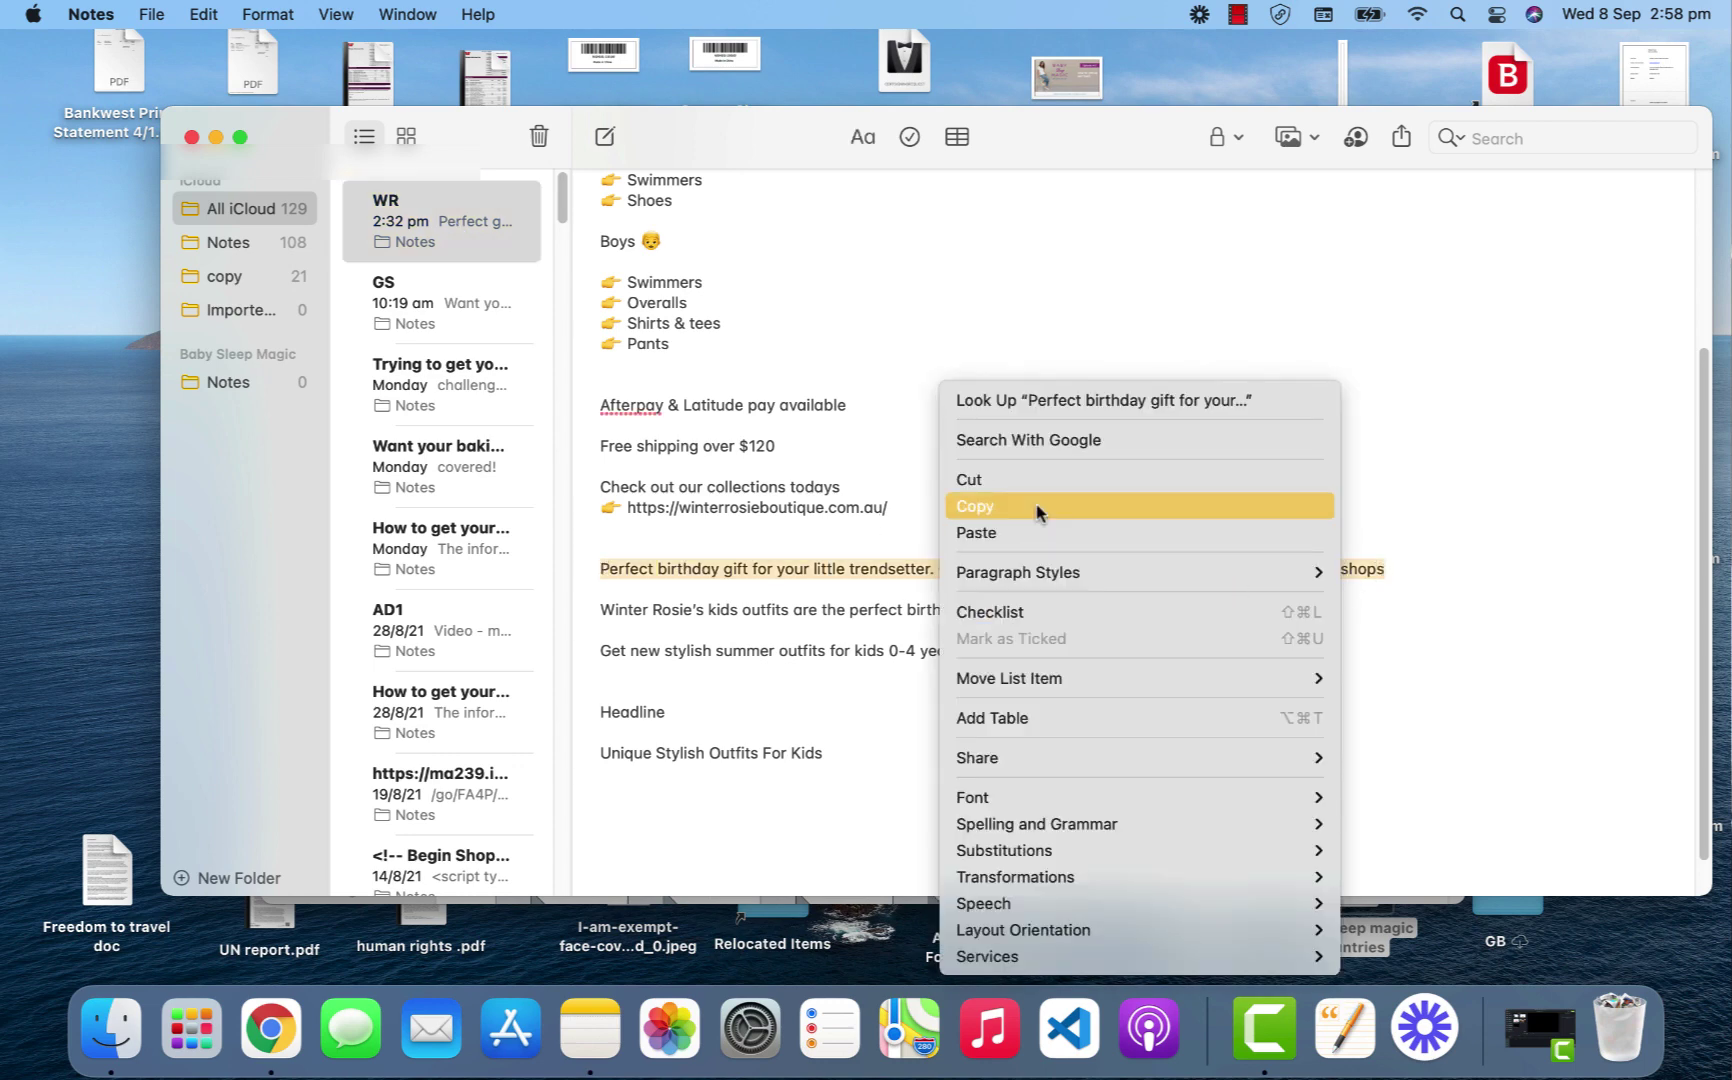
left_click(1040, 510)
Step: Paste the birthday-gift line over the first sentence of the Parents1 ad's primary text
left_click(270, 1028)
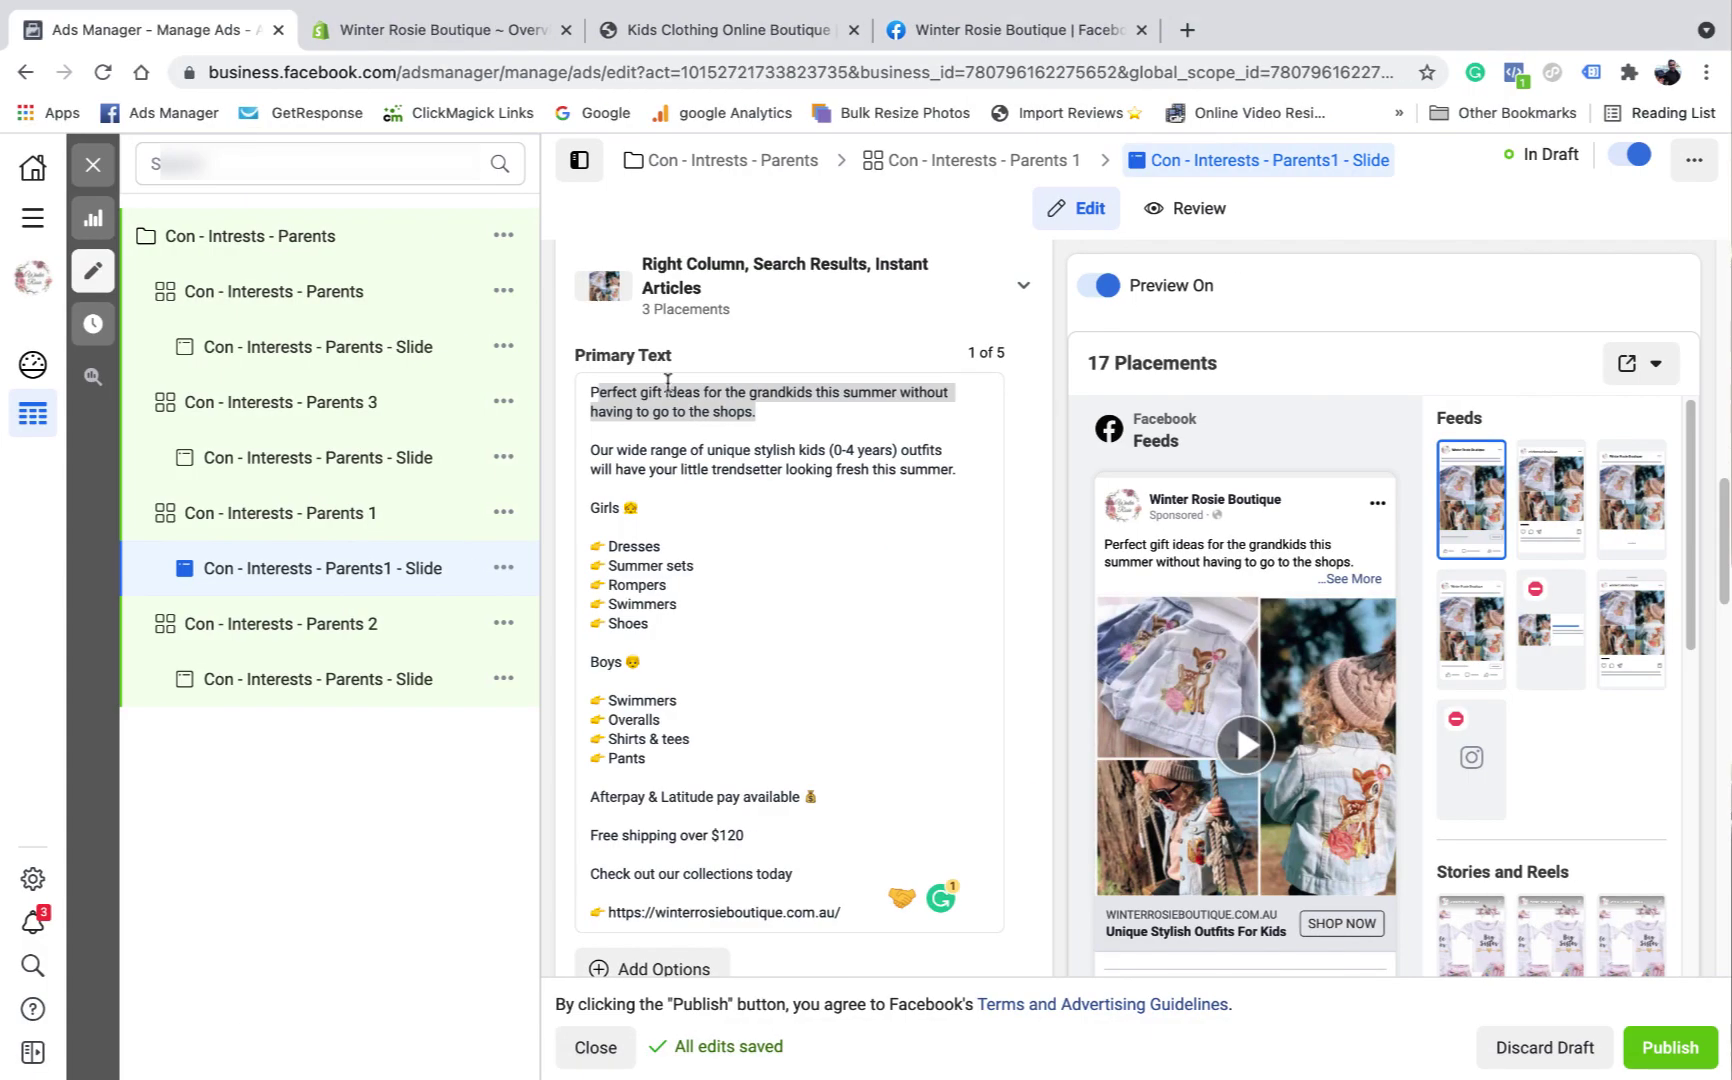
left_click(755, 411)
left_click_drag(614, 393, 611, 390)
right_click(611, 390)
left_click(724, 603)
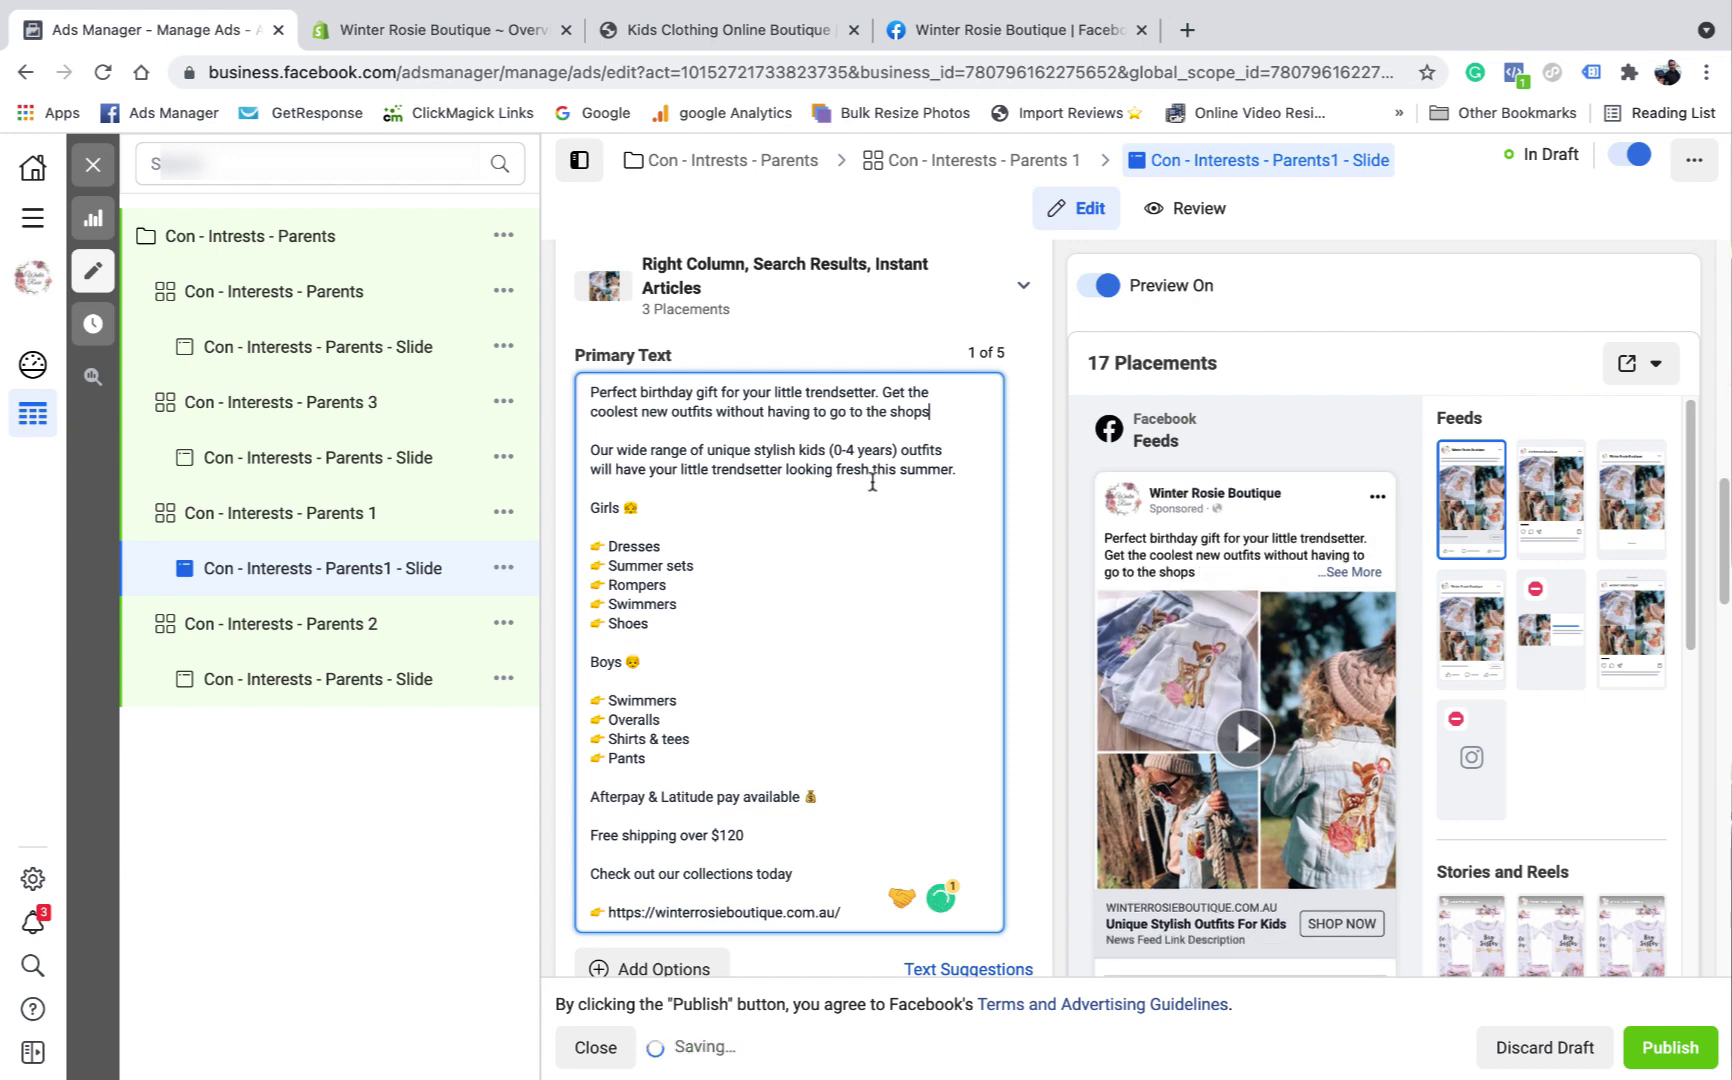
scroll(860, 638, "down", 3)
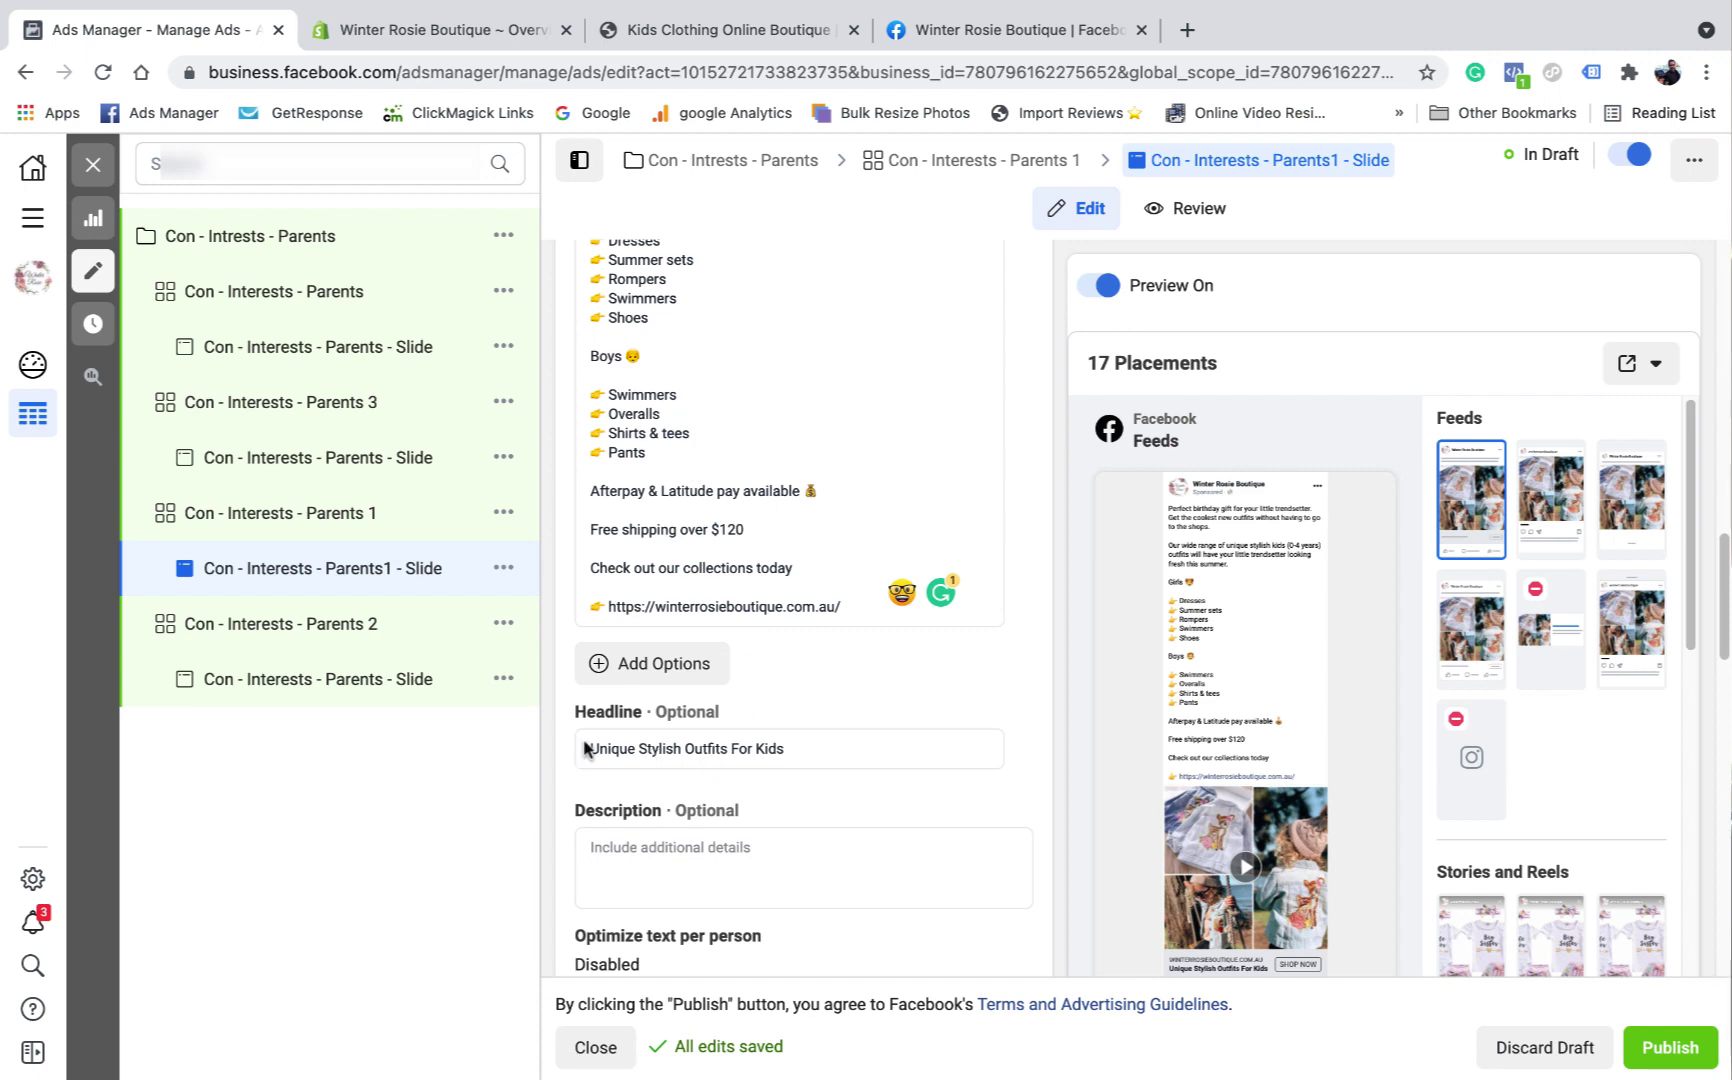
scroll(833, 740, "up", 2)
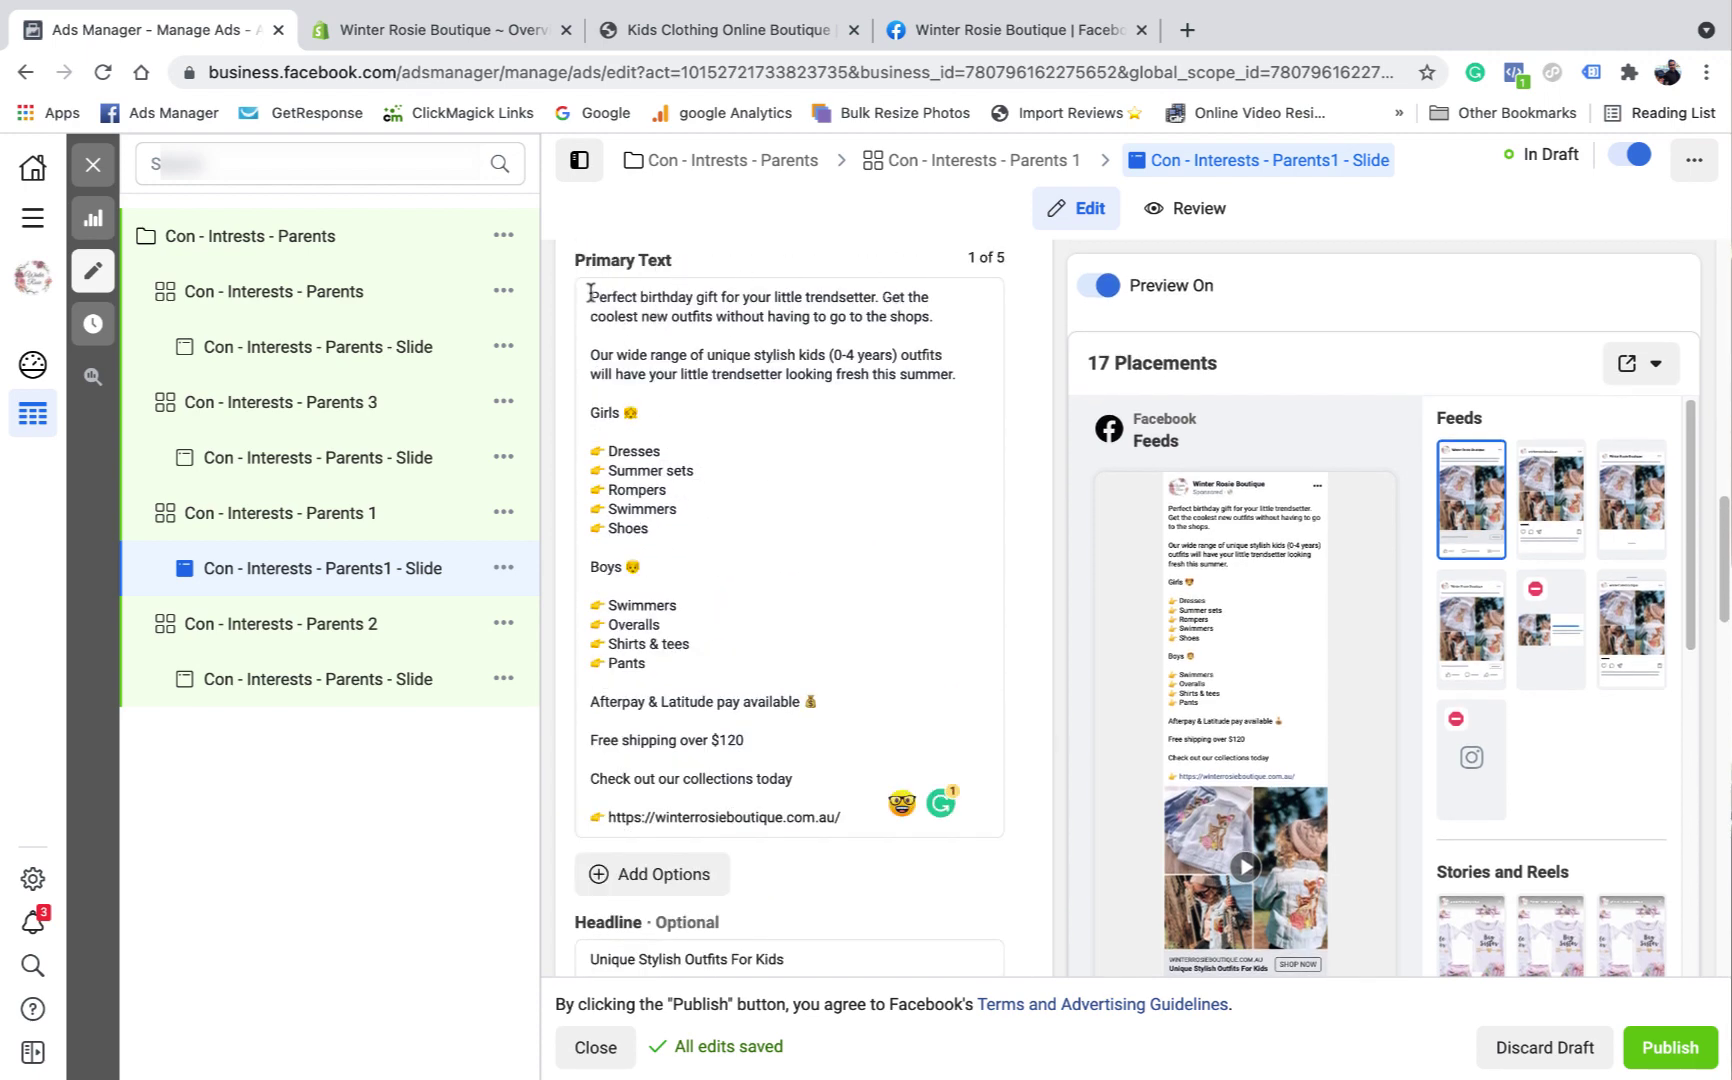
left_click_drag(589, 293, 938, 318)
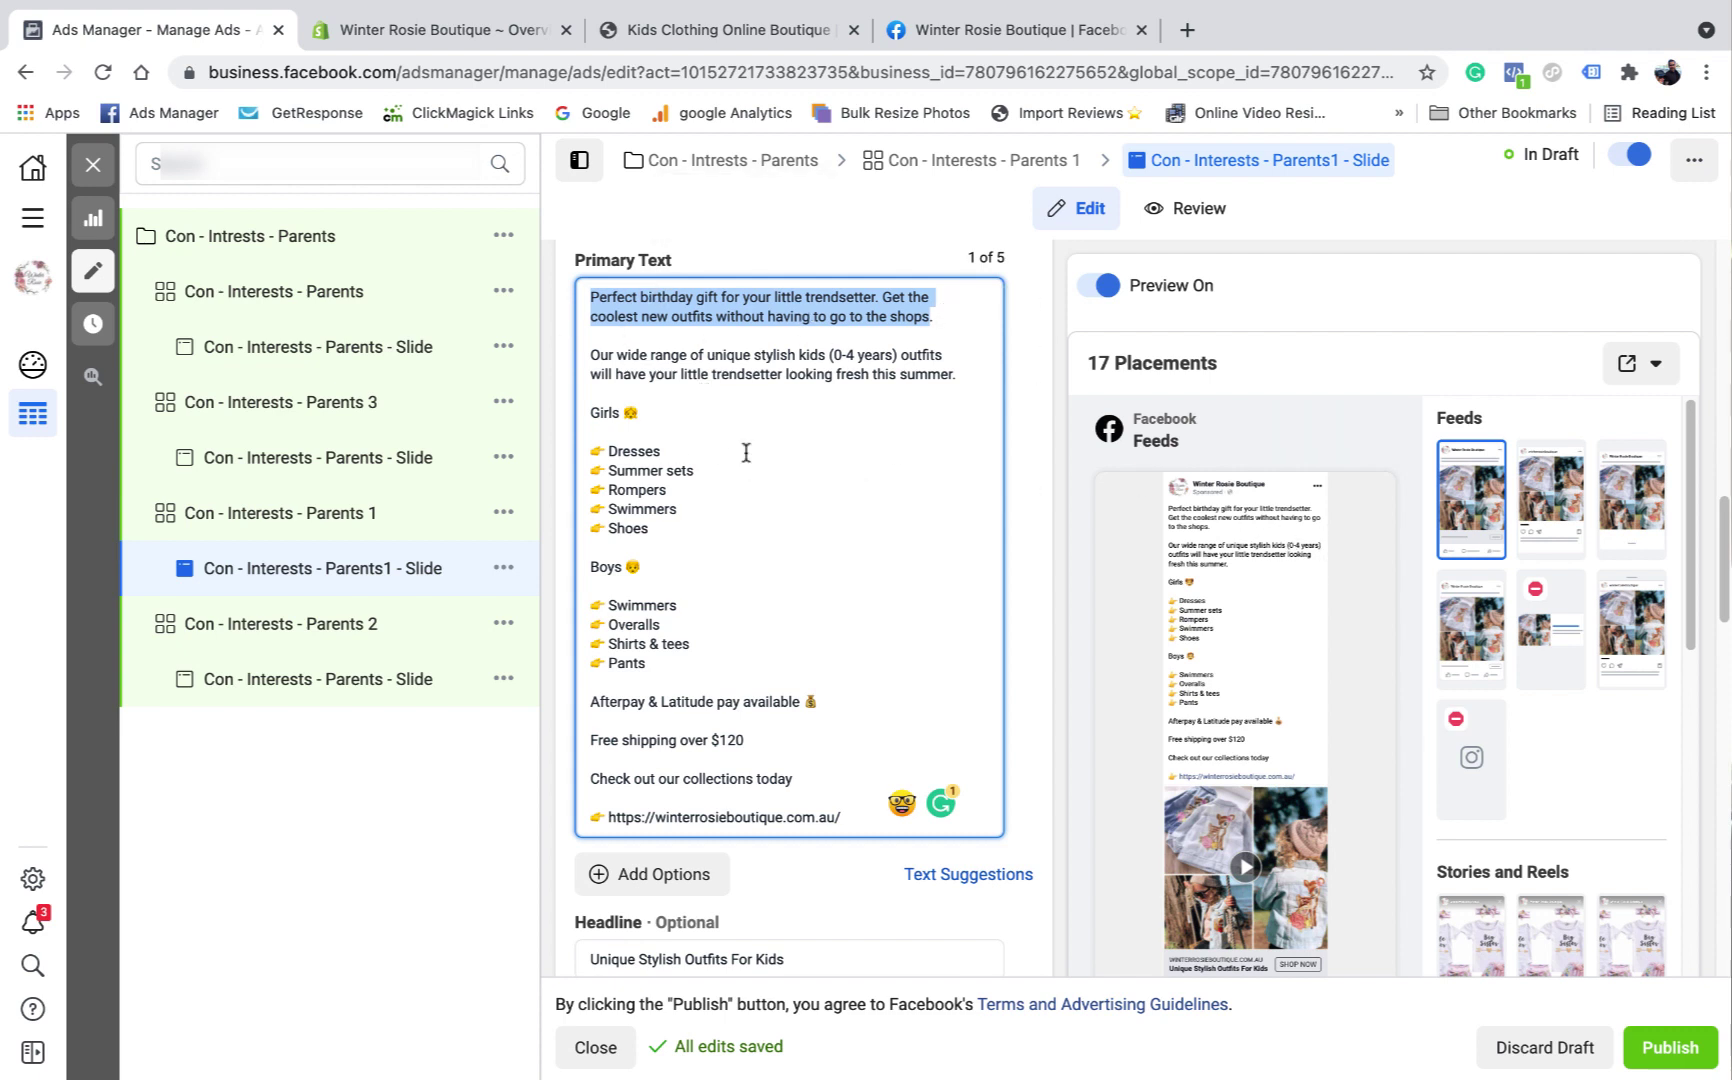
scroll(697, 579, "down", 1)
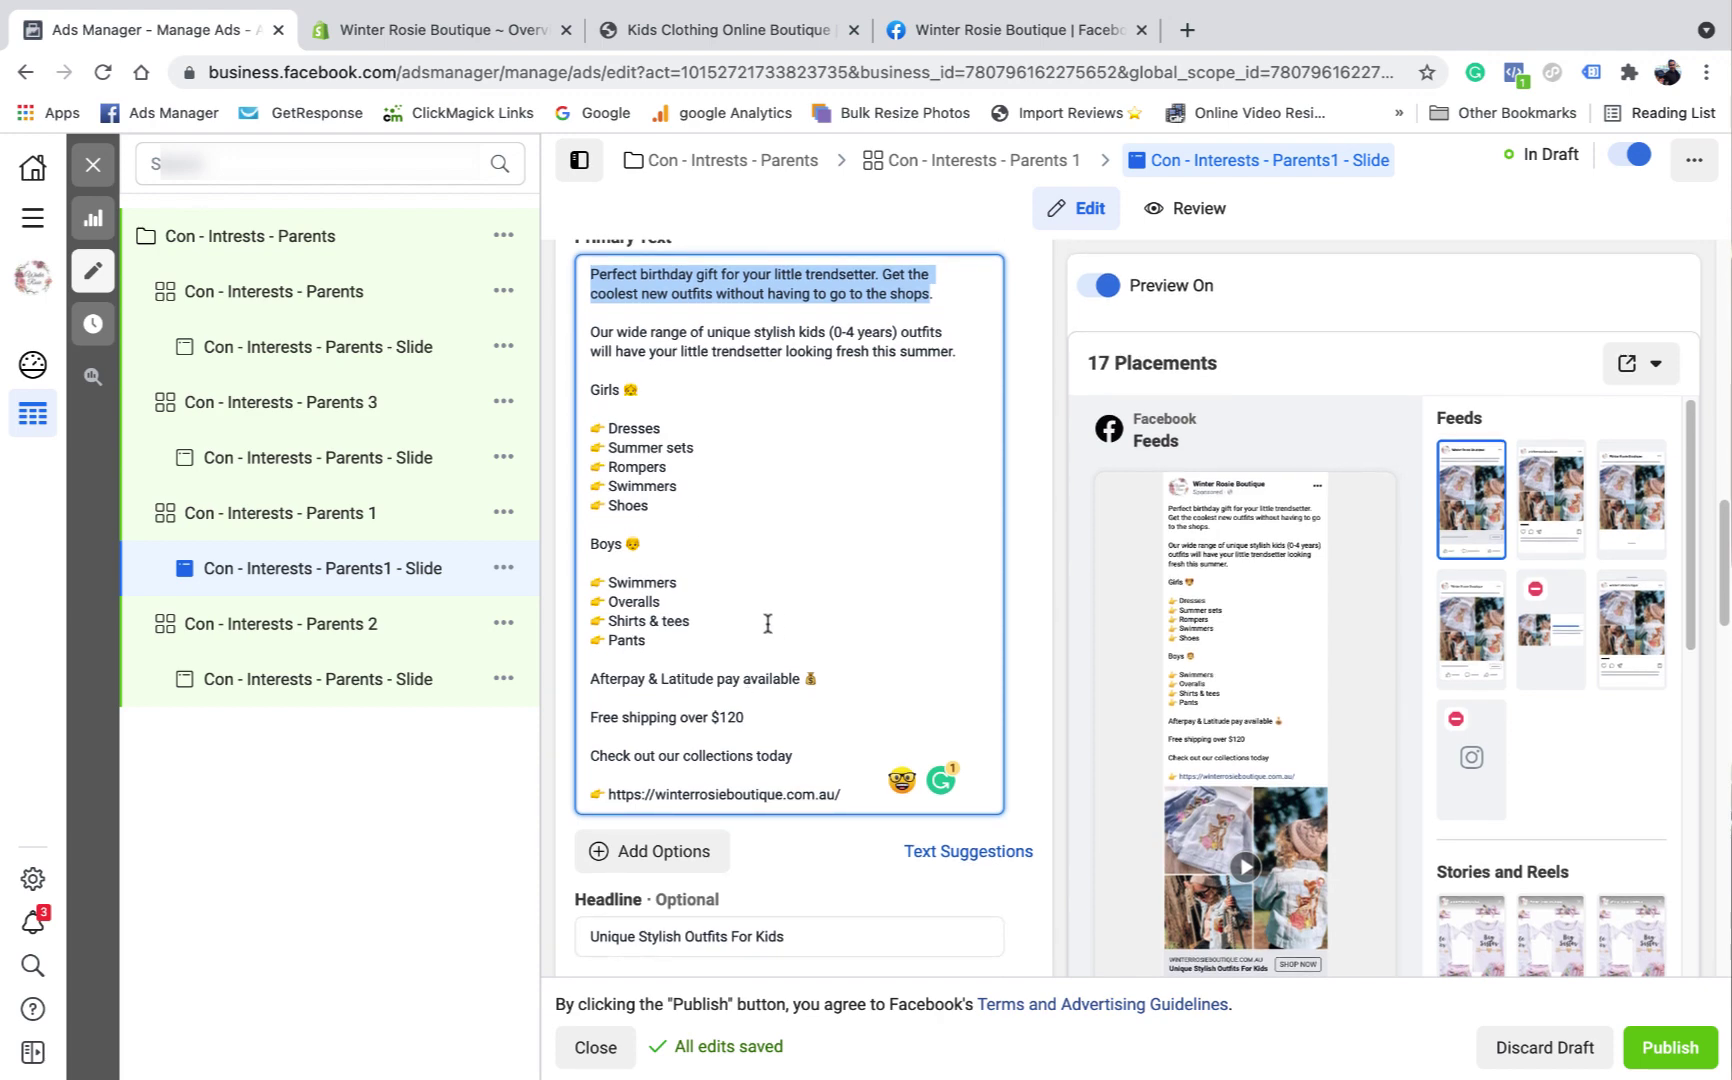
scroll(818, 546, "up", 10)
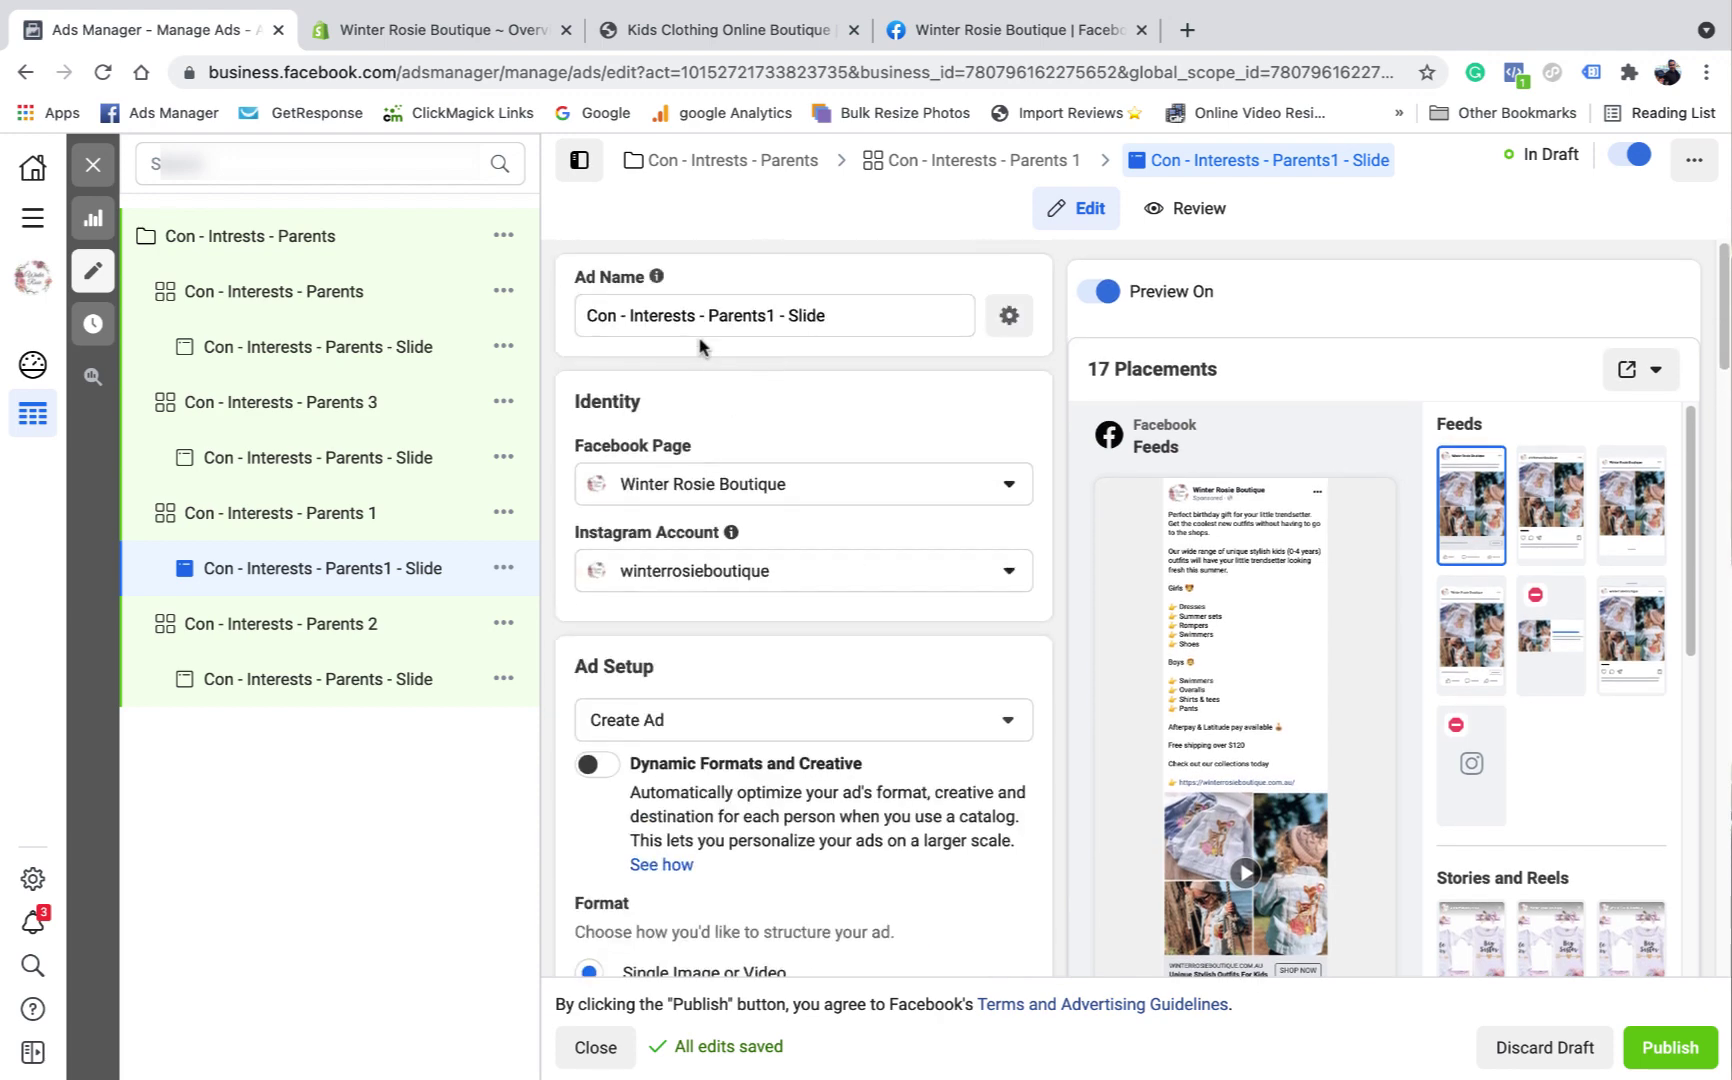
Step: Switch selection from Parents 1 to Parents 2 and review its Parents (All), Australia targeting
left_click(94, 162)
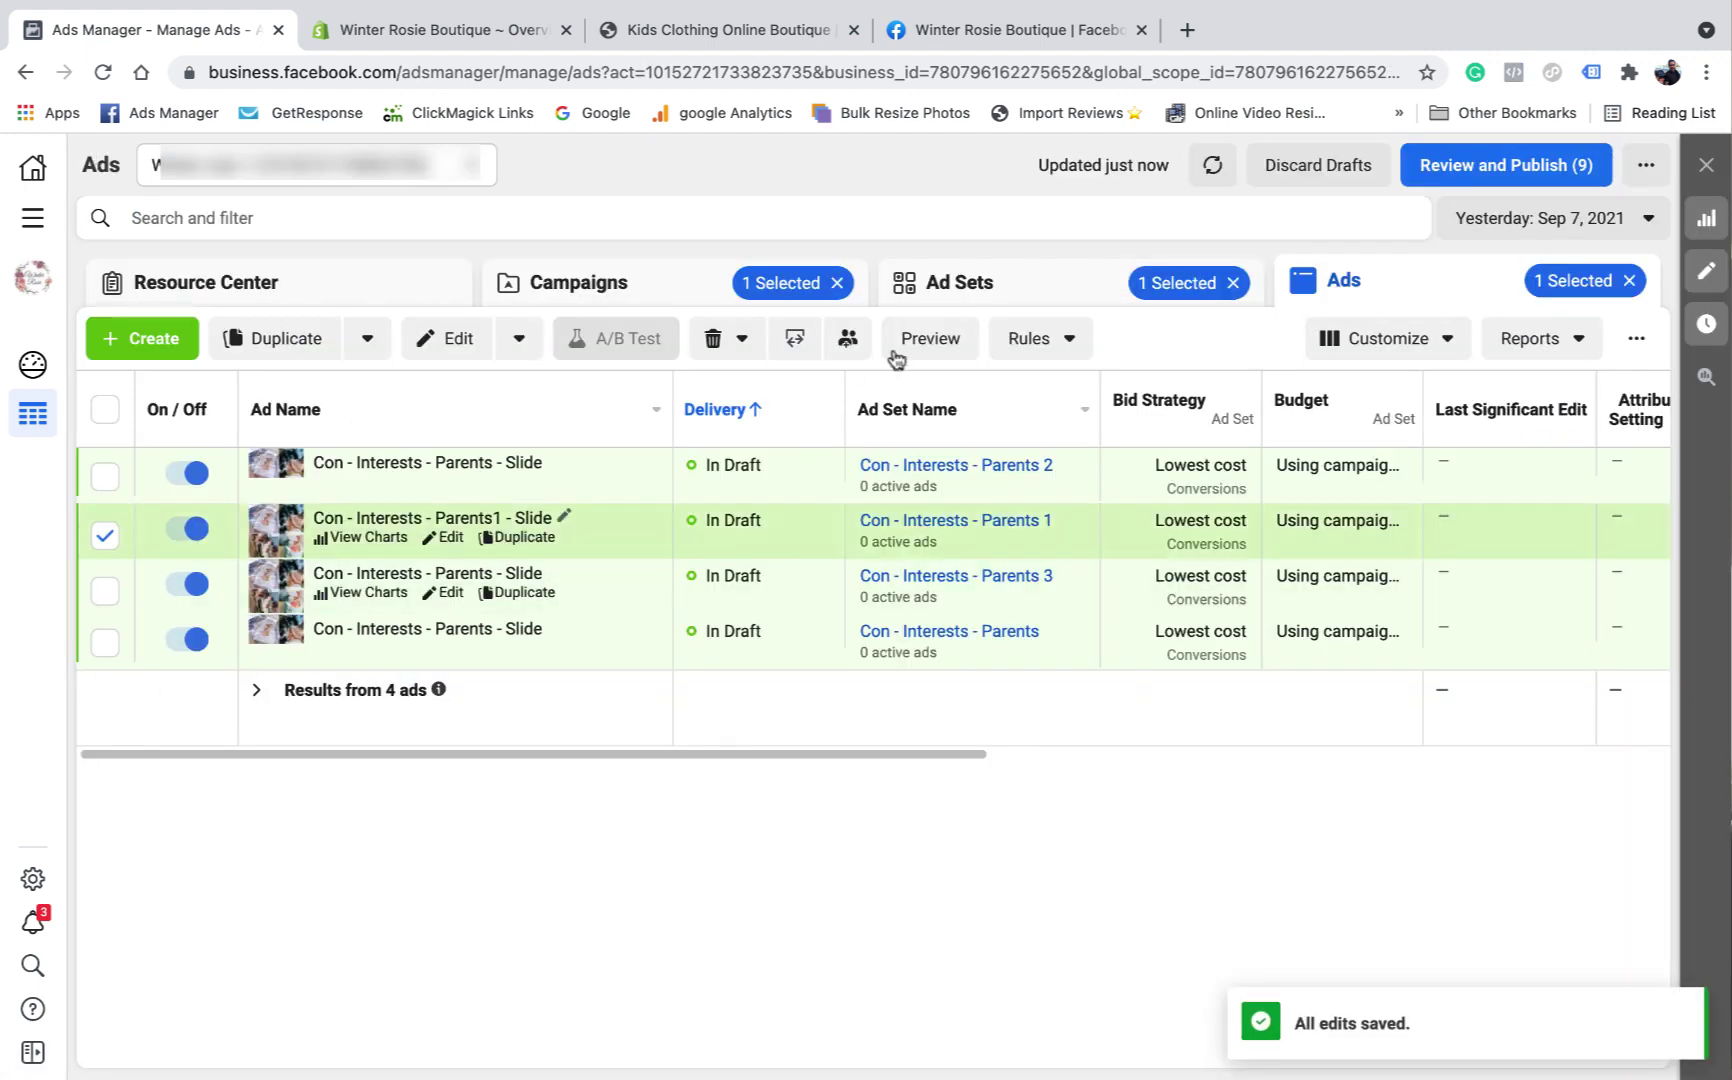
left_click(988, 290)
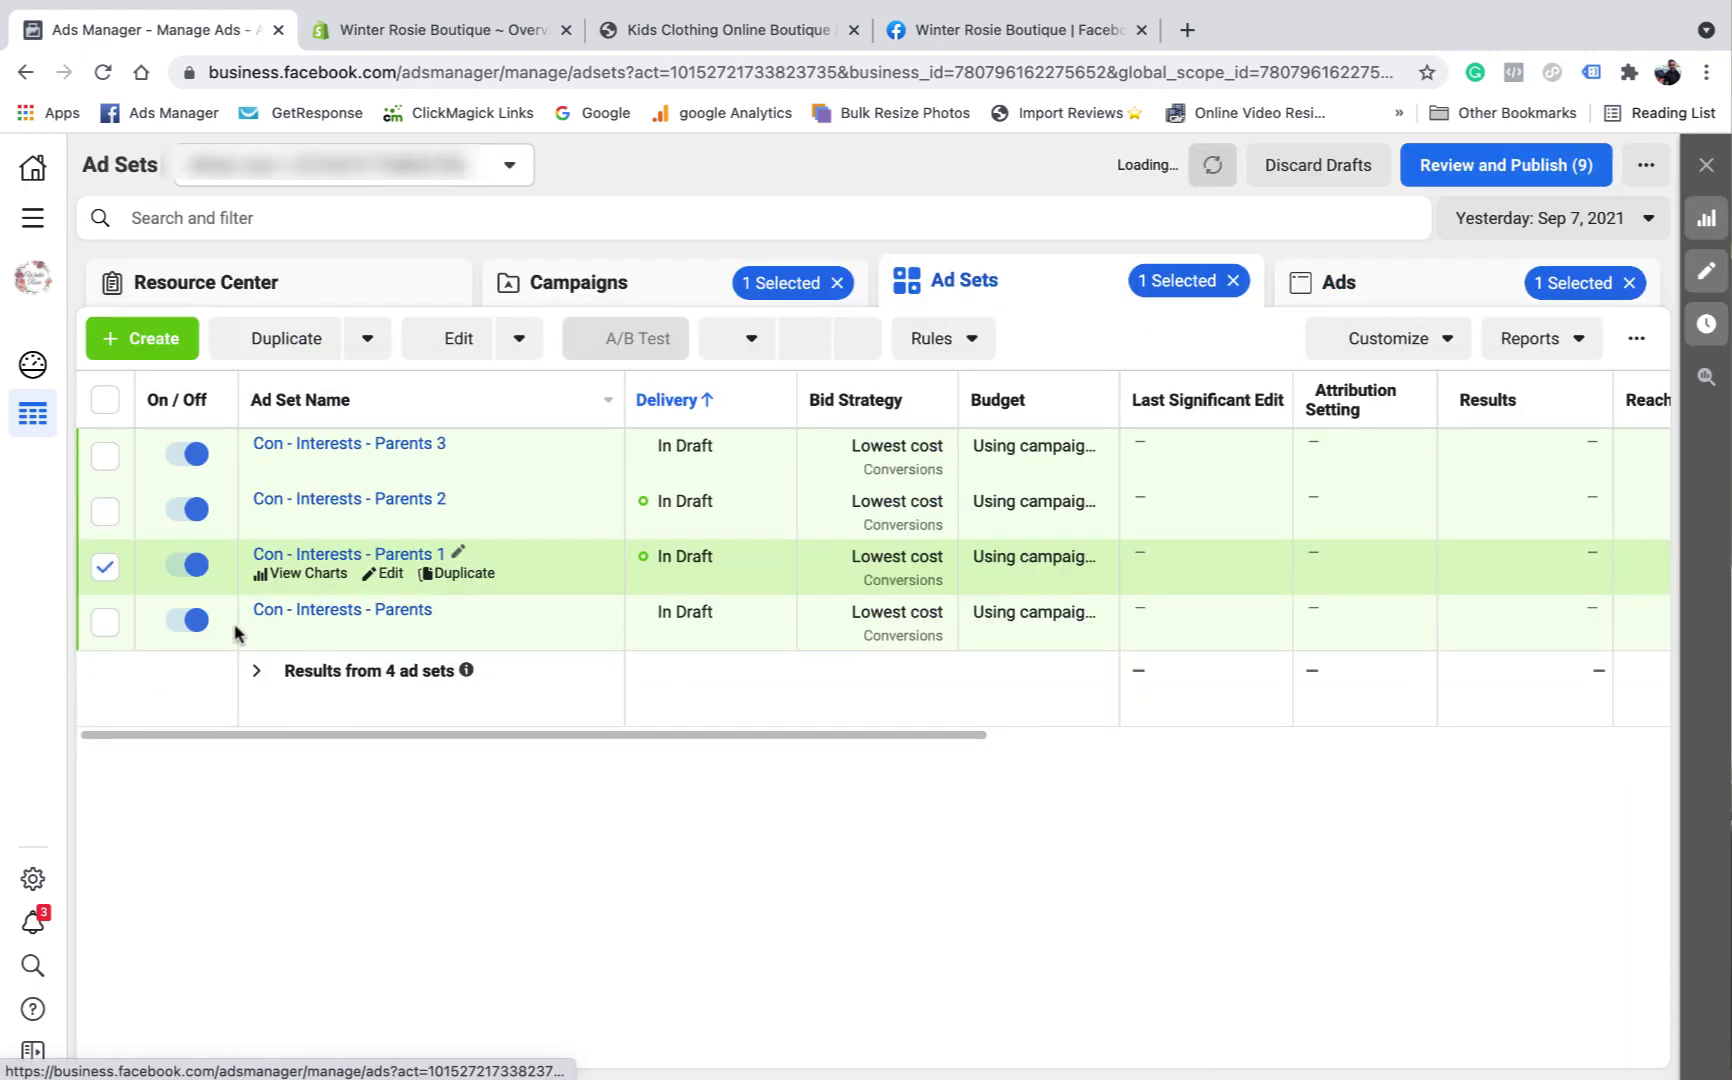
left_click(104, 566)
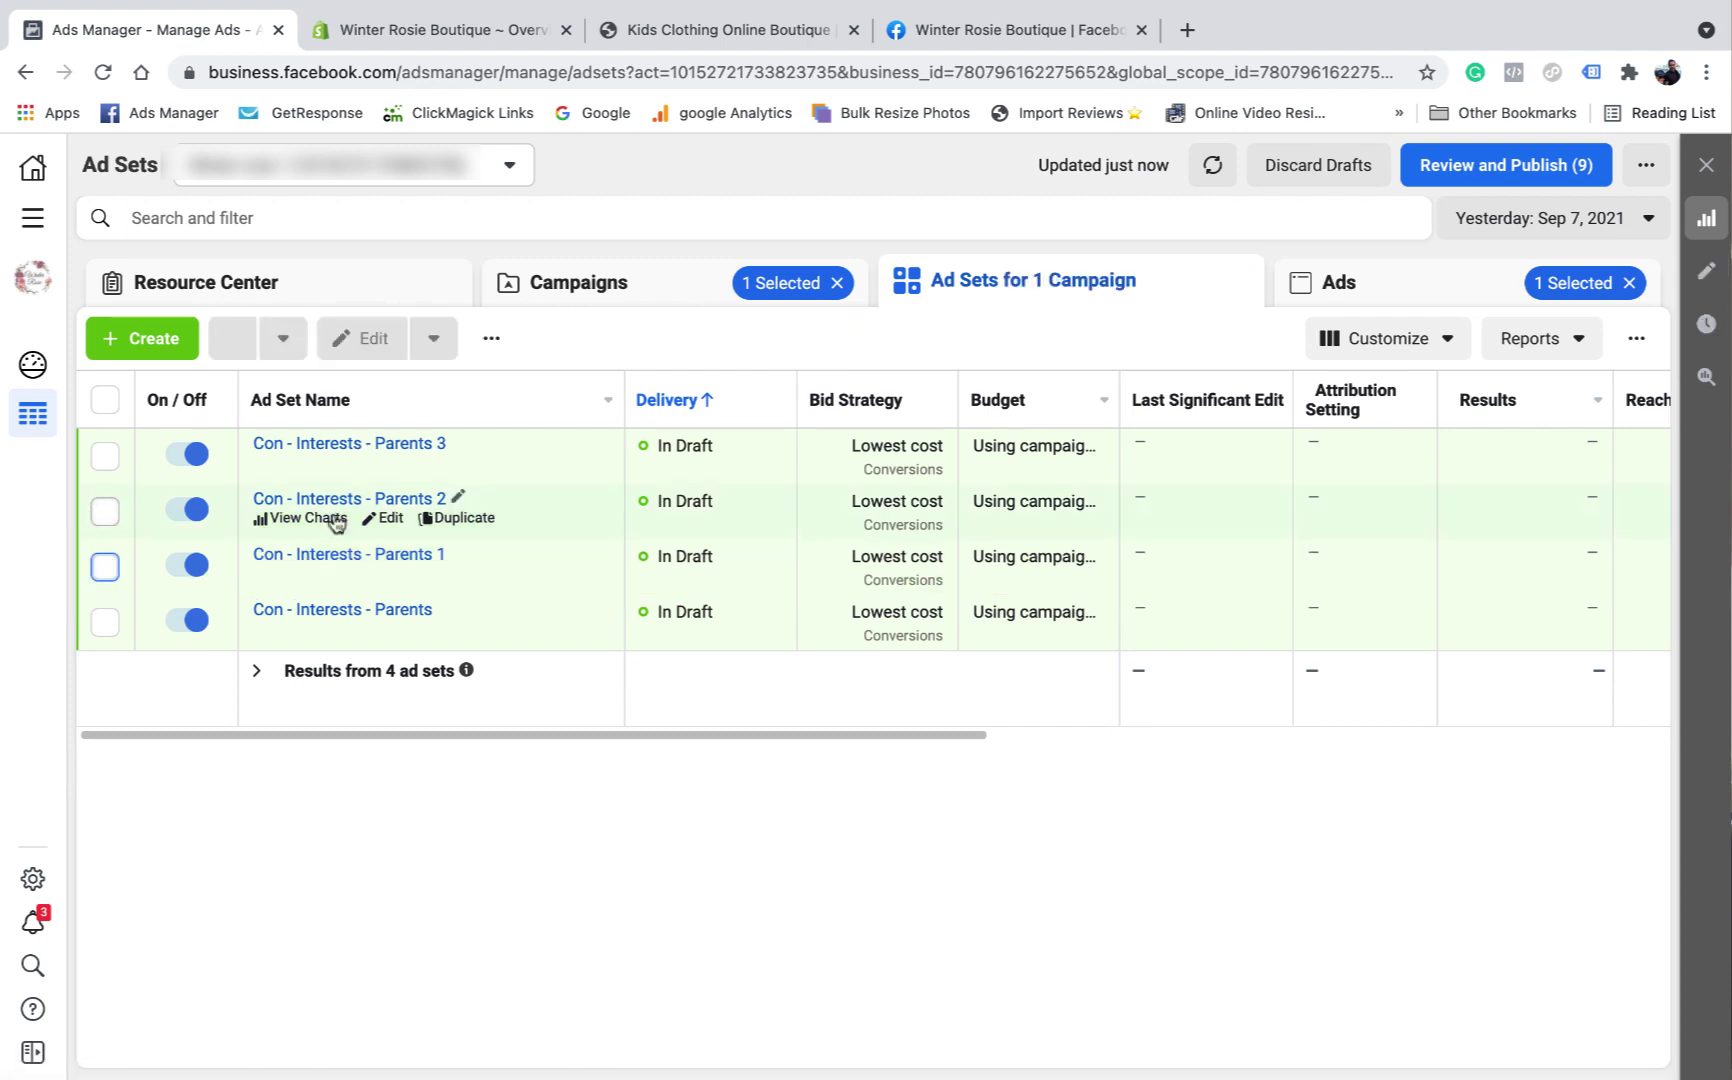
left_click(394, 520)
left_click(391, 519)
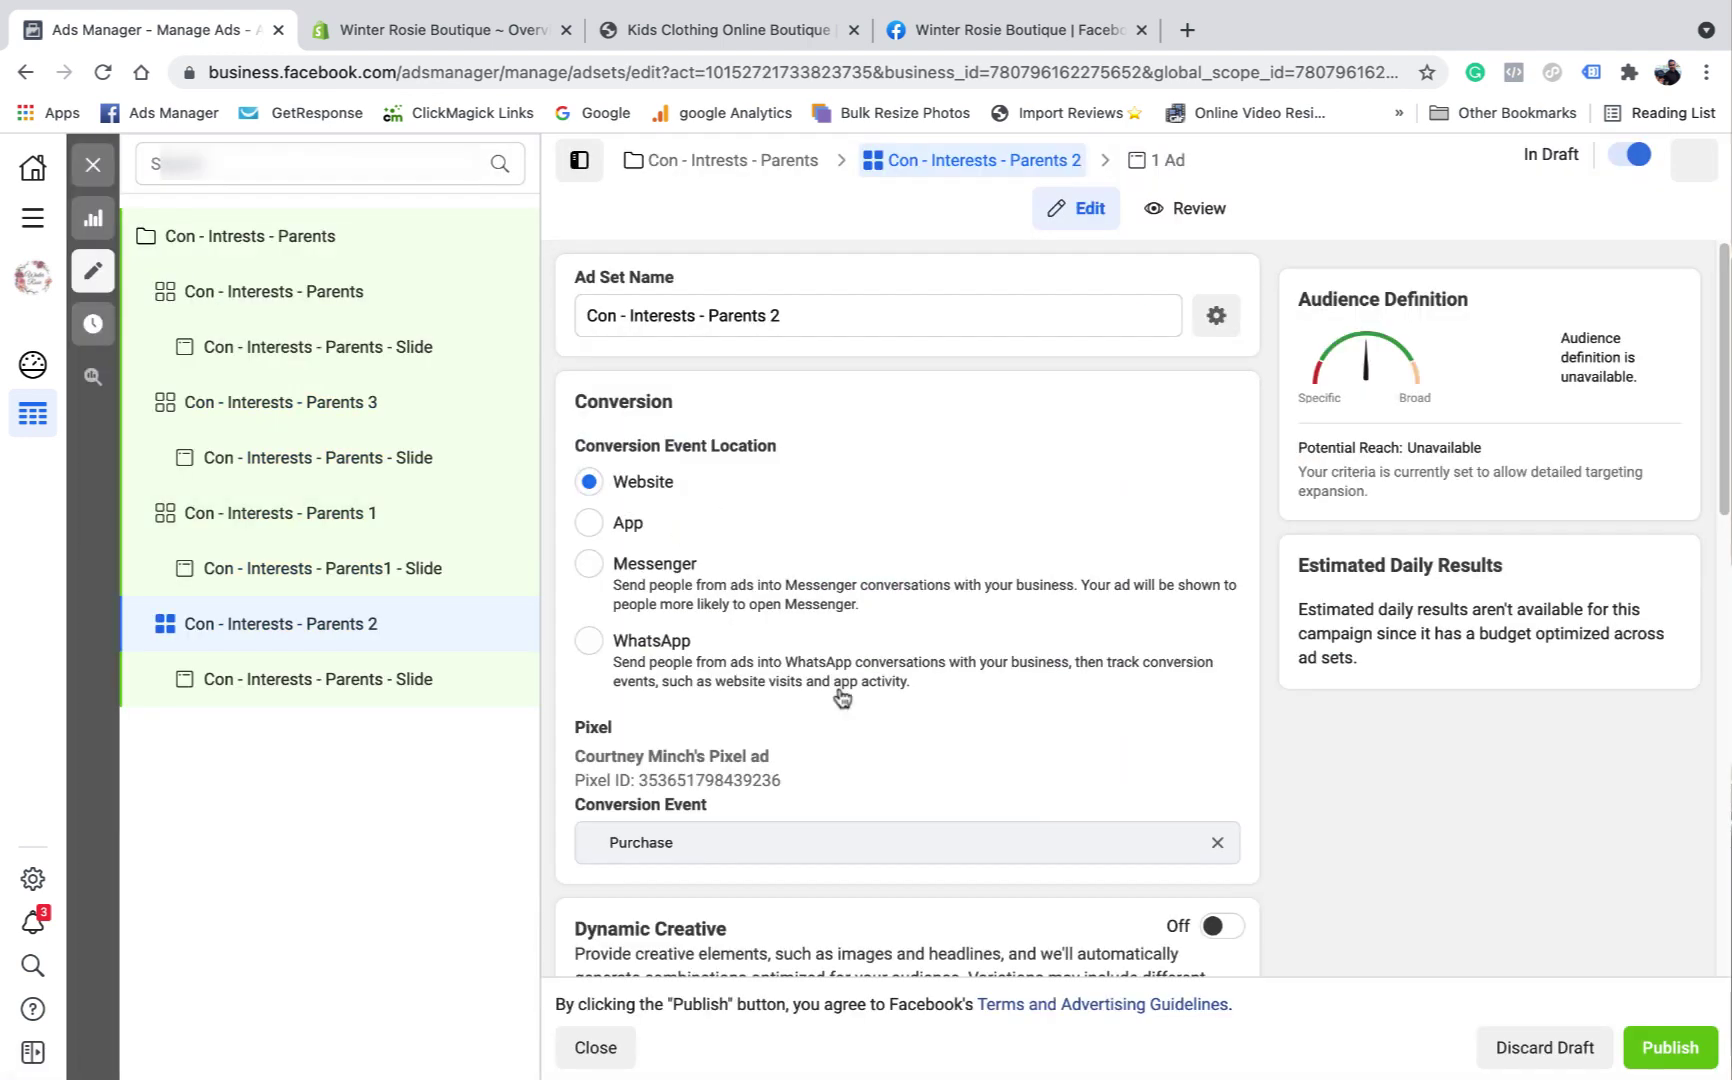
scroll(847, 709, "down", 10)
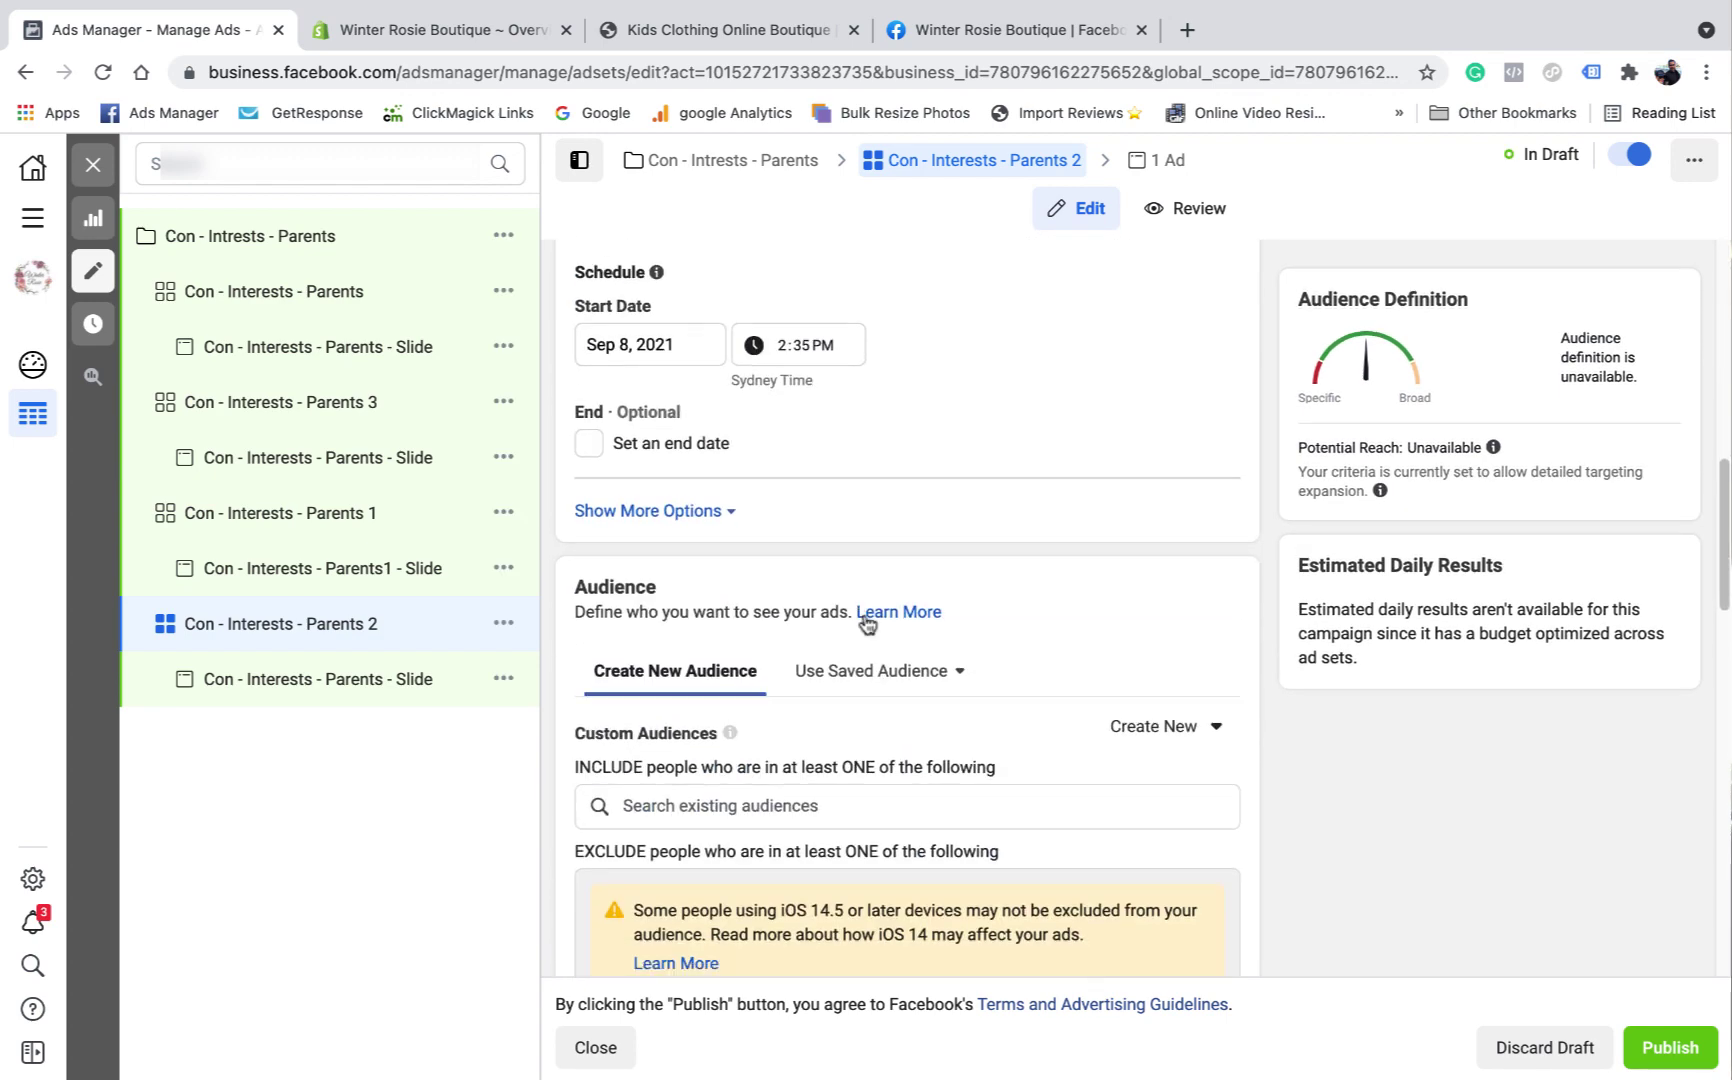
scroll(867, 650, "down", 10)
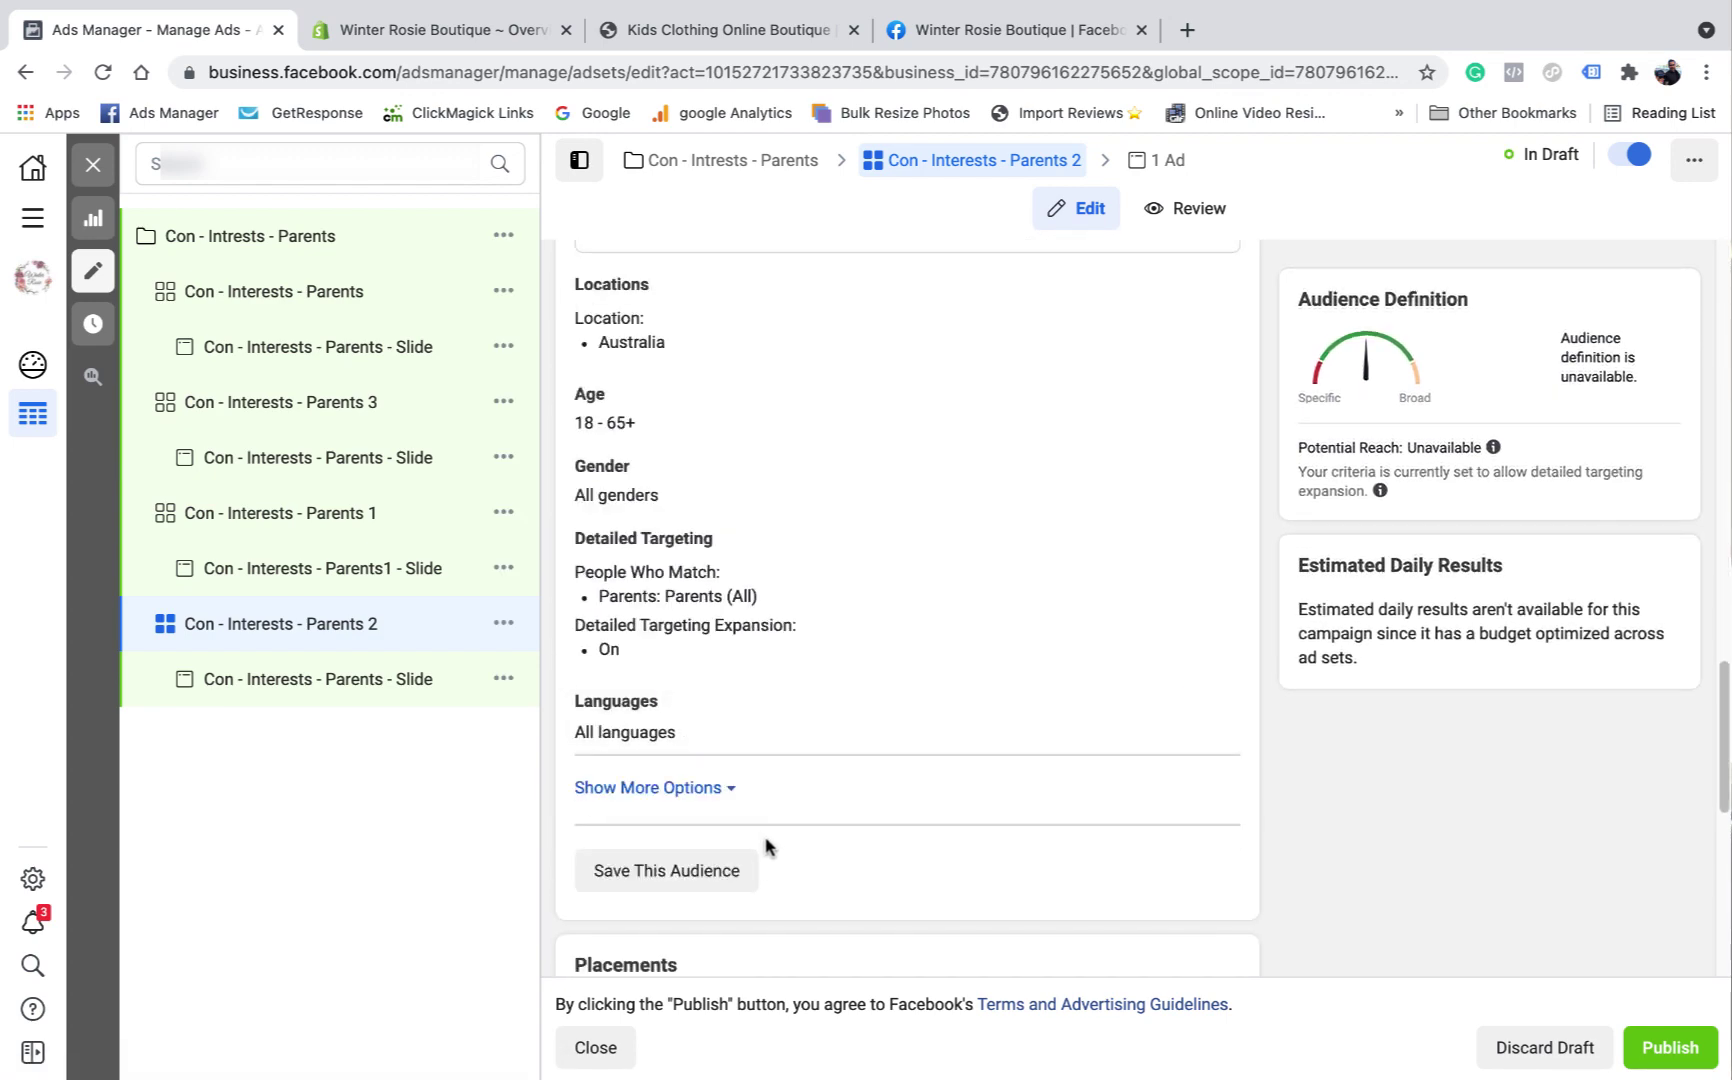
scroll(750, 708, "down", 5)
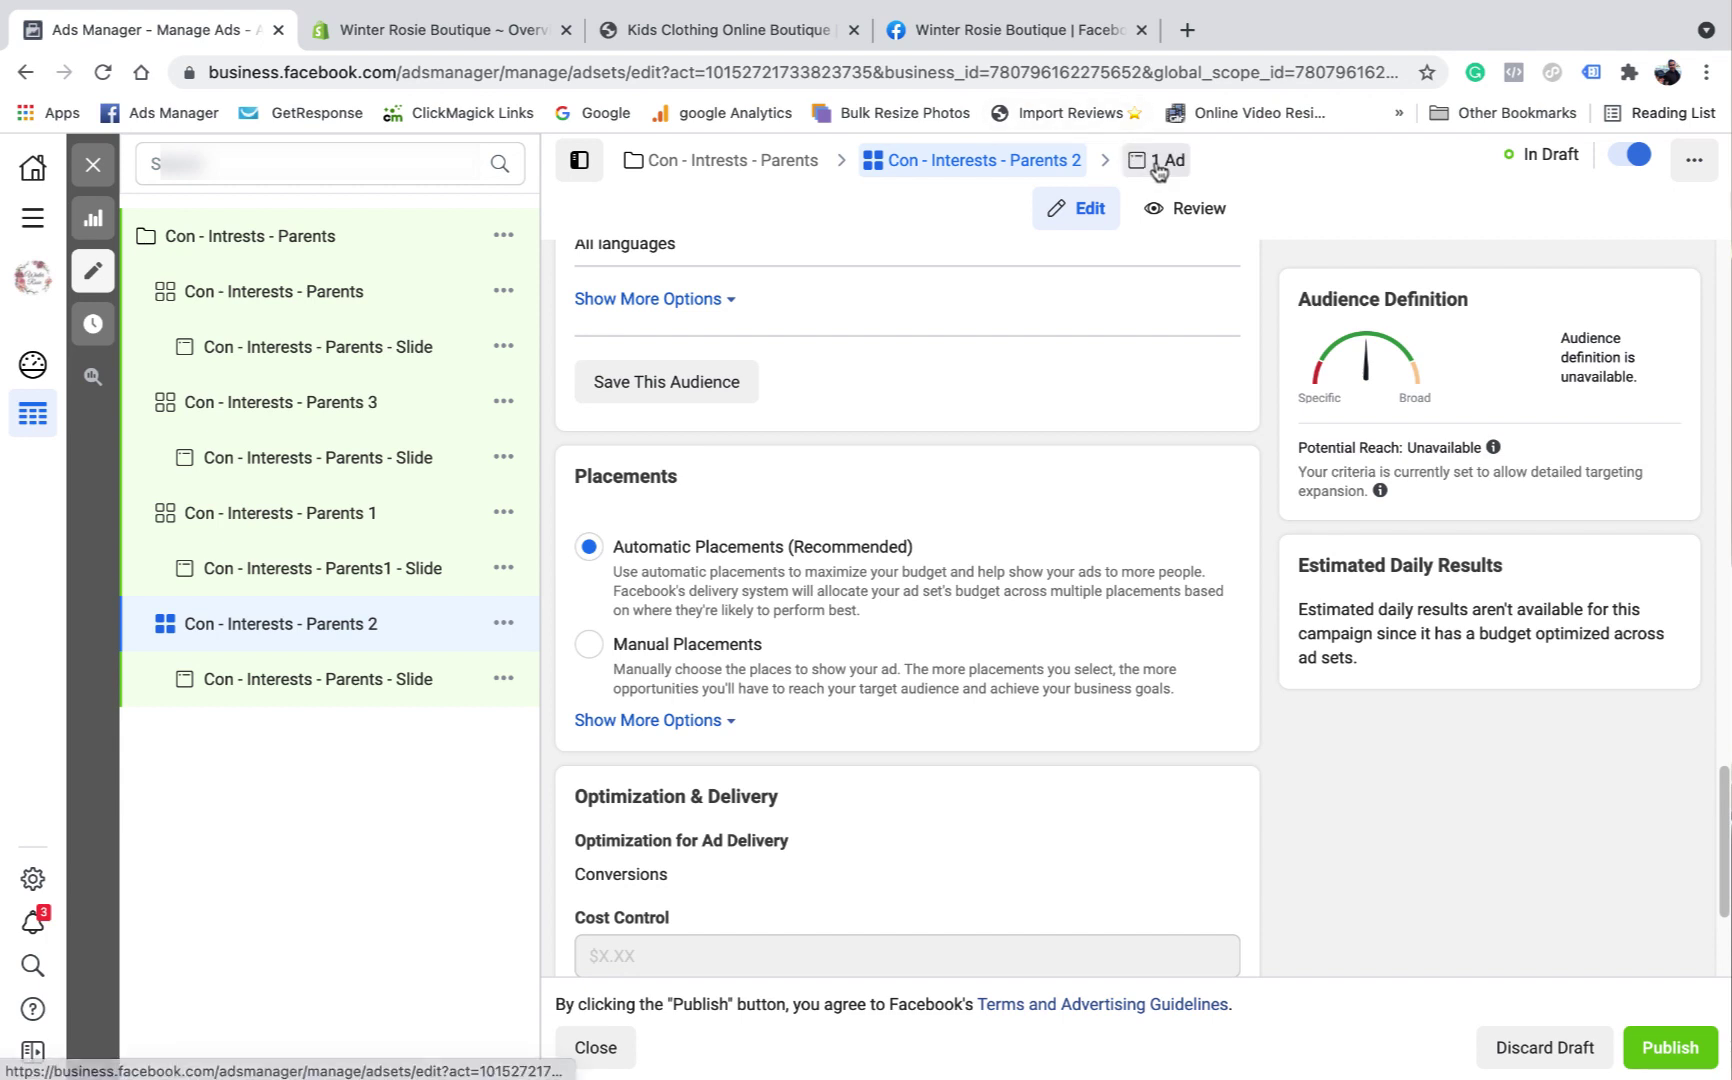
Step: Rename the Parents 2 ad to Con - Interests - Parents2 - Slide
left_click(1159, 168)
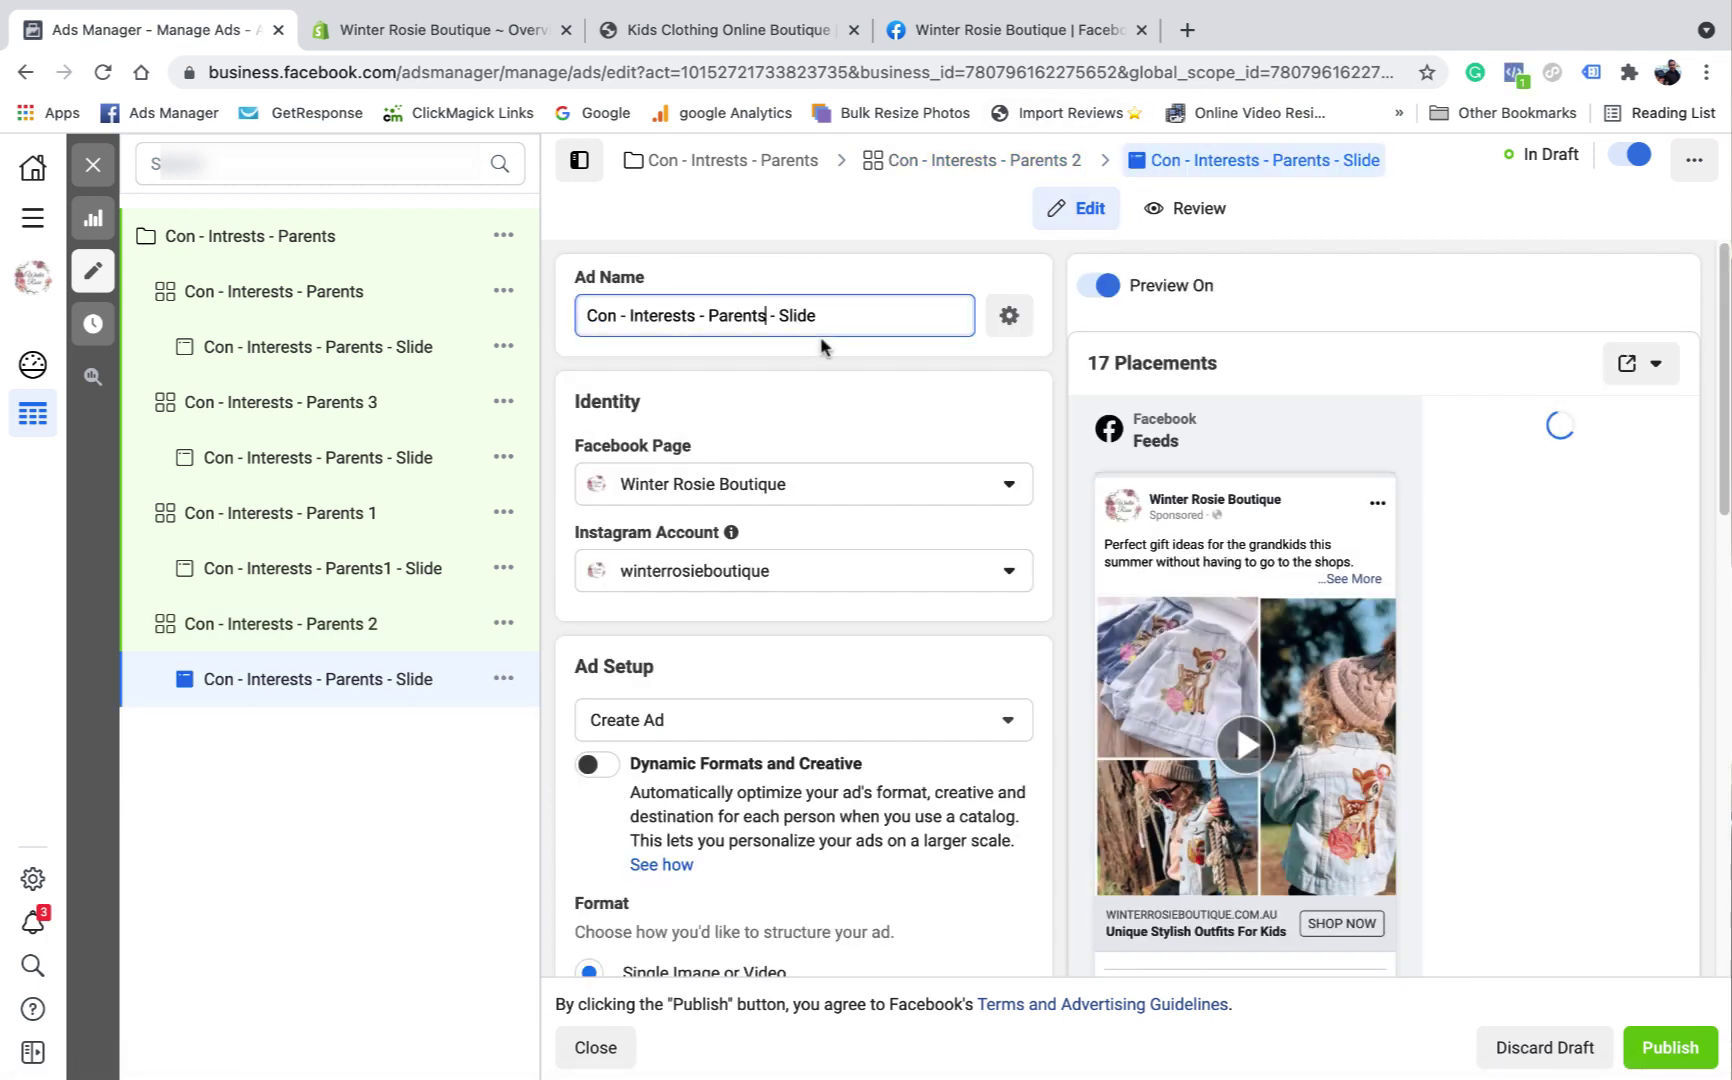
type("2")
scroll(833, 410, "down", 10)
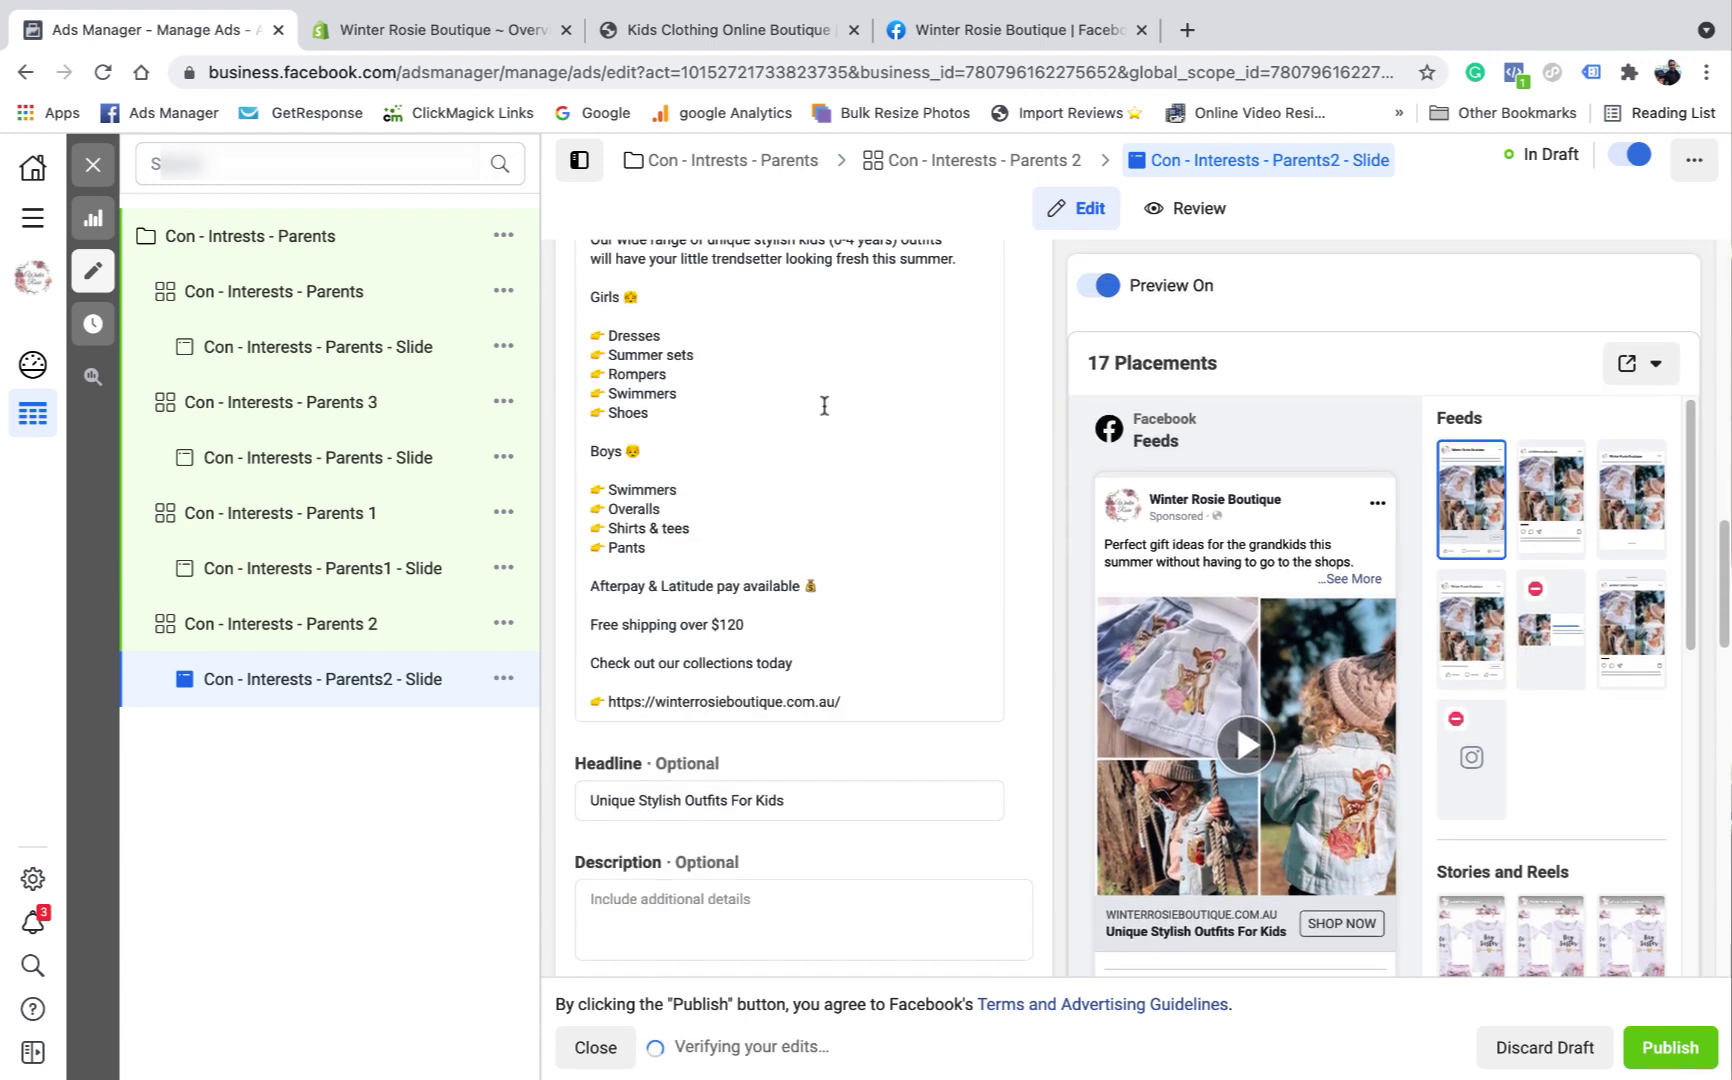
scroll(824, 405, "up", 5)
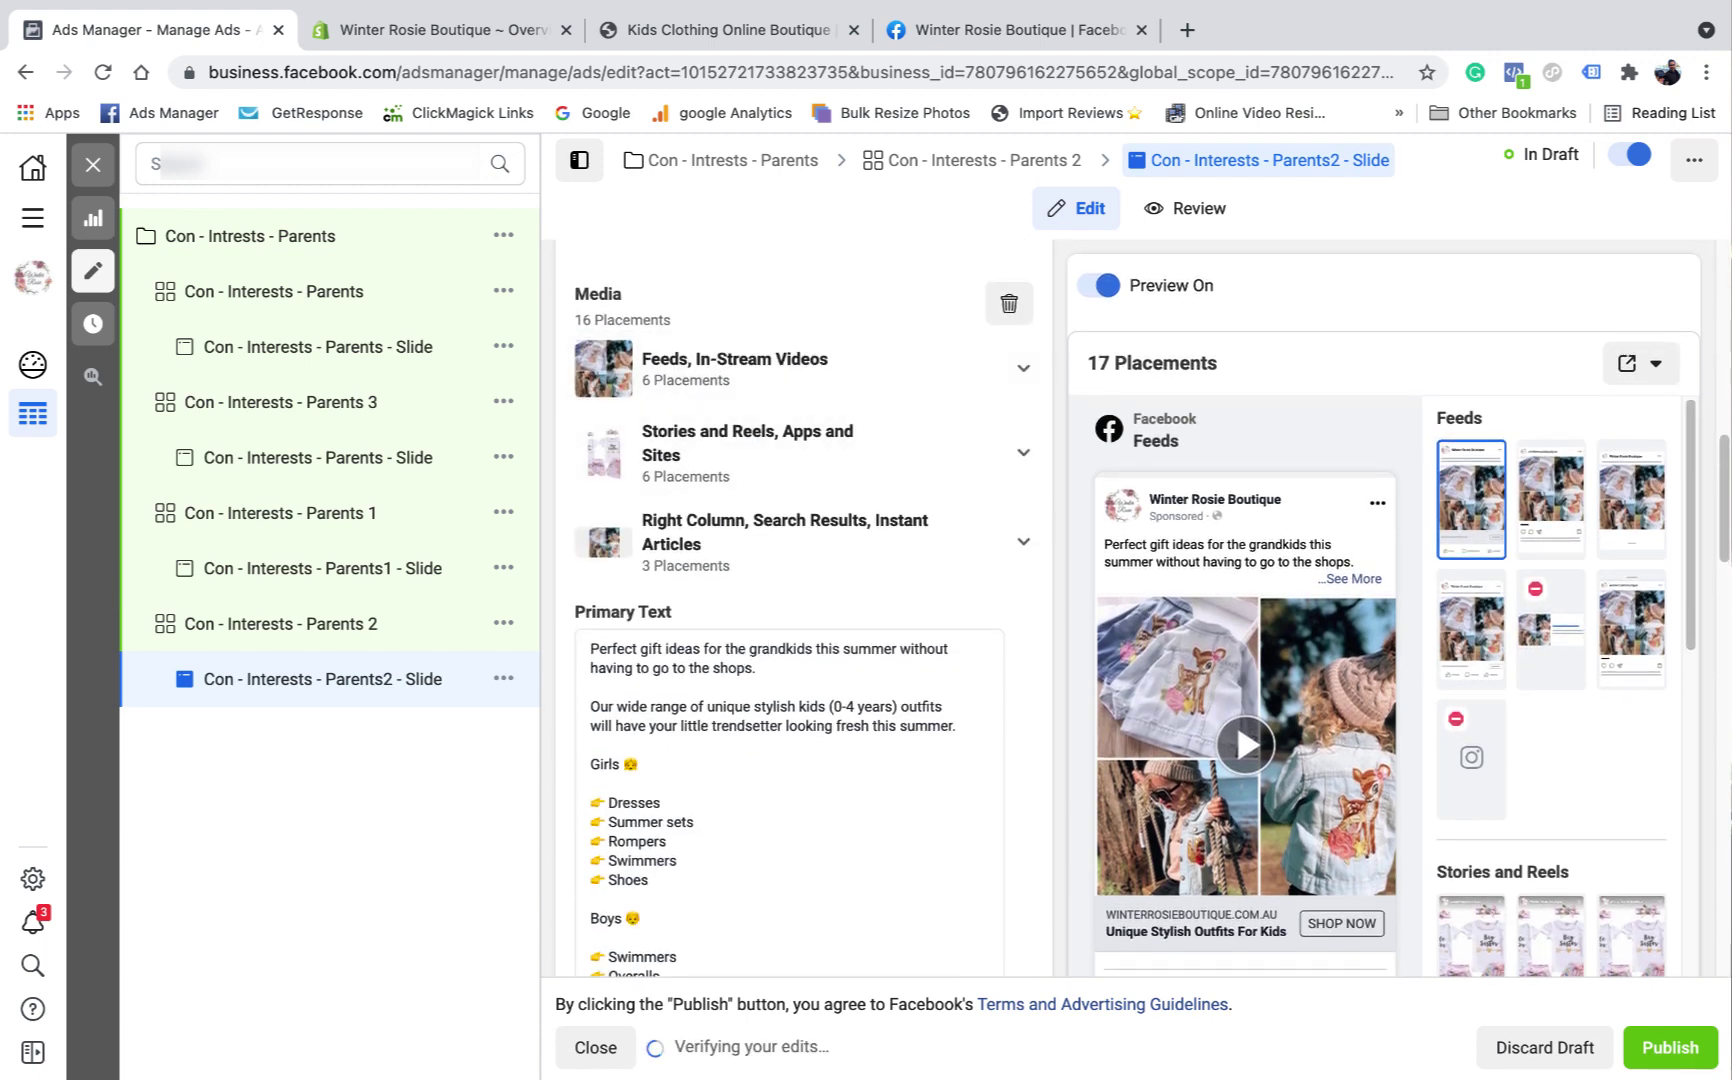
Step: Replace the primary text's first paragraph with the Winter Rosie's birthday-gift line, ending with a period
mouse_move(567, 1068)
left_click_drag(757, 668, 590, 650)
right_click(624, 660)
left_click(687, 765)
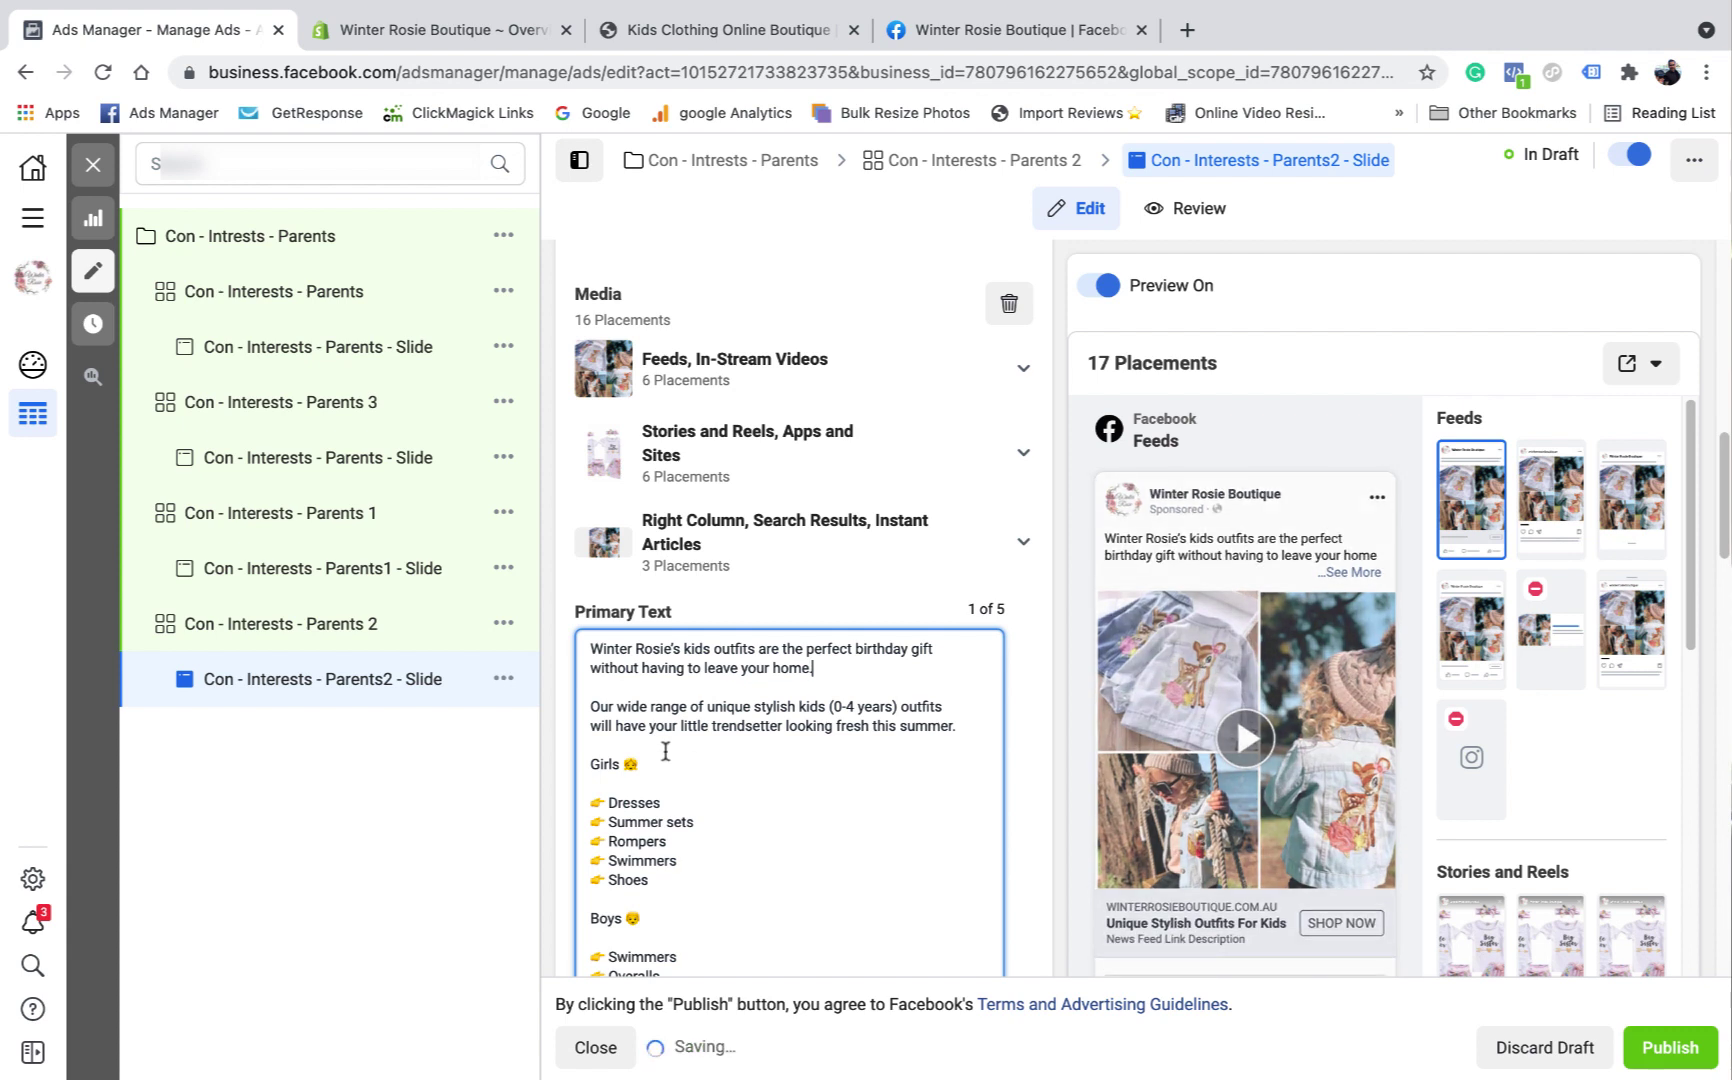
type(".")
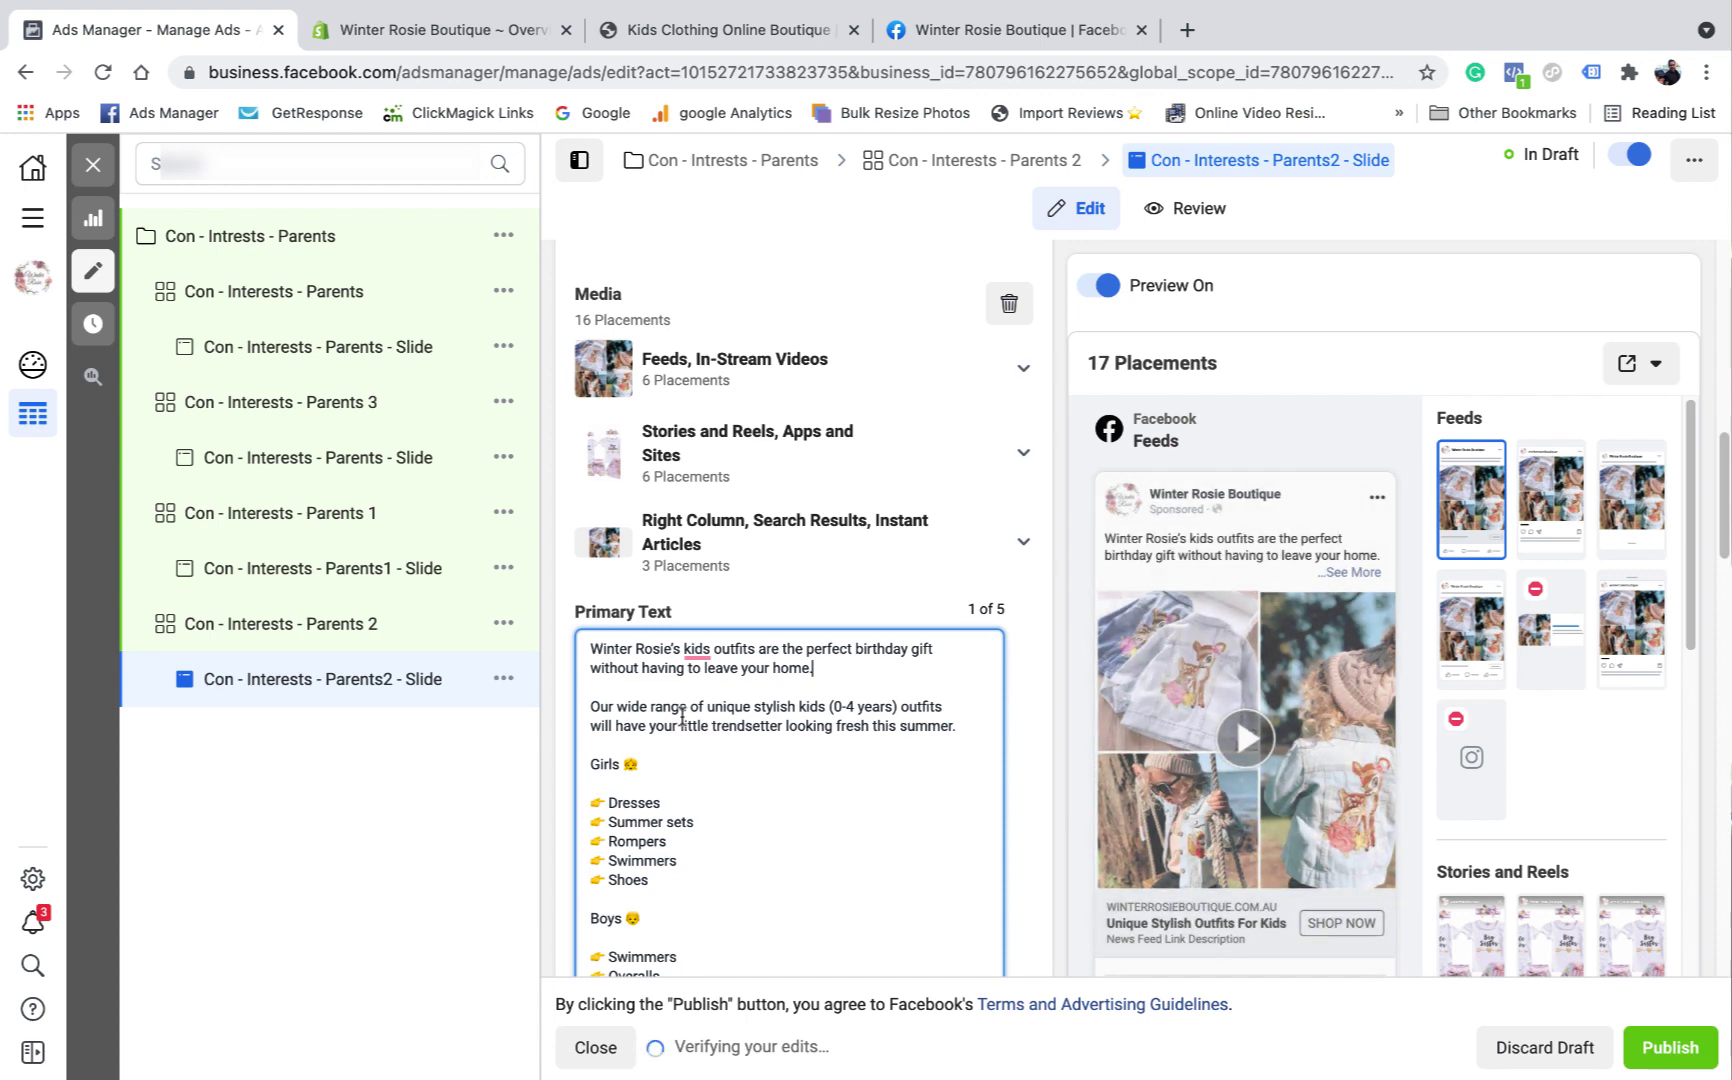
left_click(1352, 577)
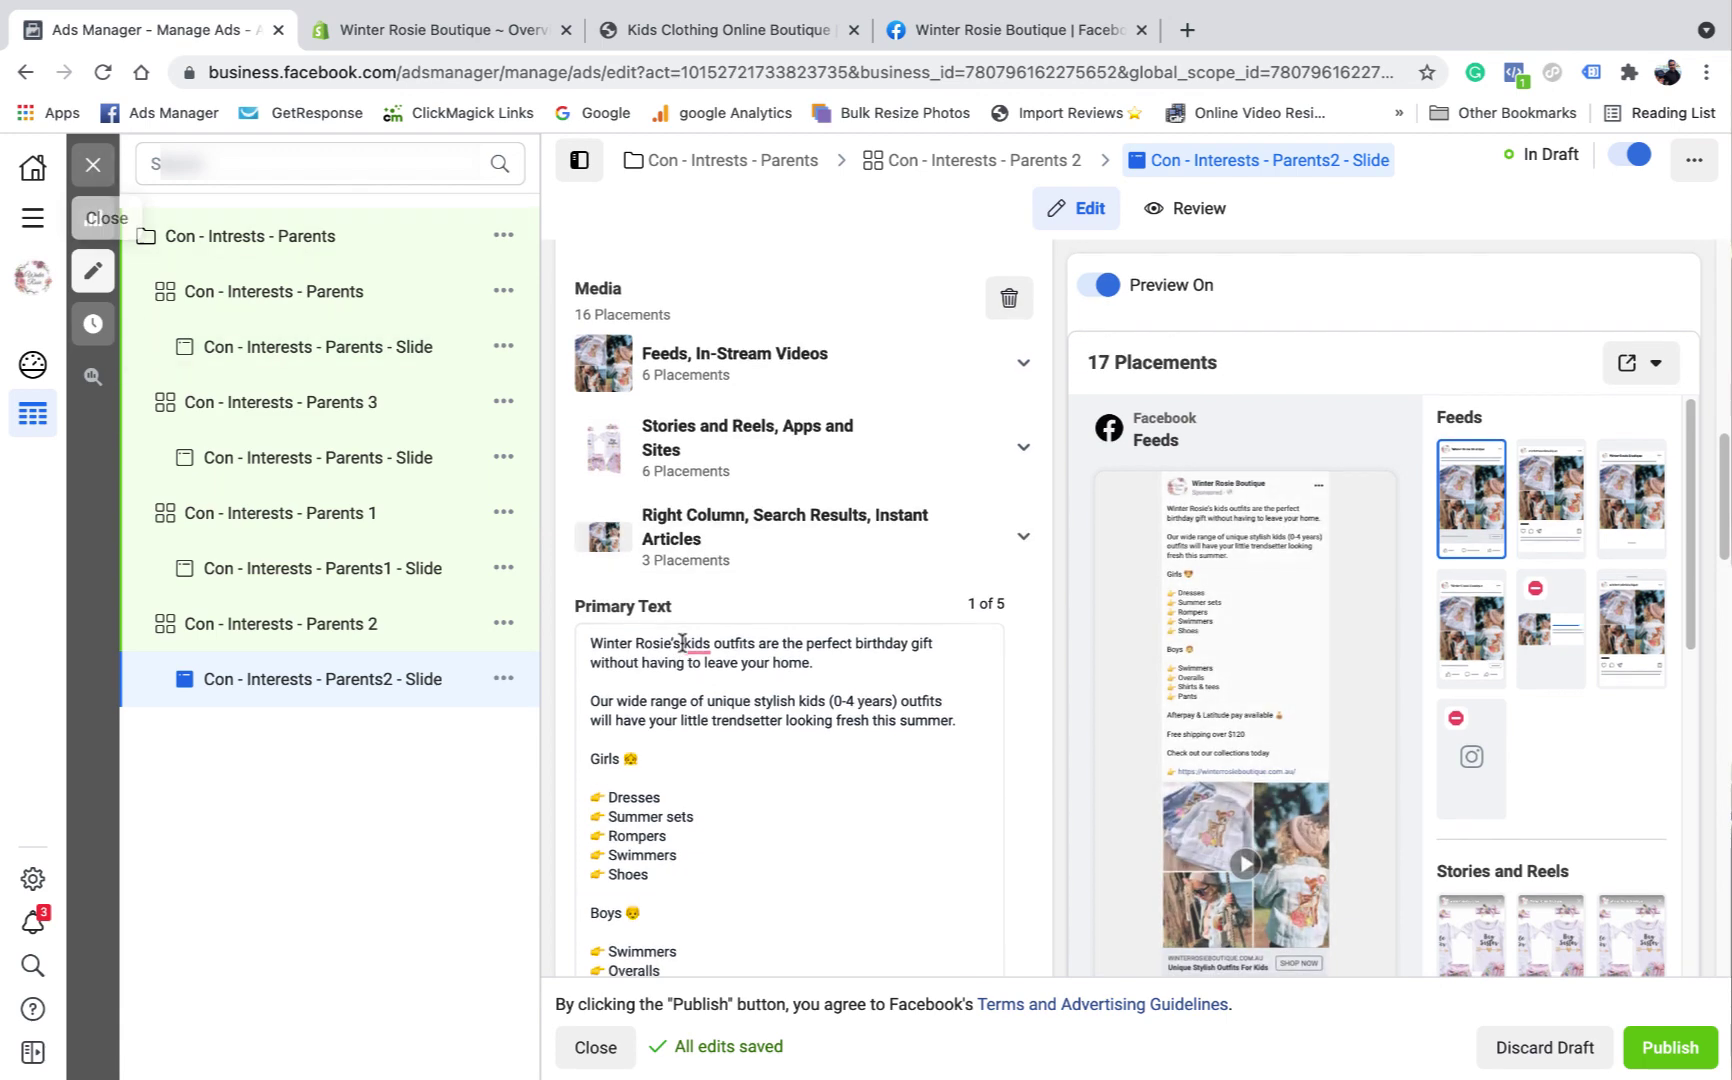
scroll(660, 620, "down", 9)
scroll(697, 650, "down", 10)
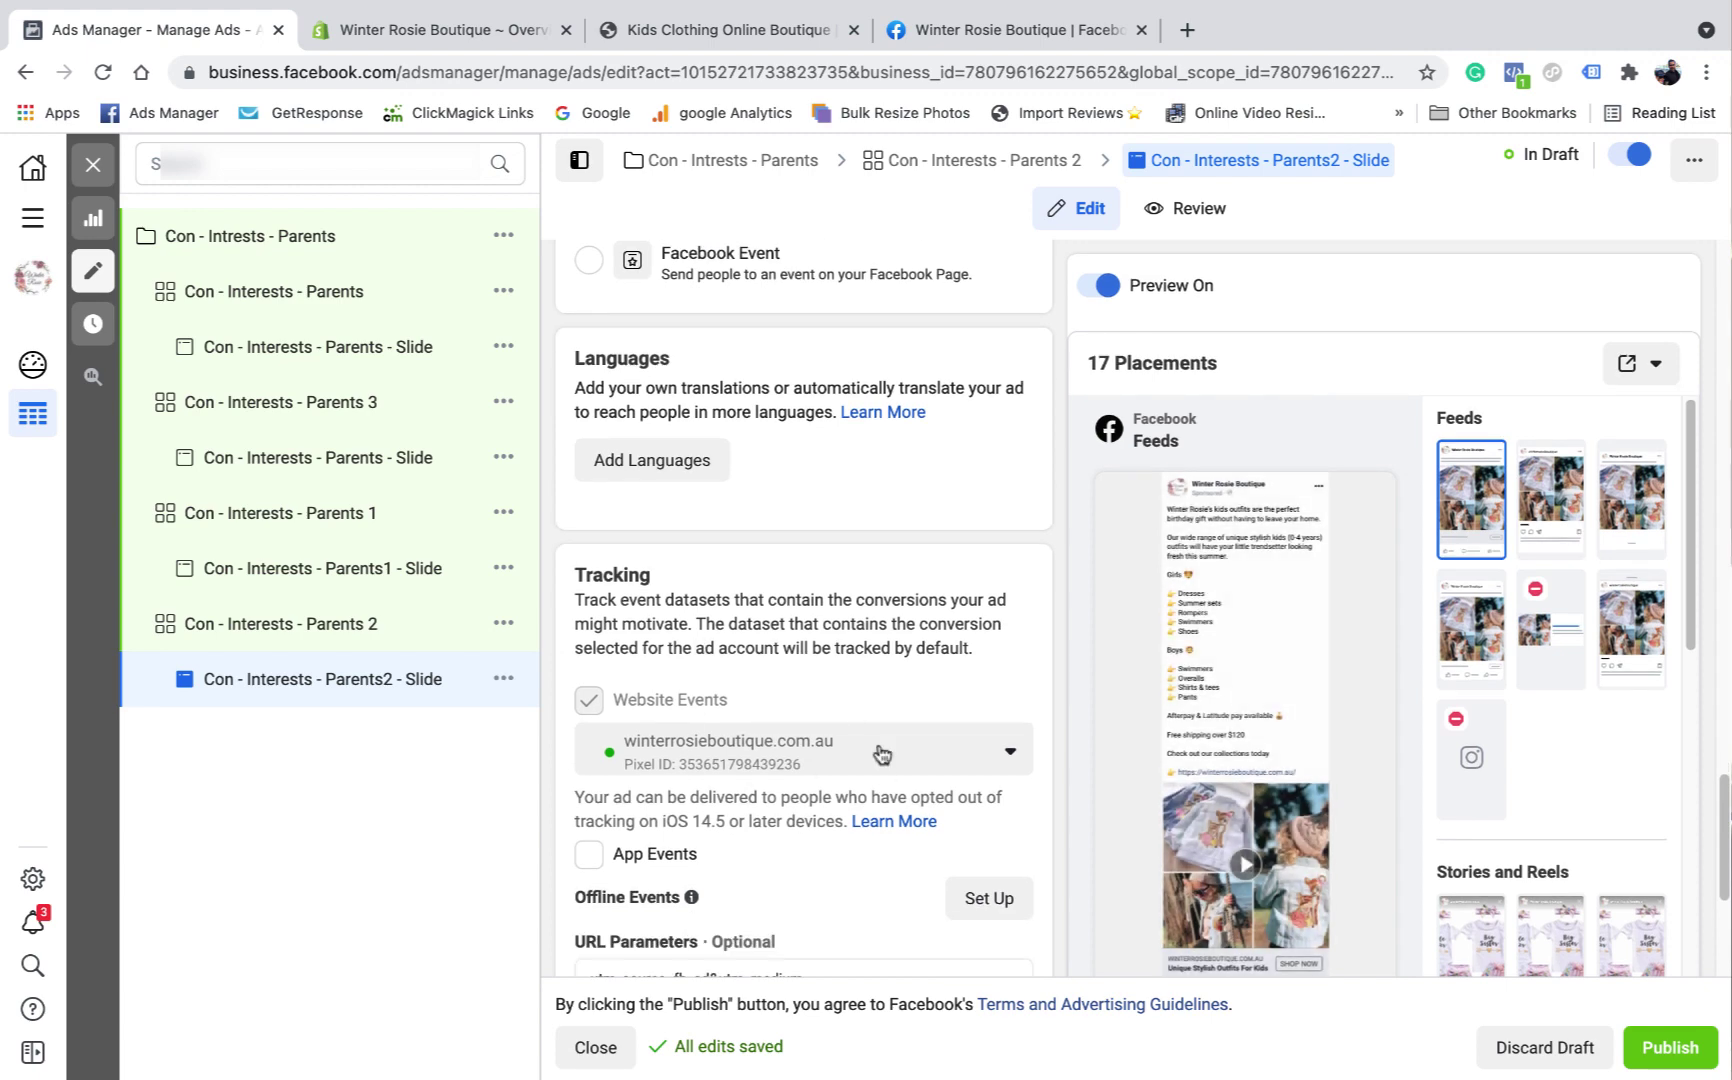
scroll(818, 760, "down", 3)
scroll(818, 780, "down", 1)
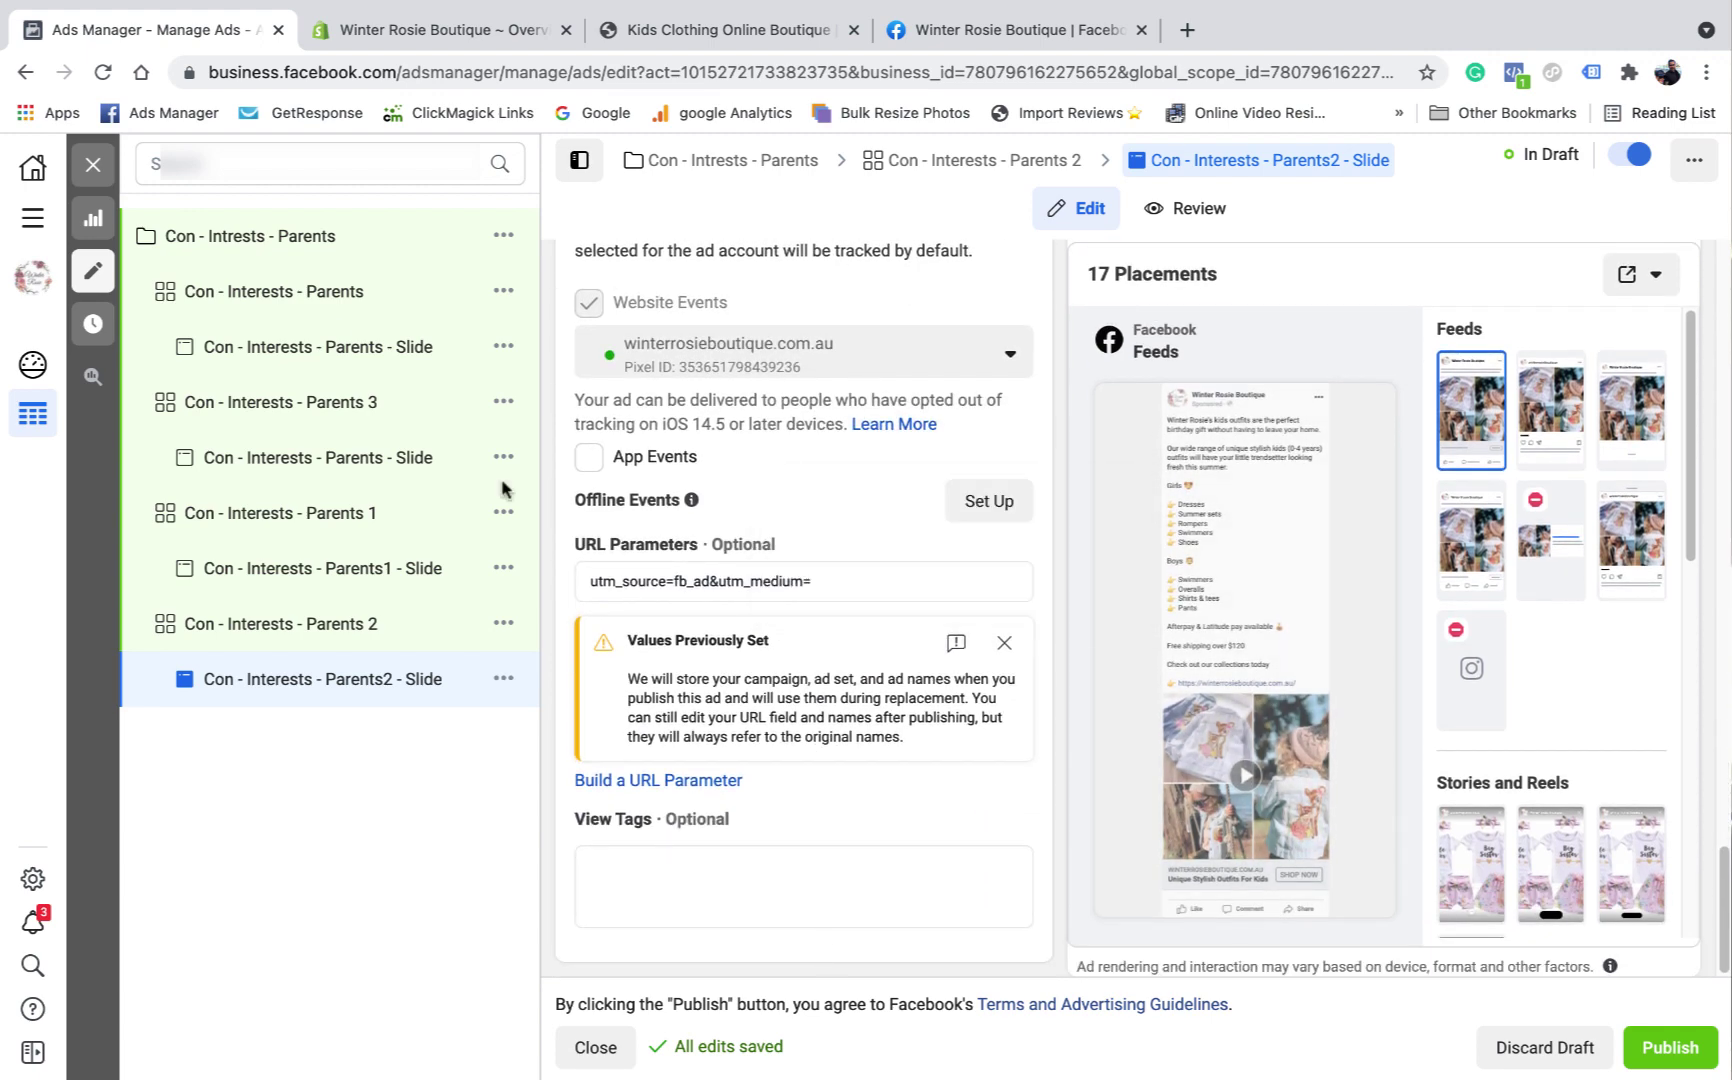
Step: Open the Parents 3 ad set's ad and rename it Con - Interests - Parents3 - Slide
left_click(91, 168)
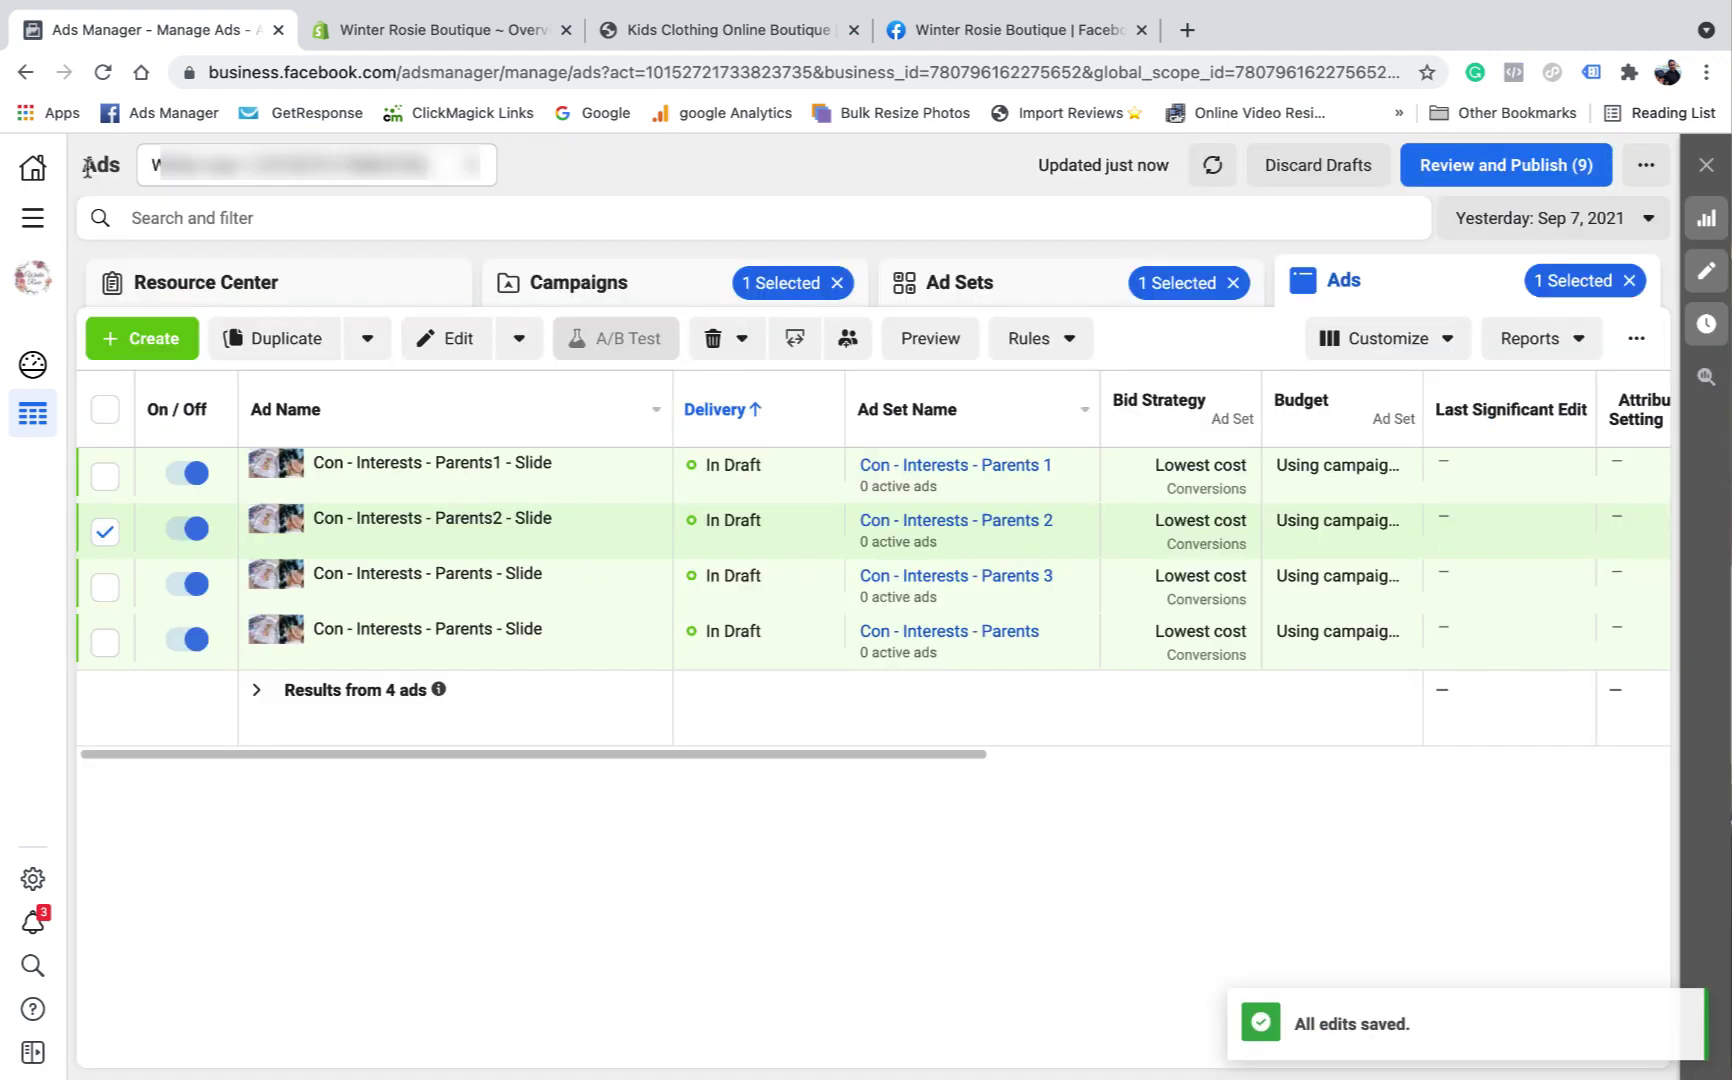
left_click(106, 536)
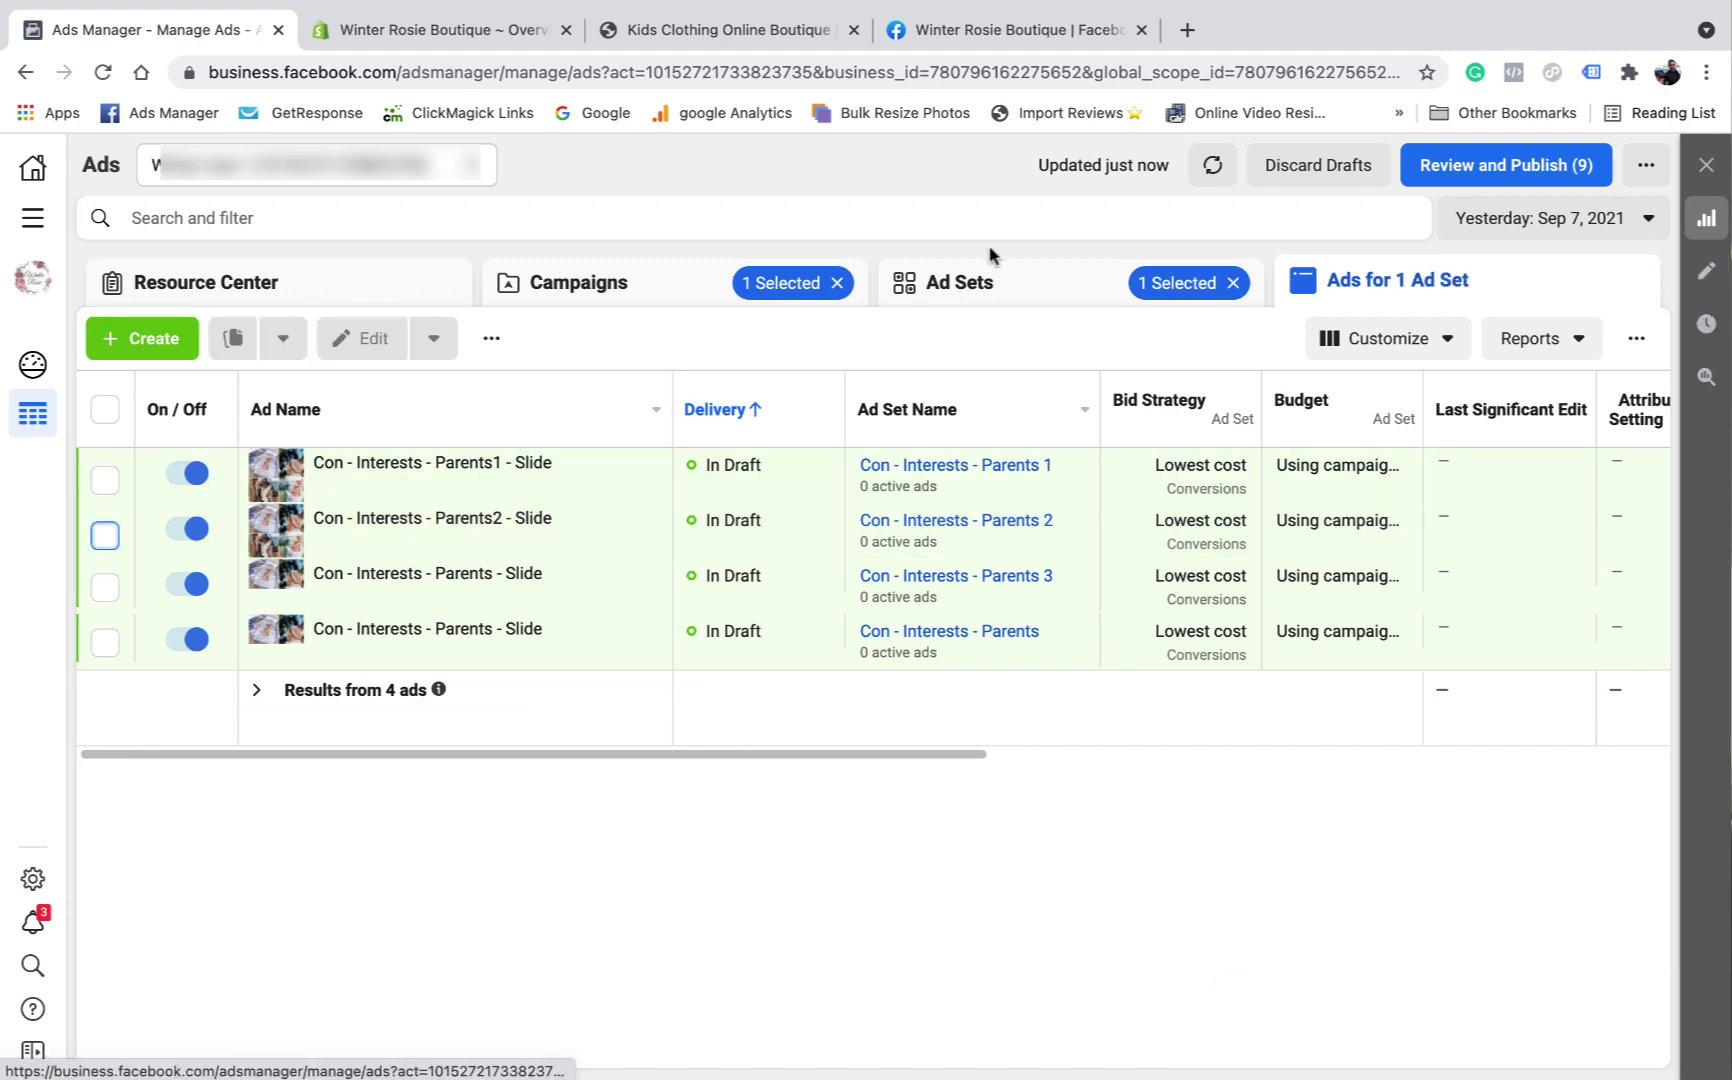
left_click(984, 286)
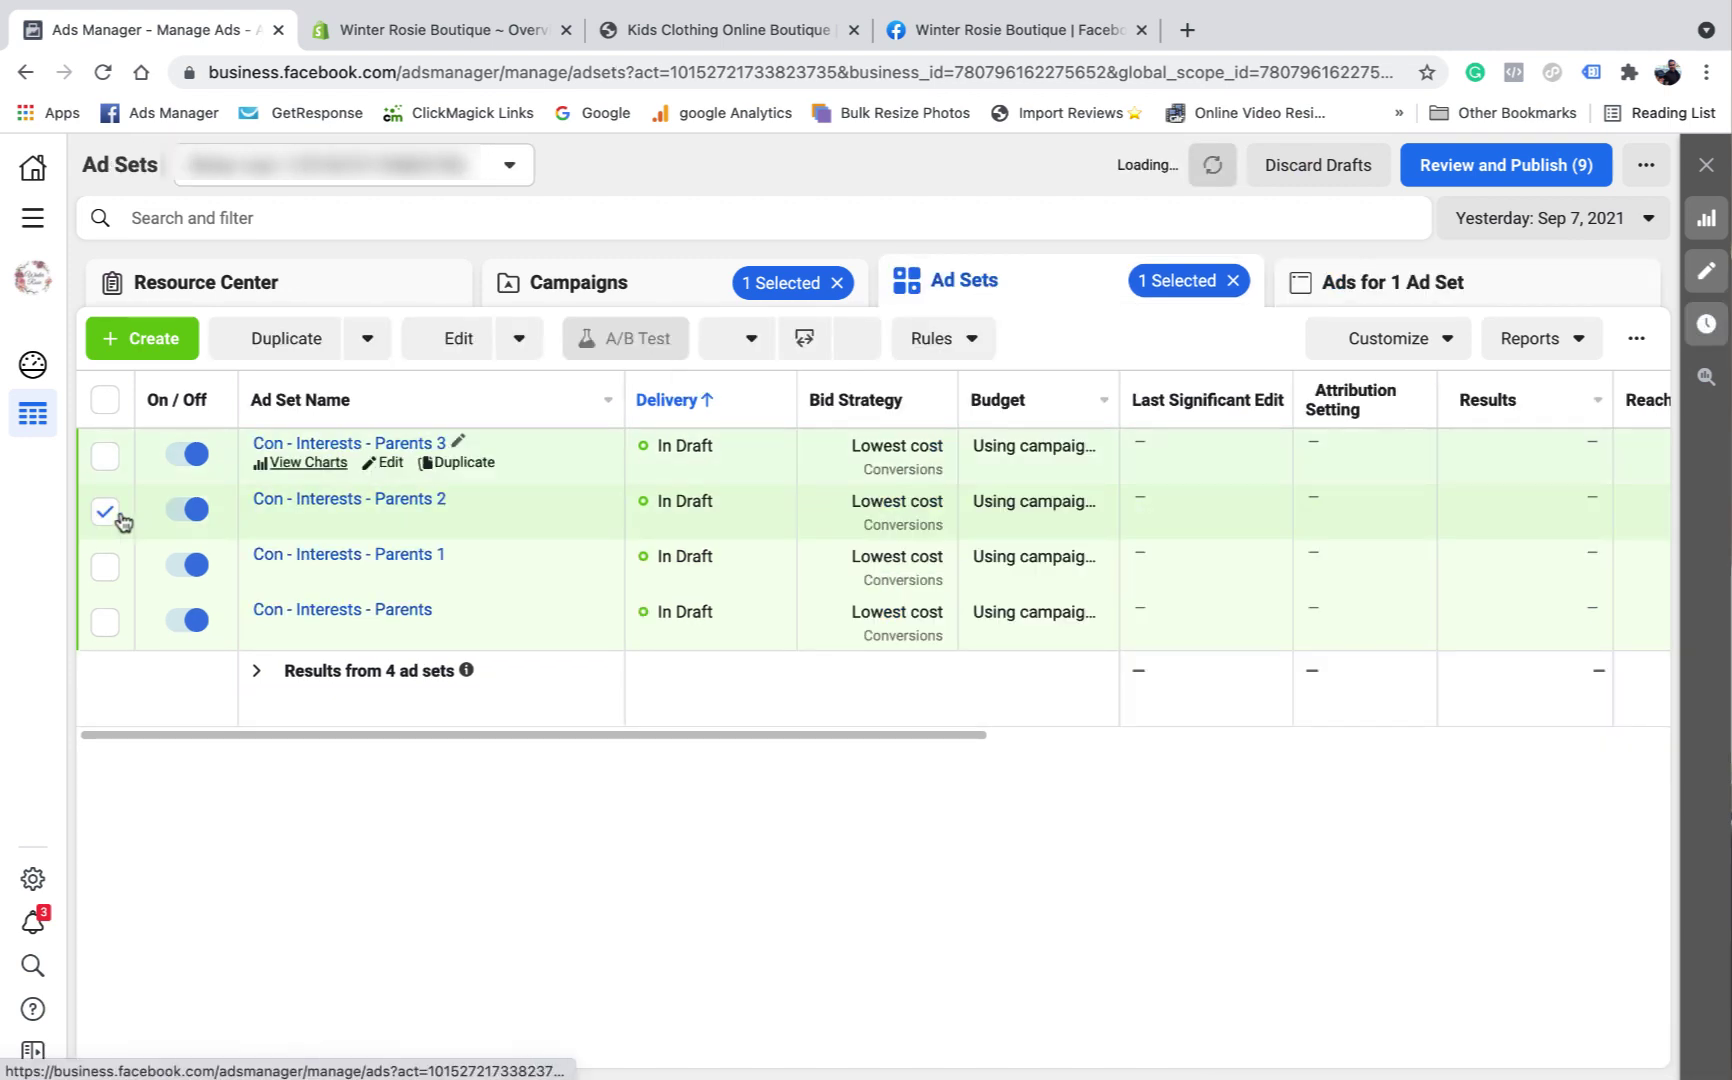
left_click(105, 515)
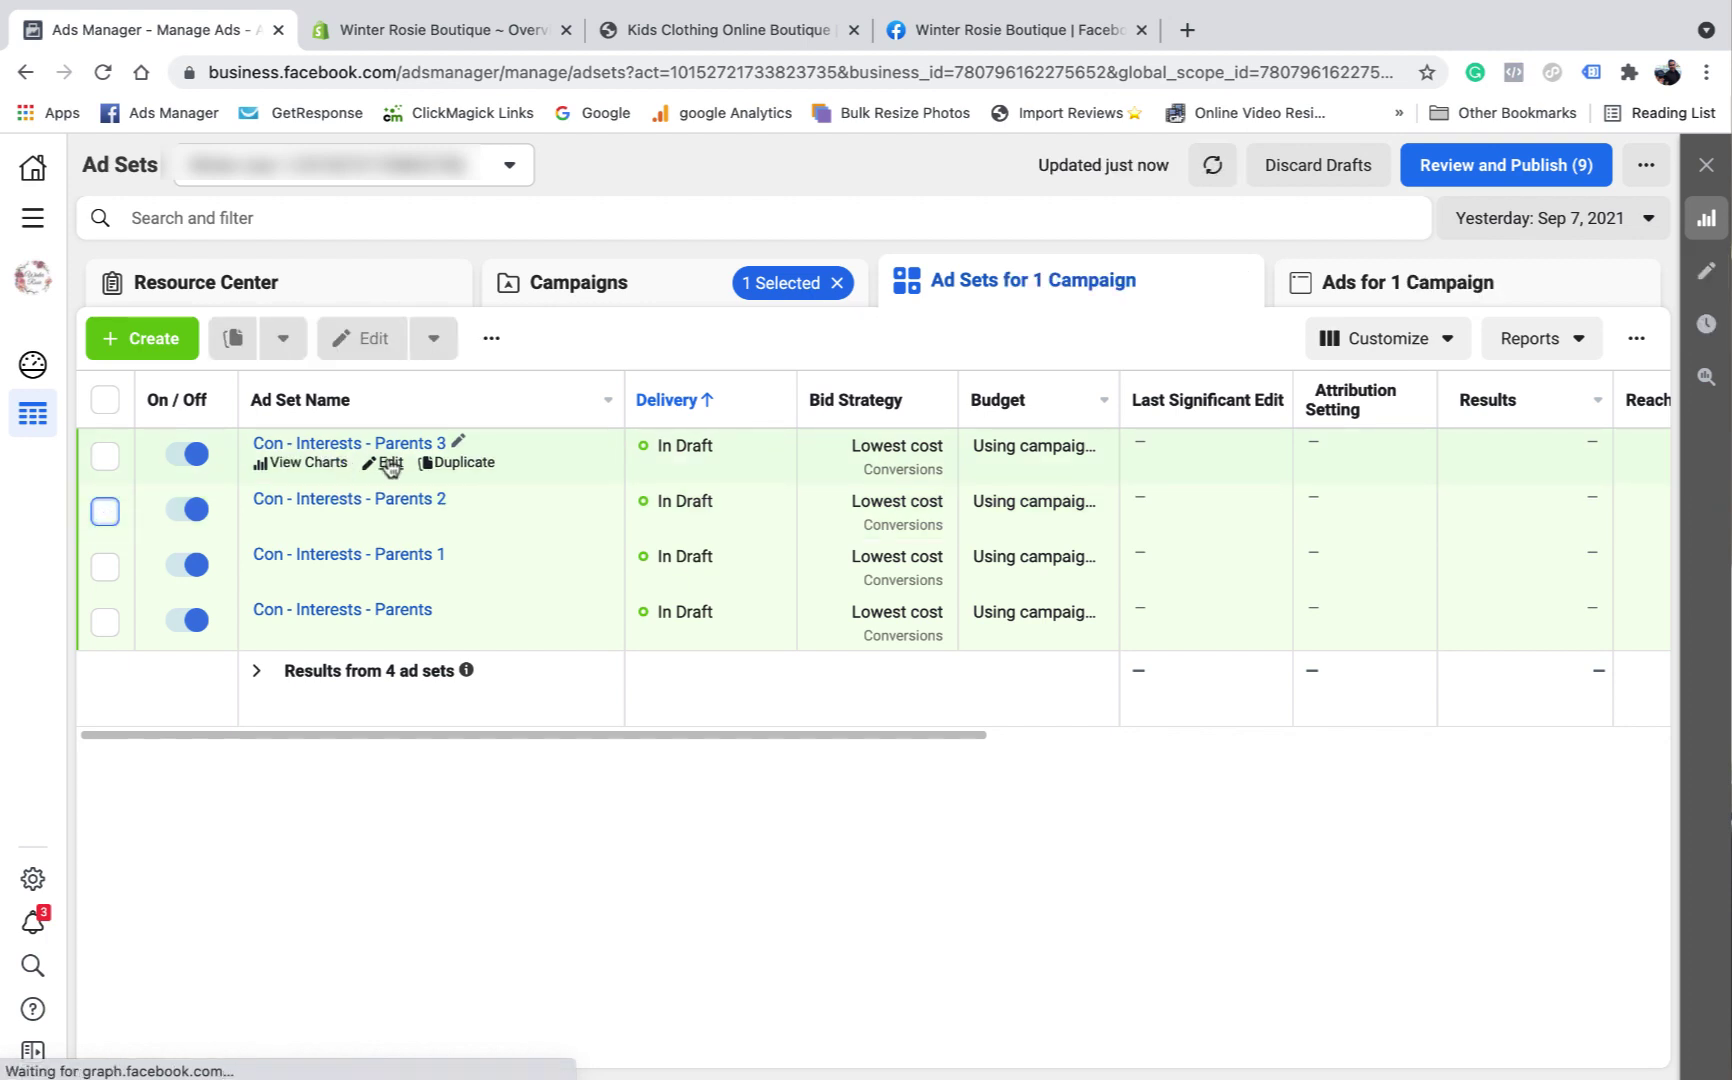
left_click(391, 464)
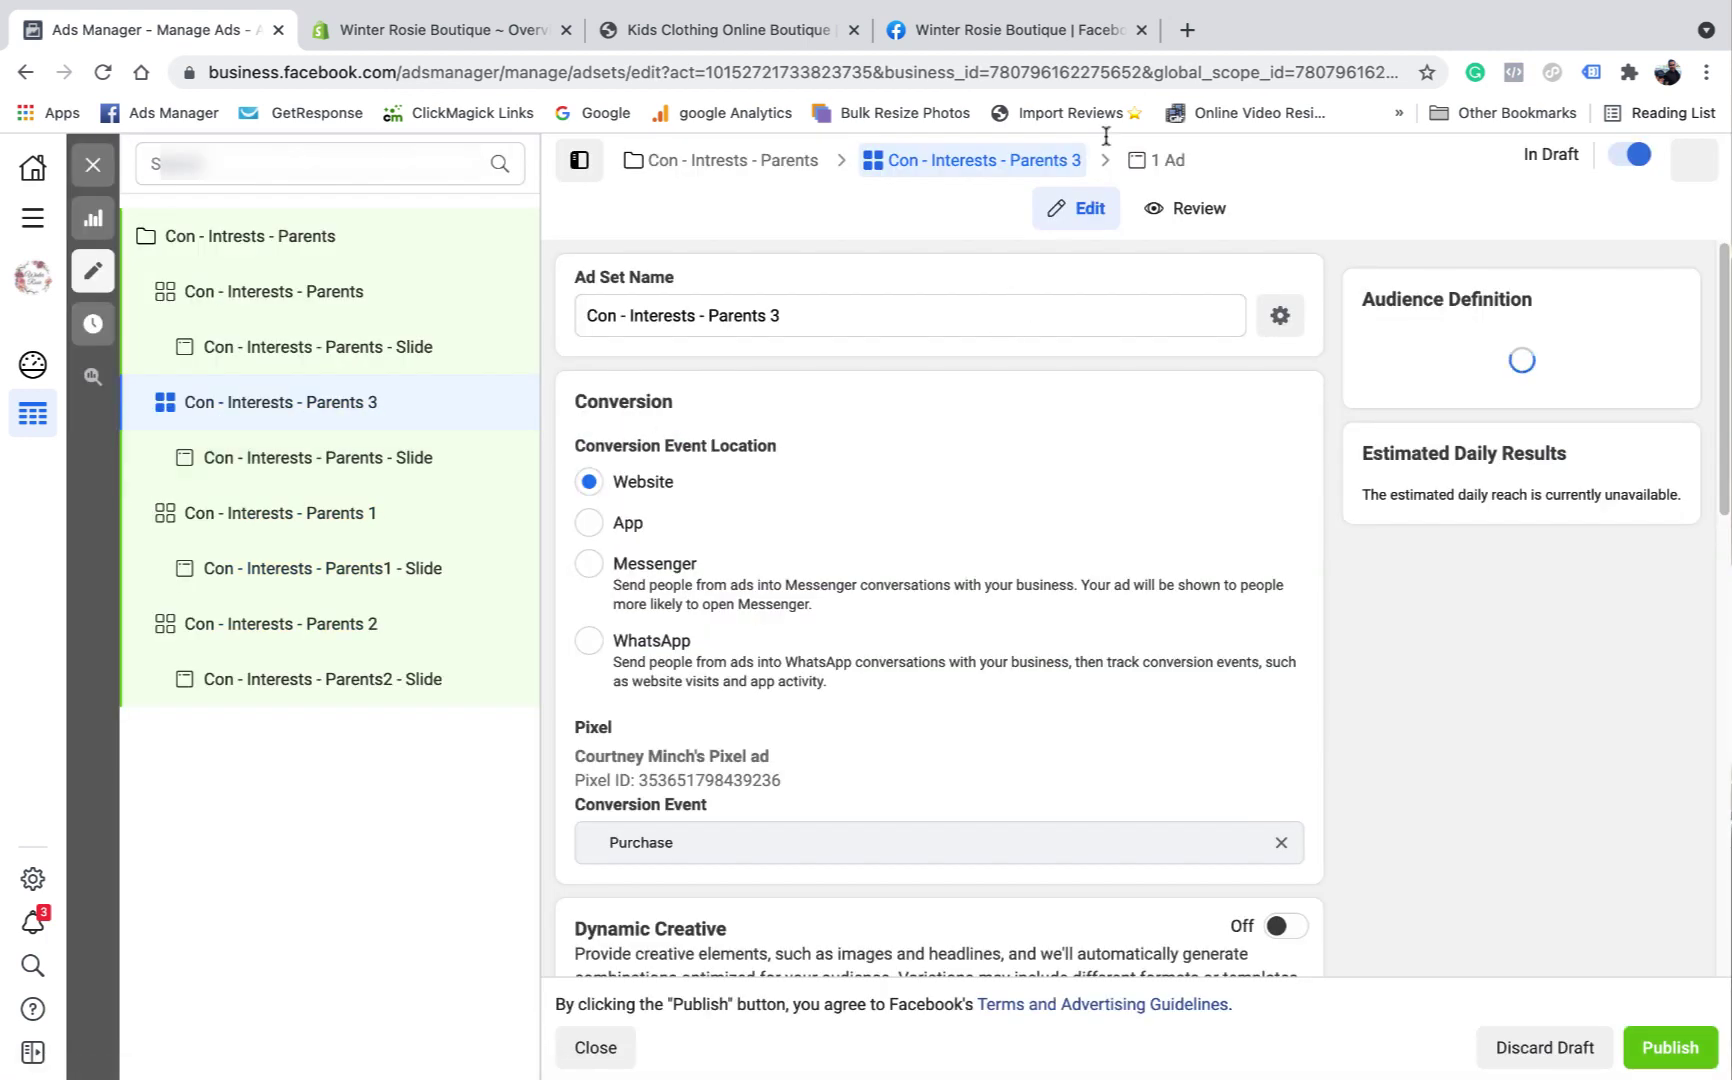
left_click(1170, 162)
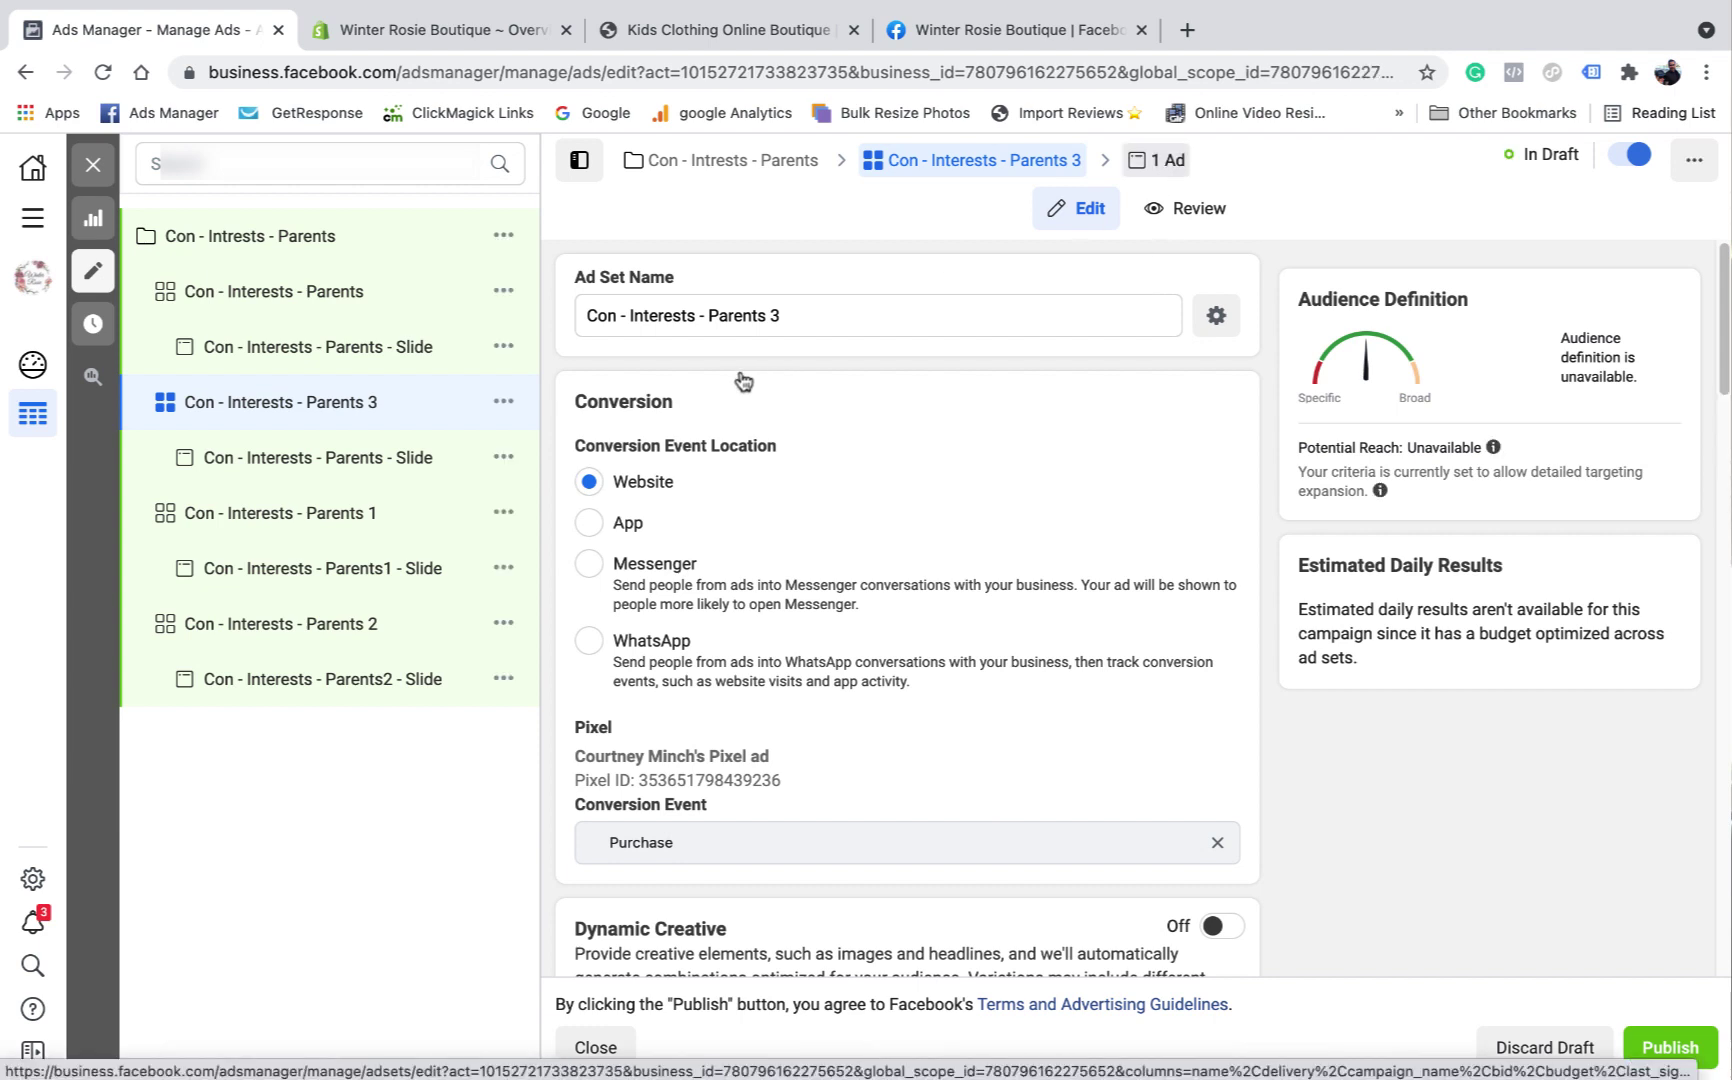
left_click(766, 320)
type("3 - Slide")
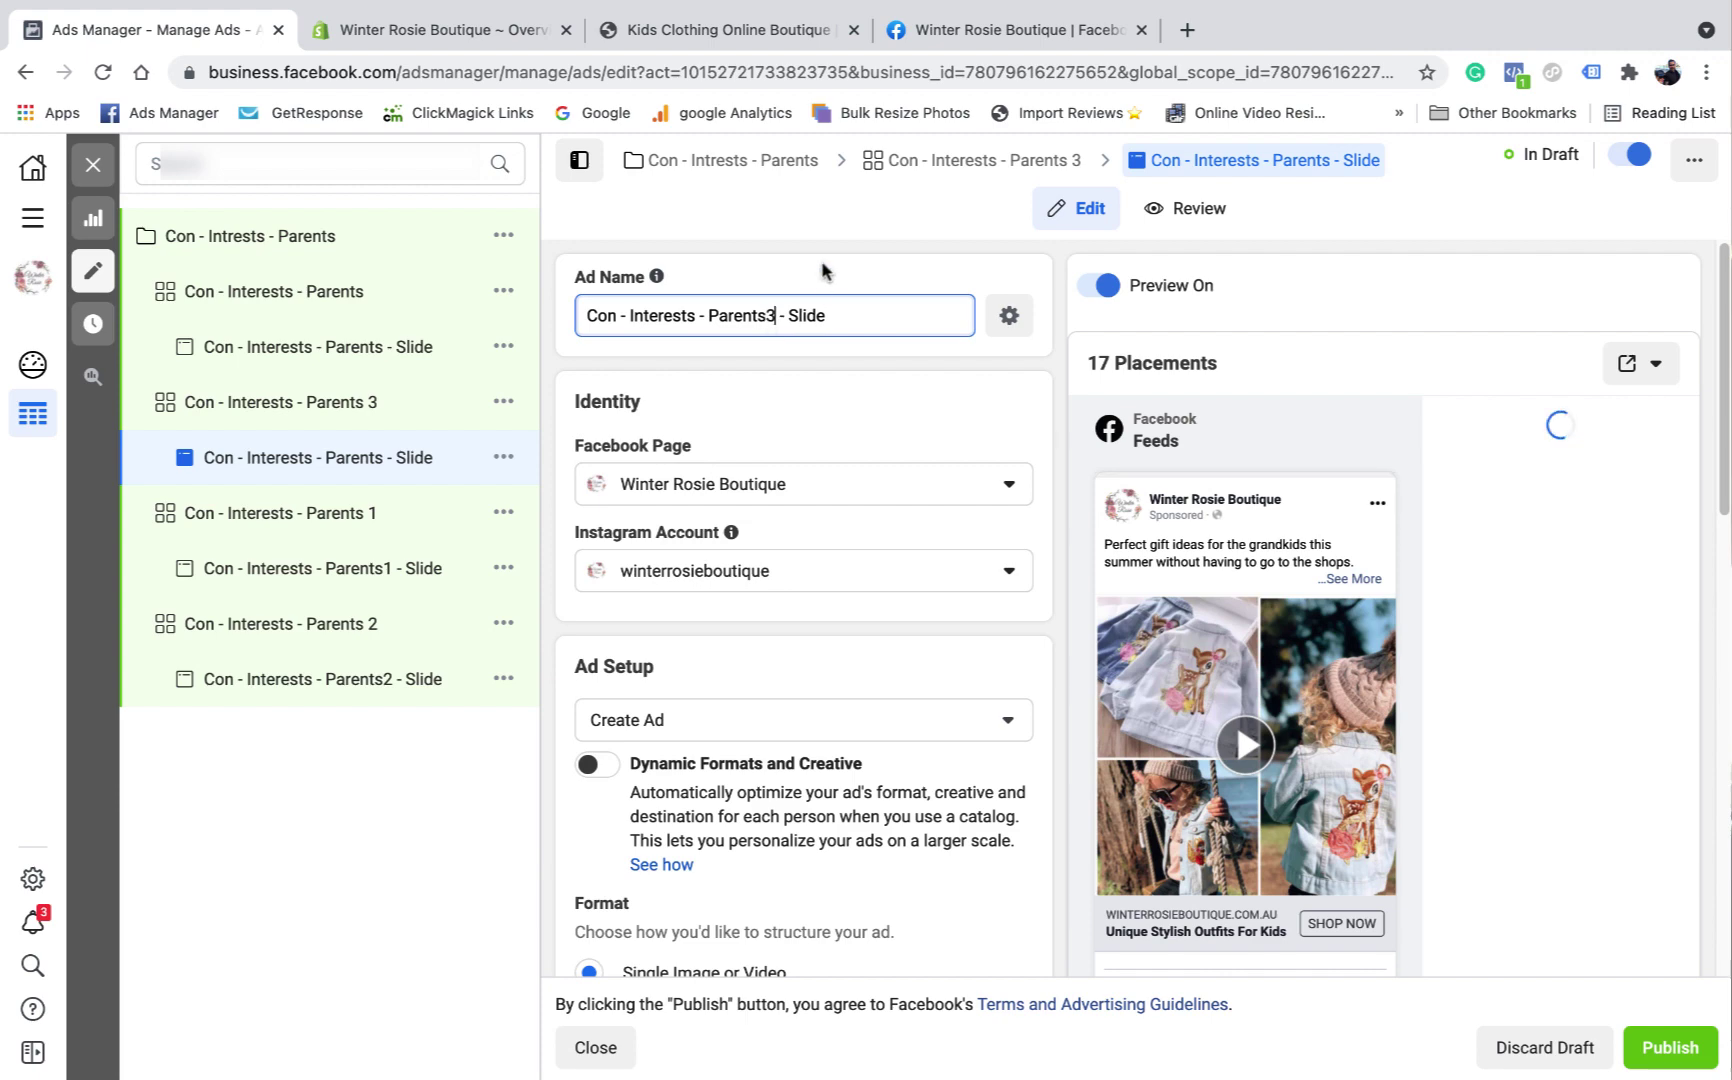
Step: Paste the summer-outfits sentence over the primary text's first paragraph, adding a closing period
scroll(808, 460, "down", 8)
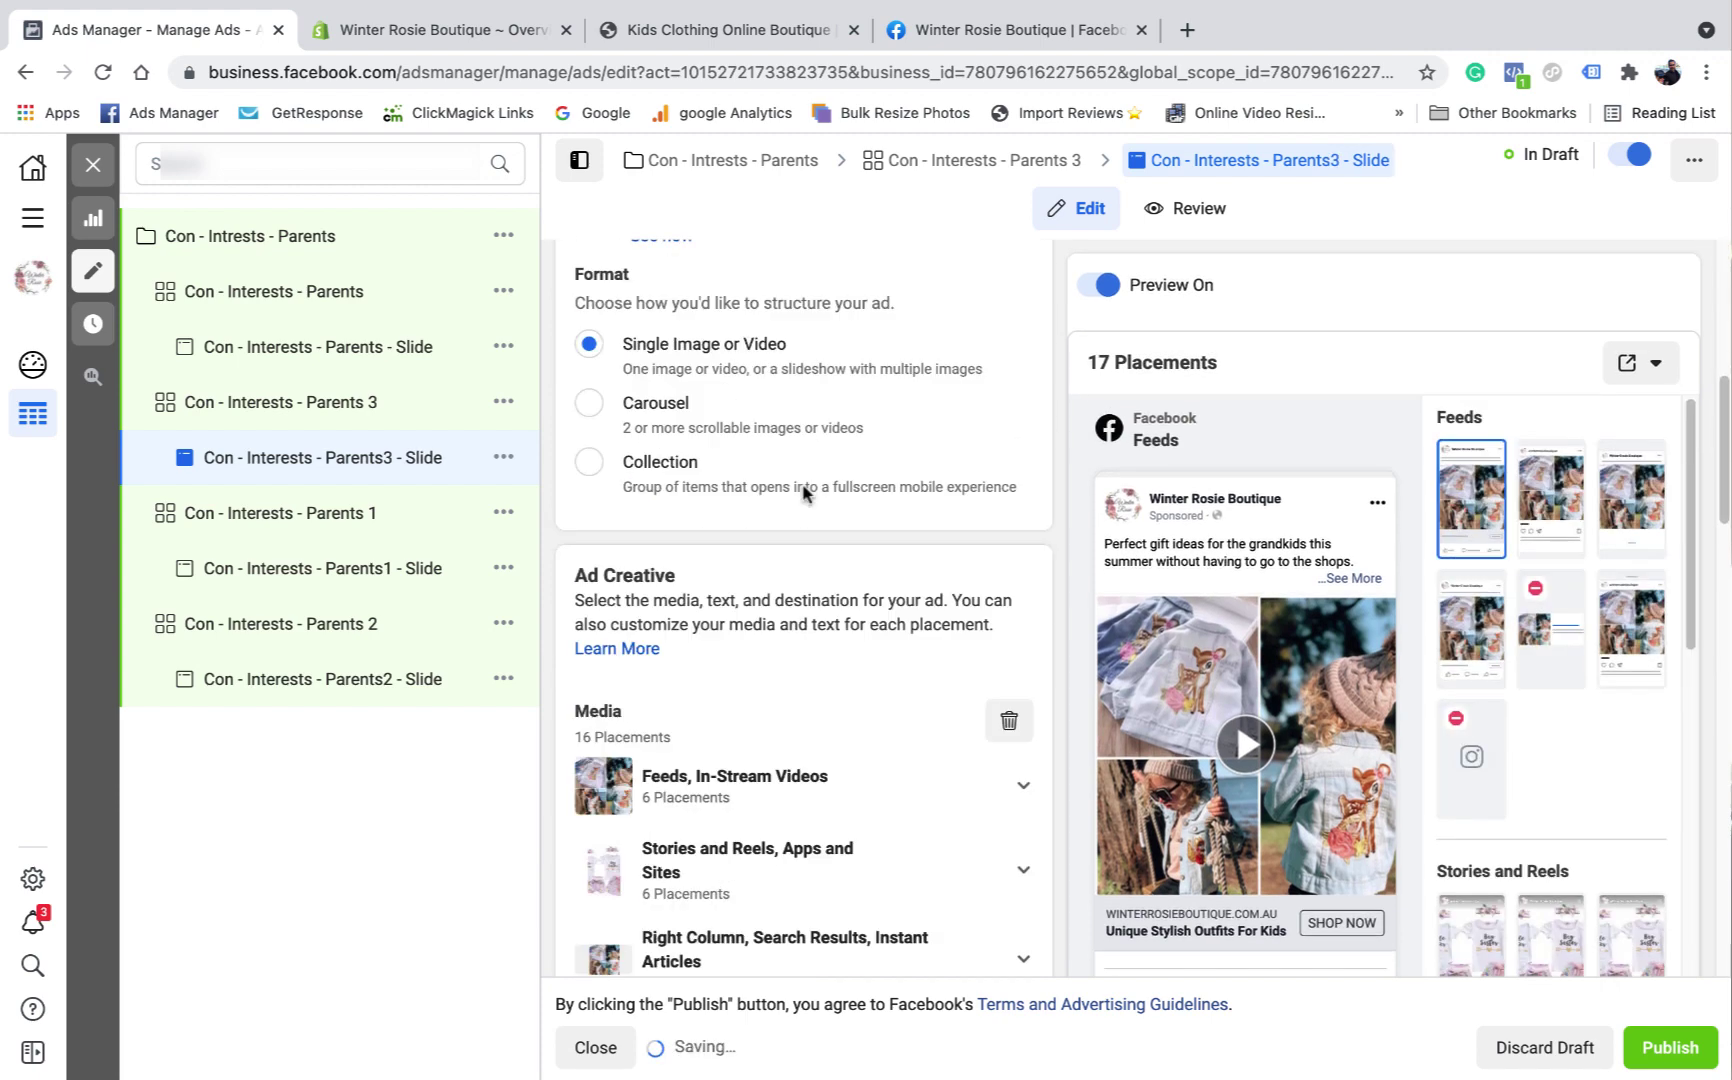
scroll(803, 492, "down", 1)
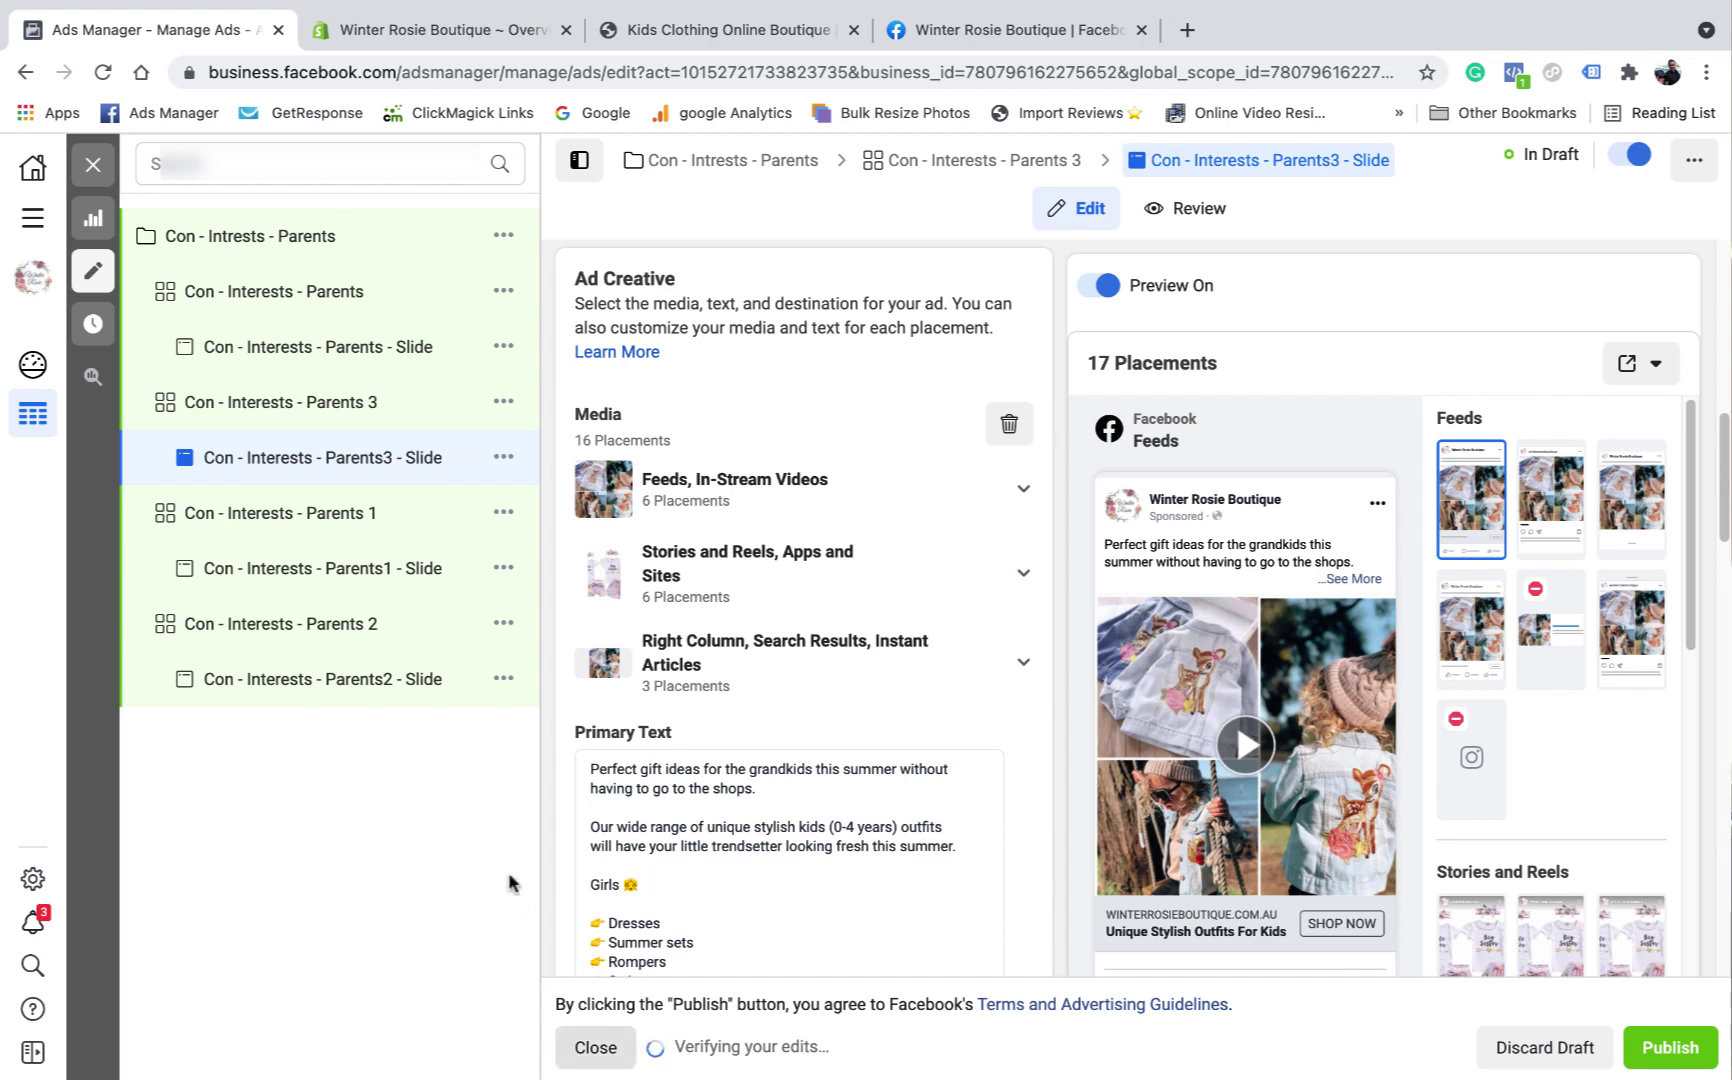
left_click_drag(757, 789, 580, 772)
right_click(627, 768)
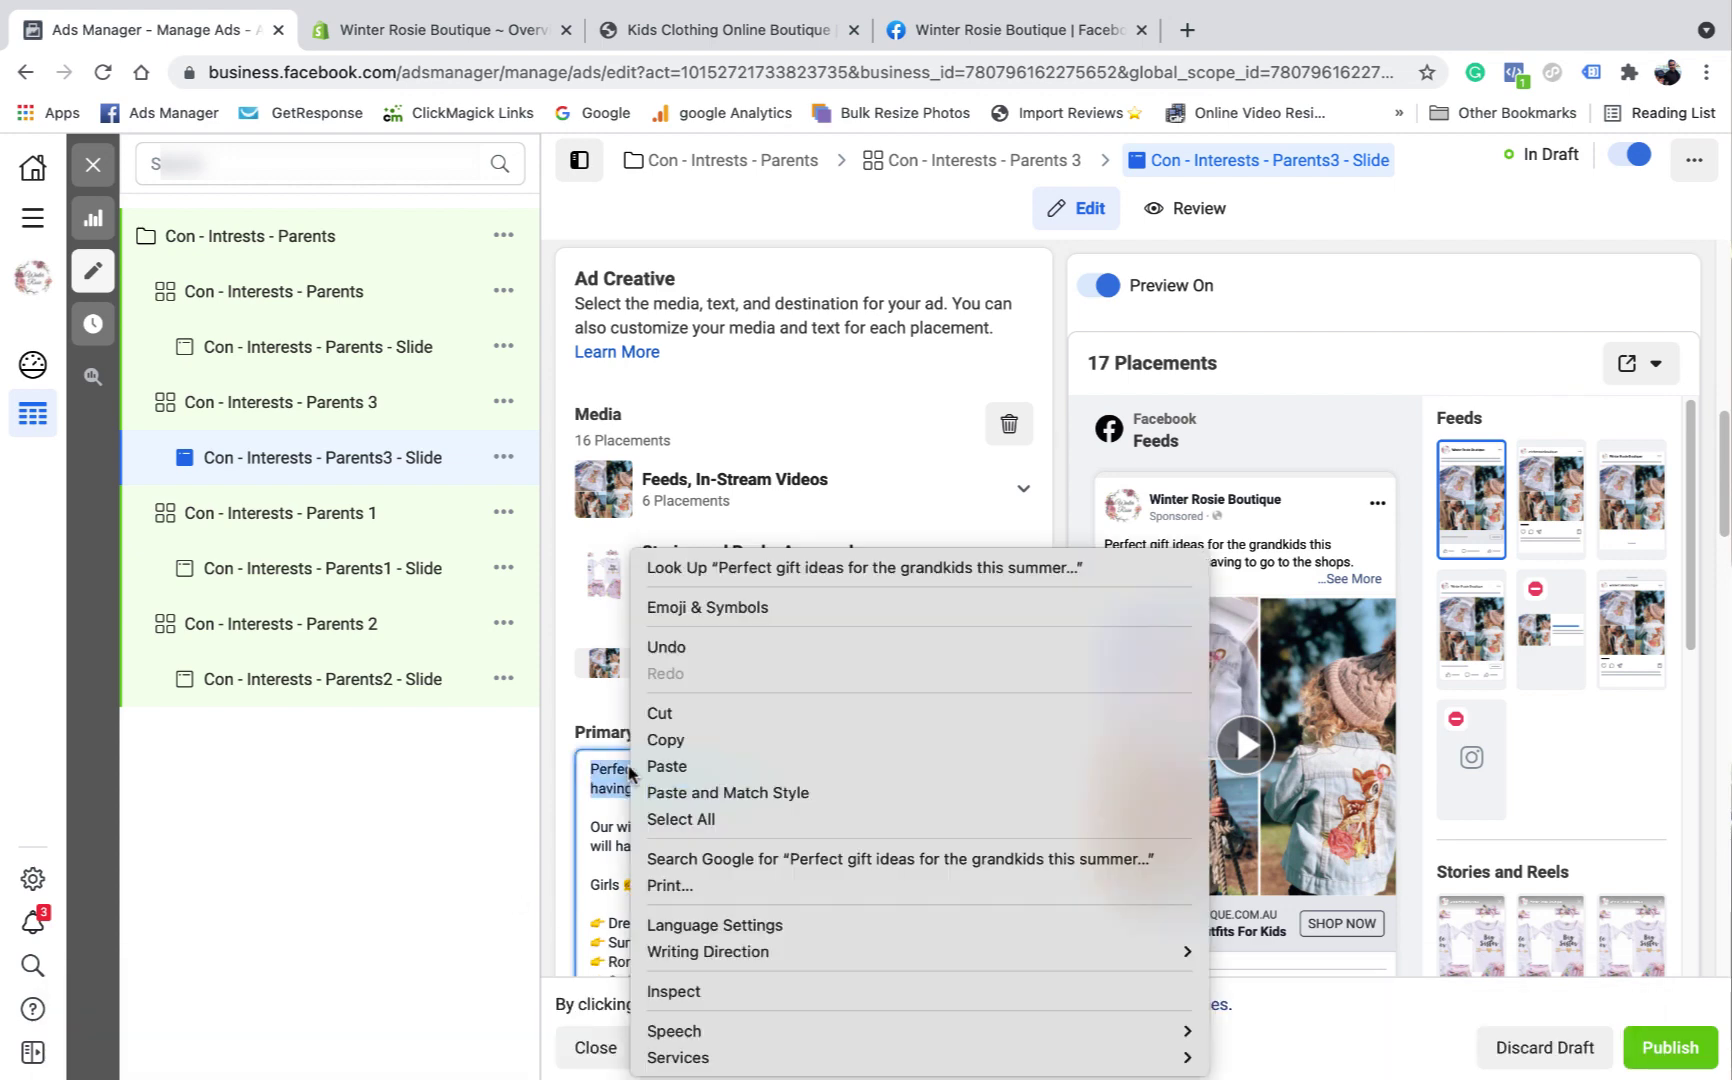
left_click(687, 765)
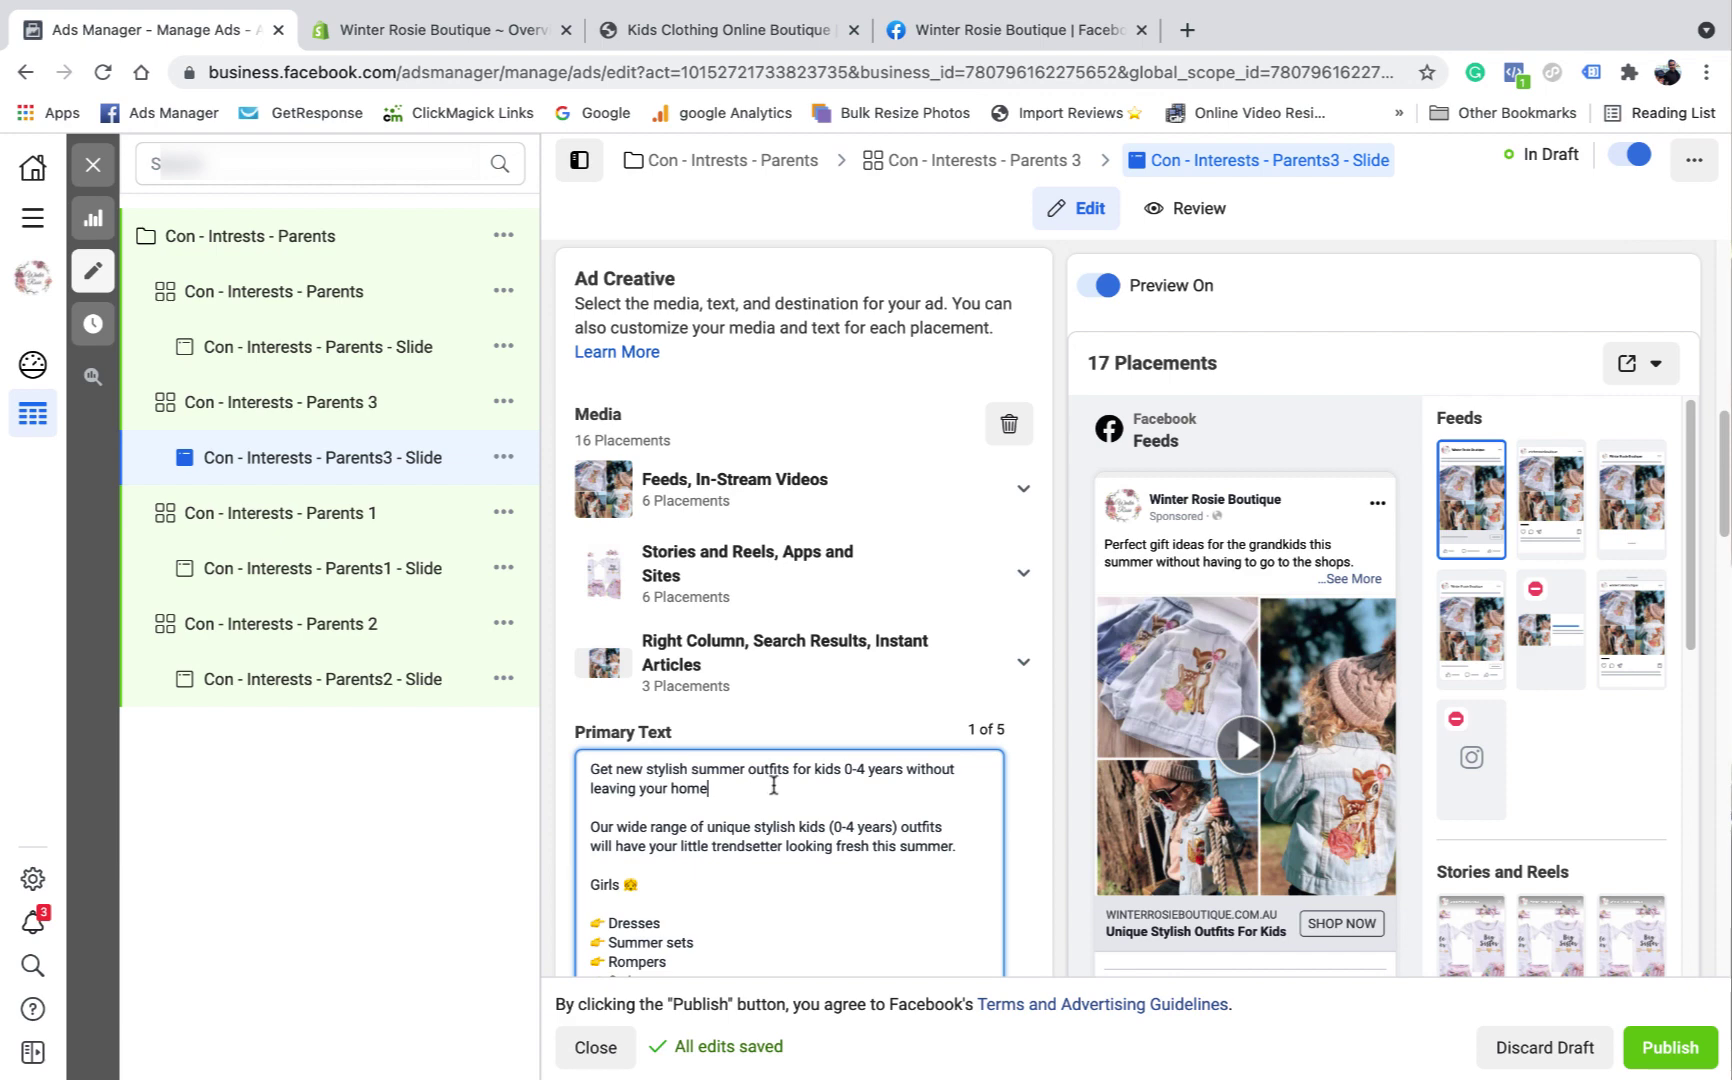
type(".")
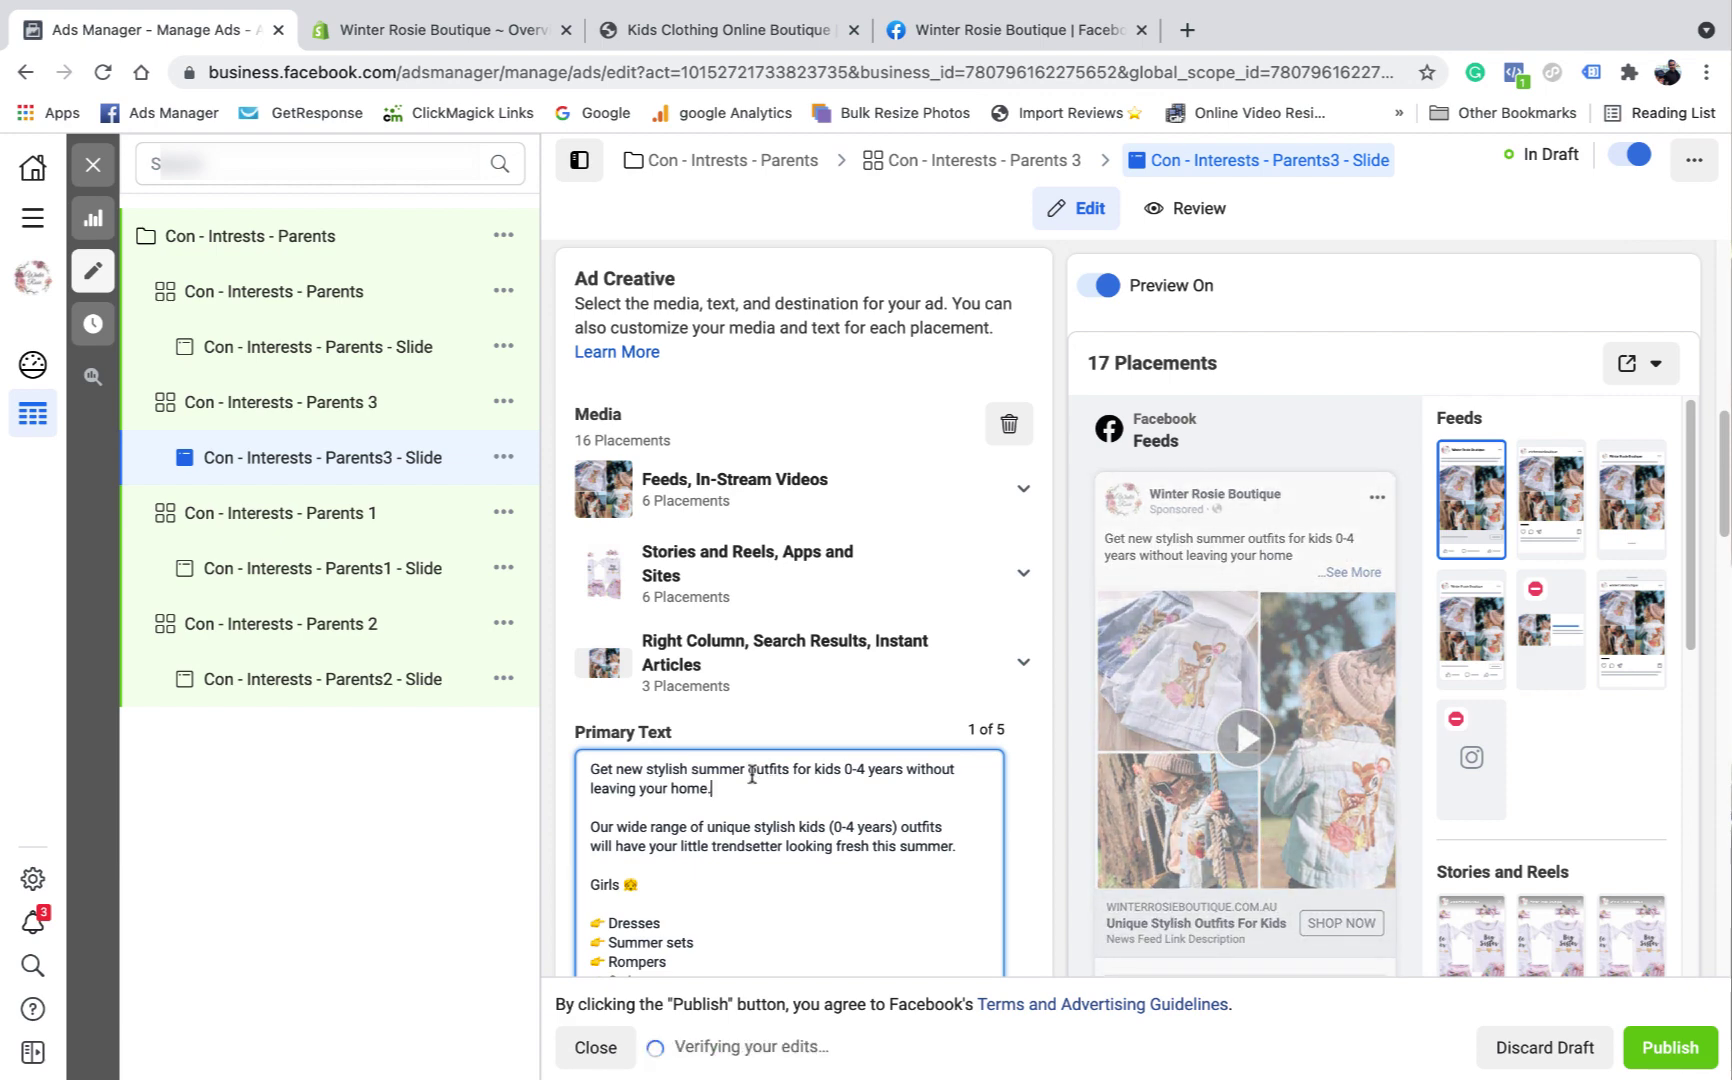
scroll(752, 774, "down", 2)
scroll(752, 774, "down", 6)
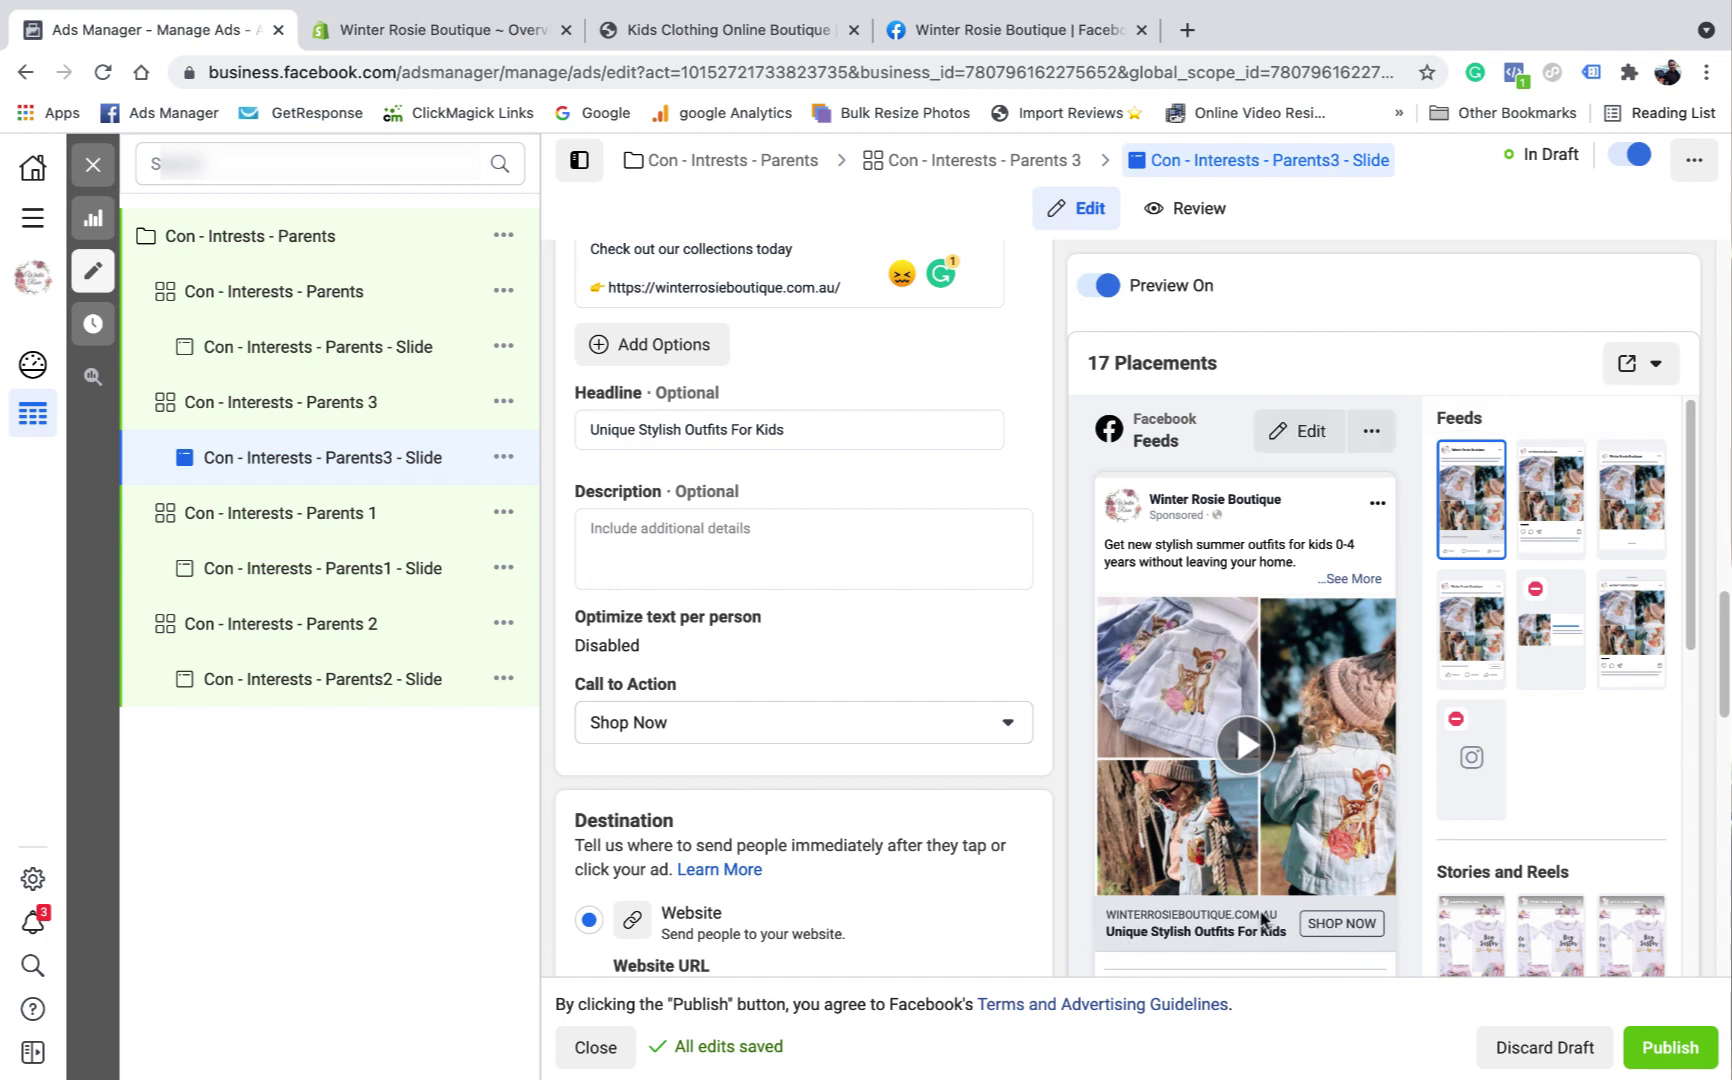
Step: Send the Parents3 - Slide preview as a Facebook notification and confirm the Mobile Ad Preview dialog
left_click(1657, 368)
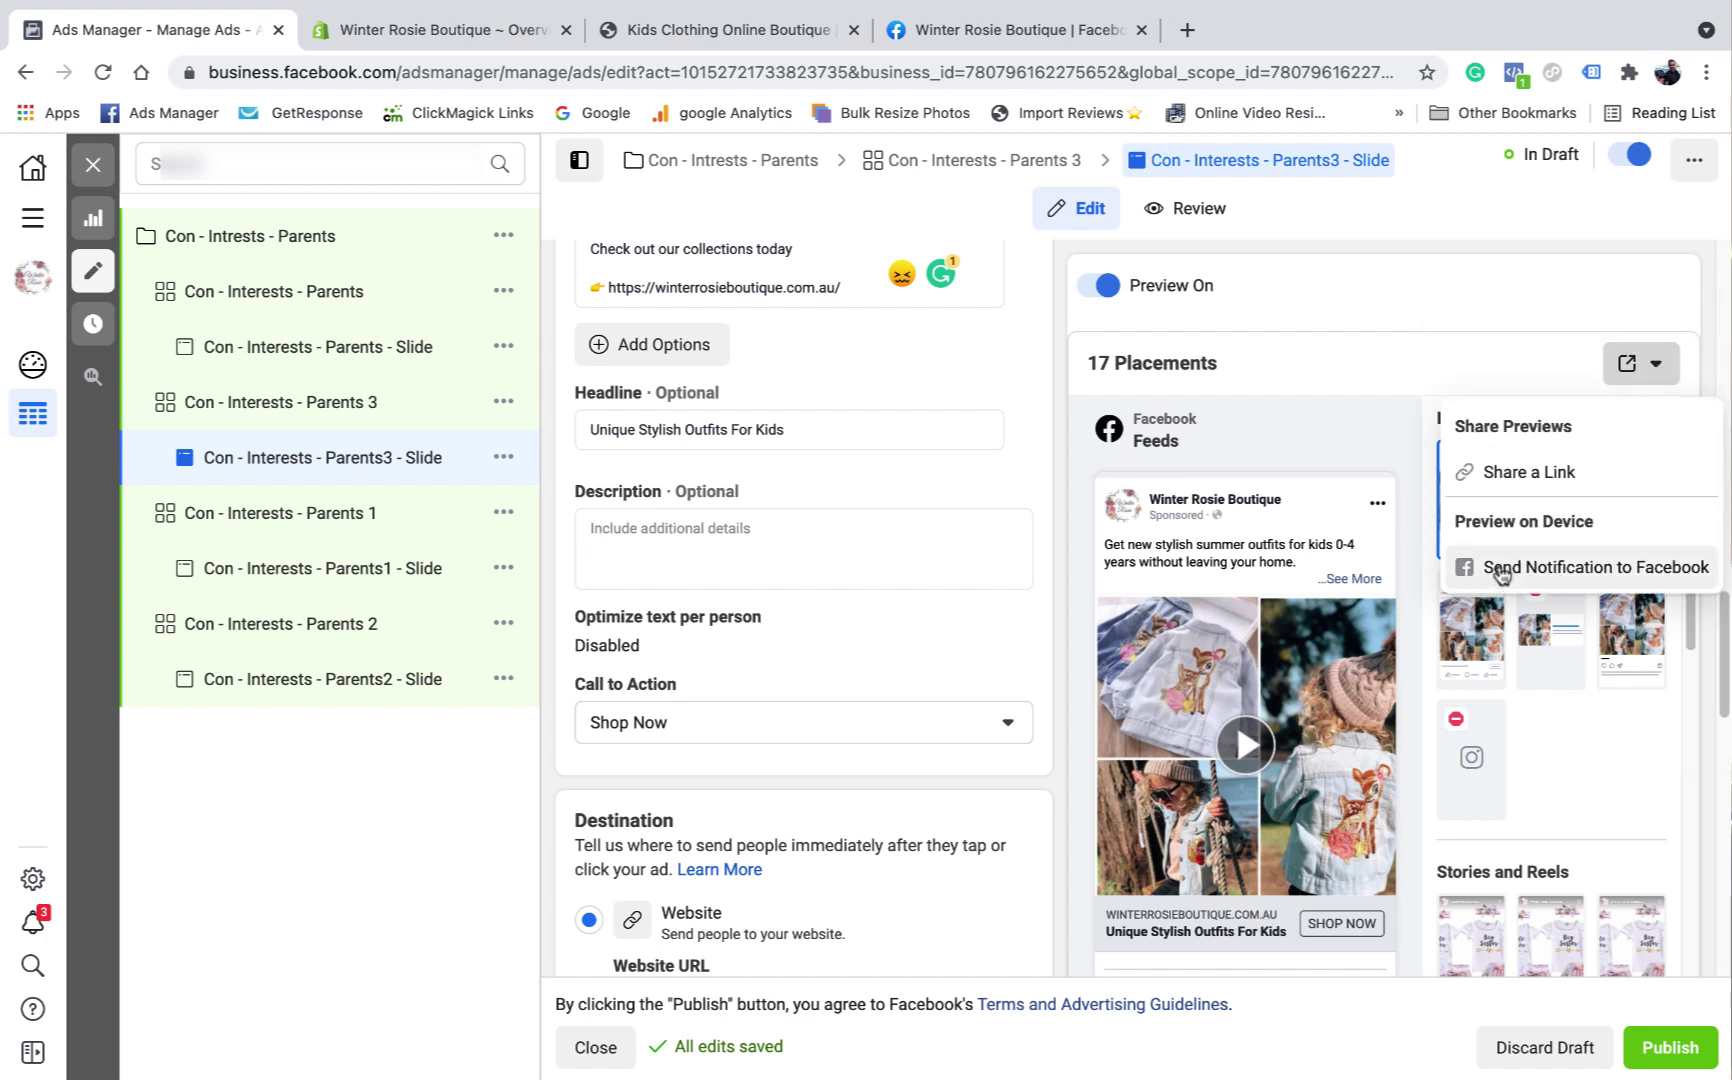
left_click(1557, 567)
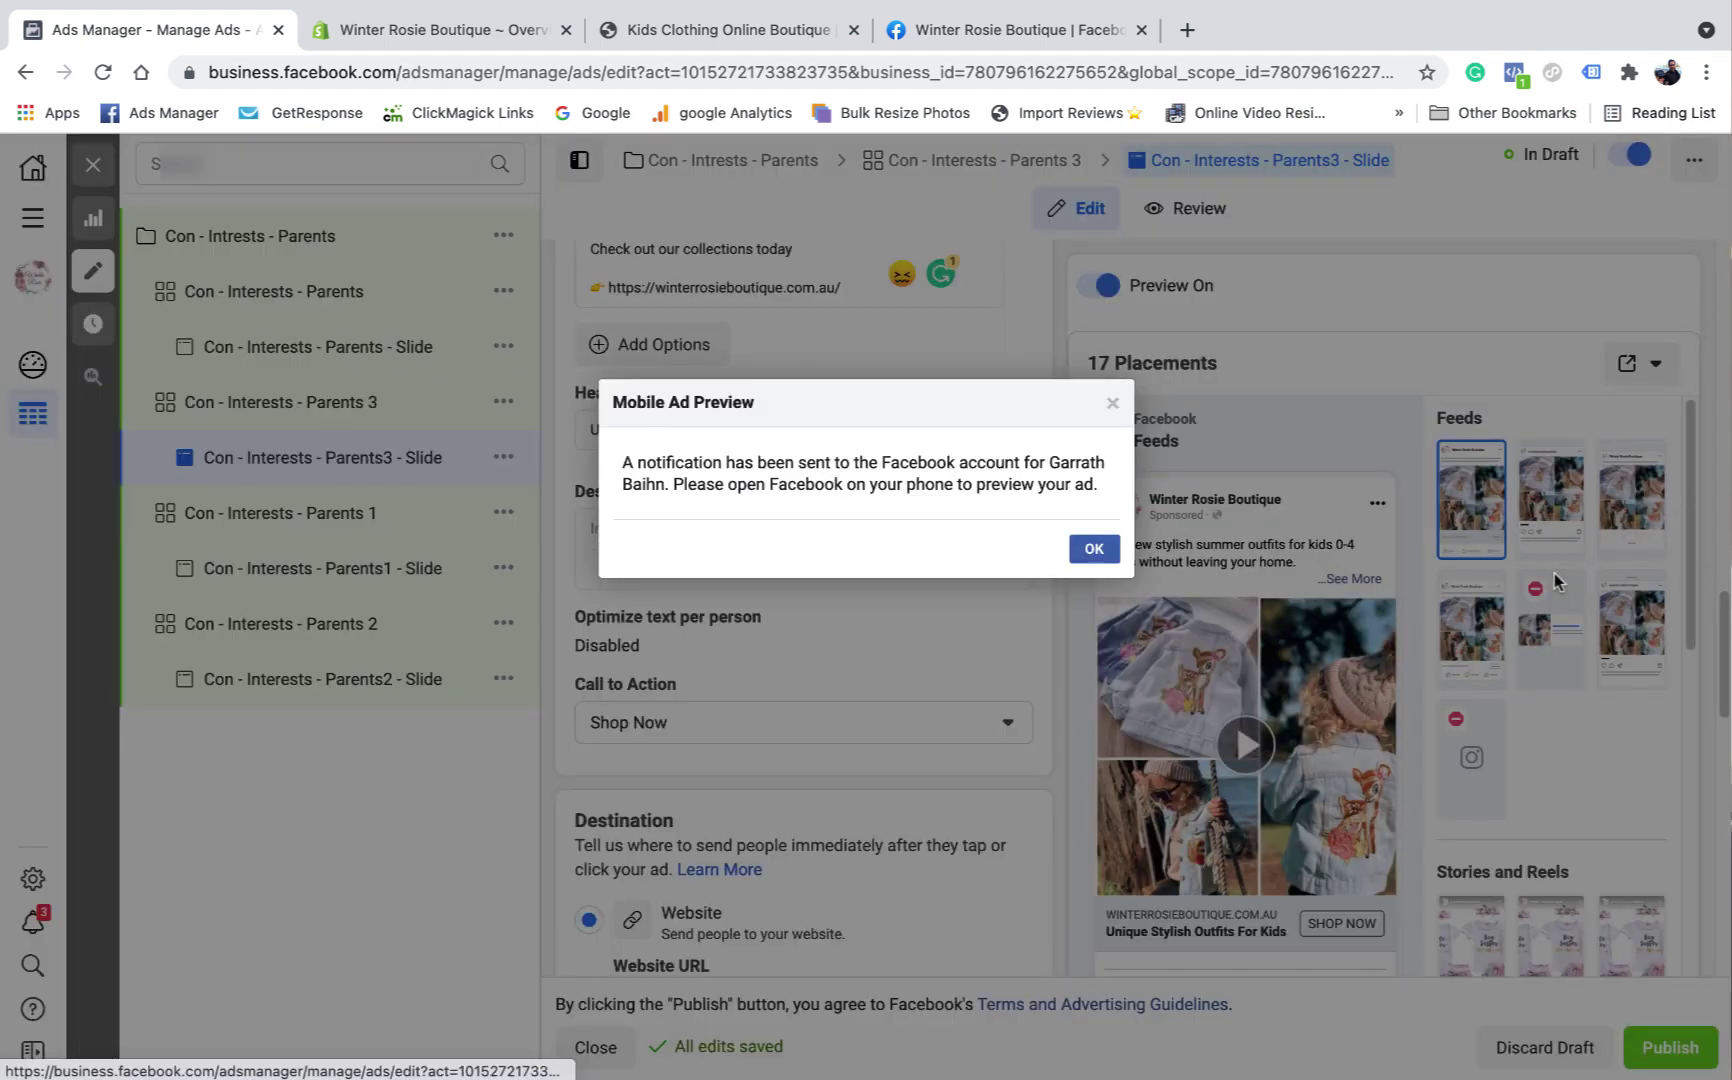
left_click(1092, 550)
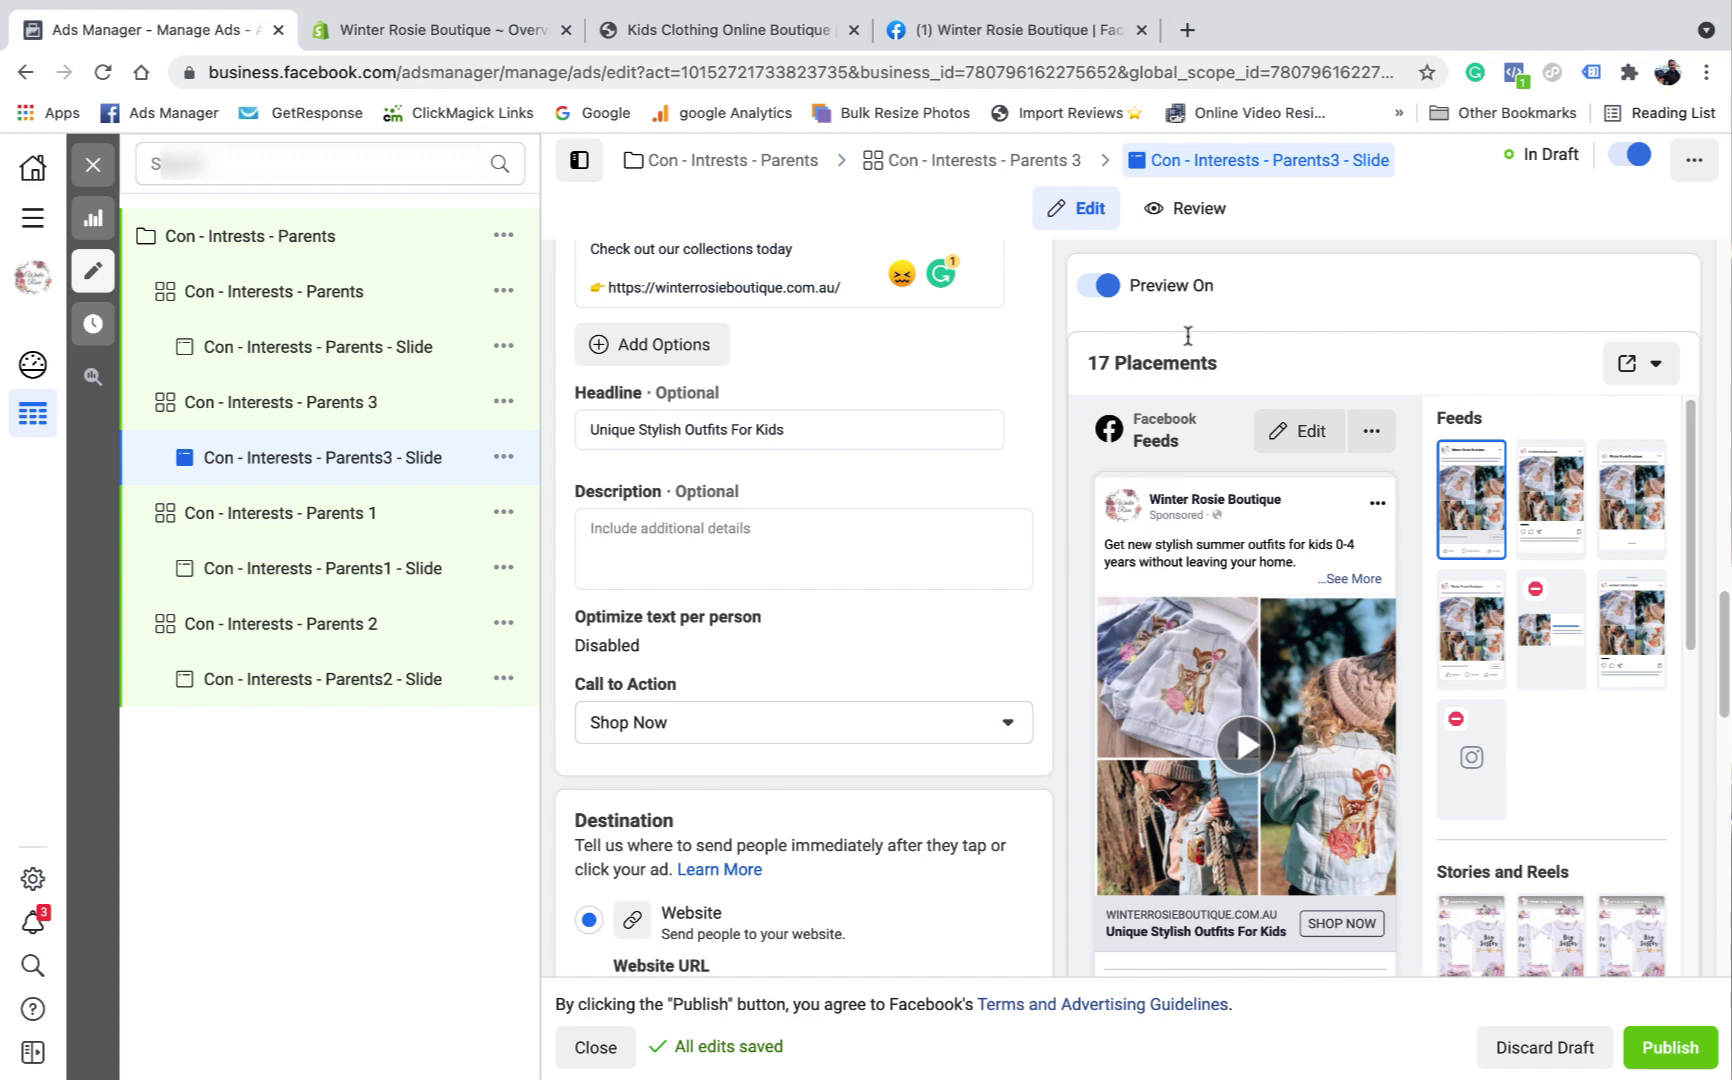
Step: Leave the ad editor and show all four Slide ads of the Parents campaign, still In Draft
left_click(98, 166)
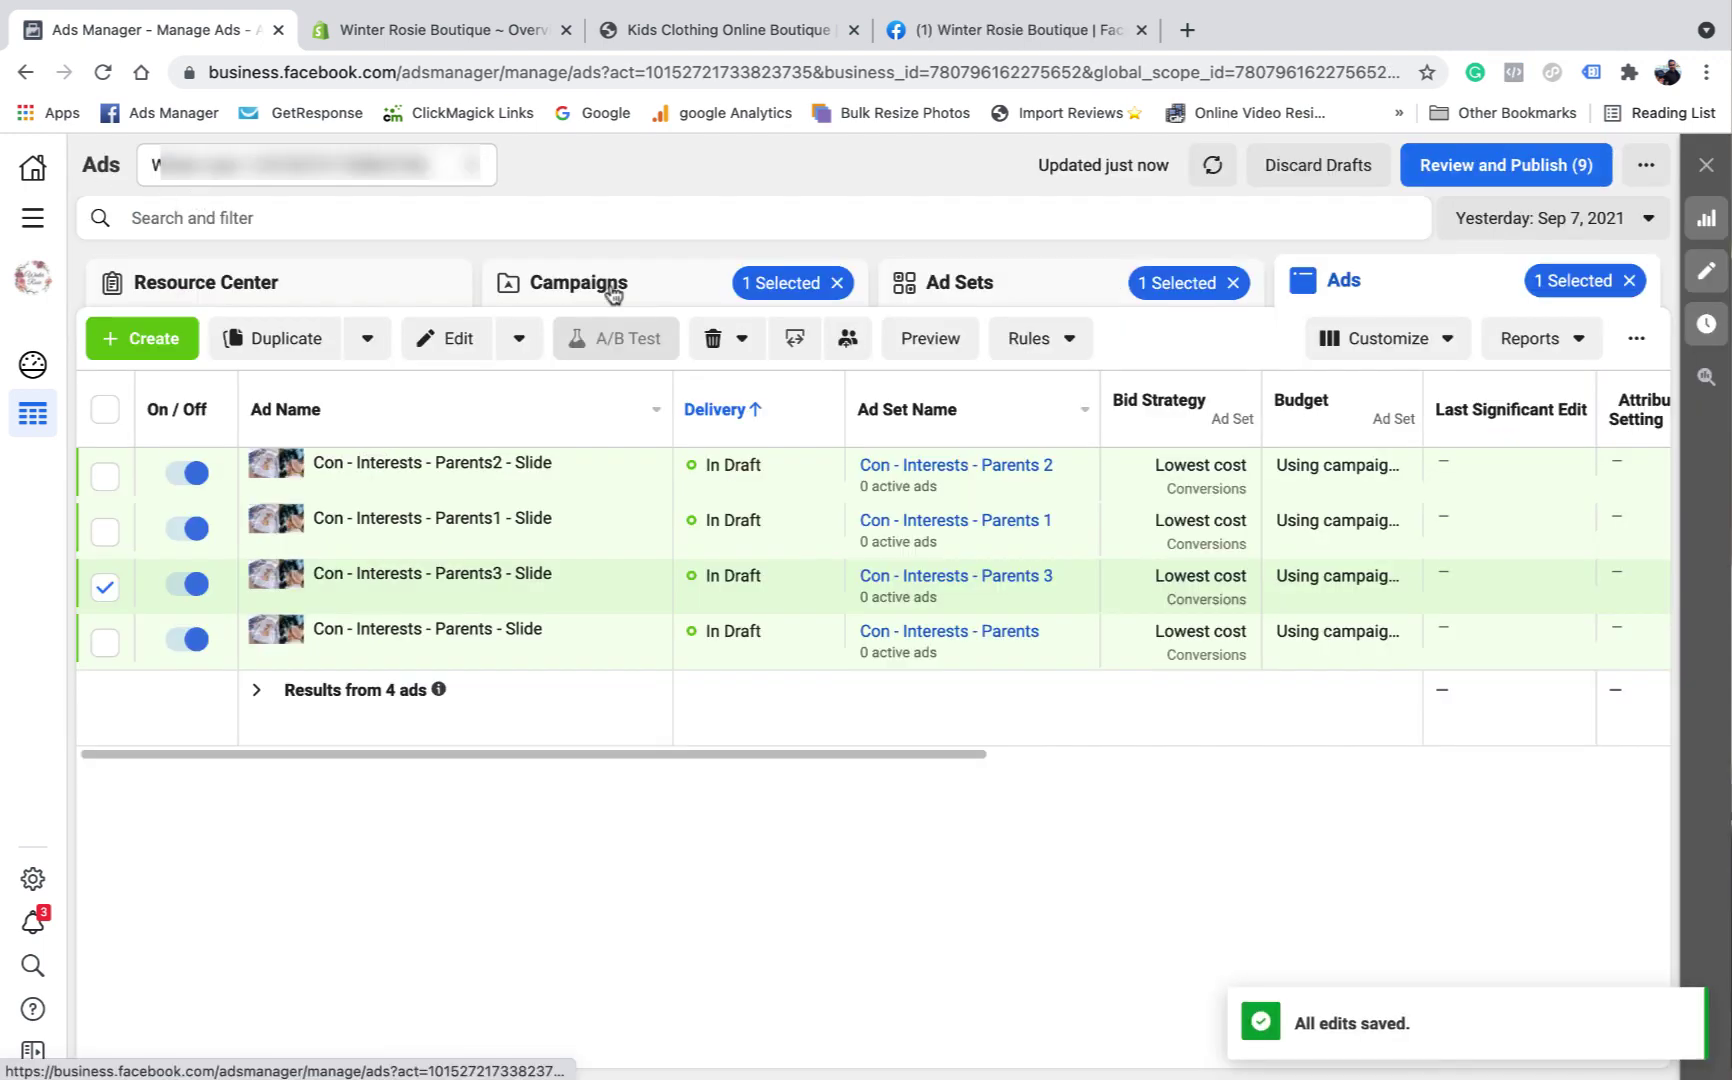
left_click(613, 288)
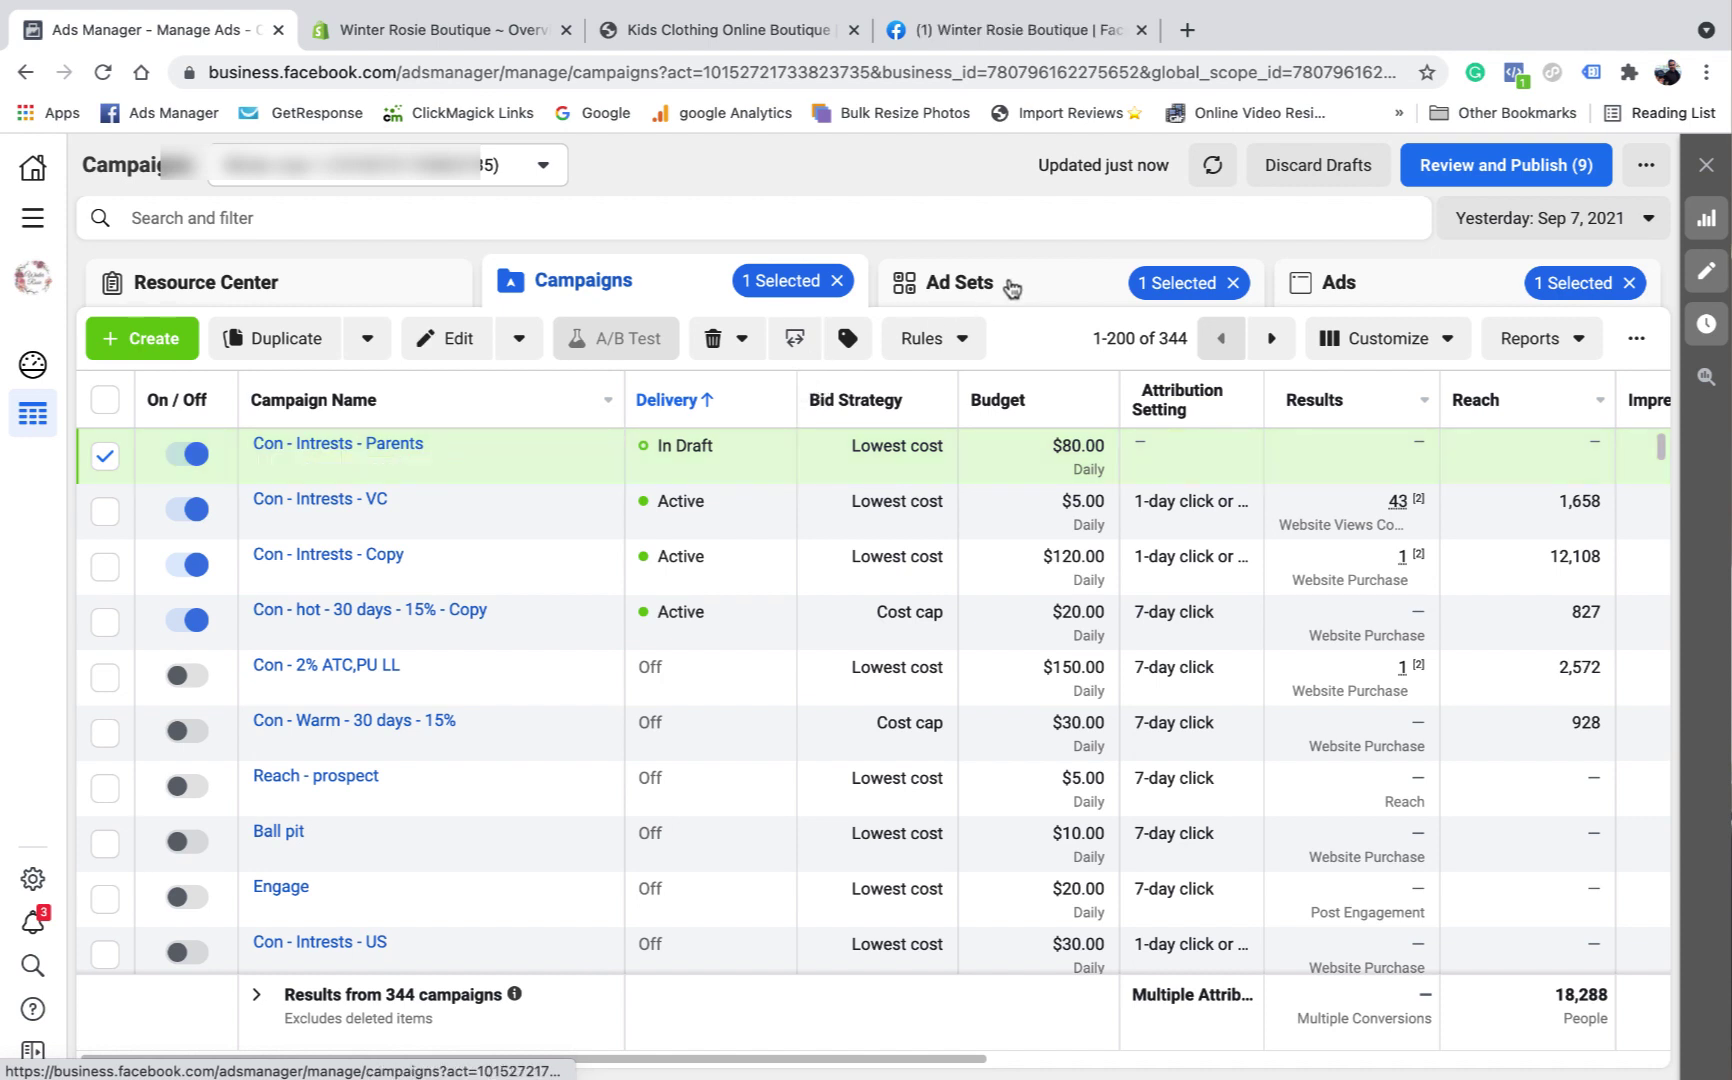
left_click(1012, 289)
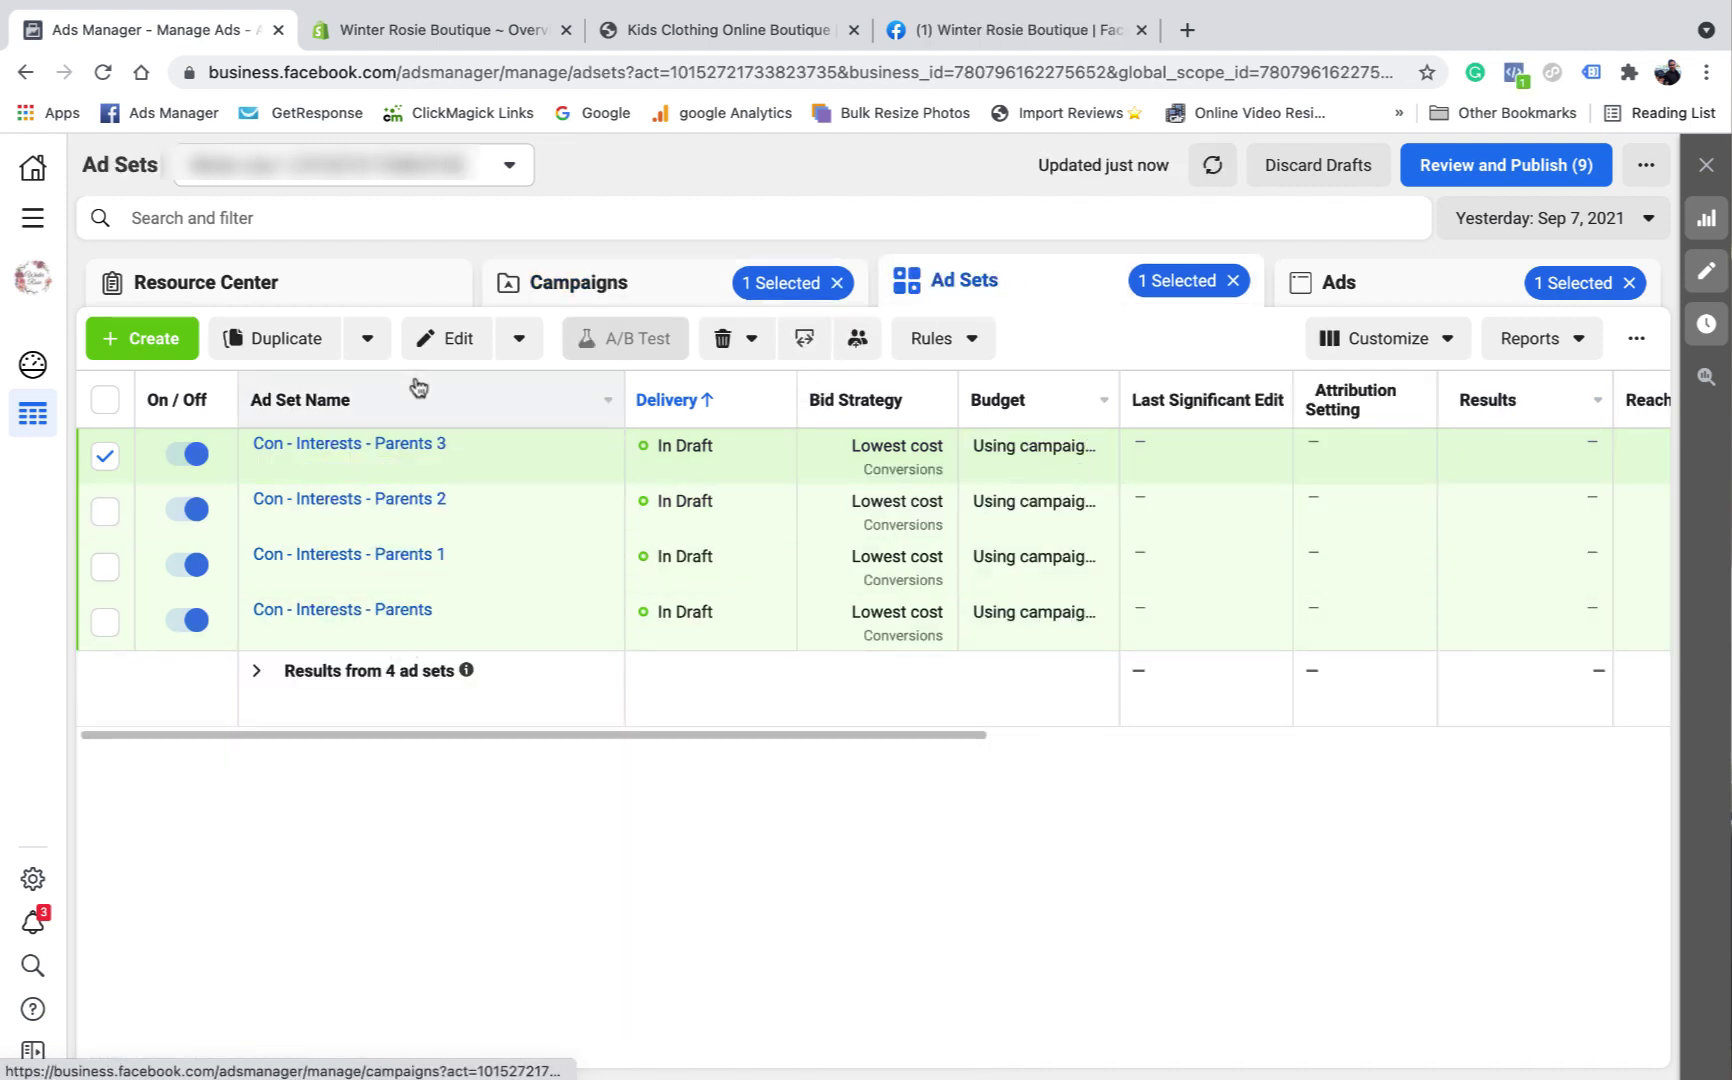
left_click(105, 458)
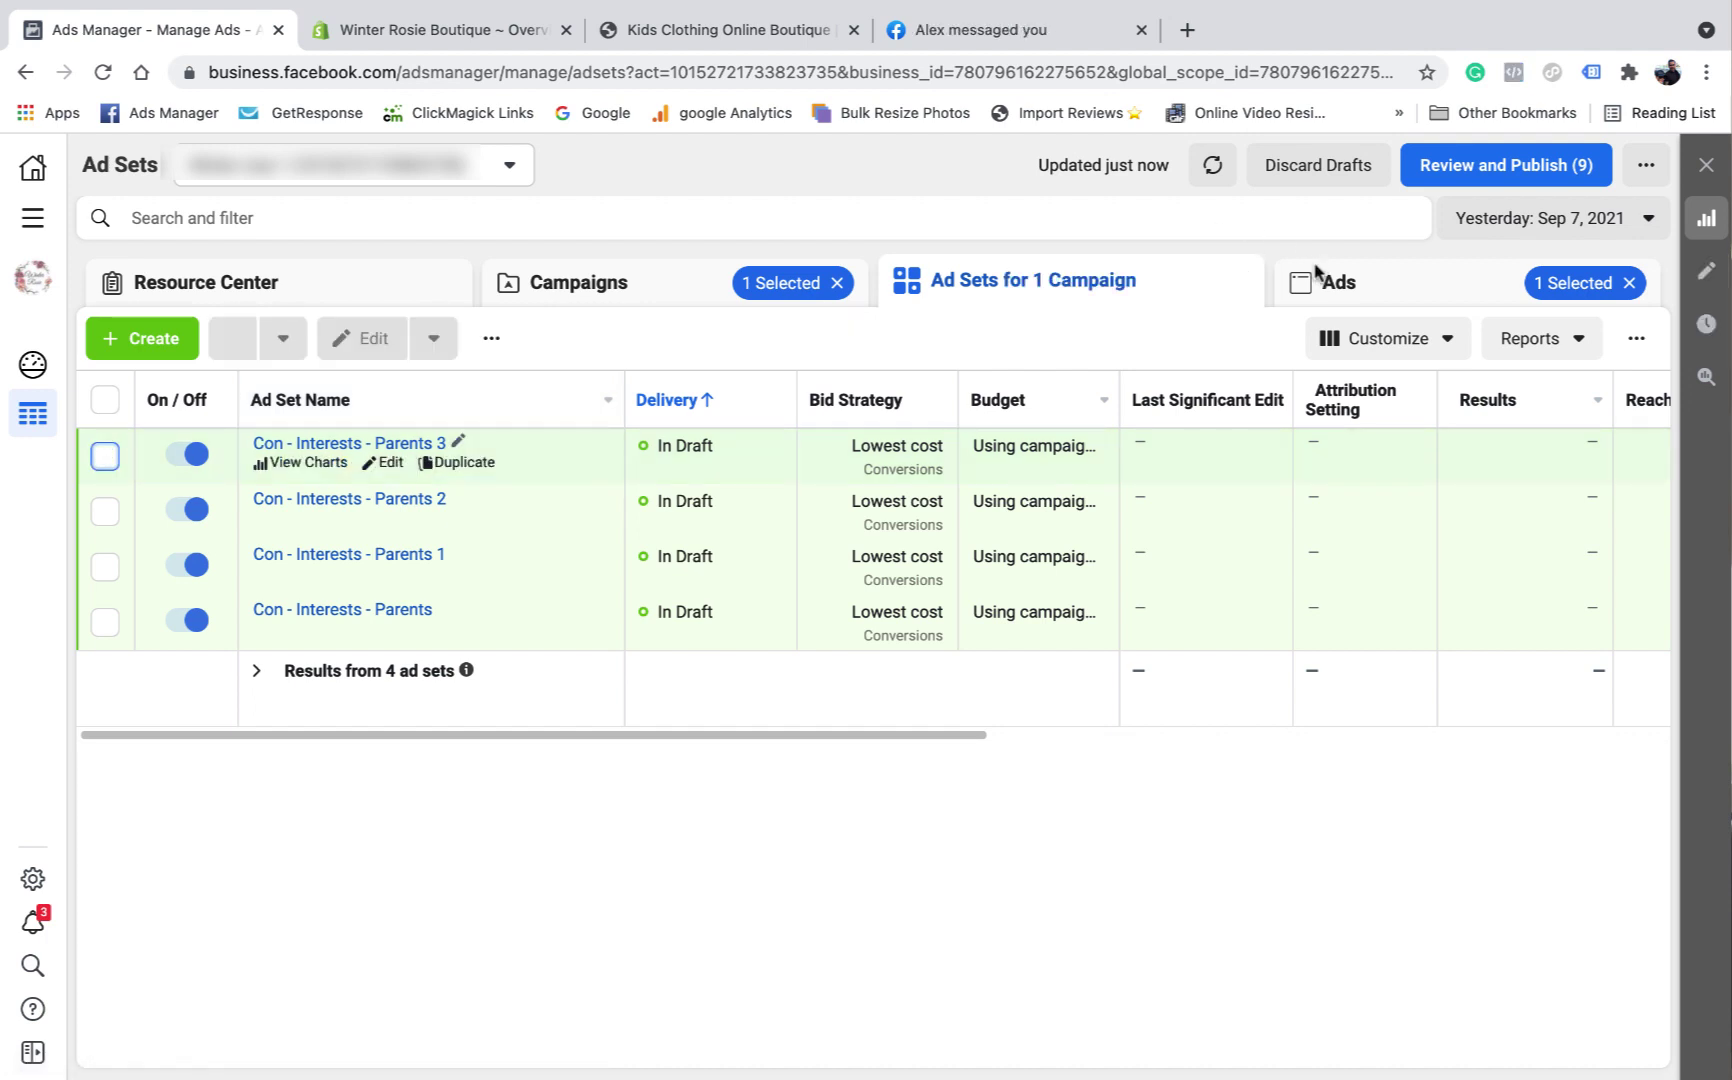
left_click(1330, 294)
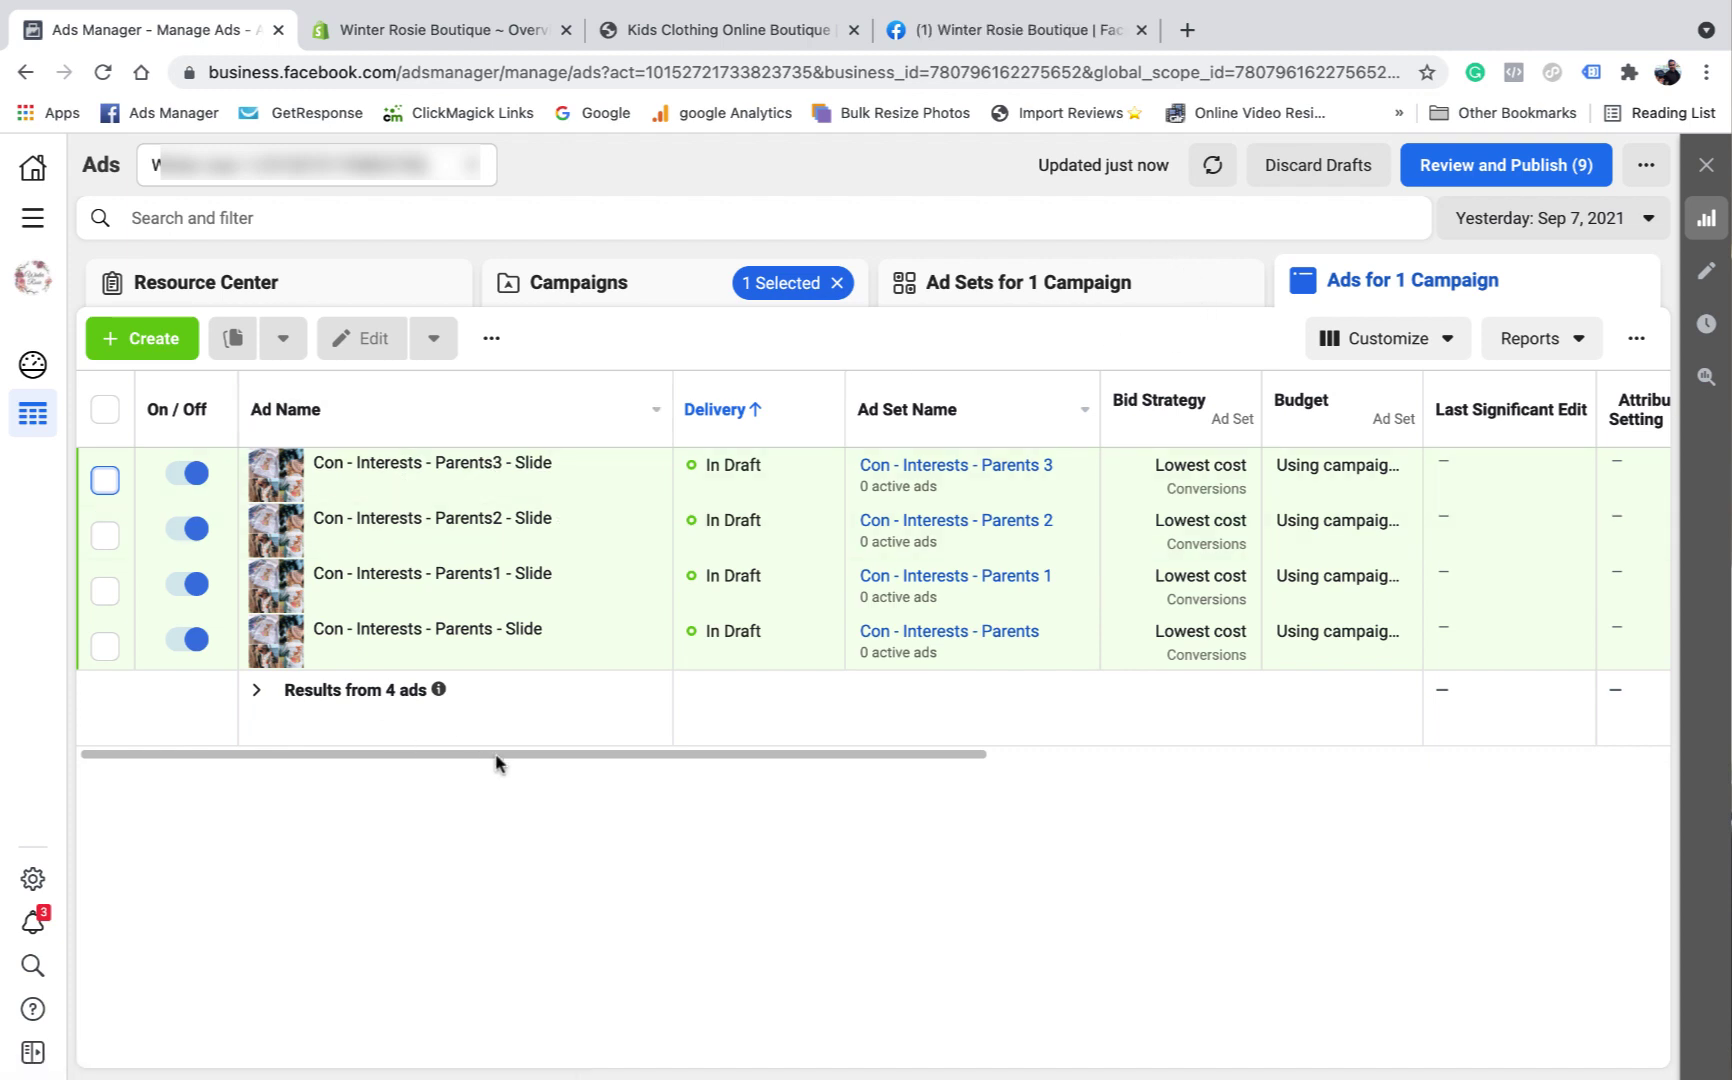
scroll(640, 762, "right", 5)
scroll(588, 766, "left", 5)
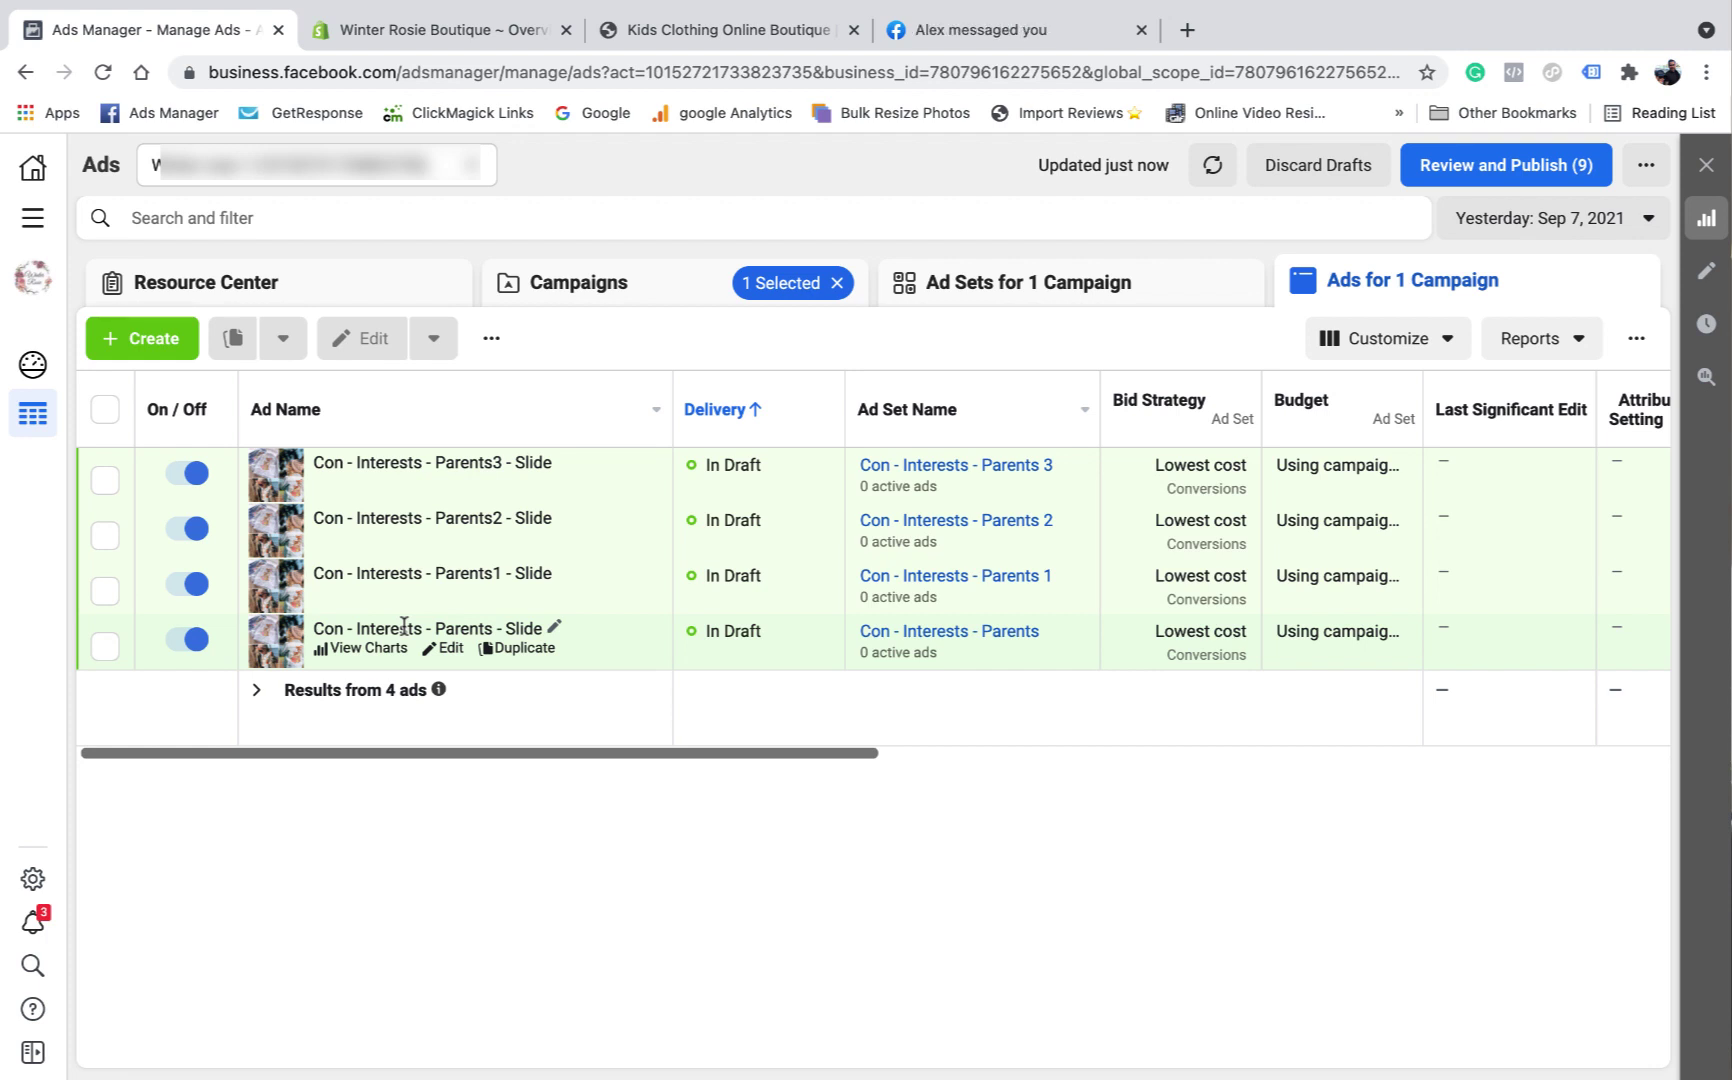
Step: Publish all 9 pending drafts, putting the four Parents ad sets In Review, and view the ad sets
left_click(1506, 165)
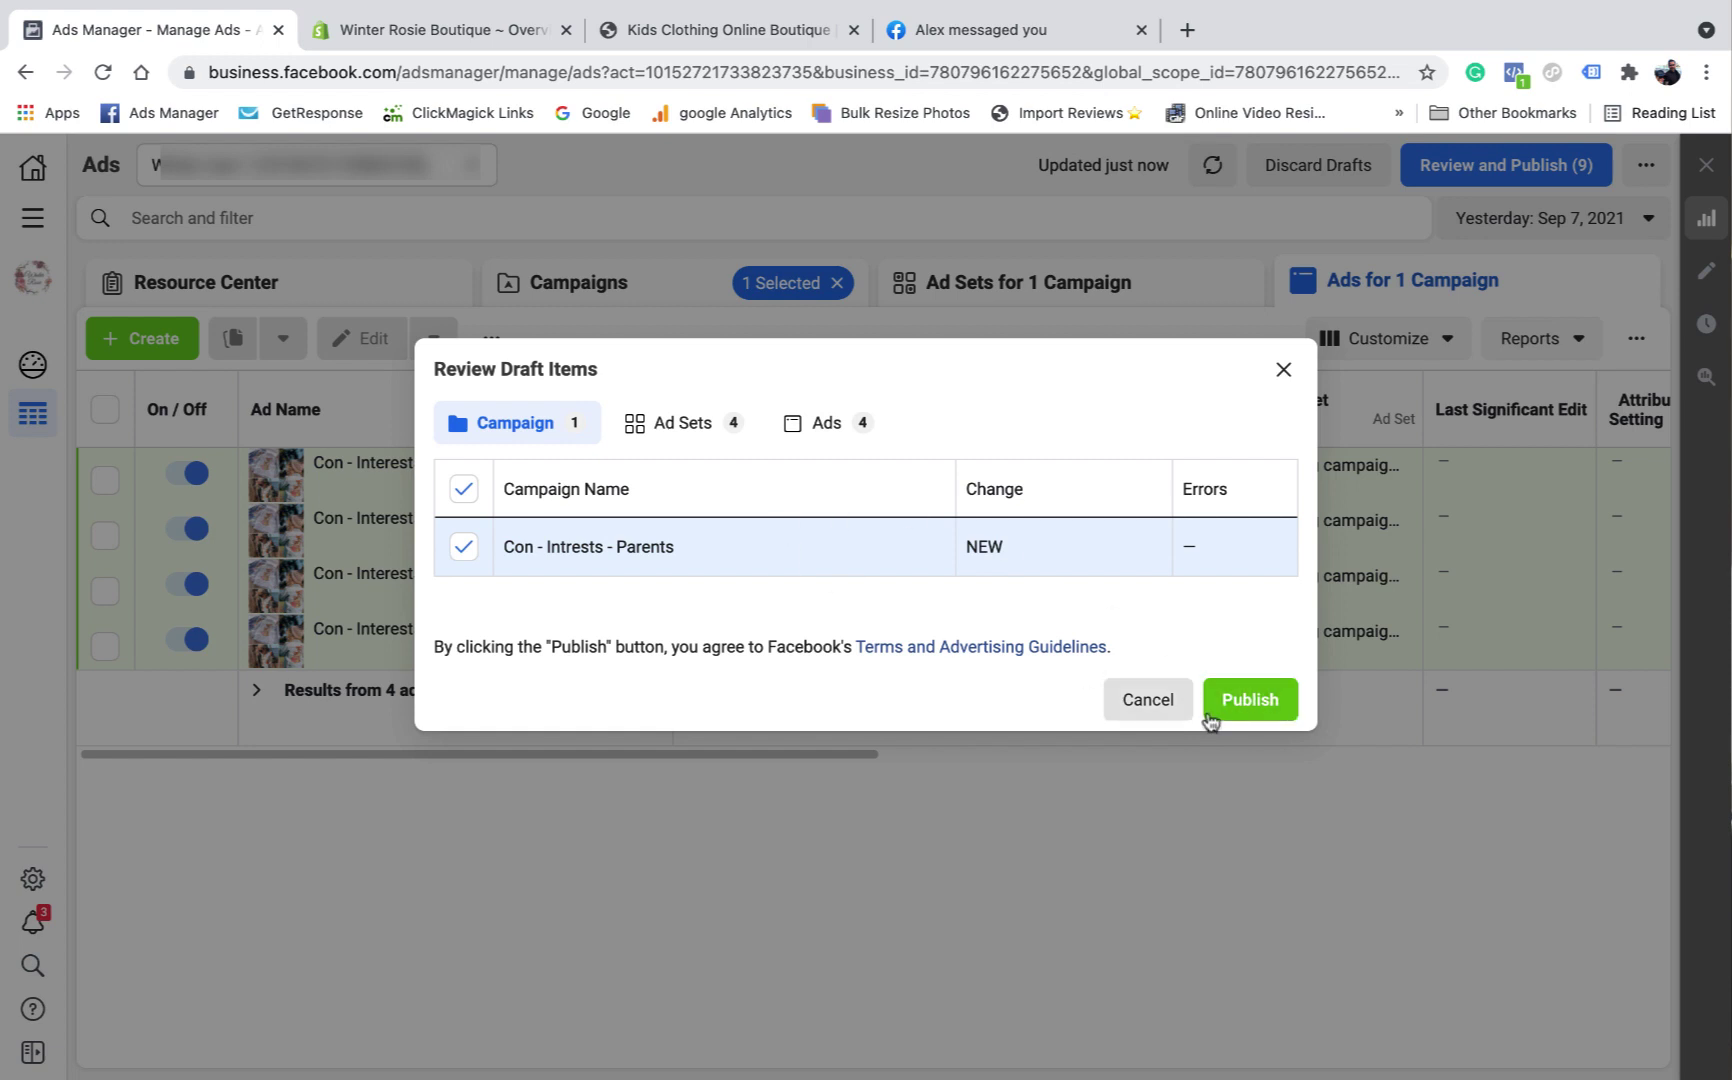
left_click(1250, 700)
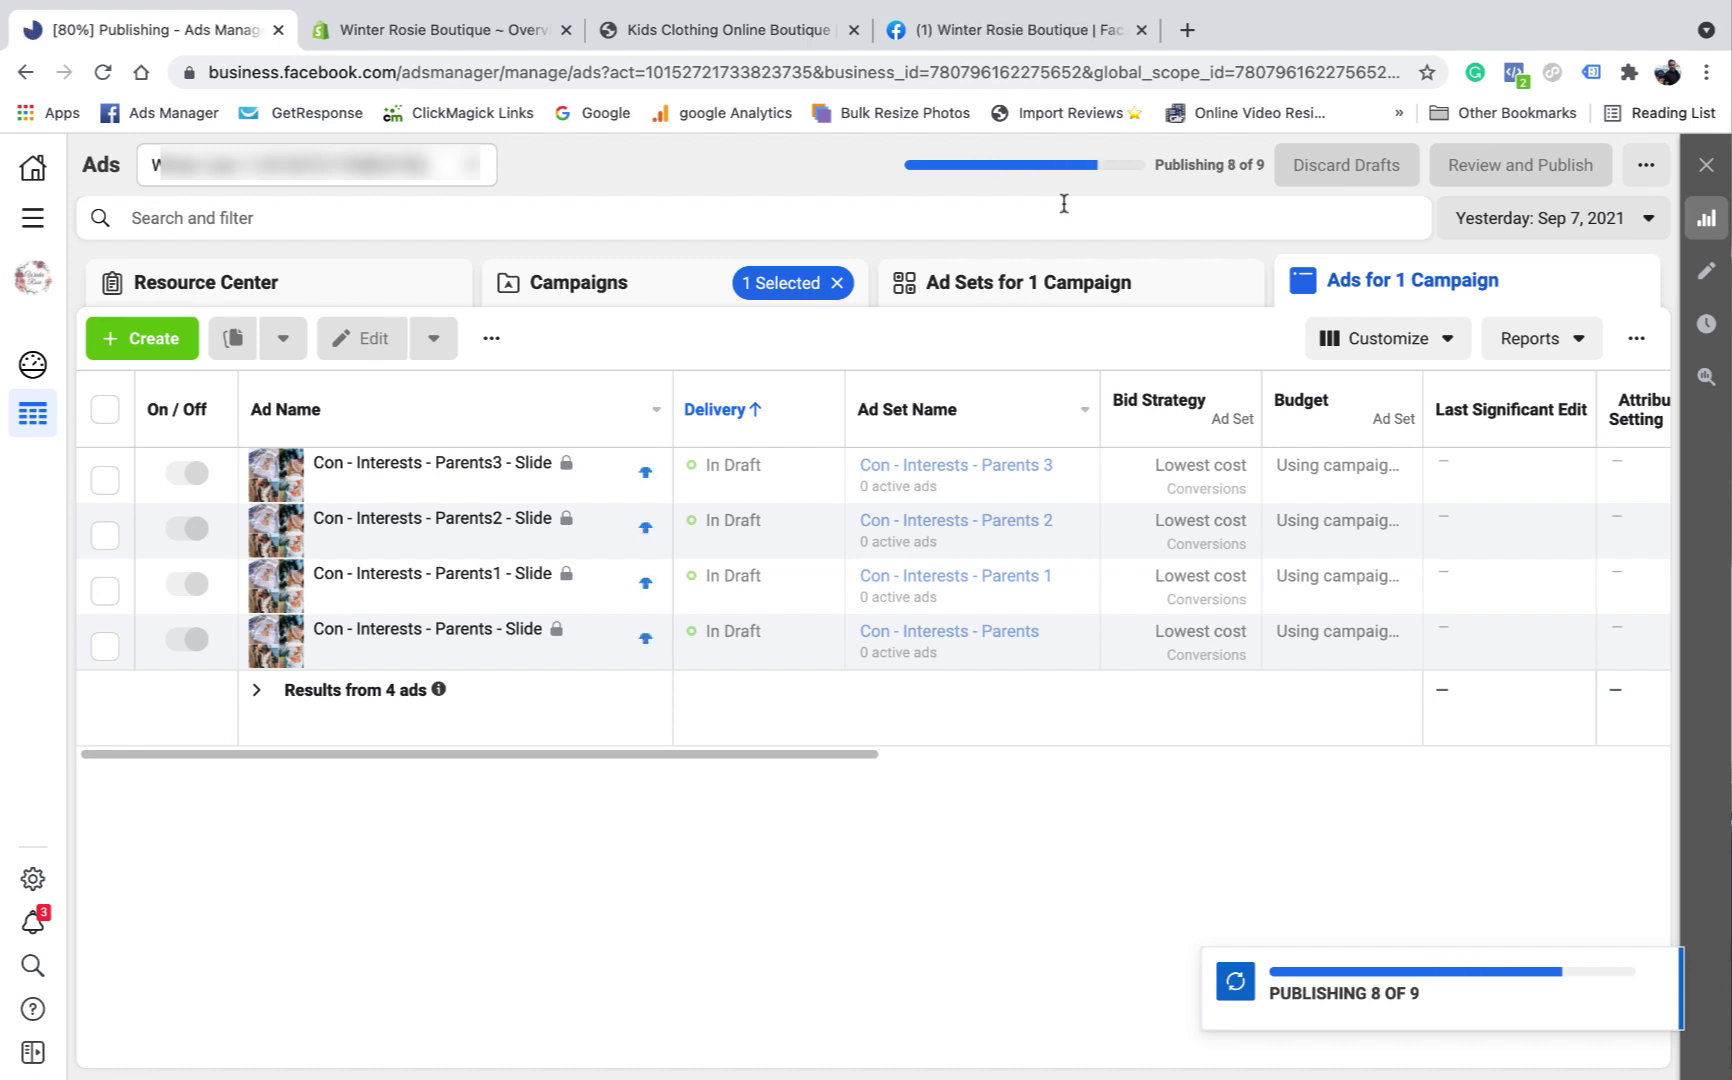
left_click(997, 280)
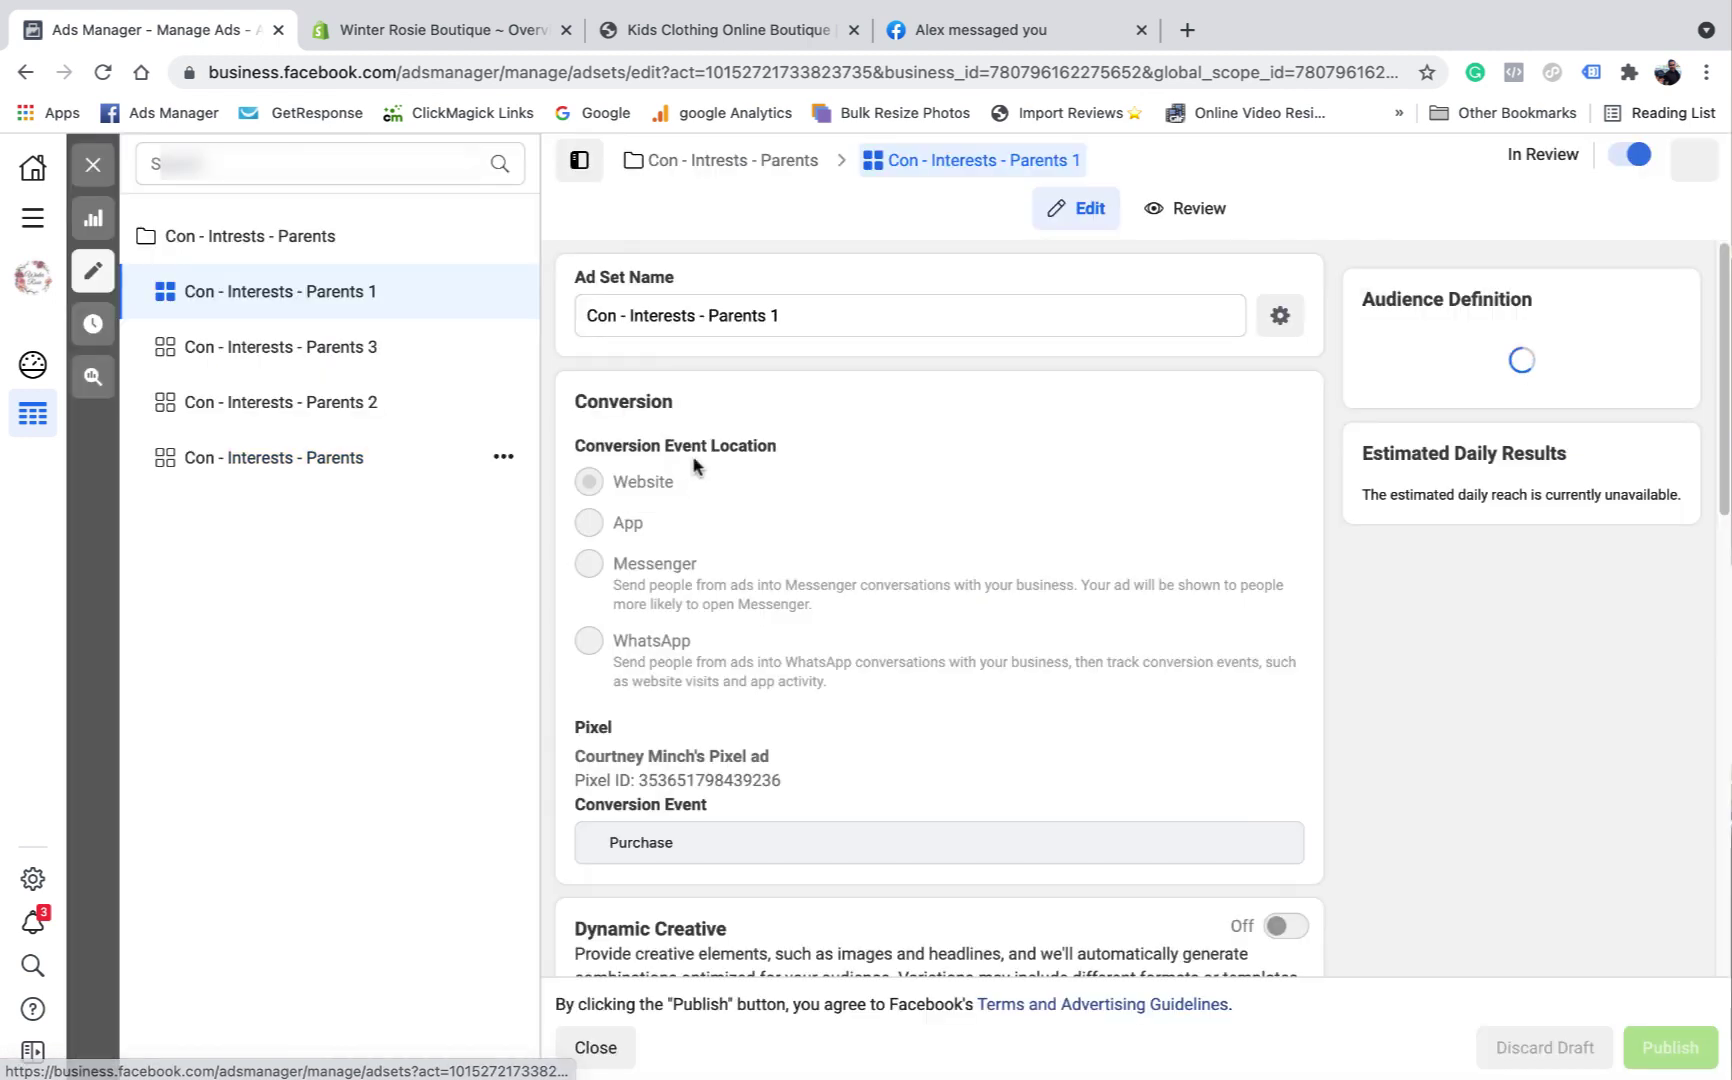
Step: Check that the Parents 1 ad set shows In Review, then go back to the campaigns list
scroll(715, 630, "down", 4)
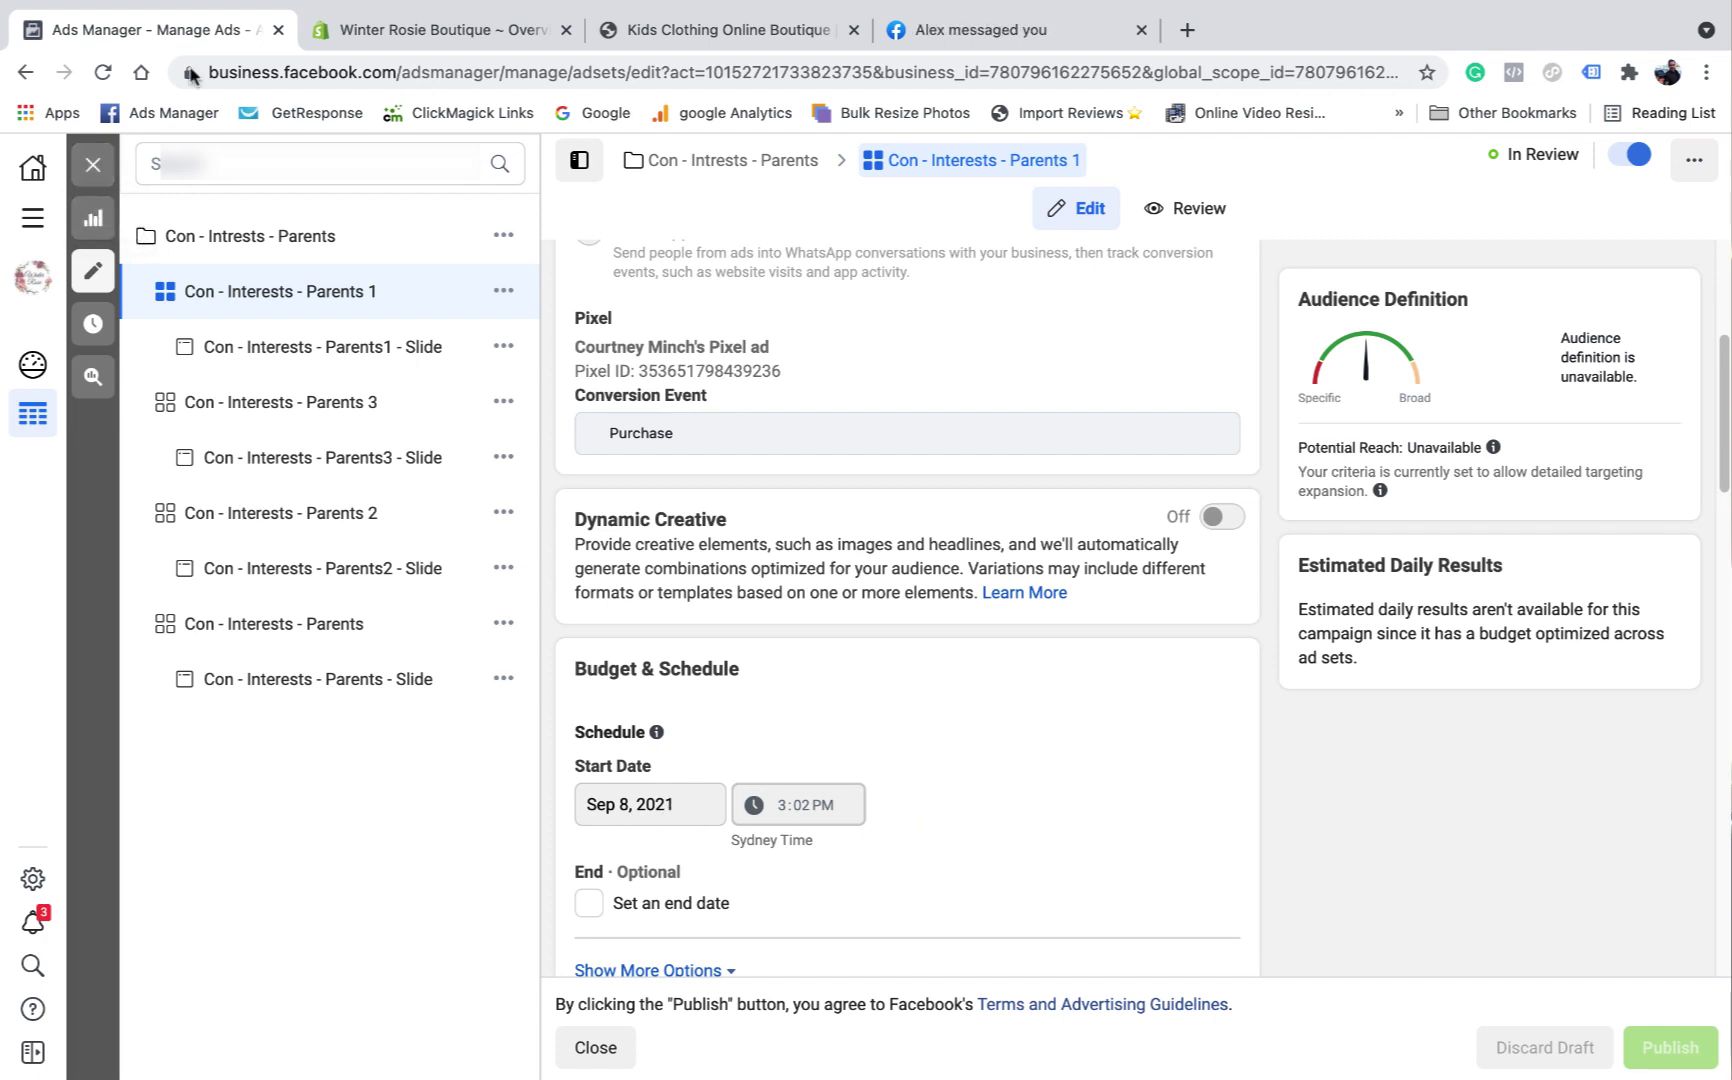
left_click(95, 170)
left_click(672, 281)
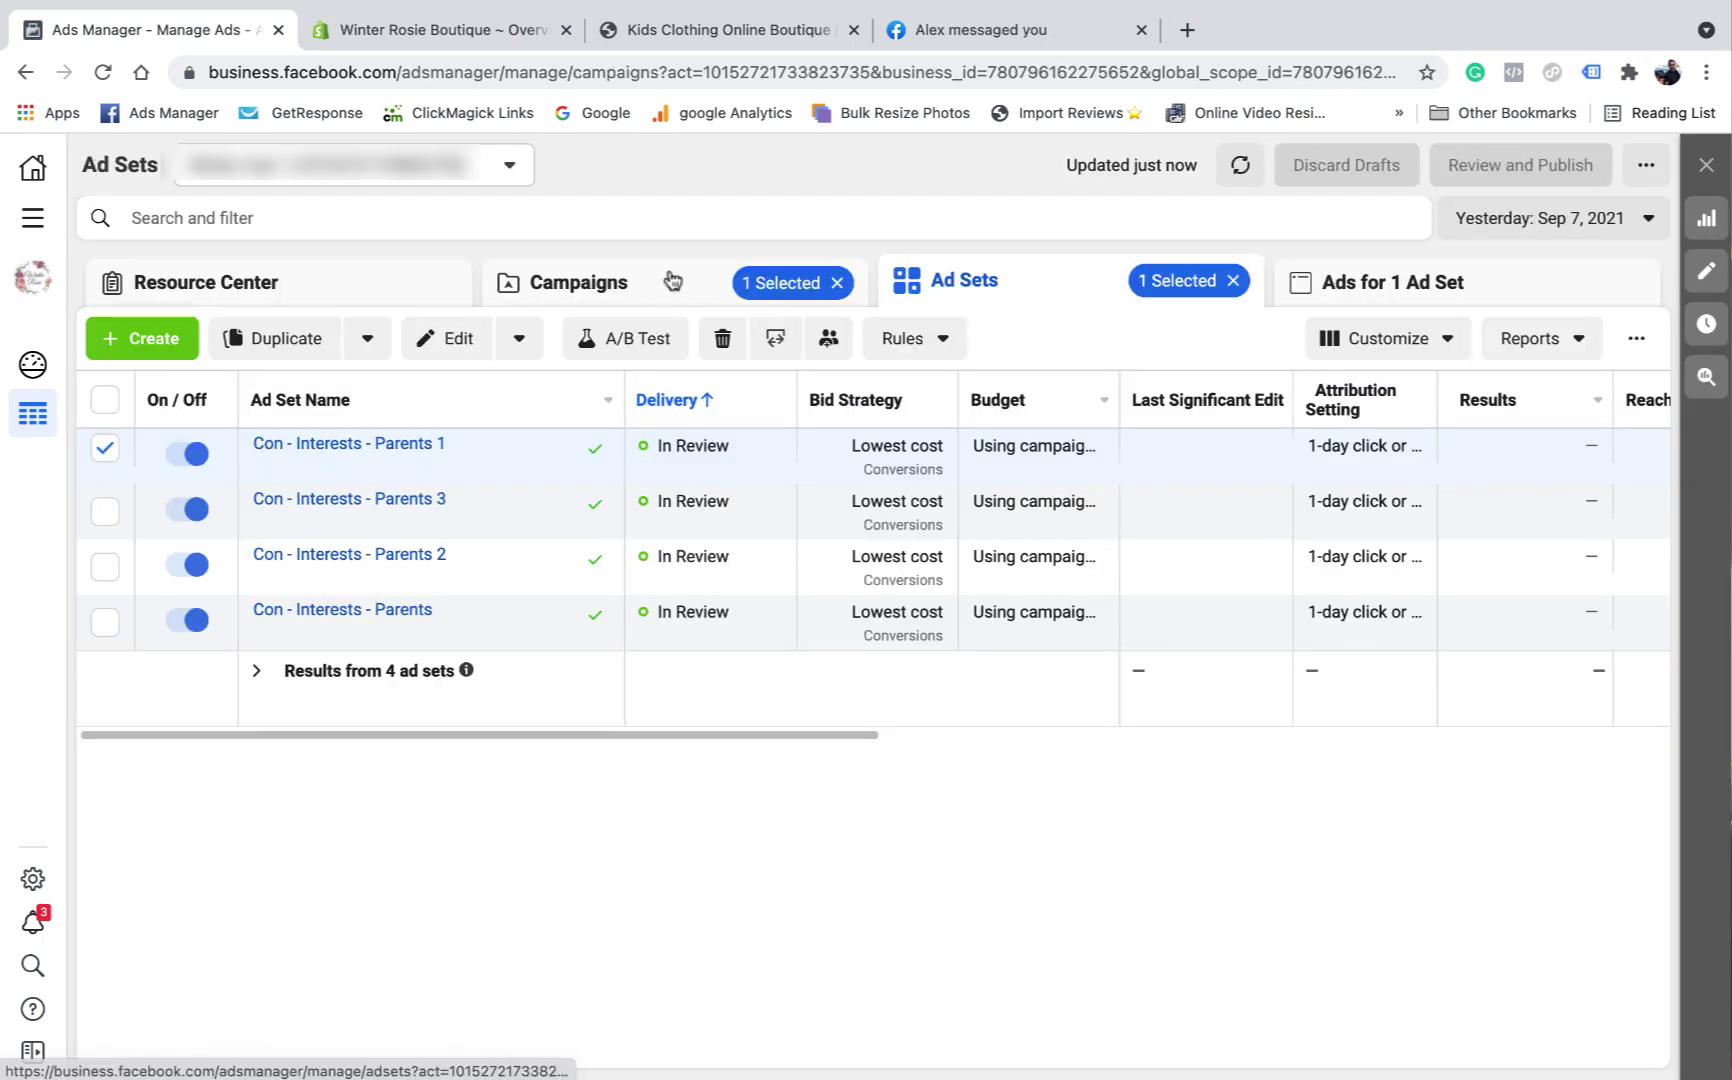